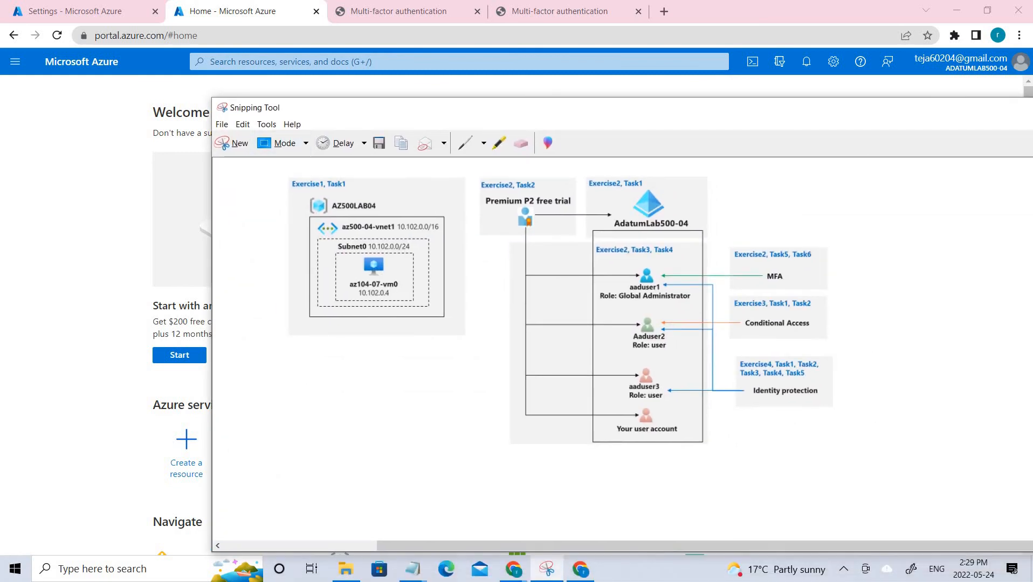
Mark up the lab diagram freehand, highlighting the Exercise 1 area, AZ500LAB04, AdatumLab500-04, the user accounts and MFA, and move the window aside
{"action": "mouse_move", "coordinate": [318, 169]}
{"action": "left_mouse_down"}
{"action": "mouse_move", "coordinate": [268, 280]}
{"action": "mouse_move", "coordinate": [484, 337]}
{"action": "mouse_move", "coordinate": [335, 183]}
{"action": "mouse_move", "coordinate": [301, 173]}
{"action": "left_mouse_up"}
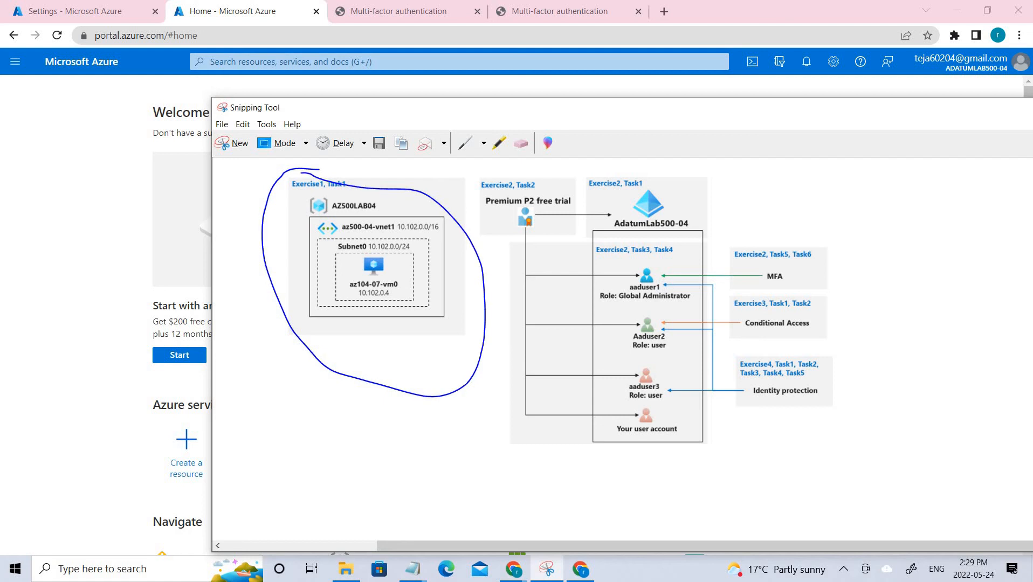
{"action": "mouse_move", "coordinate": [366, 177]}
{"action": "left_mouse_down"}
{"action": "mouse_move", "coordinate": [378, 213]}
{"action": "mouse_move", "coordinate": [339, 186]}
{"action": "left_mouse_up"}
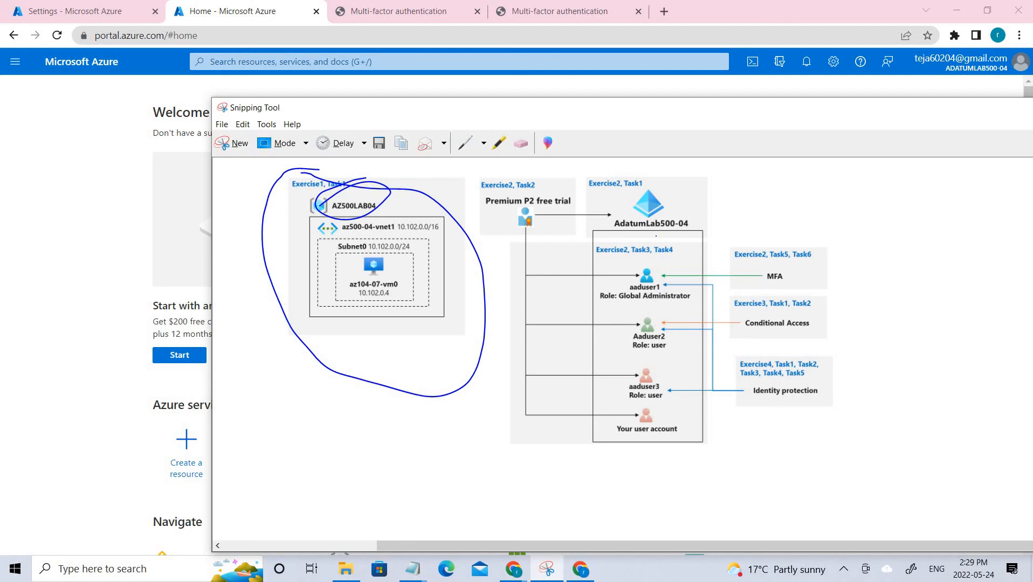
{"action": "mouse_move", "coordinate": [677, 180]}
{"action": "left_mouse_down"}
{"action": "mouse_move", "coordinate": [691, 227]}
{"action": "mouse_move", "coordinate": [604, 199]}
{"action": "left_mouse_up"}
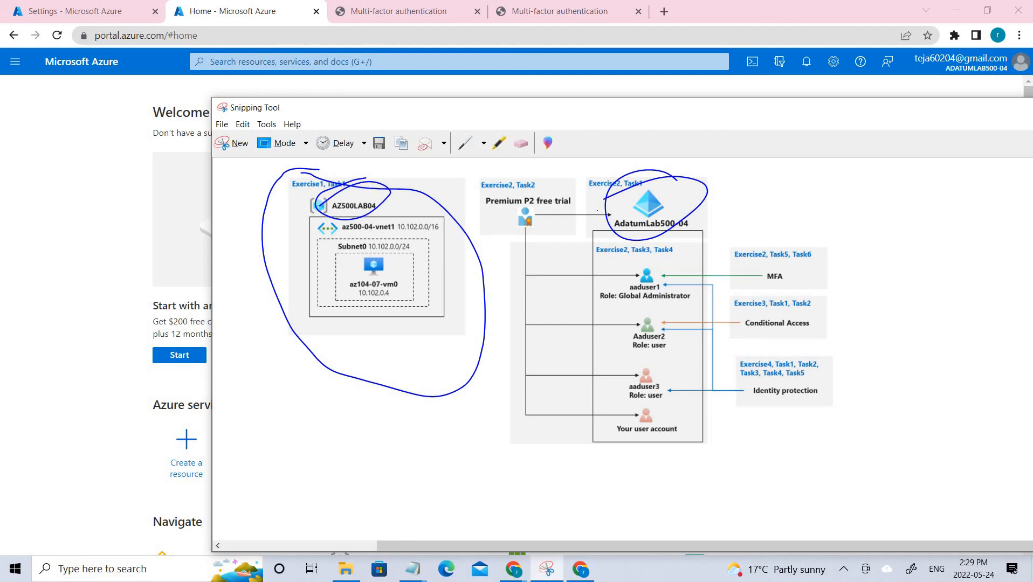
{"action": "left_click_drag", "start_coordinate": [567, 226], "coordinate": [624, 201]}
{"action": "left_click_drag", "start_coordinate": [636, 307], "coordinate": [674, 303]}
{"action": "left_click_drag", "start_coordinate": [636, 365], "coordinate": [678, 353]}
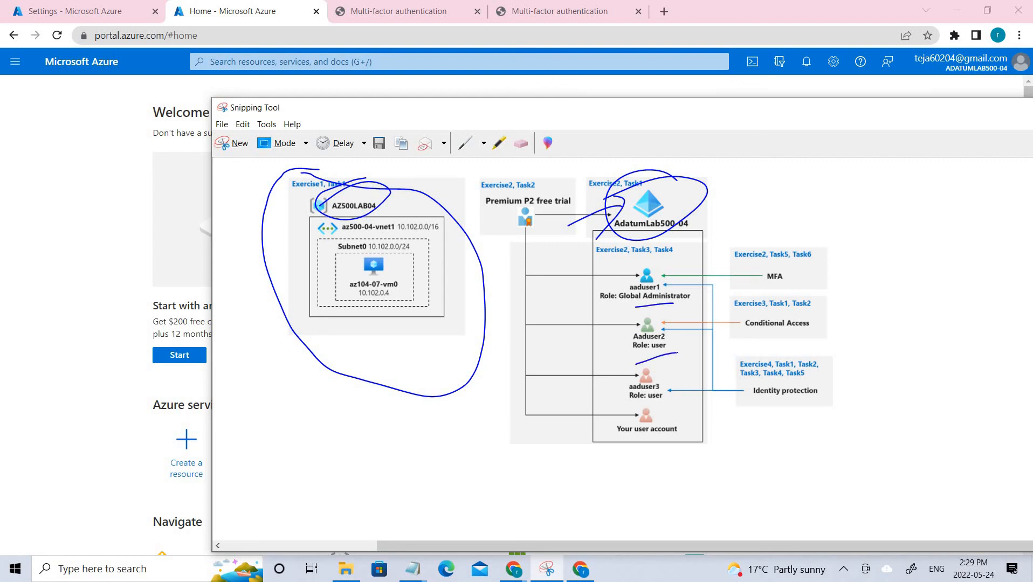
{"action": "mouse_move", "coordinate": [632, 405]}
{"action": "left_mouse_down"}
{"action": "mouse_move", "coordinate": [639, 441]}
{"action": "mouse_move", "coordinate": [654, 410]}
{"action": "left_mouse_up"}
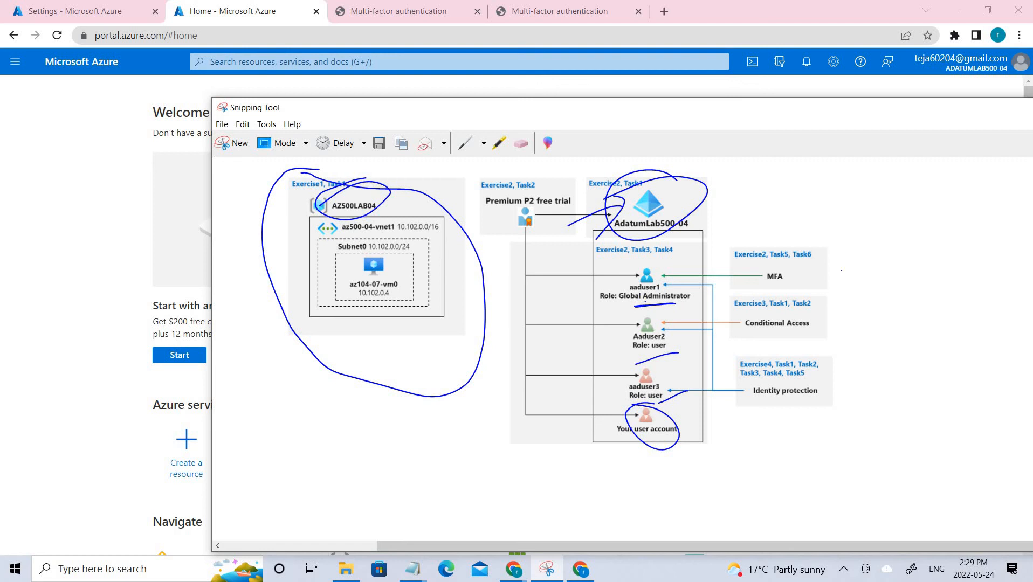
{"action": "left_click_drag", "start_coordinate": [803, 274], "coordinate": [862, 251]}
{"action": "left_click_drag", "start_coordinate": [755, 108], "coordinate": [1032, 259]}
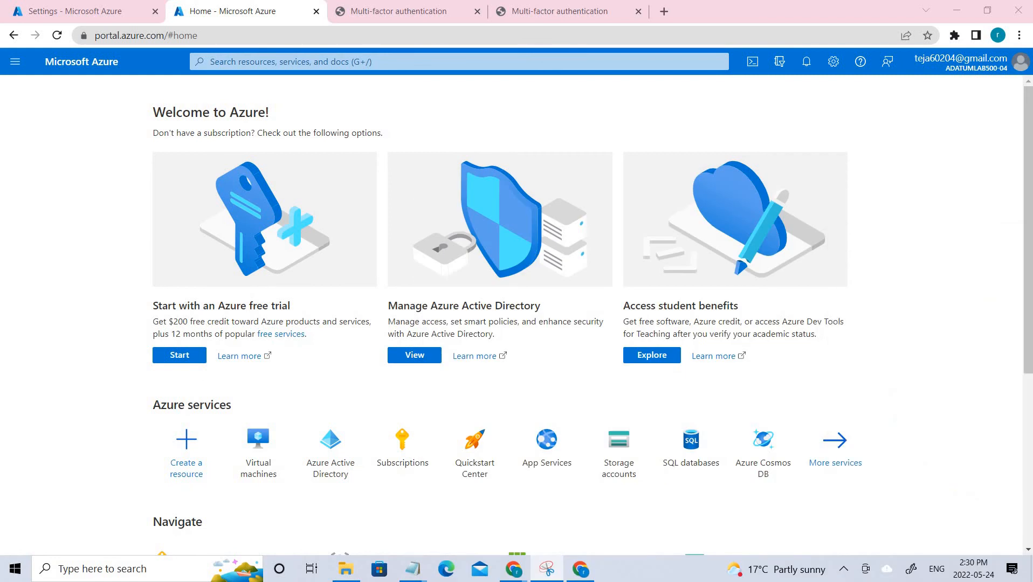
Switch to the Azure portal in Chrome, search for "arm" and open the Deploy a custom template service
{"action": "key", "text": "alt+Tab"}
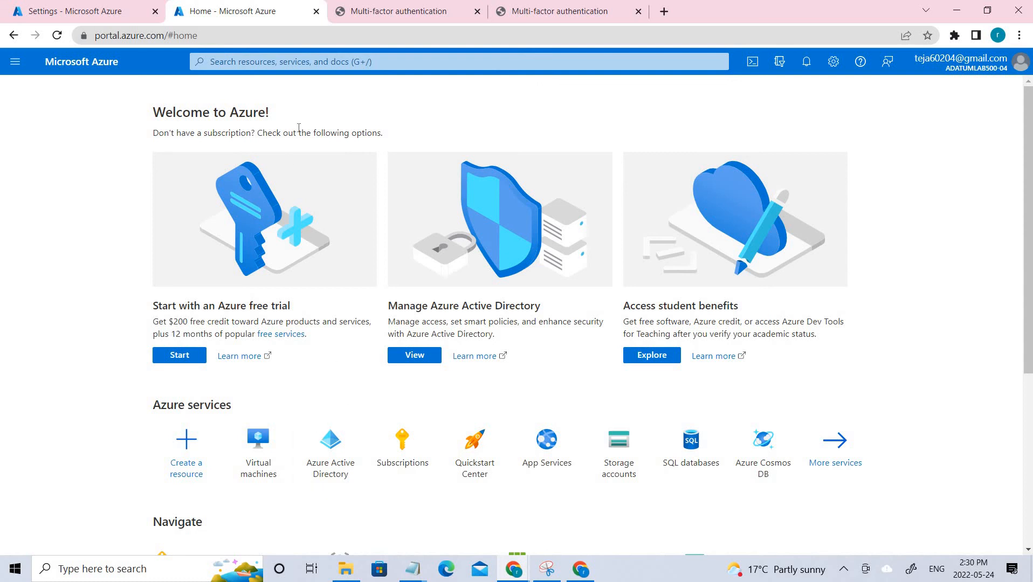
{"action": "left_click", "coordinate": [358, 64]}
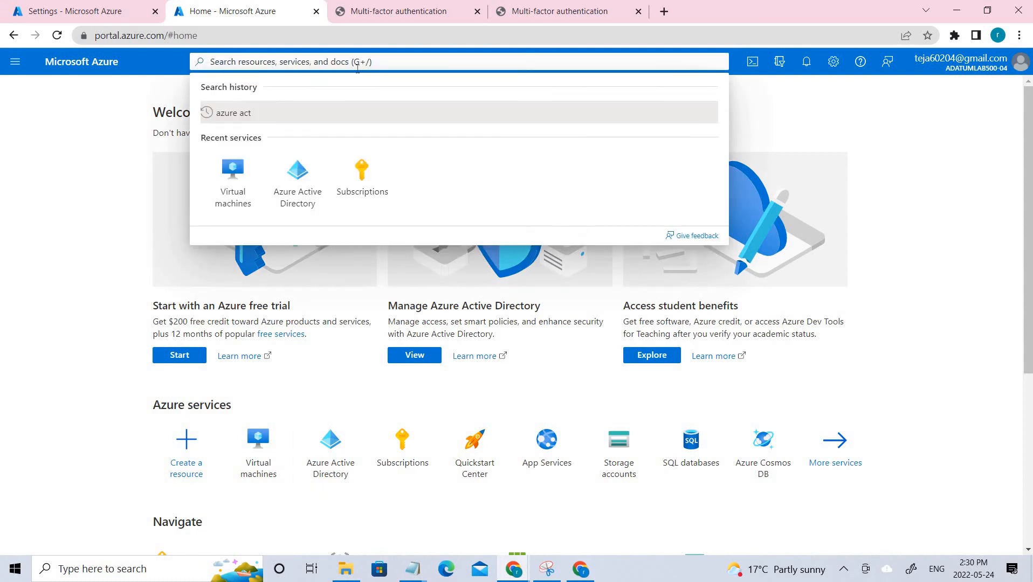
{"action": "type", "text": "arm"}
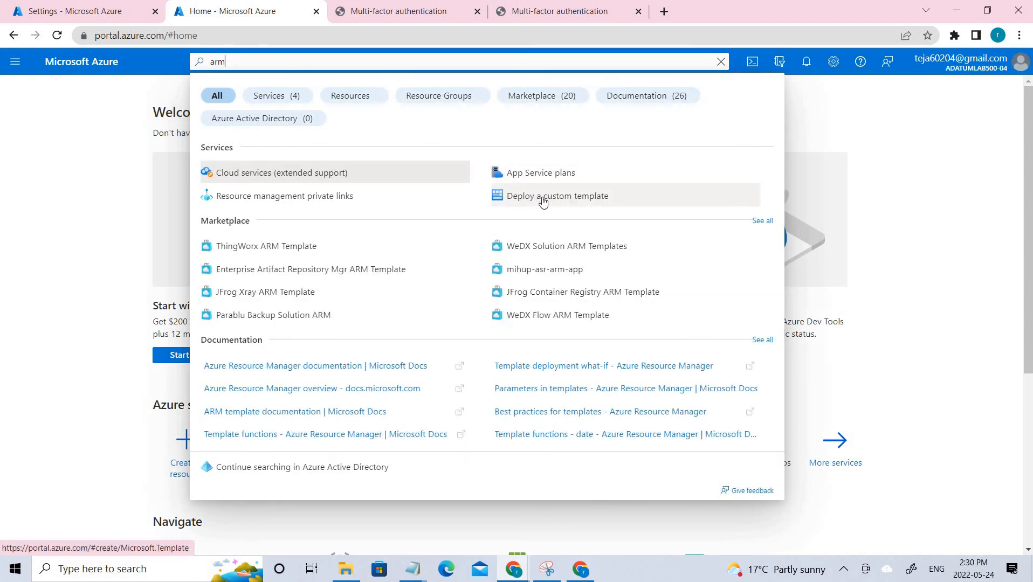
{"action": "left_click", "coordinate": [543, 198]}
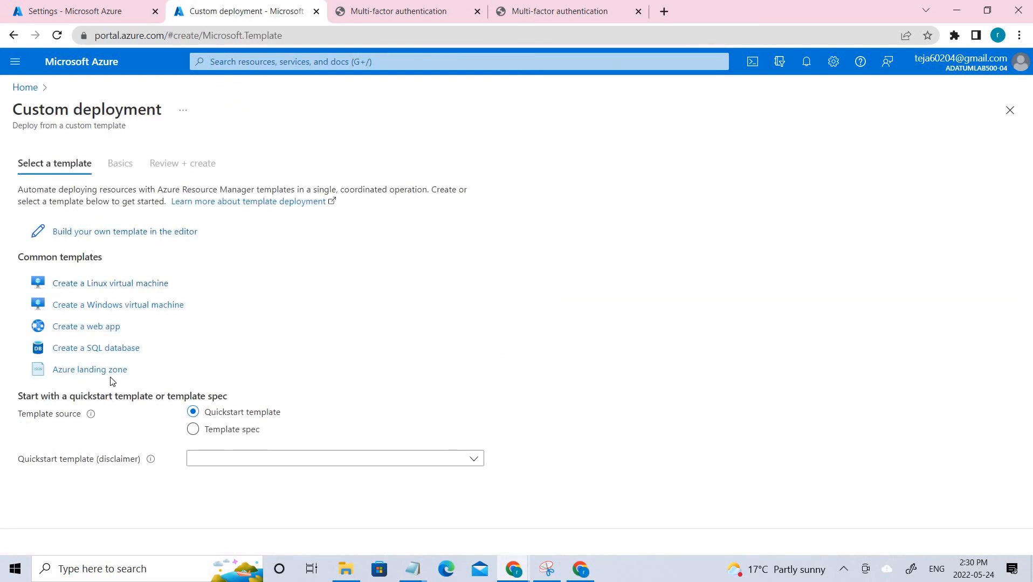
Build a custom template in the editor by loading the file az-500-04_azuredeploy.json
{"action": "left_click", "coordinate": [114, 233]}
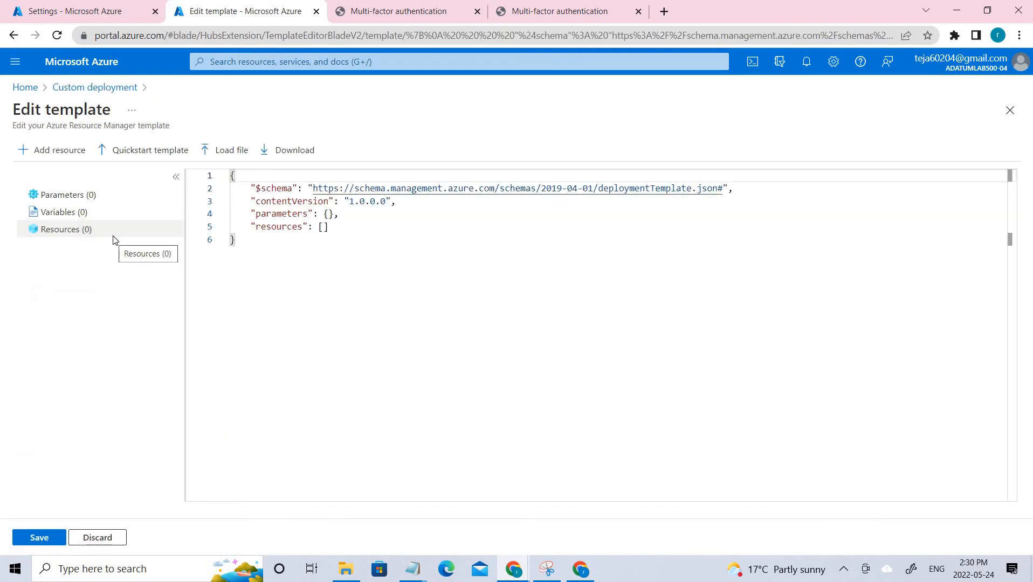
{"action": "key", "text": "ctrl+a"}
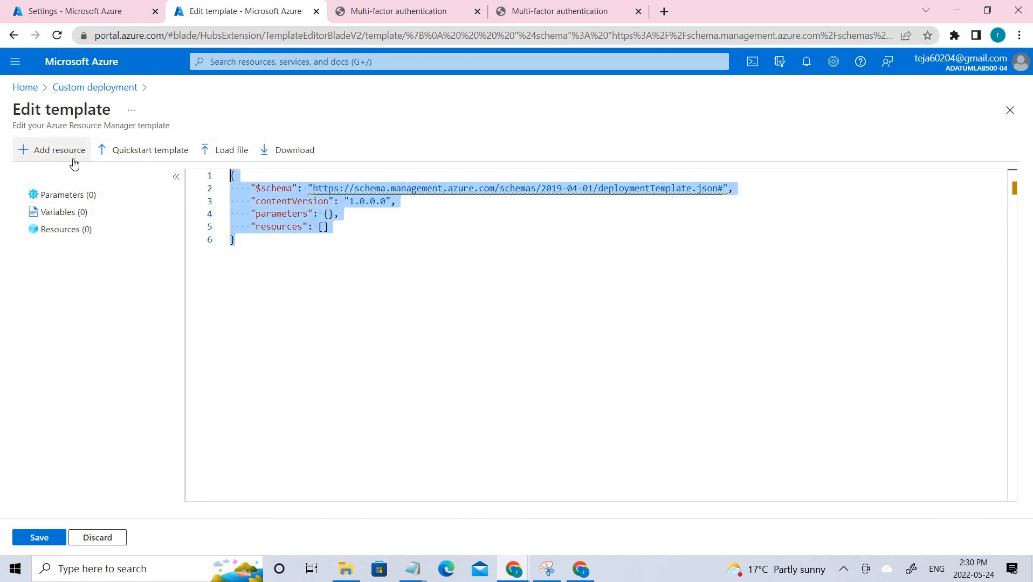
{"action": "left_click", "coordinate": [242, 154]}
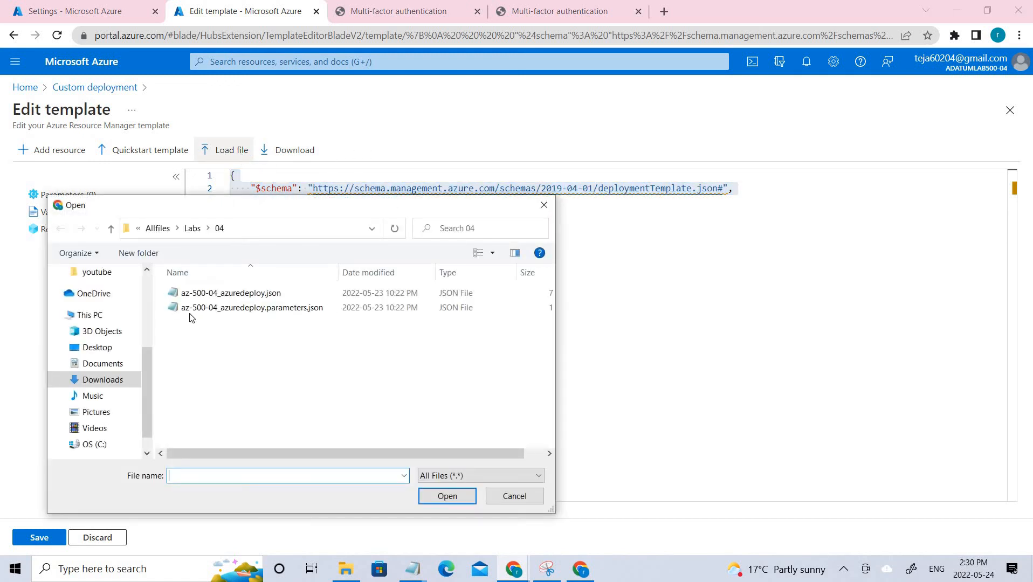
{"action": "double_click", "coordinate": [250, 295]}
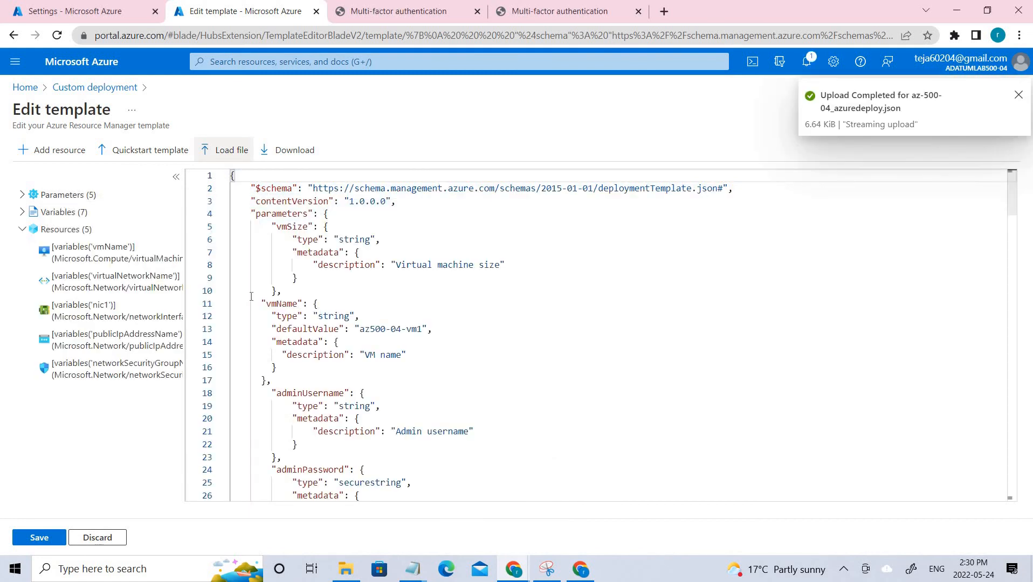
Review the loaded template's code and its parameters, and save the template
{"action": "left_click_drag", "start_coordinate": [535, 453], "coordinate": [213, 147]}
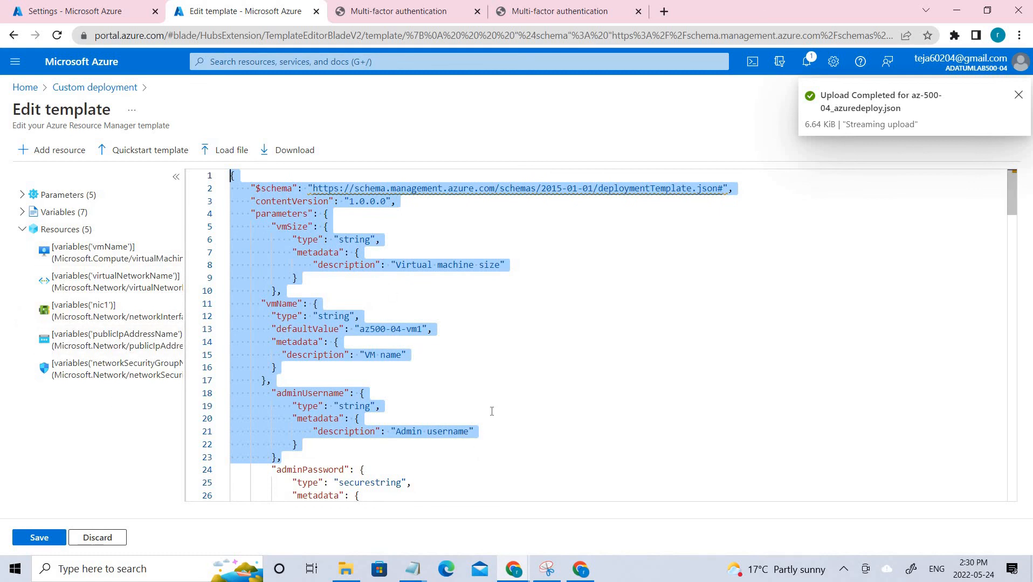
{"action": "left_click", "coordinate": [529, 355]}
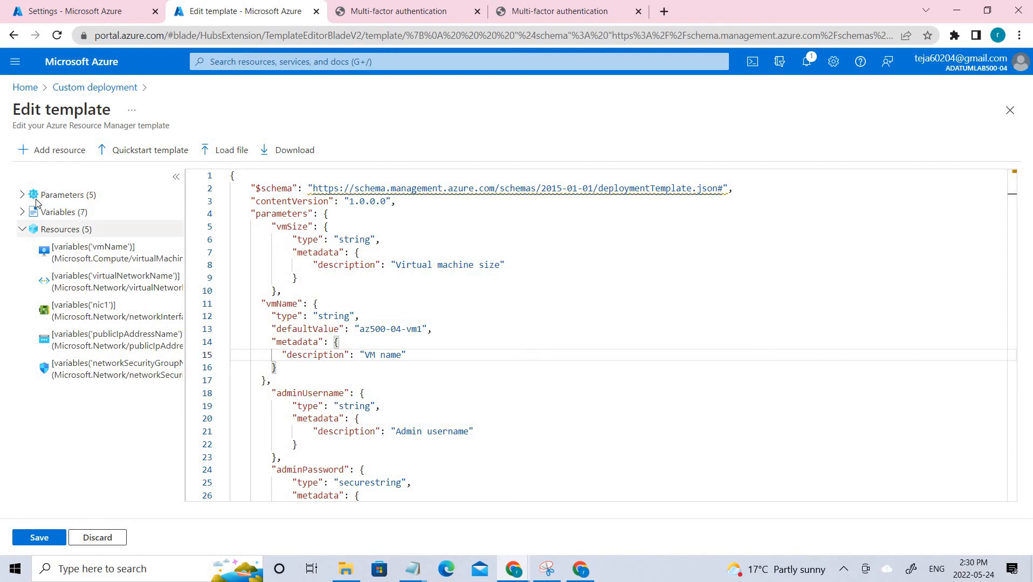
{"action": "left_click", "coordinate": [56, 197]}
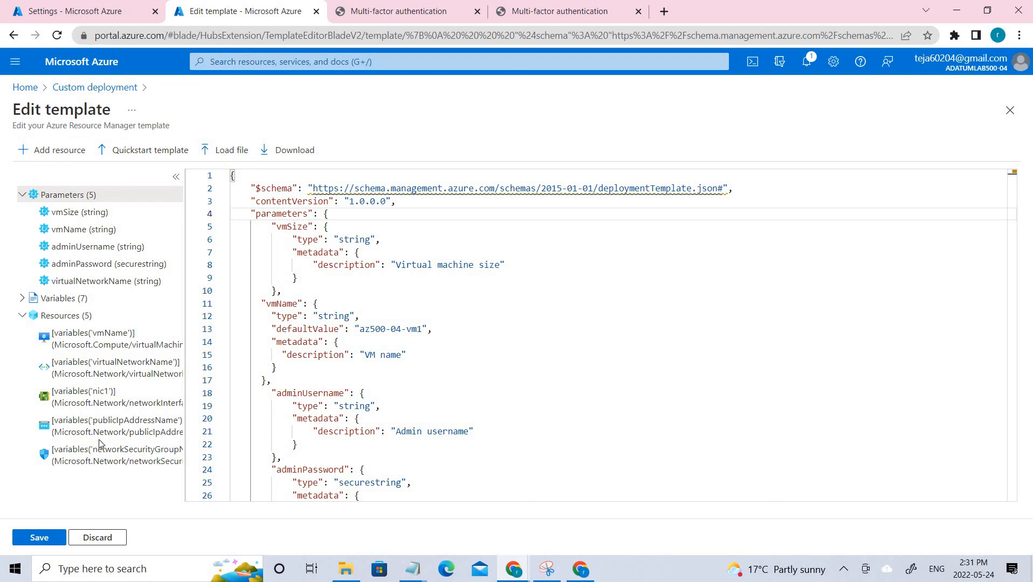
{"action": "scroll", "coordinate": [485, 449], "scroll_direction": "down", "scroll_amount": 4}
{"action": "left_click_drag", "start_coordinate": [323, 470], "coordinate": [256, 214]}
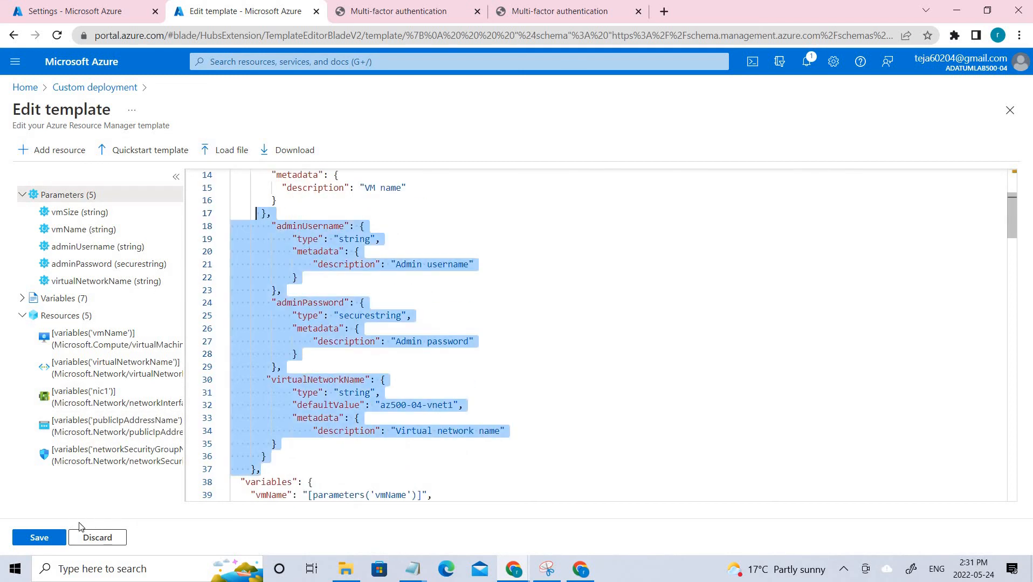
{"action": "left_click", "coordinate": [39, 538]}
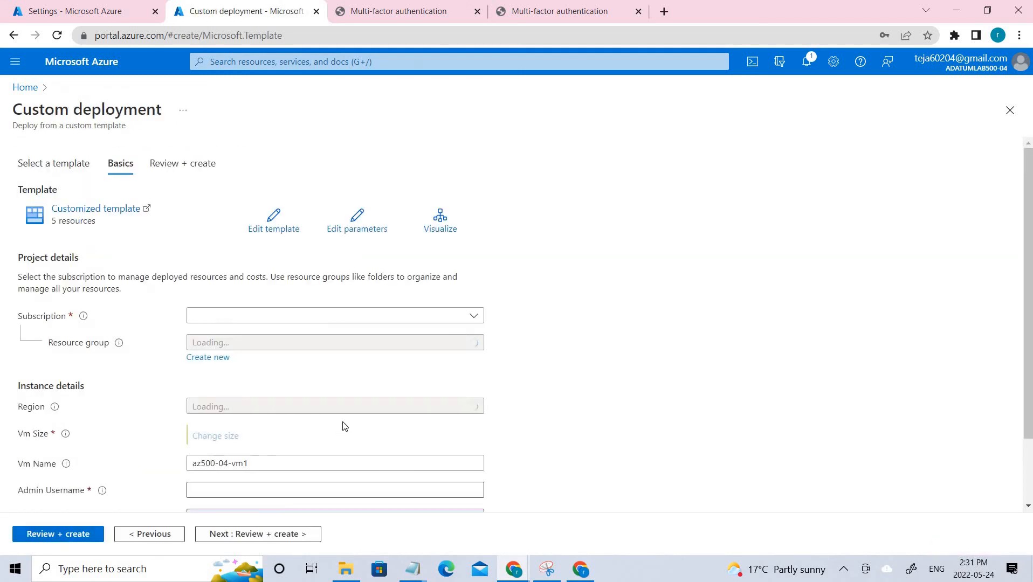
Edit the deployment's parameters by loading the file az-500-04_azuredeploy.parameters.json
{"action": "scroll", "coordinate": [276, 370], "scroll_direction": "down", "scroll_amount": 2}
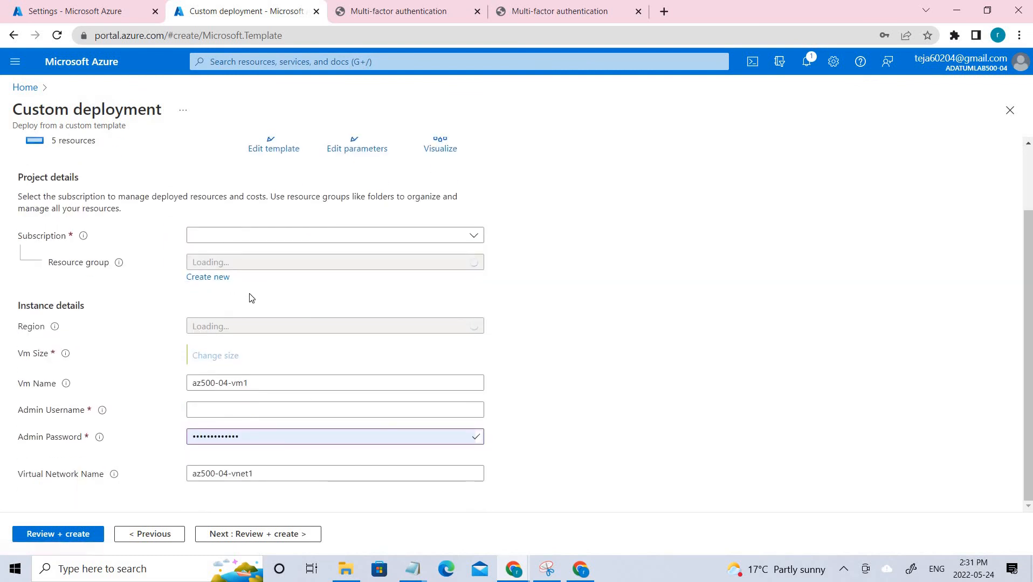
{"action": "scroll", "coordinate": [530, 338], "scroll_direction": "up", "scroll_amount": 2}
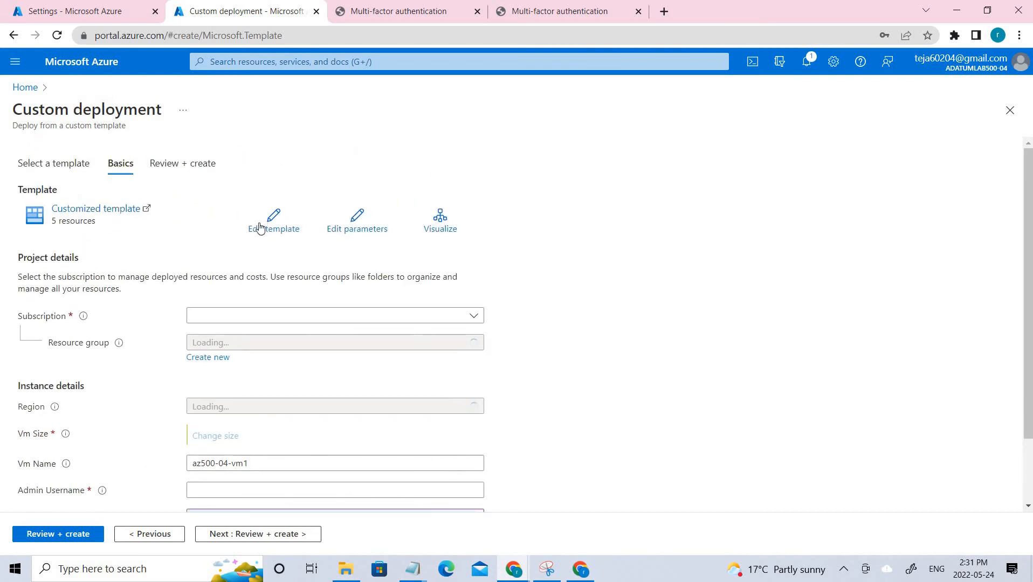
{"action": "left_click", "coordinate": [363, 231]}
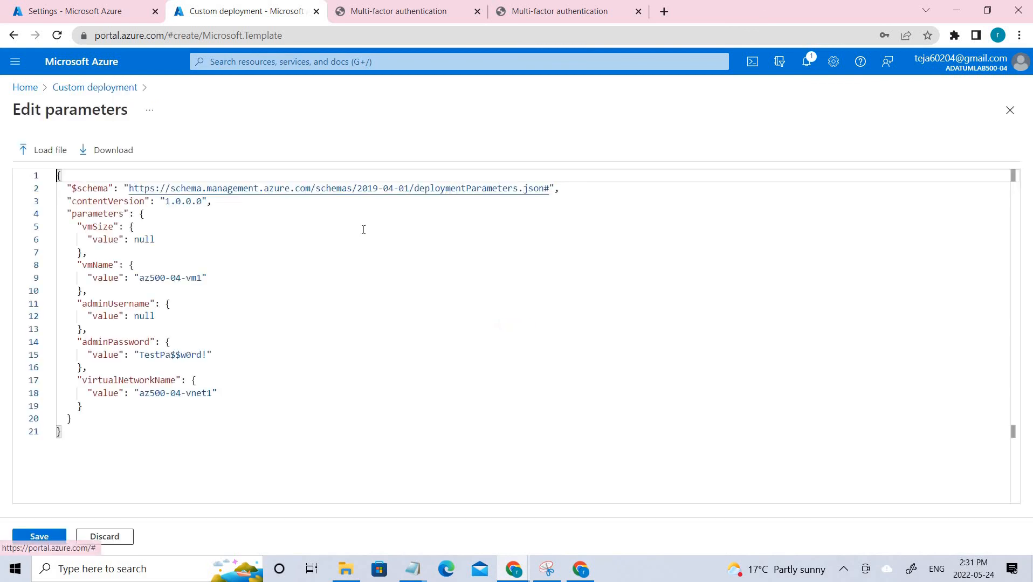
{"action": "left_click", "coordinate": [238, 436]}
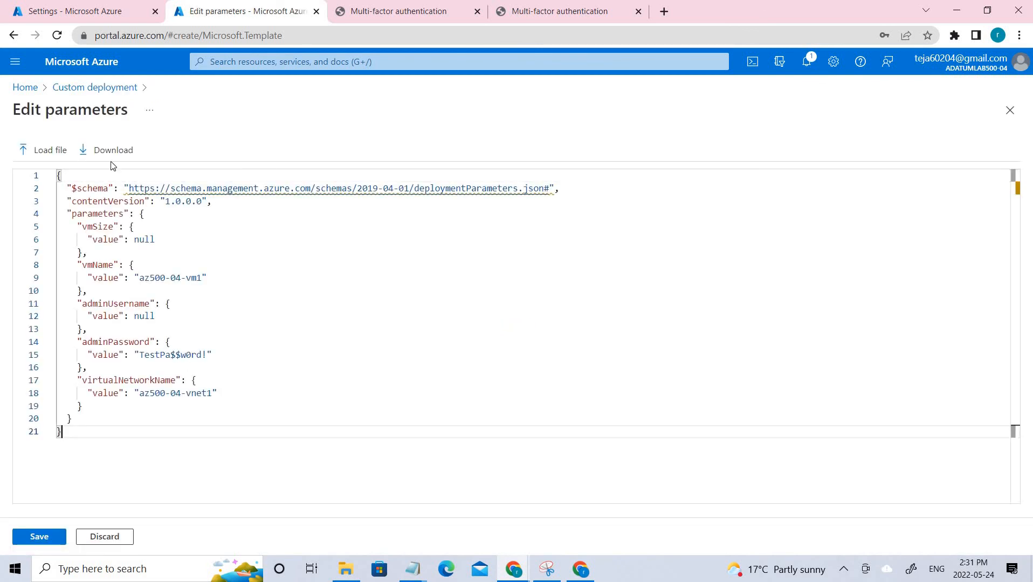
{"action": "left_click", "coordinate": [24, 150]}
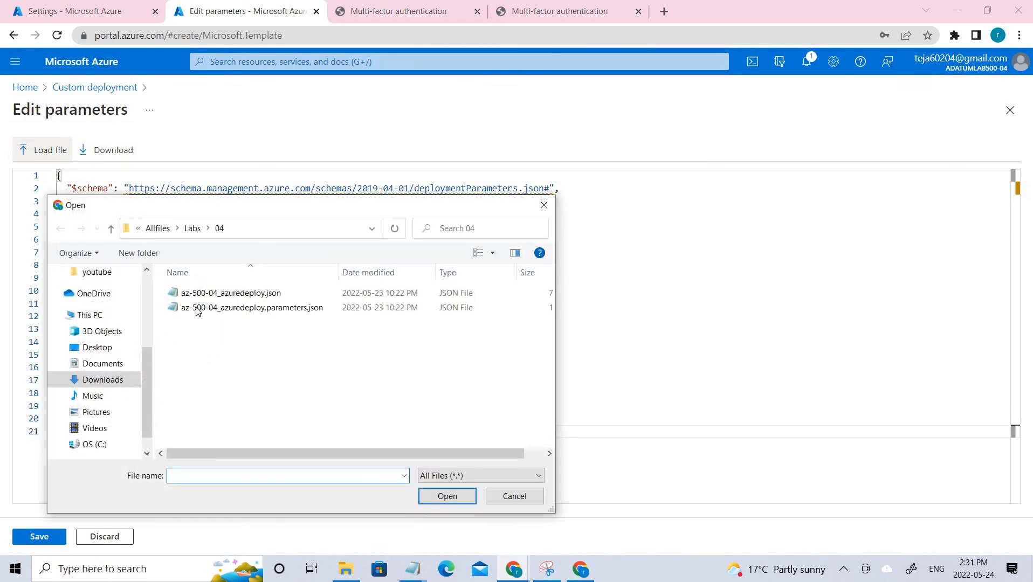
{"action": "double_click", "coordinate": [216, 312]}
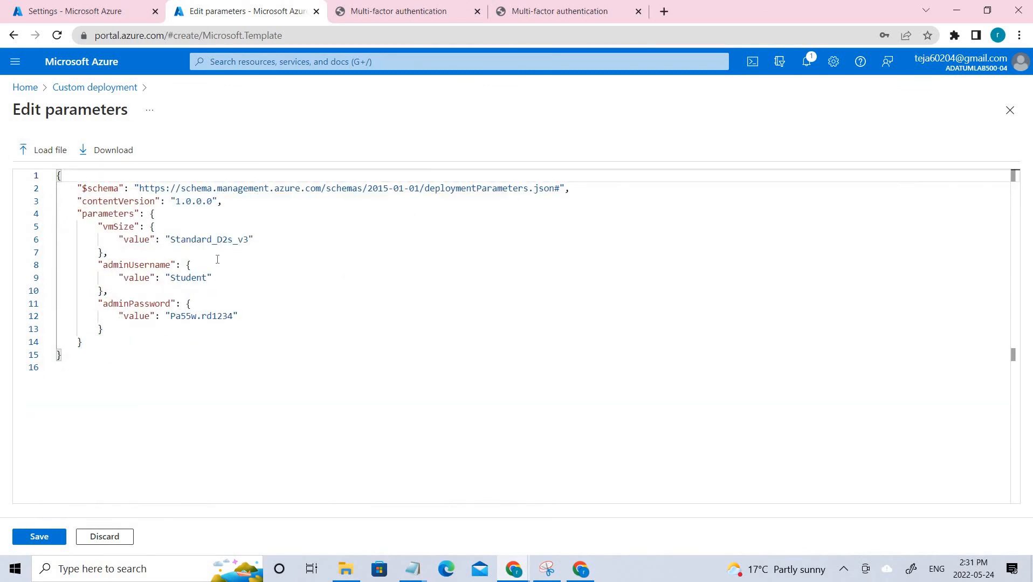
Check the admin username and admin password values in the parameters file and save the parameters
{"action": "double_click", "coordinate": [188, 278]}
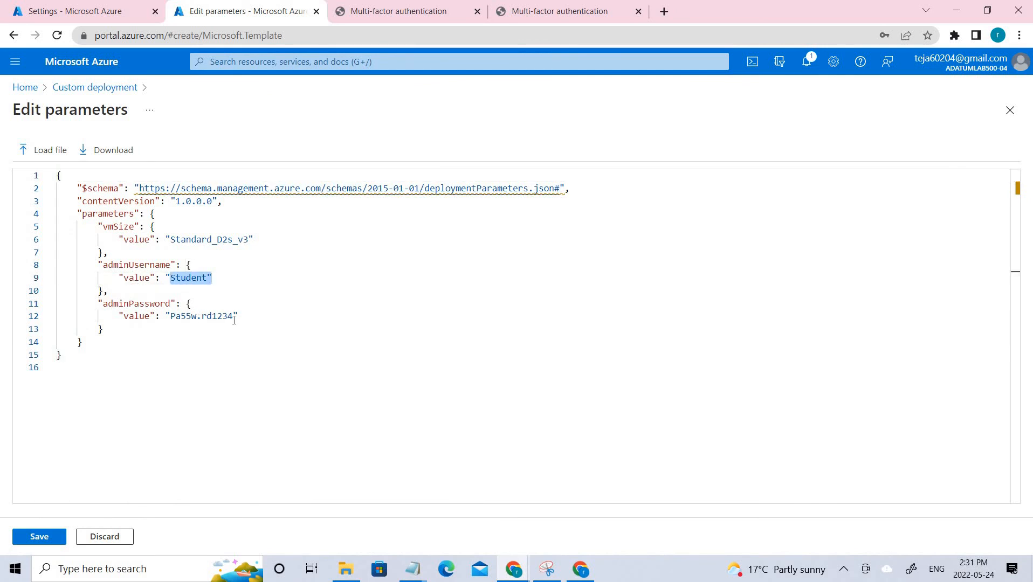
{"action": "left_click_drag", "start_coordinate": [171, 317], "coordinate": [234, 317]}
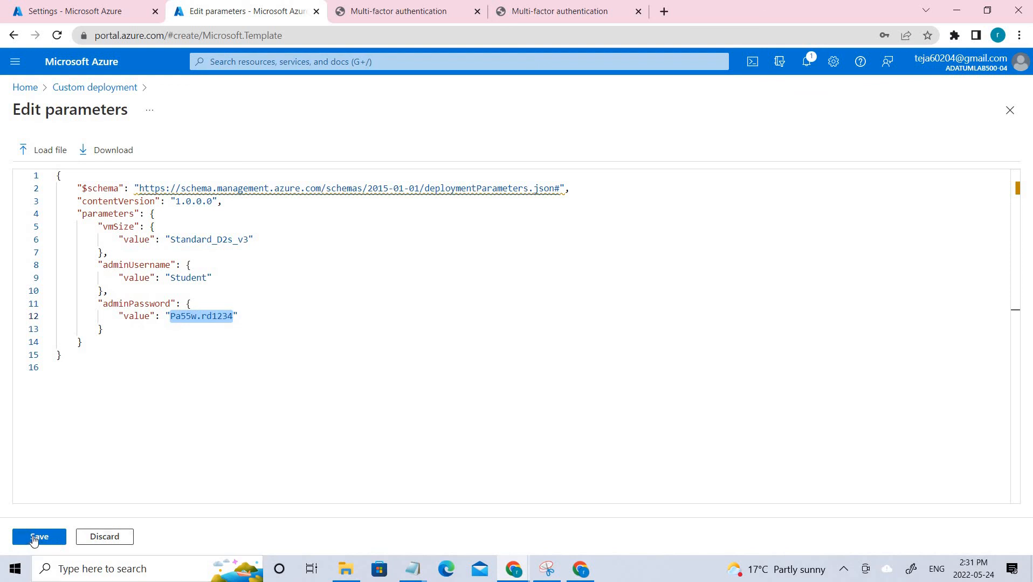
{"action": "left_click", "coordinate": [57, 542]}
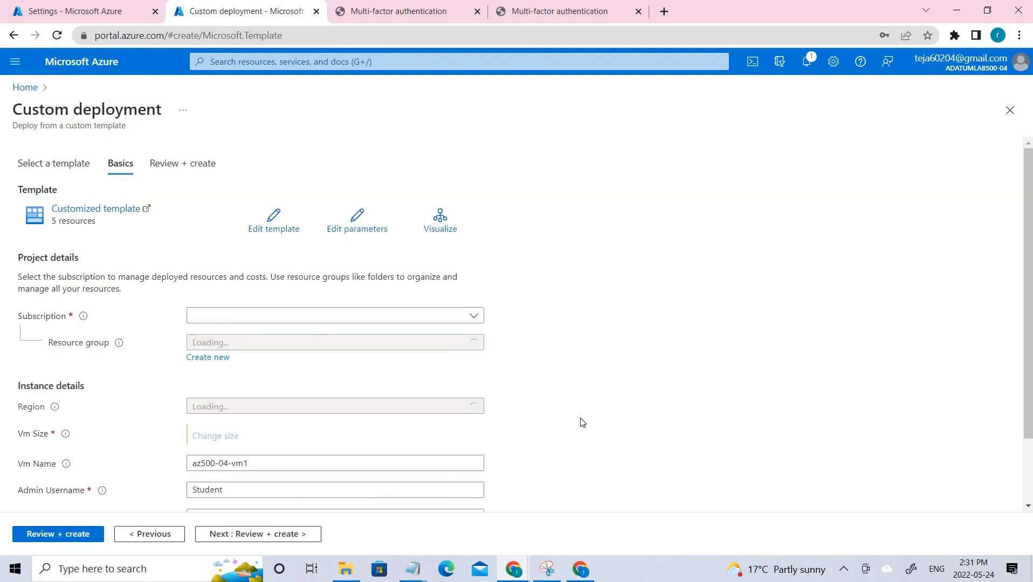
Examine the custom deployment's project and instance details, and check which subscriptions are available
{"action": "scroll", "coordinate": [580, 423], "scroll_direction": "down", "scroll_amount": 2}
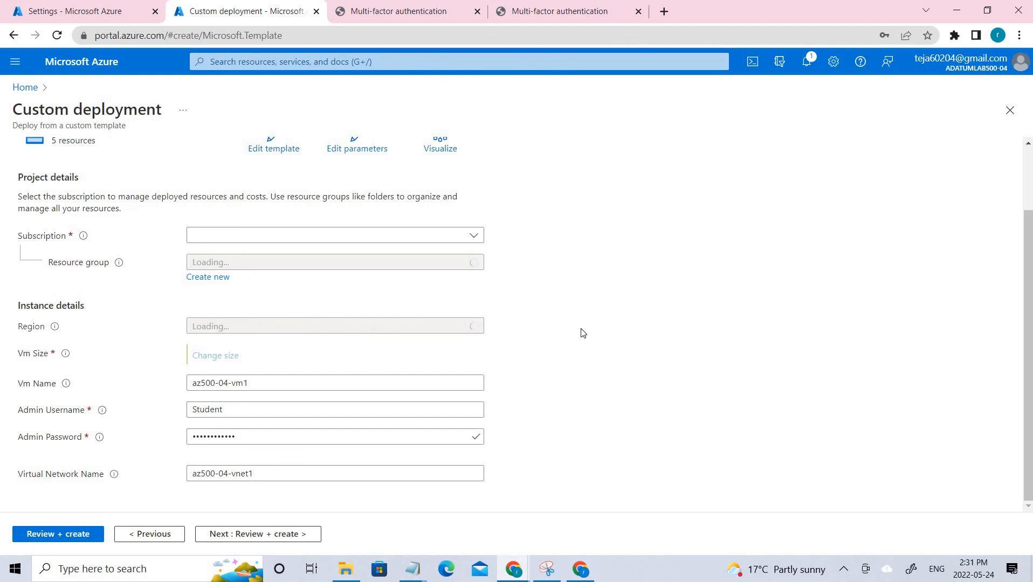
{"action": "scroll", "coordinate": [582, 335], "scroll_direction": "up", "scroll_amount": 2}
{"action": "scroll", "coordinate": [581, 336], "scroll_direction": "down", "scroll_amount": 2}
{"action": "scroll", "coordinate": [581, 335], "scroll_direction": "up", "scroll_amount": 2}
{"action": "scroll", "coordinate": [583, 340], "scroll_direction": "down", "scroll_amount": 2}
{"action": "scroll", "coordinate": [582, 340], "scroll_direction": "up", "scroll_amount": 2}
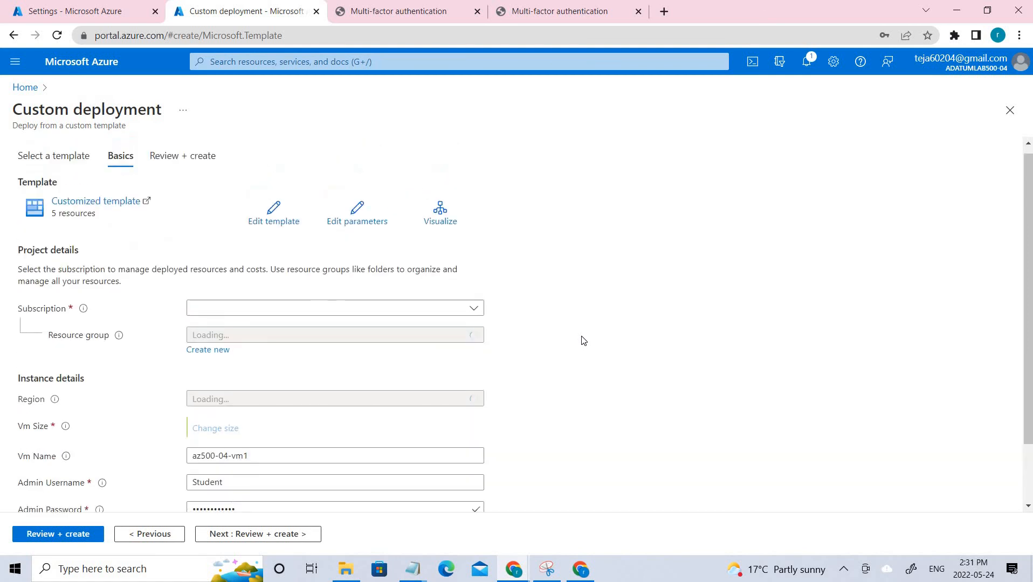
{"action": "left_click", "coordinate": [261, 319]}
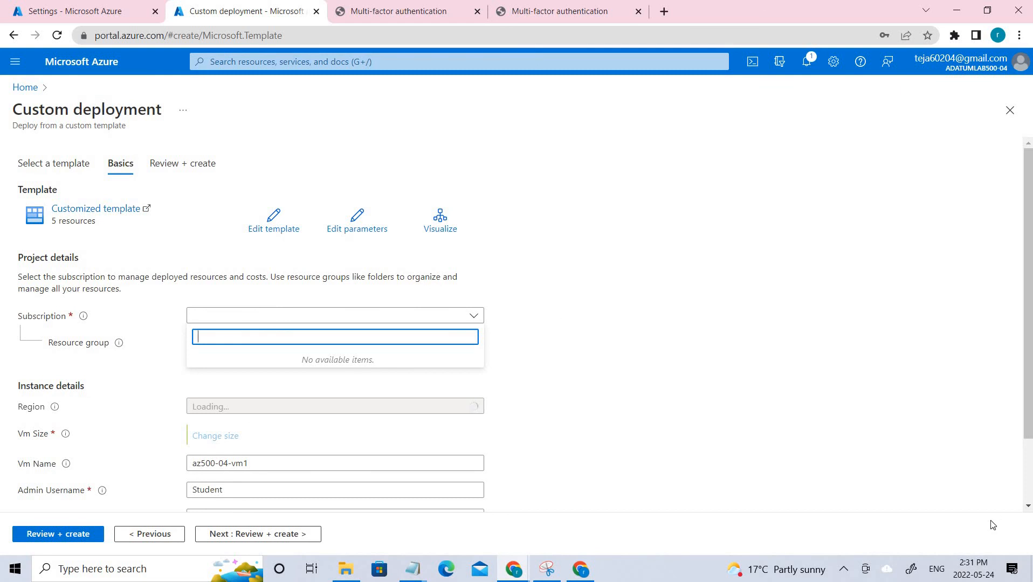
{"action": "left_click", "coordinate": [474, 318]}
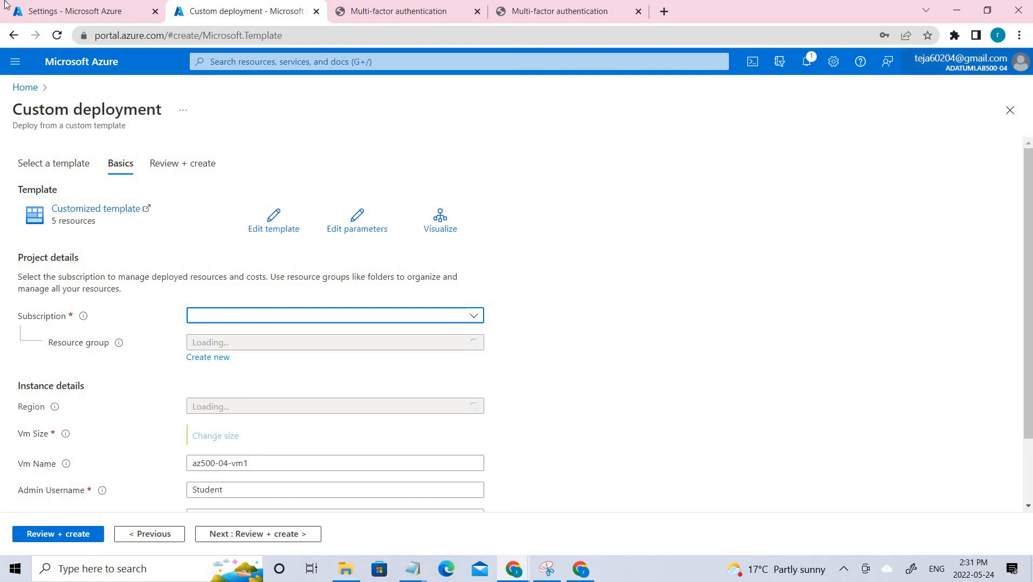
Check the current directory in the portal's Directories + subscriptions settings, highlighting the name AdatumLab500-04
{"action": "left_click", "coordinate": [65, 10]}
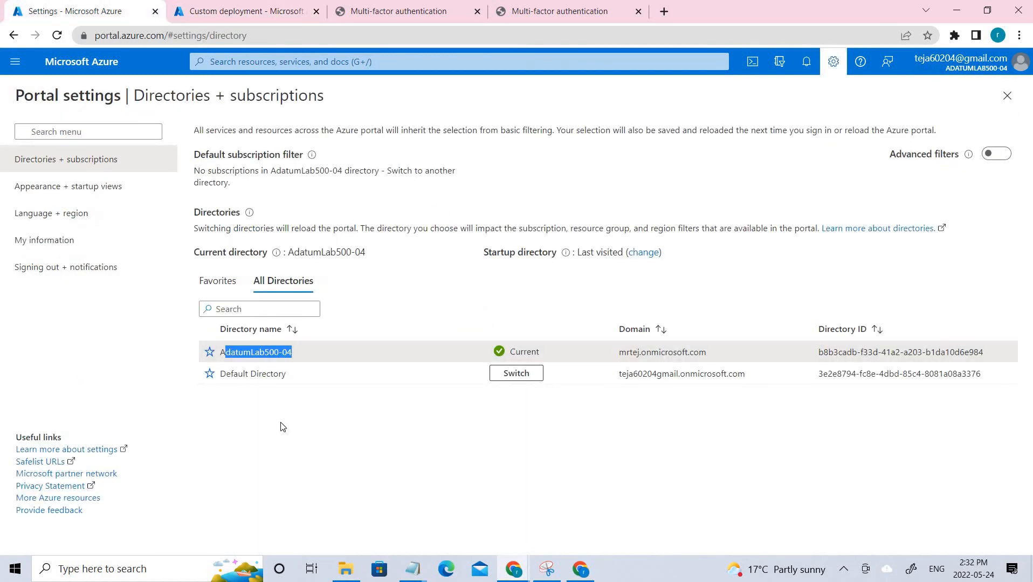
{"action": "left_click", "coordinate": [243, 391]}
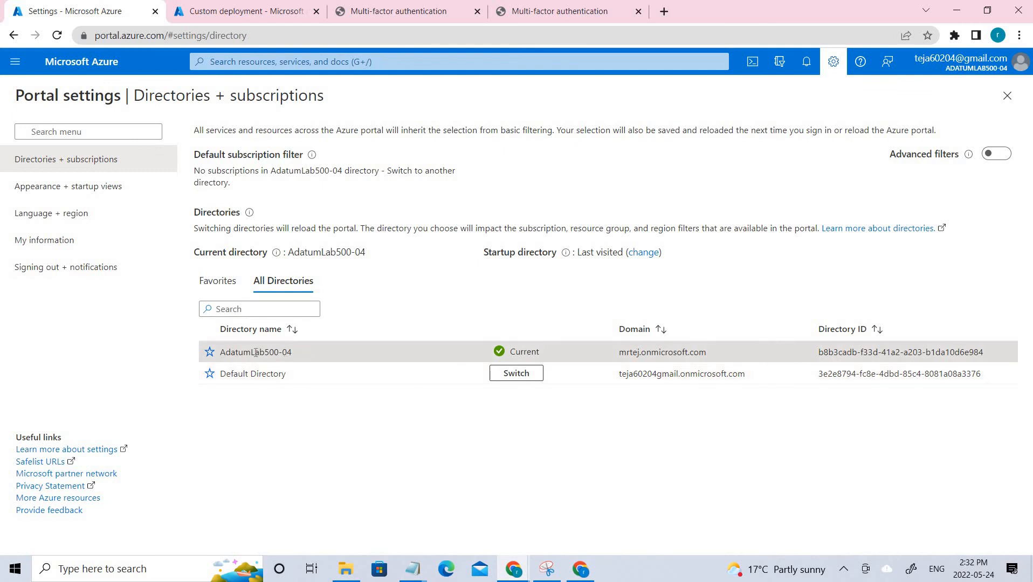
{"action": "left_click_drag", "start_coordinate": [310, 356], "coordinate": [207, 354]}
{"action": "key", "text": "ctrl+c"}
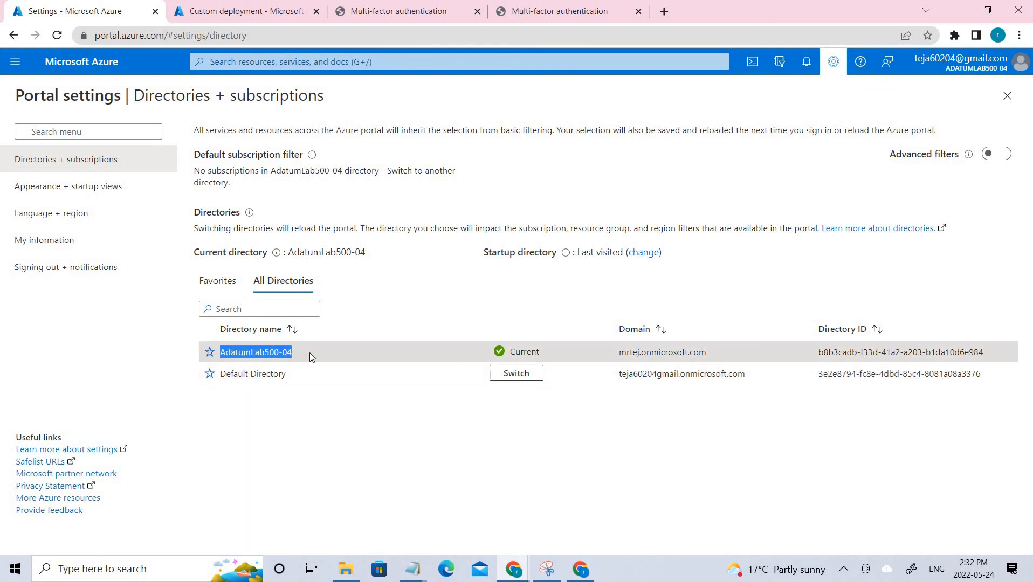
Check that AdatumLab500-04 is marked as the current directory, and return to the custom deployment form
{"action": "left_click_drag", "start_coordinate": [309, 353], "coordinate": [540, 349]}
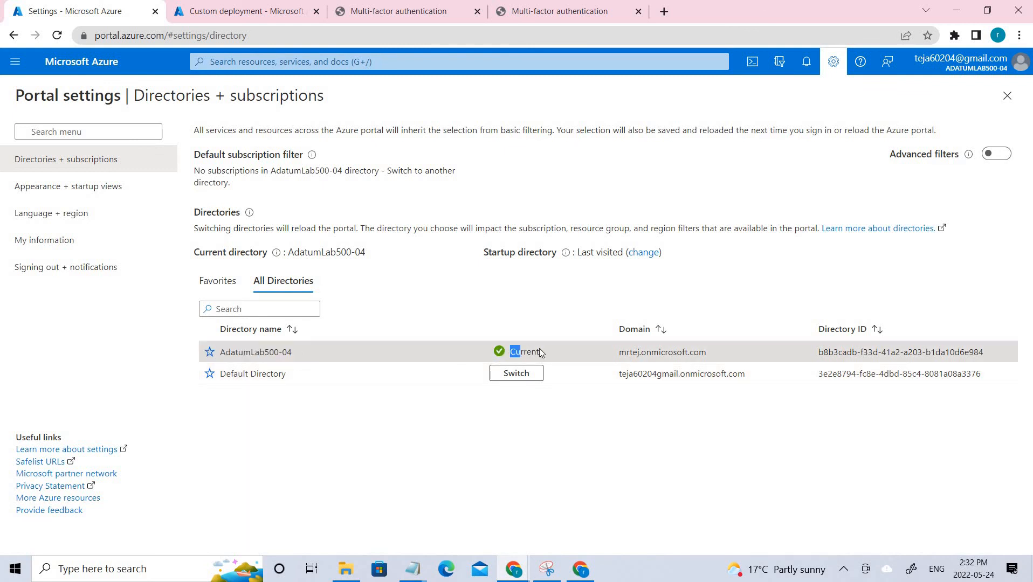
{"action": "double_click", "coordinate": [539, 349]}
{"action": "key", "text": "ctrl+Tab"}
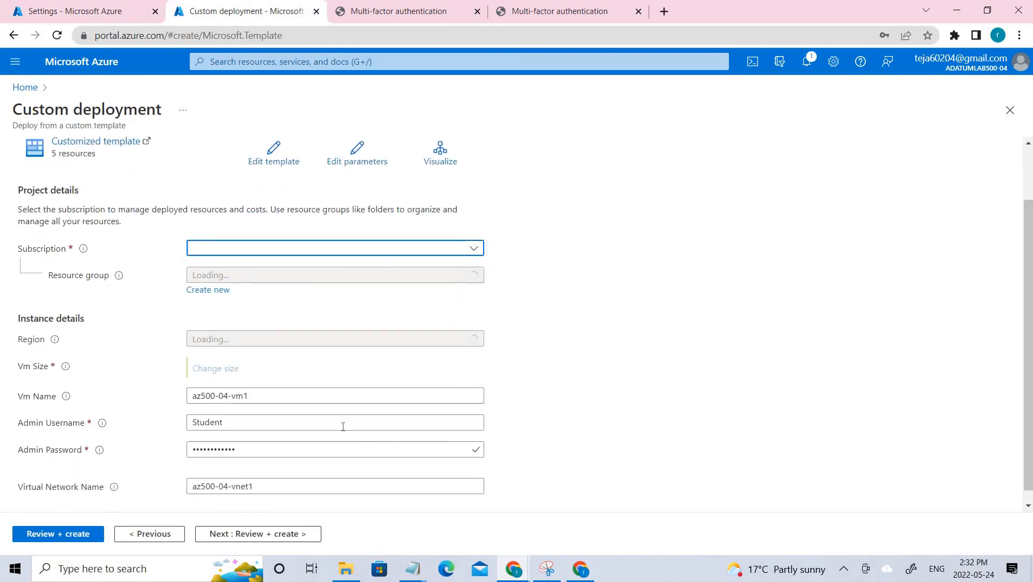
{"action": "scroll", "coordinate": [490, 278], "scroll_direction": "down", "scroll_amount": 1}
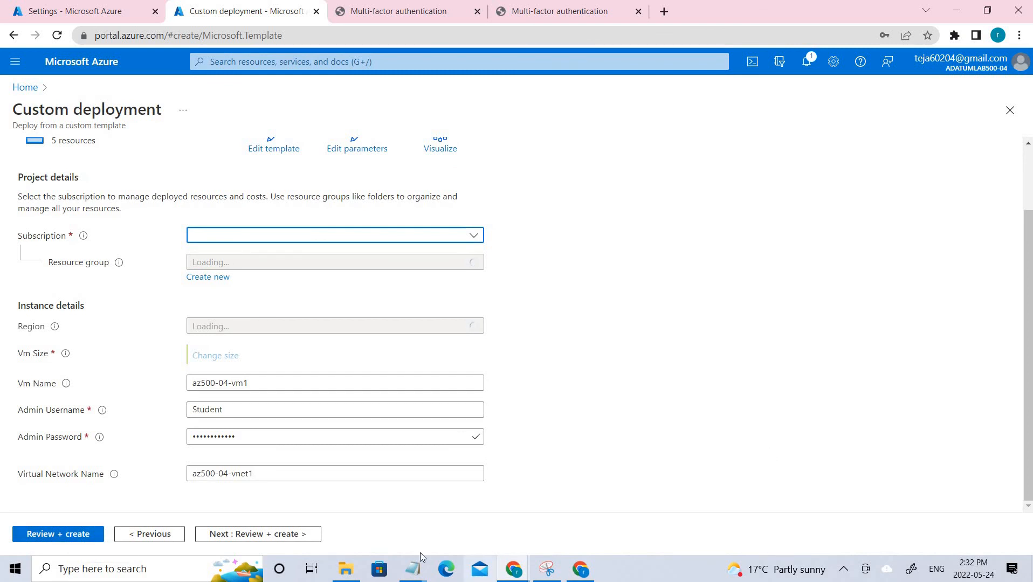
Switch to the Snipping Tool lab diagram and circle the Exercise 1 area containing the AZ500LAB04 resource group
{"action": "left_click", "coordinate": [534, 526]}
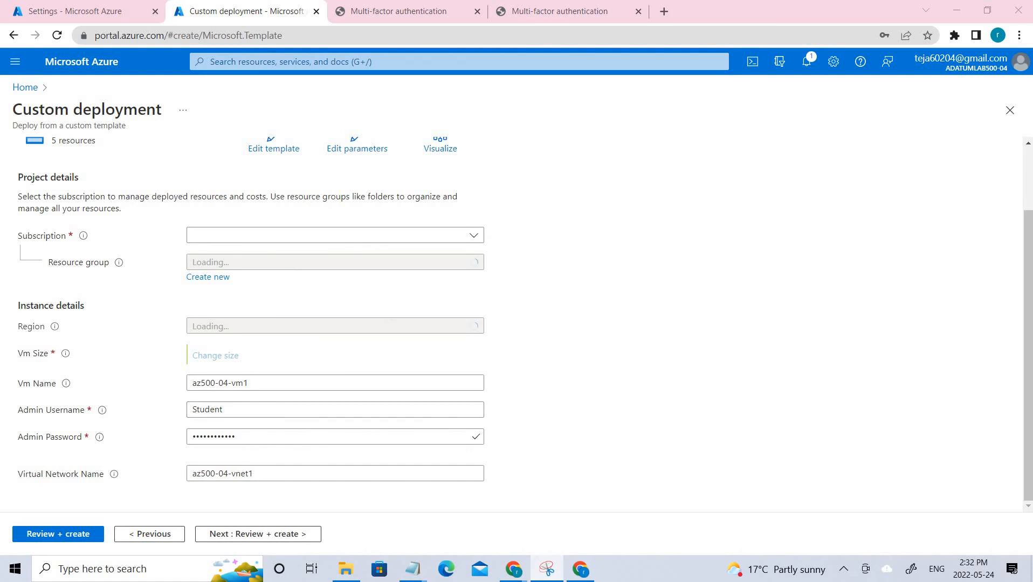
{"action": "left_click_drag", "start_coordinate": [431, 155], "coordinate": [748, 221]}
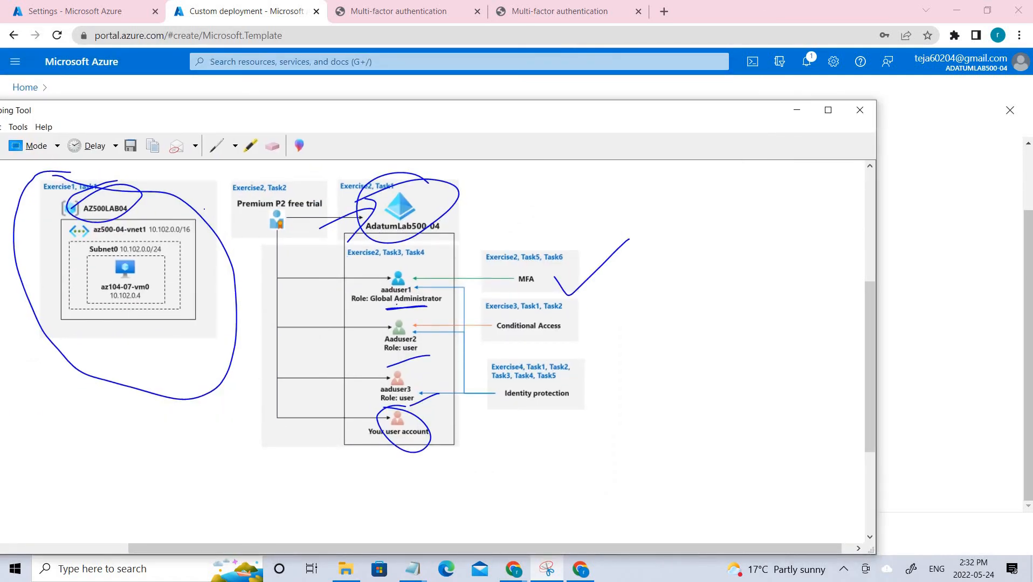
{"action": "mouse_move", "coordinate": [79, 166]}
{"action": "left_mouse_down"}
{"action": "mouse_move", "coordinate": [189, 341]}
{"action": "mouse_move", "coordinate": [62, 218]}
{"action": "left_mouse_up"}
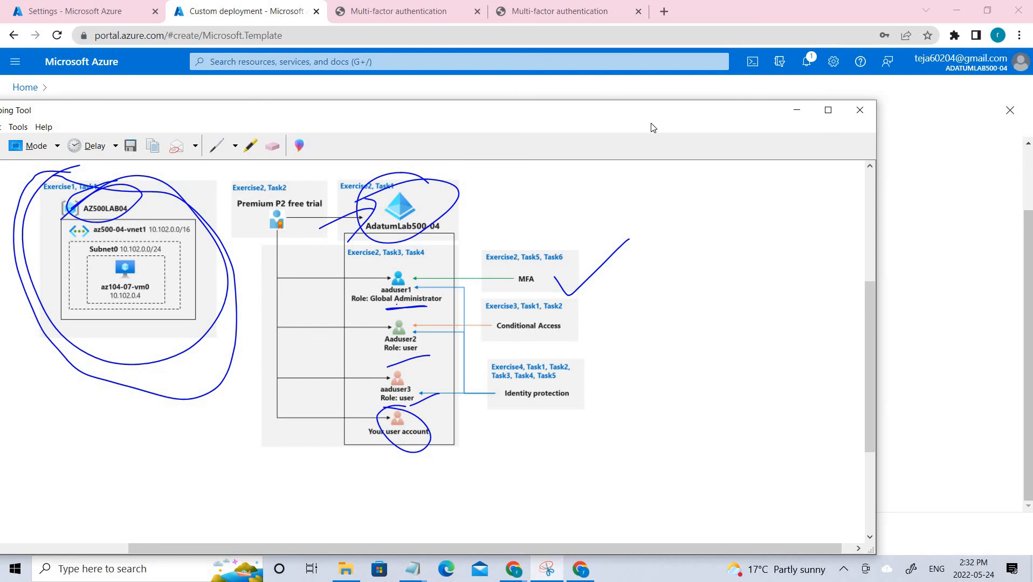
{"action": "left_click_drag", "start_coordinate": [655, 112], "coordinate": [1032, 165]}
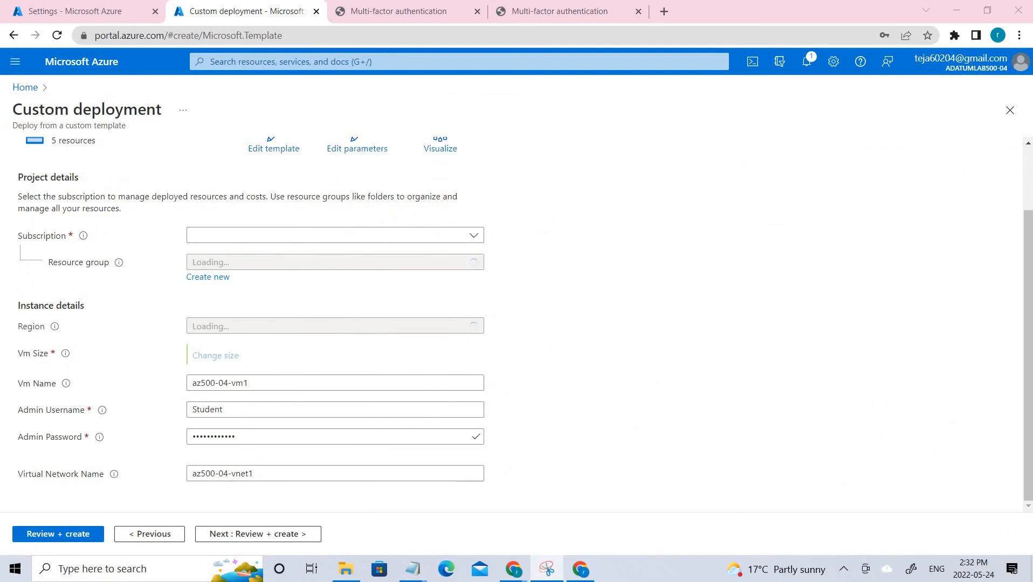
Leave the custom deployment and examine the AdatumLab500-04 and Default Directory tenants in Azure Active Directory's tenant list
{"action": "left_click", "coordinate": [335, 235]}
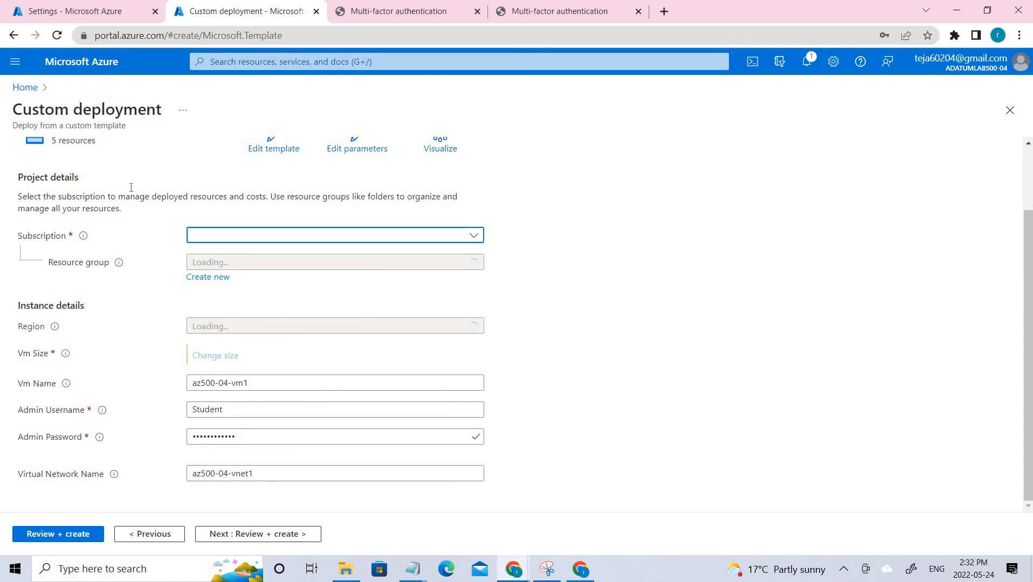
{"action": "left_click", "coordinate": [22, 88]}
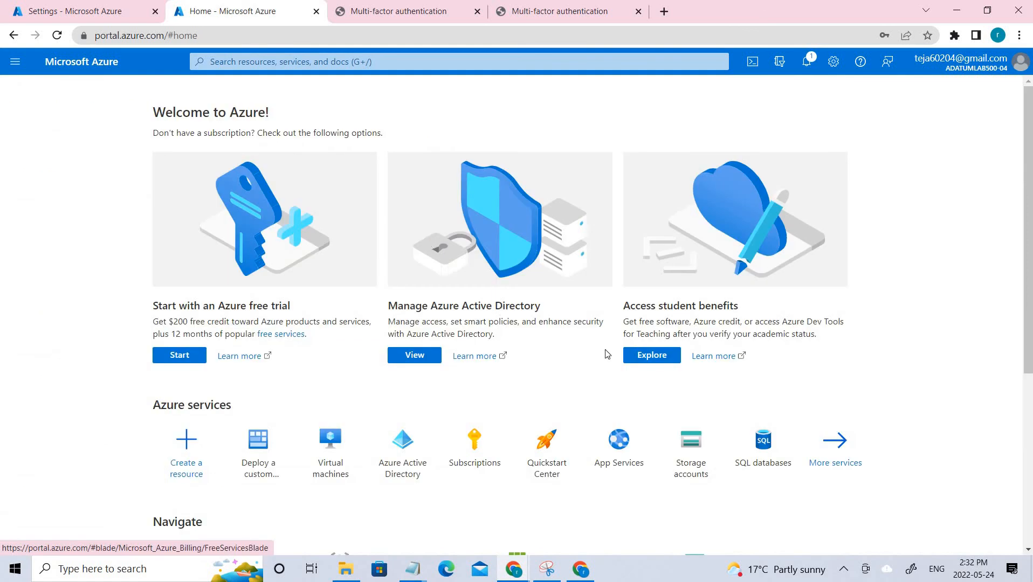
{"action": "left_click", "coordinate": [402, 453]}
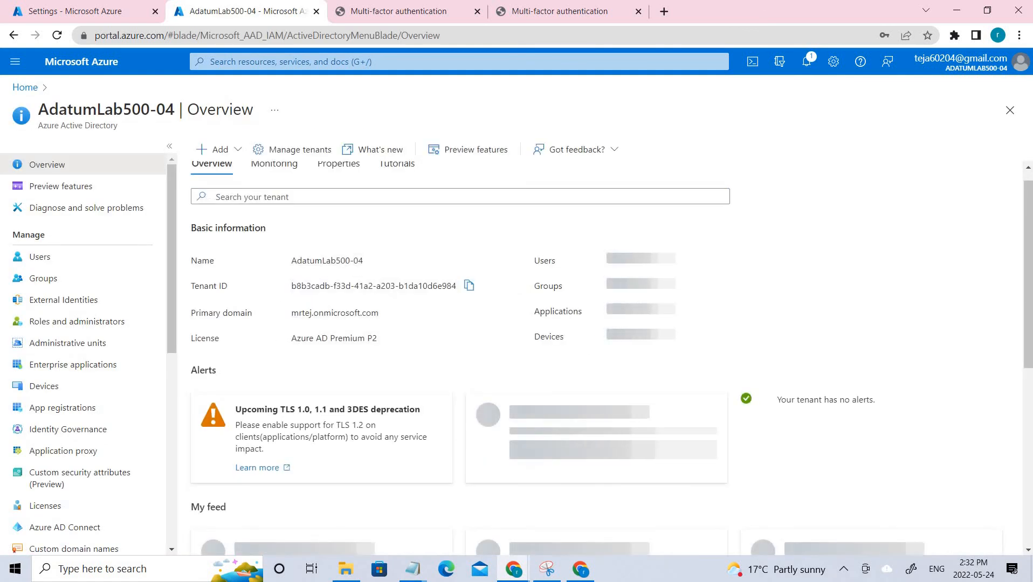
{"action": "left_click", "coordinate": [297, 155]}
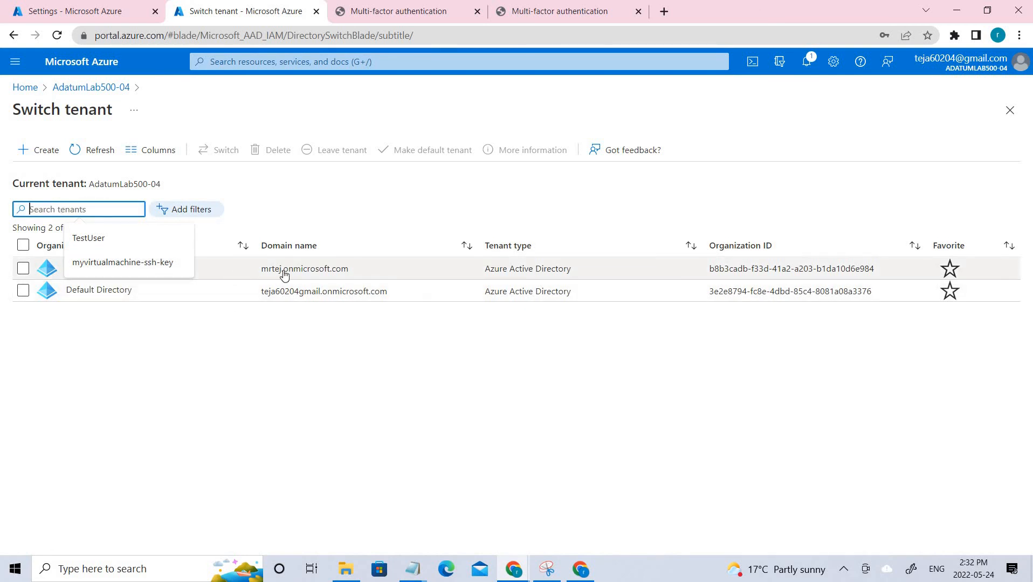
{"action": "left_click_drag", "start_coordinate": [373, 274], "coordinate": [68, 268]}
{"action": "left_click", "coordinate": [241, 333]}
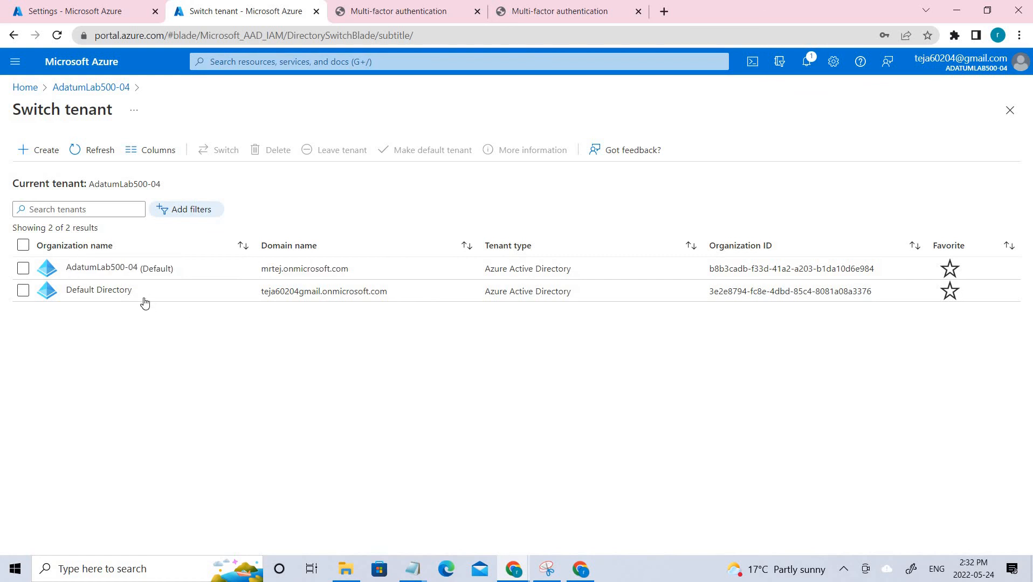
{"action": "left_click_drag", "start_coordinate": [135, 296], "coordinate": [65, 296]}
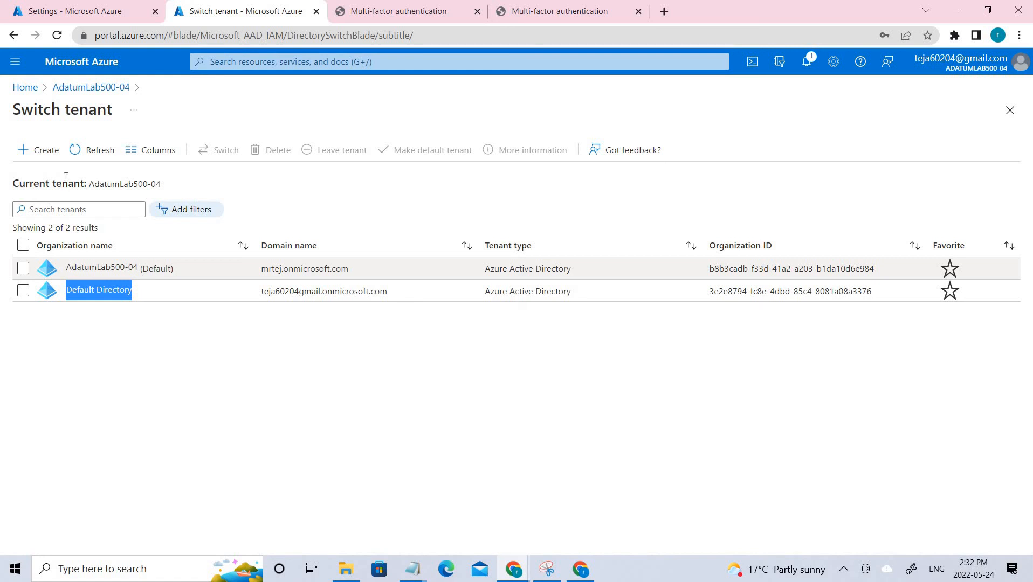
Start creating an Azure Active Directory tenant with the organization name AdatumLab500-04
{"action": "left_click", "coordinate": [30, 151]}
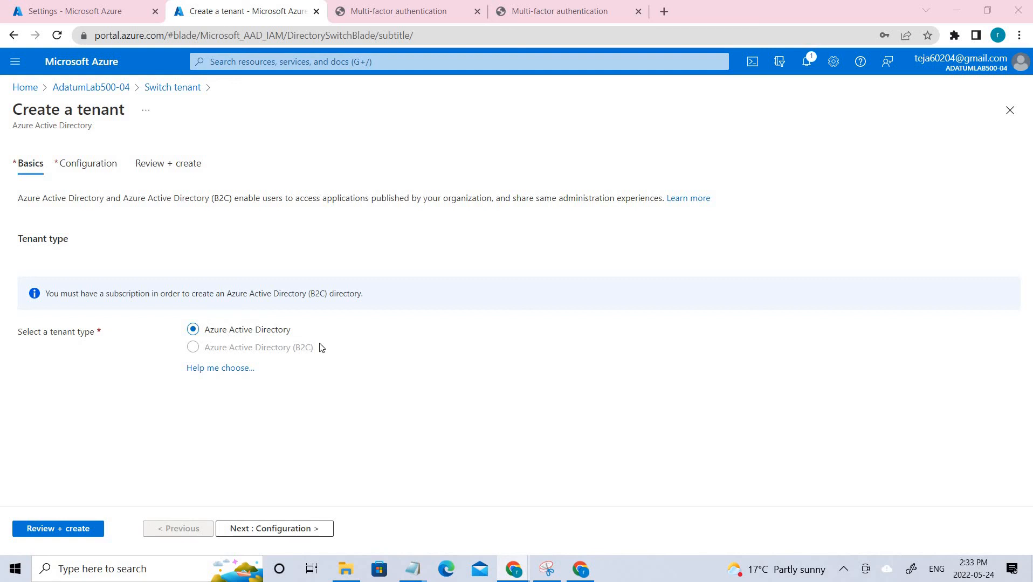
{"action": "left_click", "coordinate": [78, 163]}
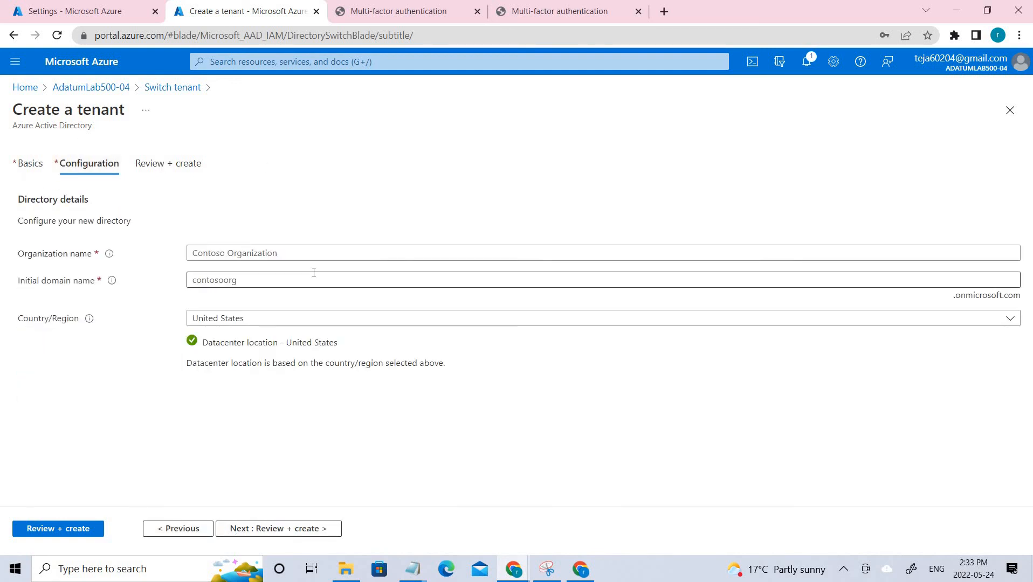
{"action": "left_click", "coordinate": [289, 253]}
{"action": "key", "text": "ctrl+v"}
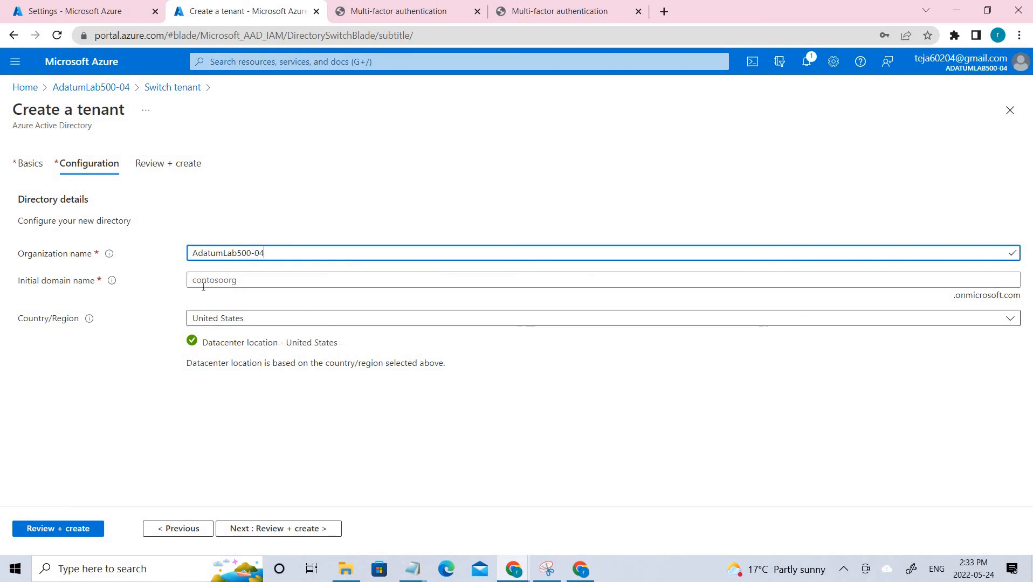
Enter the new tenant's initial domain name, extend it with the letter a to make it unique, and review the tenant summary
{"action": "left_click", "coordinate": [244, 280]}
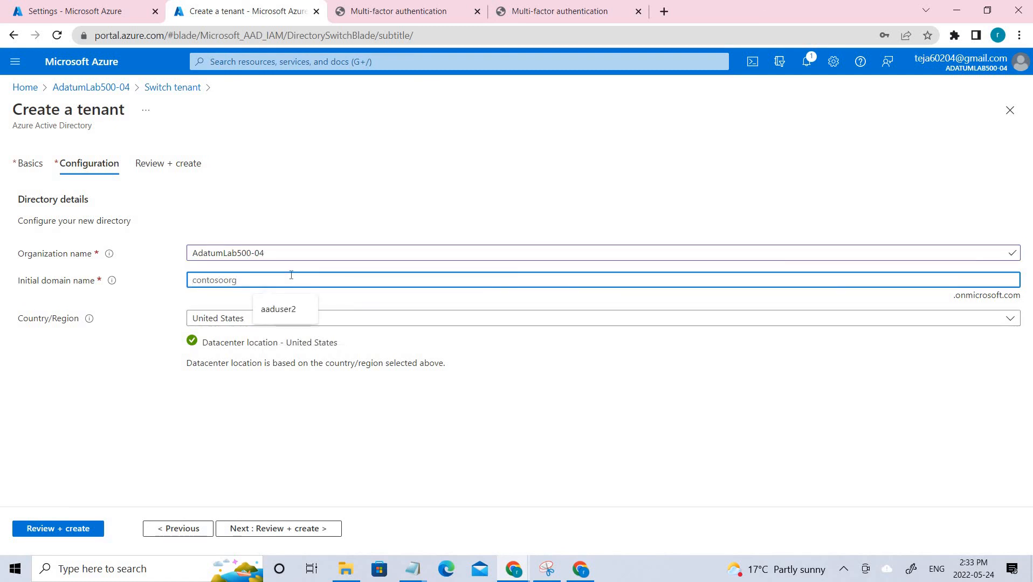
{"action": "type", "text": "mrtej"}
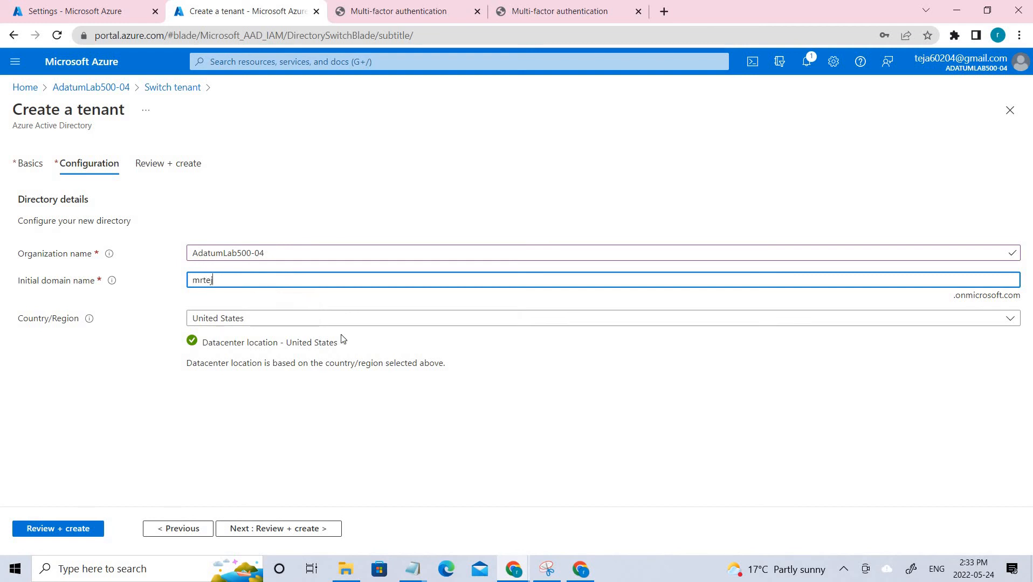
{"action": "left_click", "coordinate": [527, 376]}
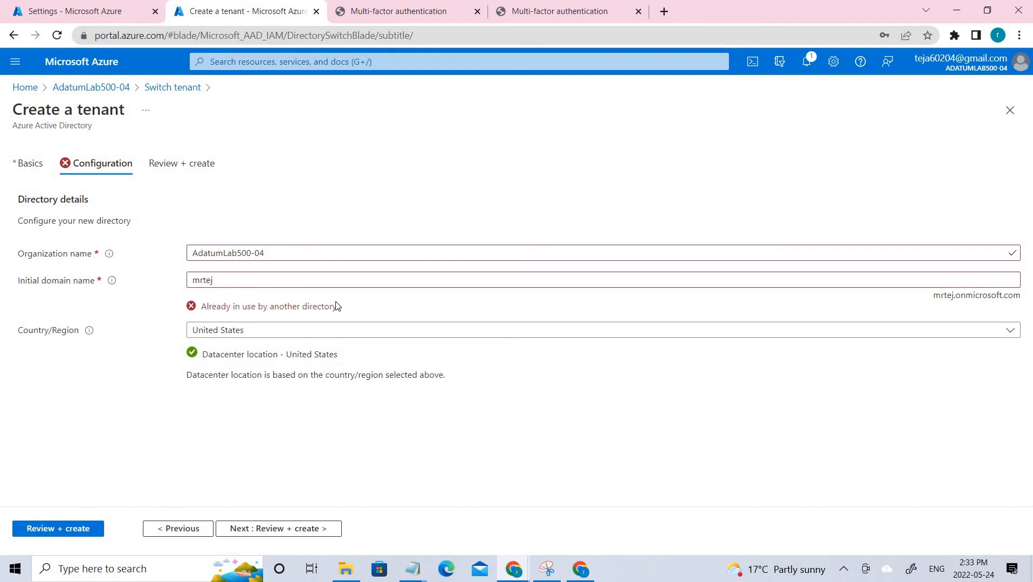
{"action": "left_click_drag", "start_coordinate": [341, 306], "coordinate": [194, 309]}
{"action": "left_click", "coordinate": [232, 280]}
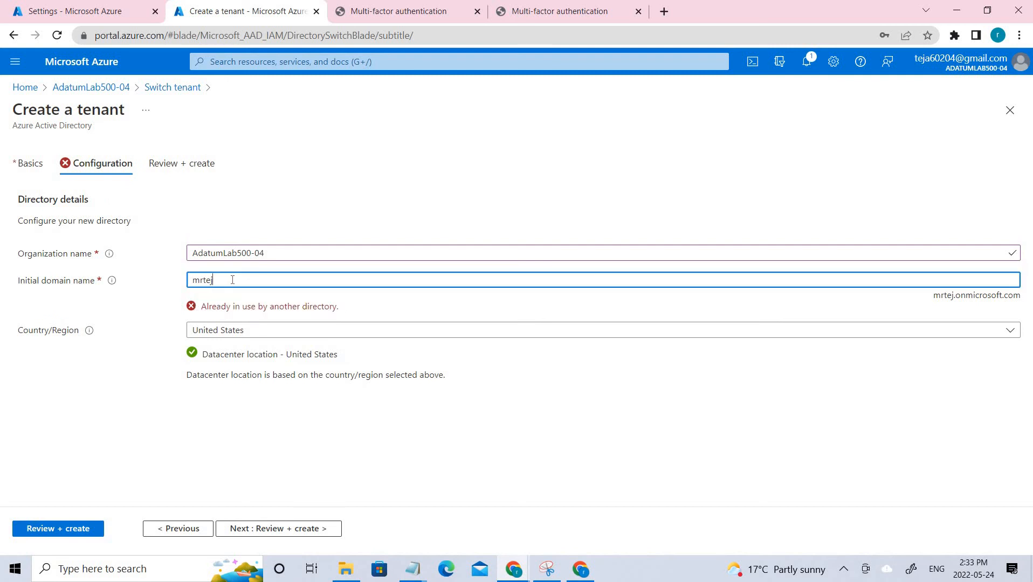
{"action": "type", "text": "a"}
{"action": "left_click", "coordinate": [667, 446]}
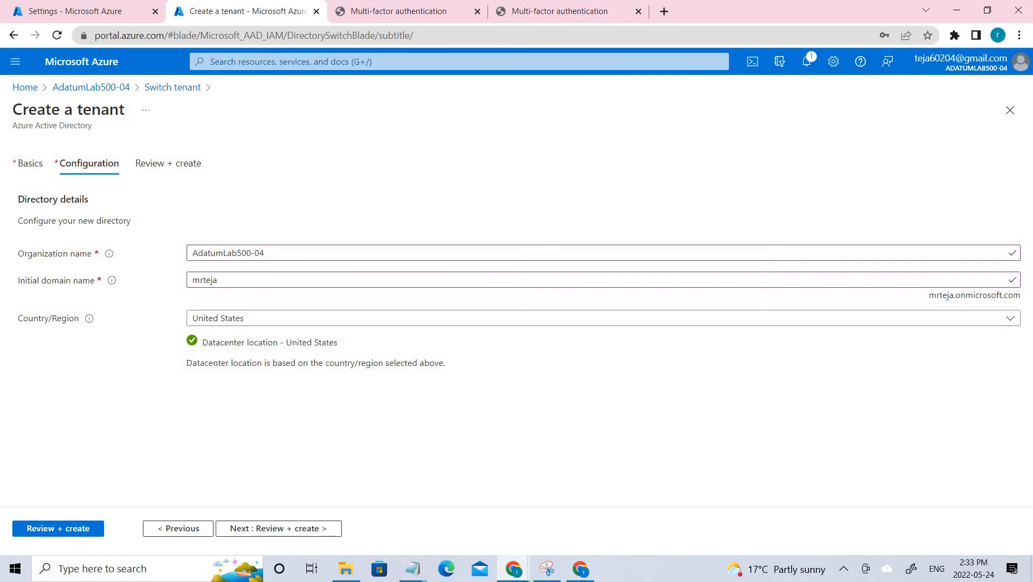
{"action": "left_click", "coordinate": [176, 164]}
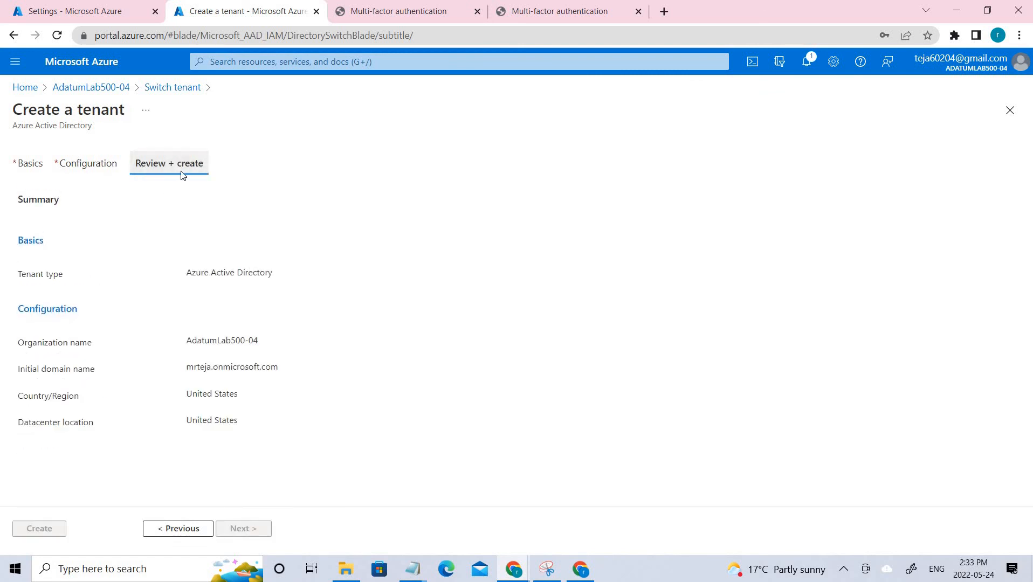
Leave the tenant creation and reopen the AdatumLab500-04 directory overview, highlighting the directory name in its heading
{"action": "left_click", "coordinate": [117, 88]}
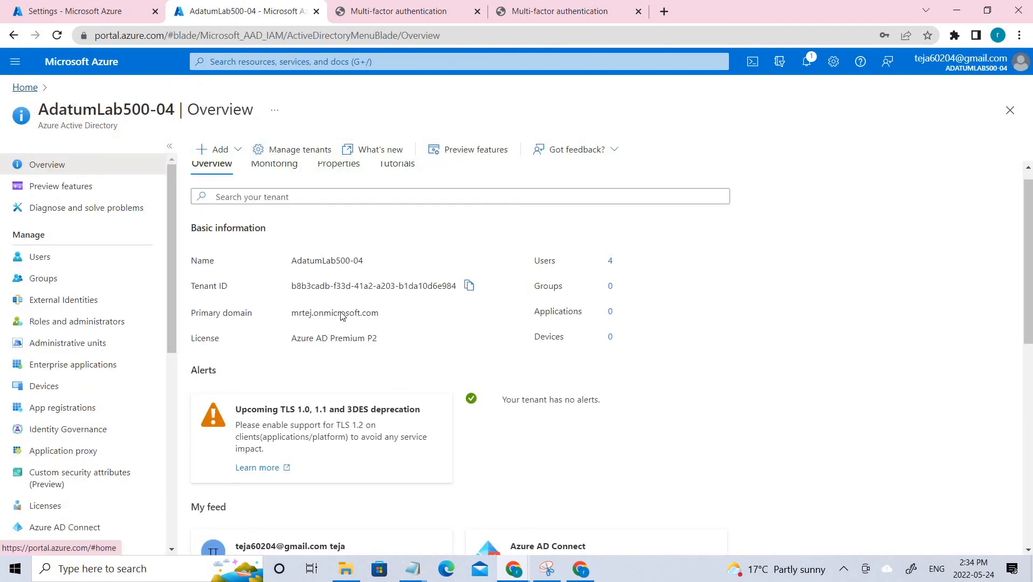
{"action": "left_click", "coordinate": [25, 88]}
{"action": "left_click", "coordinate": [248, 453]}
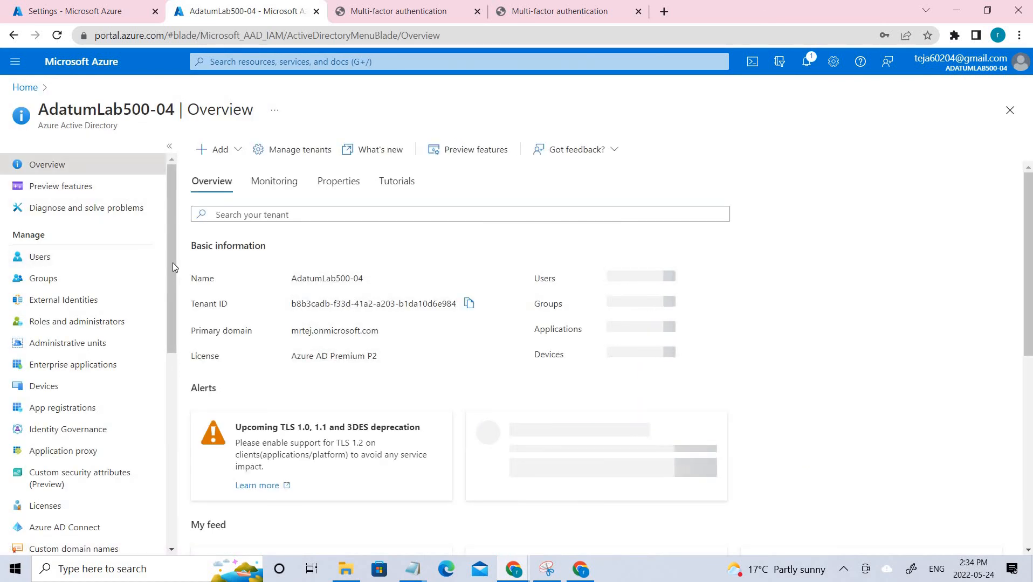
{"action": "left_click_drag", "start_coordinate": [38, 110], "coordinate": [174, 105]}
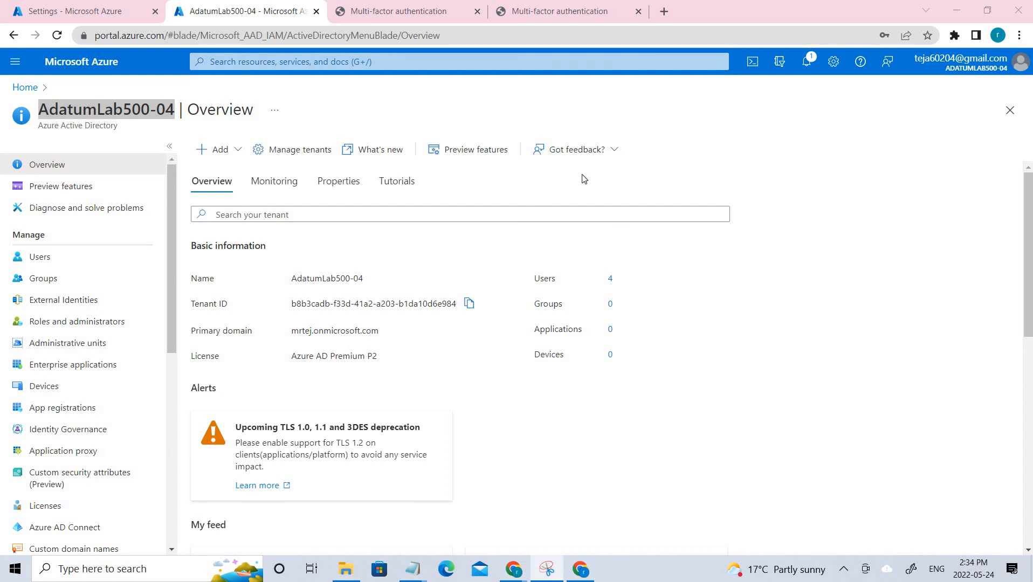
Underline Premium P2 free trial in the Snipping Tool lab diagram and minimize the diagram window
{"action": "left_click_drag", "start_coordinate": [583, 178], "coordinate": [532, 152]}
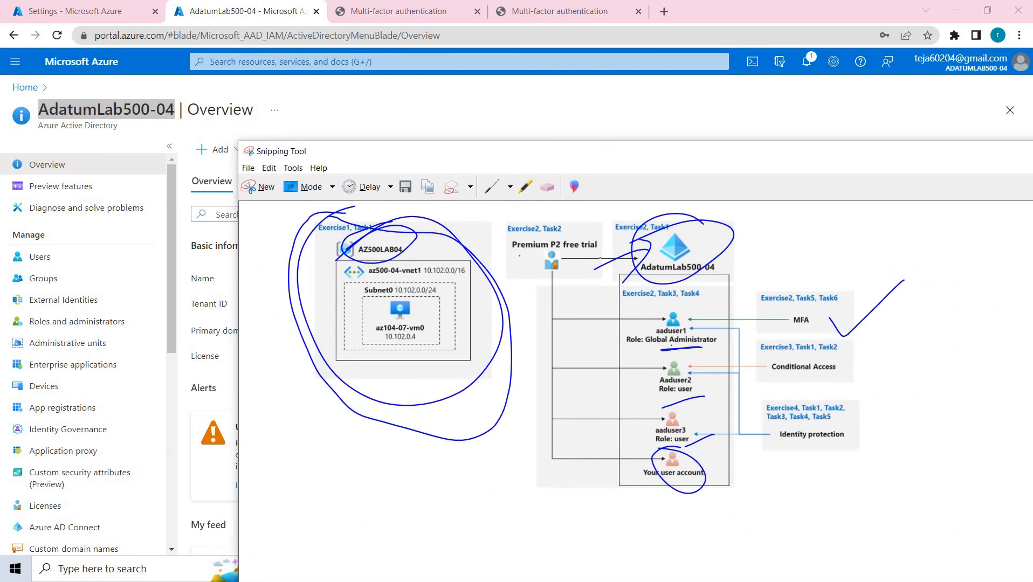
{"action": "left_click_drag", "start_coordinate": [519, 256], "coordinate": [605, 258]}
{"action": "left_click_drag", "start_coordinate": [990, 160], "coordinate": [822, 160]}
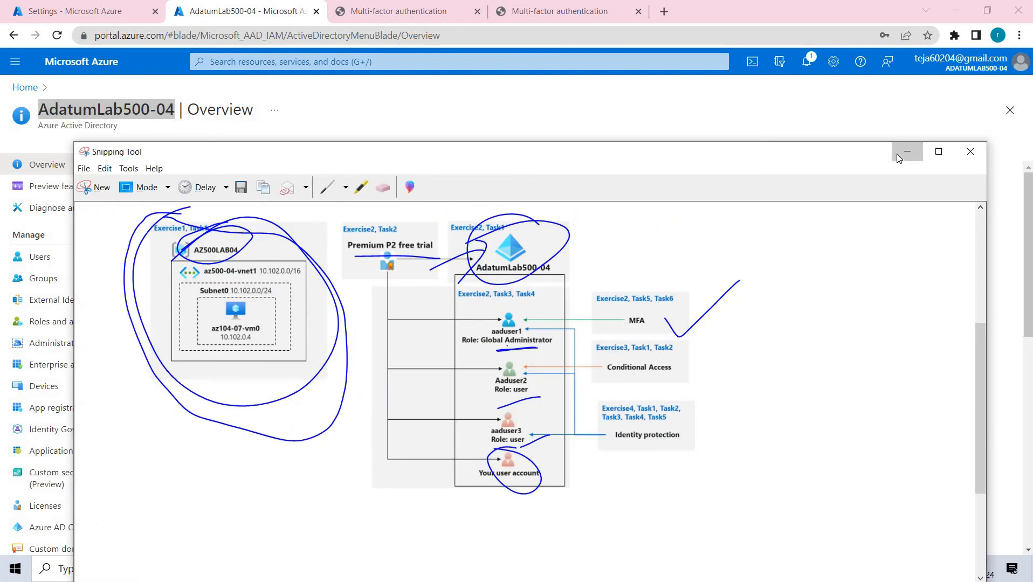
{"action": "left_click", "coordinate": [907, 152]}
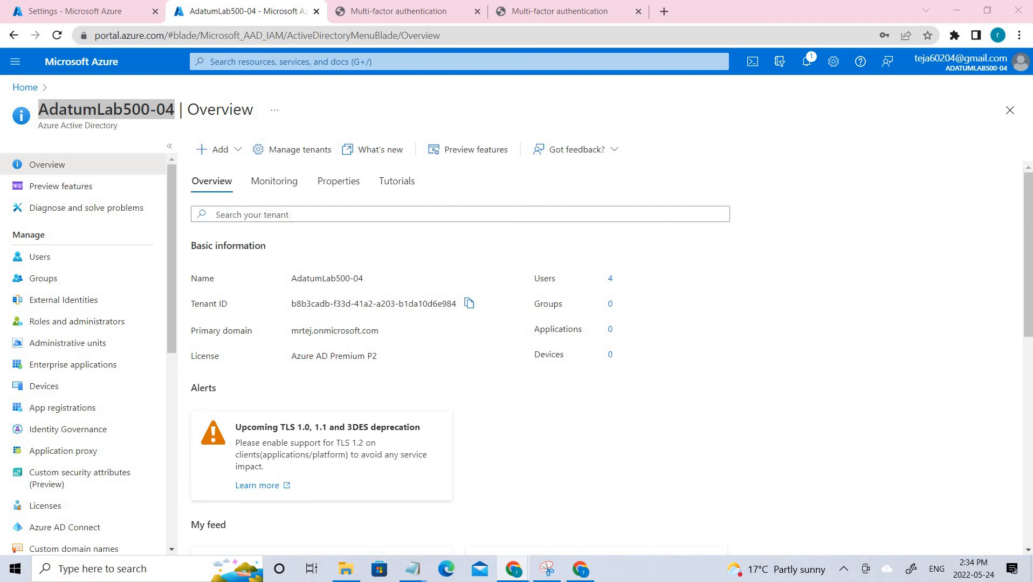
View all licensed products of the AdatumLab500-04 directory
{"action": "left_click", "coordinate": [115, 10]}
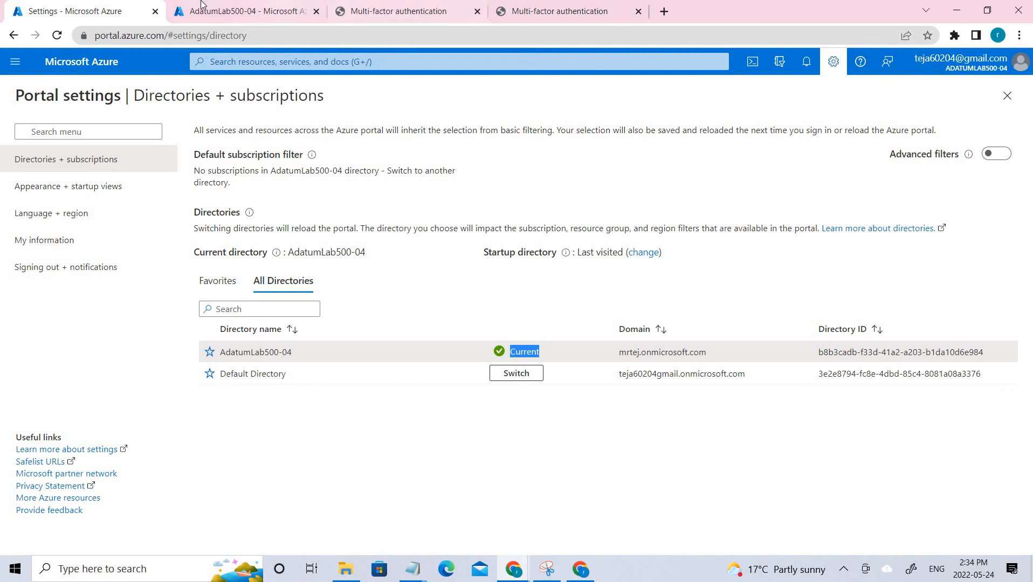
{"action": "left_click", "coordinate": [215, 11]}
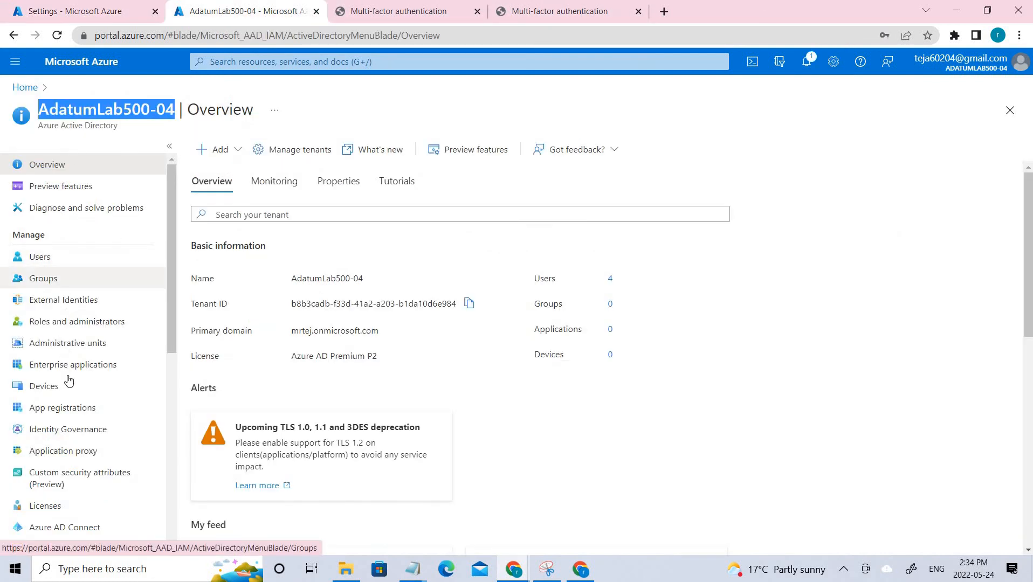
{"action": "scroll", "coordinate": [67, 445], "scroll_direction": "down", "scroll_amount": 1}
{"action": "left_click", "coordinate": [68, 446]}
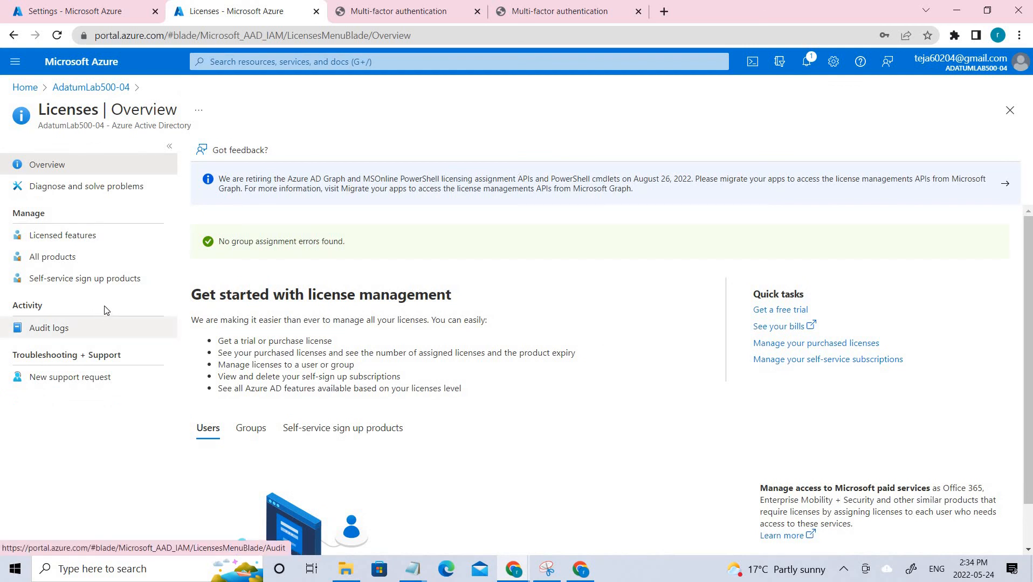
{"action": "left_click", "coordinate": [66, 259]}
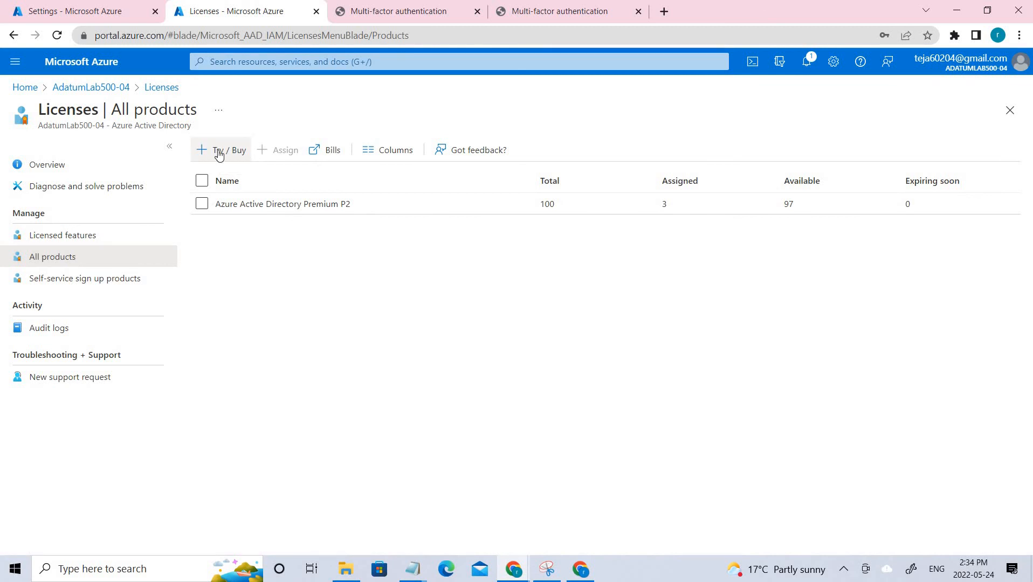
Examine the Azure AD Premium P2 free trial details among the plans available for activation, and close them without activating
{"action": "left_click", "coordinate": [219, 155]}
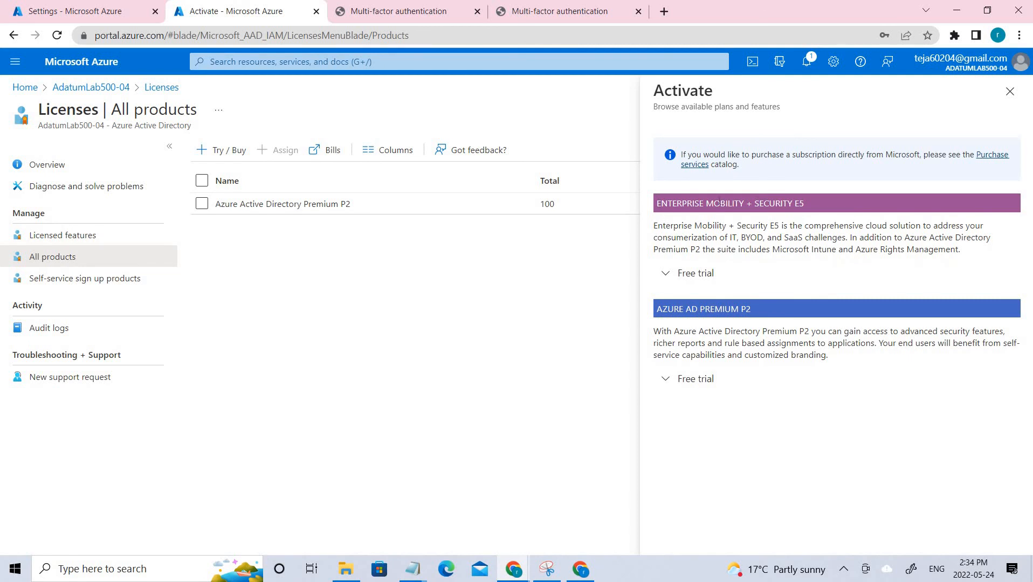
{"action": "left_click_drag", "start_coordinate": [817, 205], "coordinate": [820, 204]}
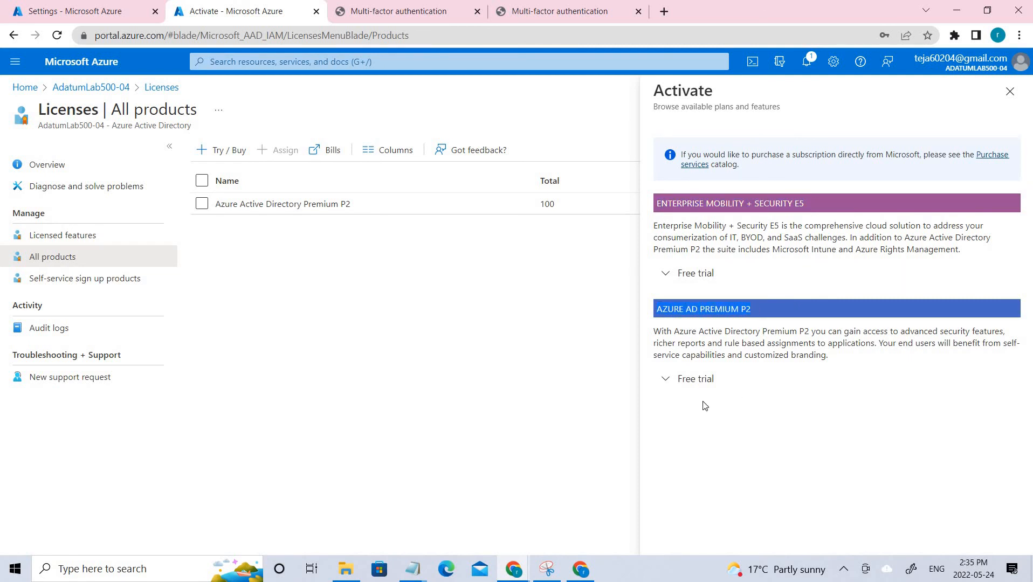
{"action": "left_click", "coordinate": [693, 379]}
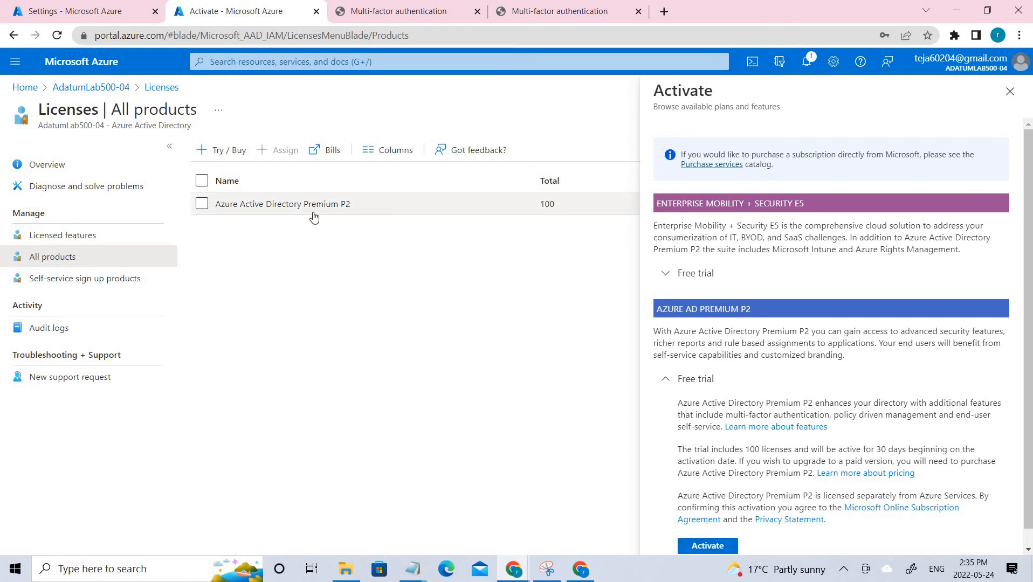
{"action": "left_click", "coordinate": [1011, 92]}
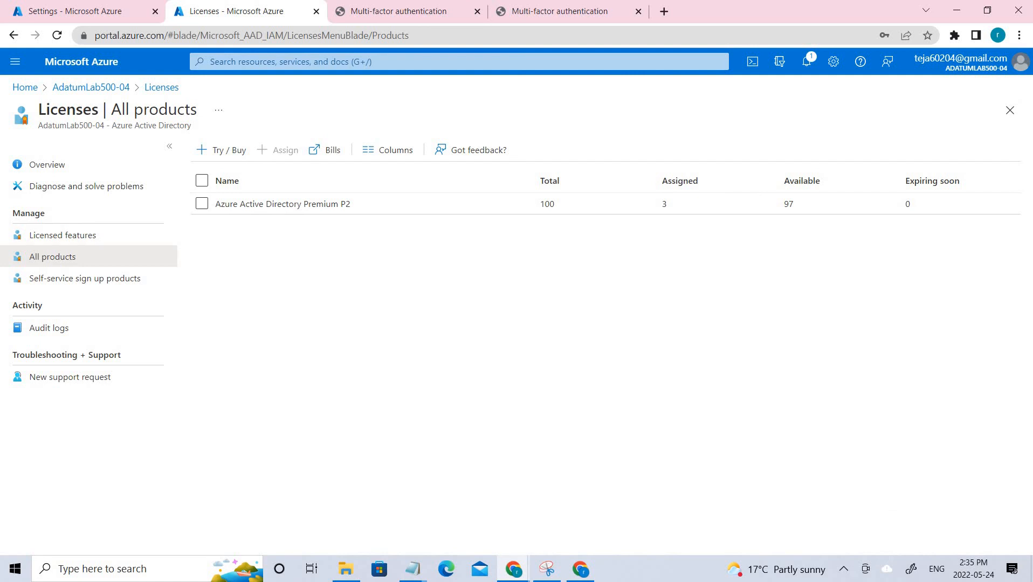
Circle aaduser1, aaduser2, aaduser3 and the user account in the Snipping Tool lab diagram, write US beside them, and minimize the diagram
{"action": "left_click", "coordinate": [548, 569]}
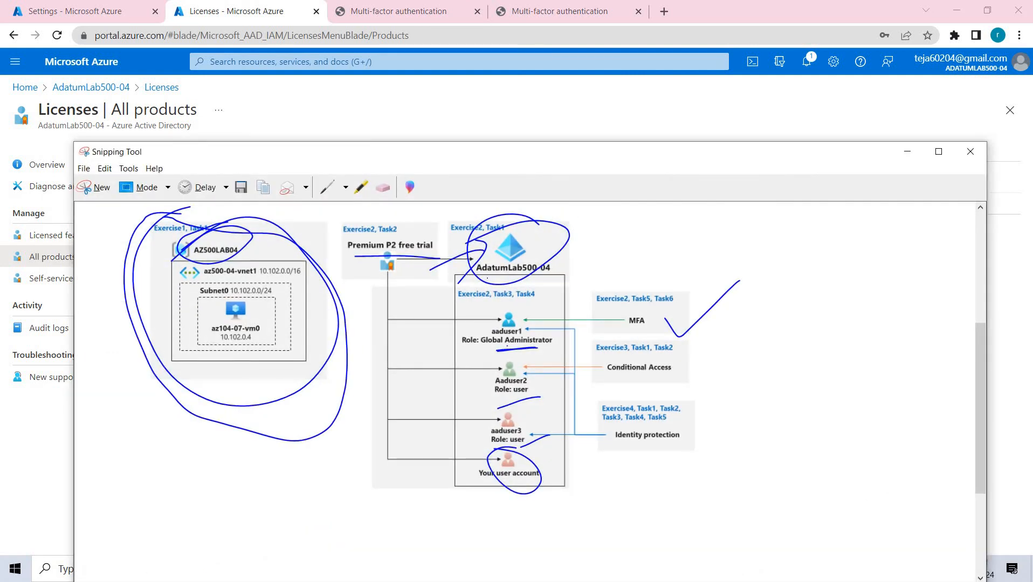
{"action": "mouse_move", "coordinate": [473, 304]}
{"action": "left_mouse_down"}
{"action": "mouse_move", "coordinate": [534, 294]}
{"action": "mouse_move", "coordinate": [549, 330]}
{"action": "mouse_move", "coordinate": [517, 295]}
{"action": "left_mouse_up"}
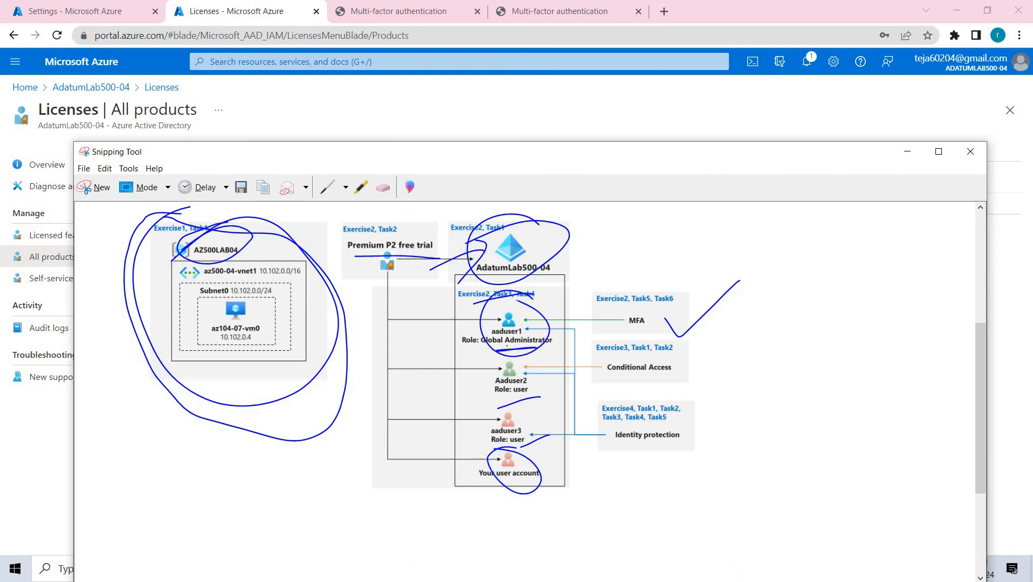
{"action": "mouse_move", "coordinate": [531, 367]}
{"action": "left_mouse_down"}
{"action": "mouse_move", "coordinate": [496, 400]}
{"action": "mouse_move", "coordinate": [525, 369]}
{"action": "mouse_move", "coordinate": [501, 438]}
{"action": "mouse_move", "coordinate": [467, 424]}
{"action": "mouse_move", "coordinate": [517, 494]}
{"action": "mouse_move", "coordinate": [482, 441]}
{"action": "left_mouse_up"}
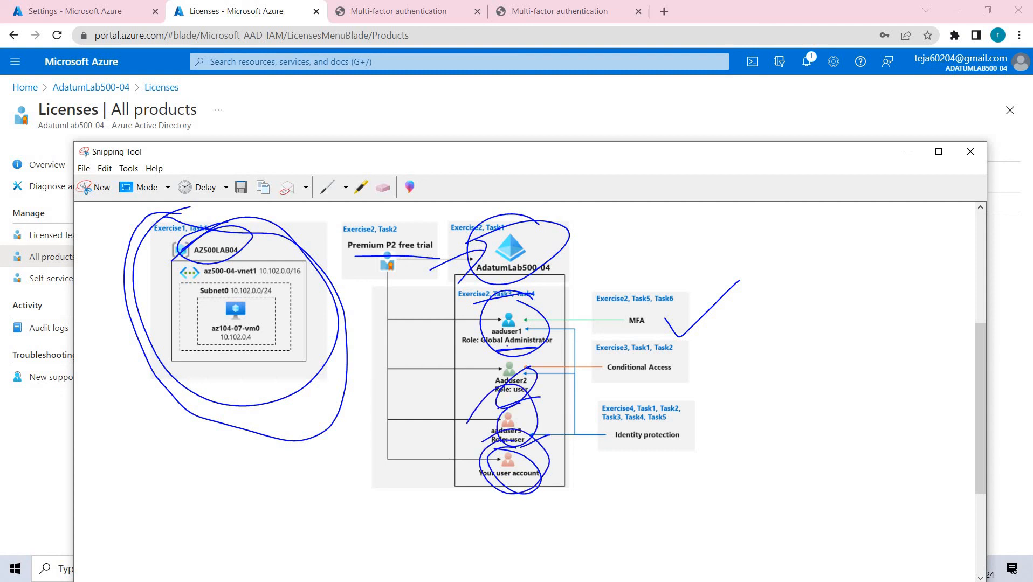
{"action": "mouse_move", "coordinate": [521, 472]}
{"action": "left_mouse_down"}
{"action": "mouse_move", "coordinate": [541, 504]}
{"action": "mouse_move", "coordinate": [551, 465]}
{"action": "left_mouse_up"}
{"action": "mouse_move", "coordinate": [589, 503]}
{"action": "left_mouse_down"}
{"action": "mouse_move", "coordinate": [600, 523]}
{"action": "mouse_move", "coordinate": [626, 499]}
{"action": "left_mouse_up"}
{"action": "left_click_drag", "start_coordinate": [642, 488], "coordinate": [642, 541]}
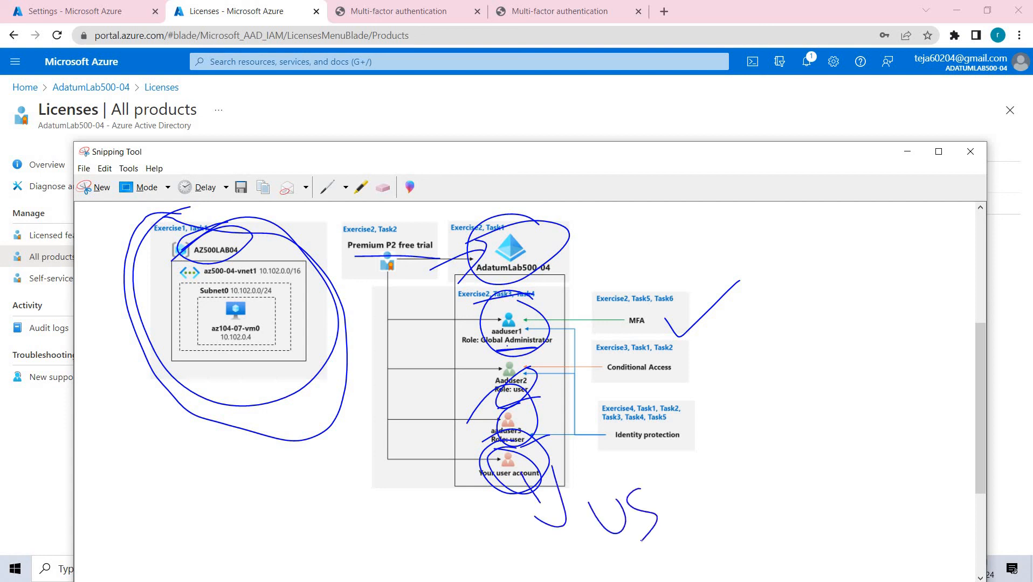
{"action": "left_click", "coordinate": [908, 152]}
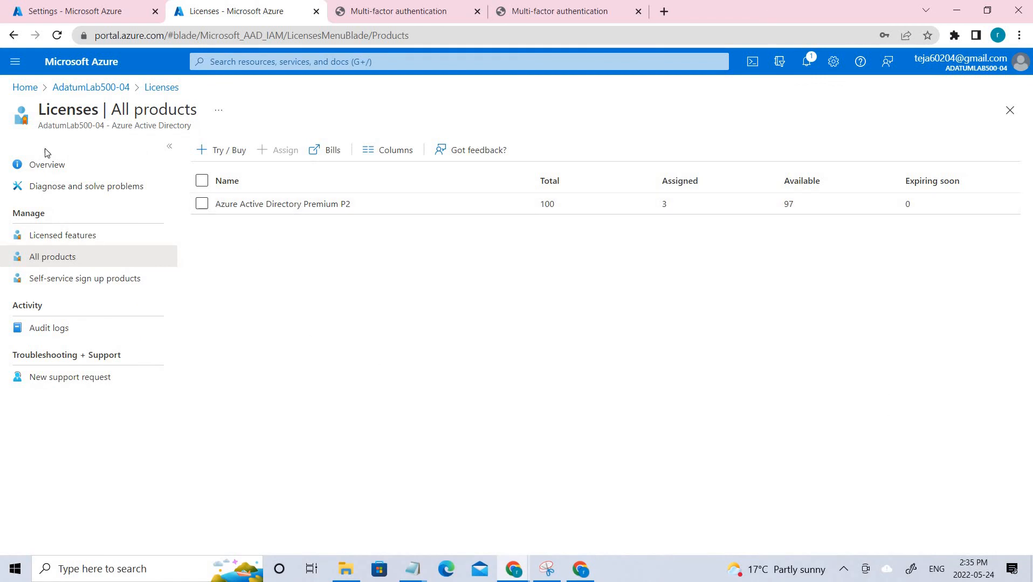
Open the AdatumLab500-04 directory's users list and start a new user with the Create user option, looking over the form
{"action": "left_click", "coordinate": [104, 88]}
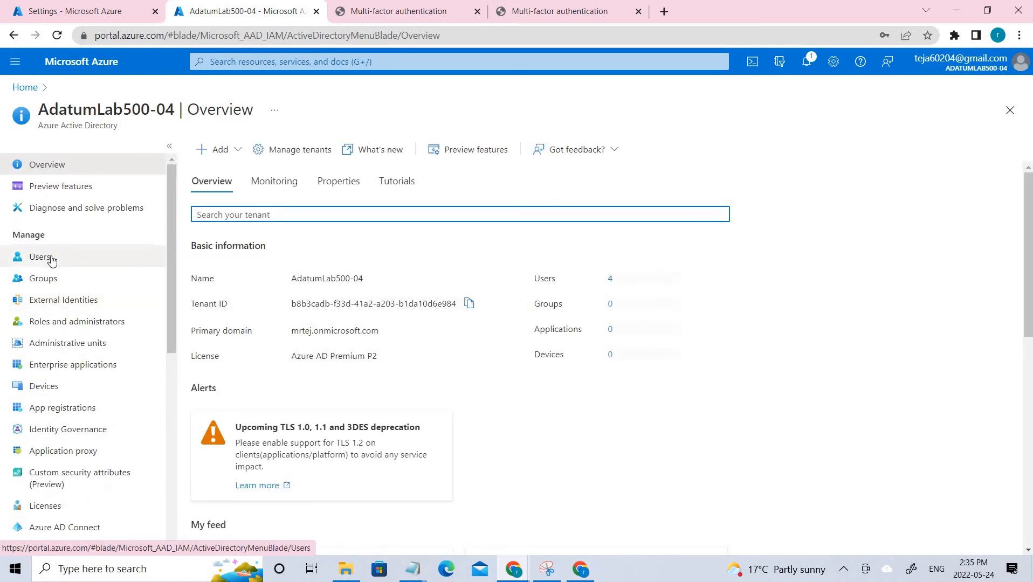
{"action": "left_click", "coordinate": [43, 257]}
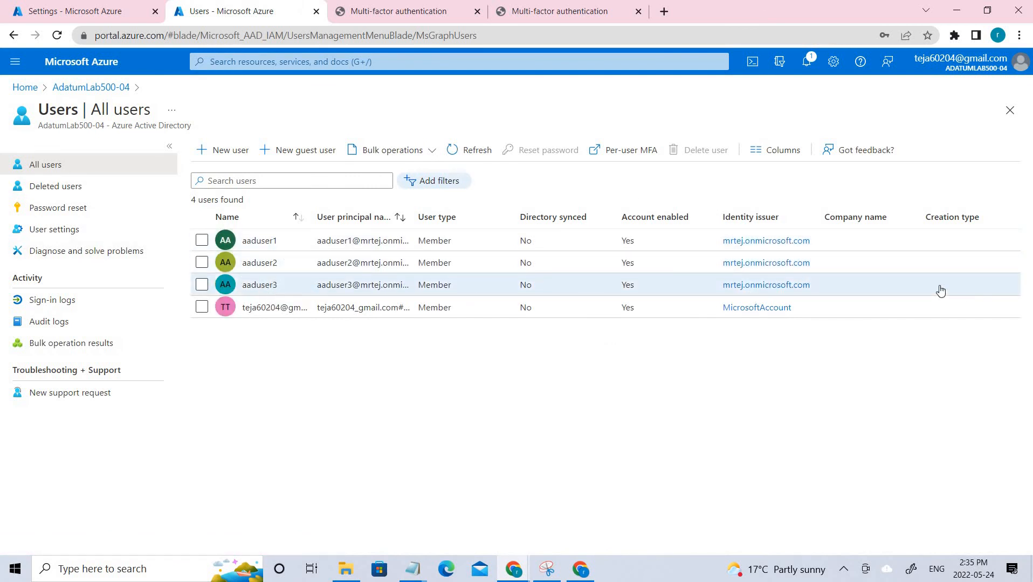
{"action": "left_click", "coordinate": [230, 149]}
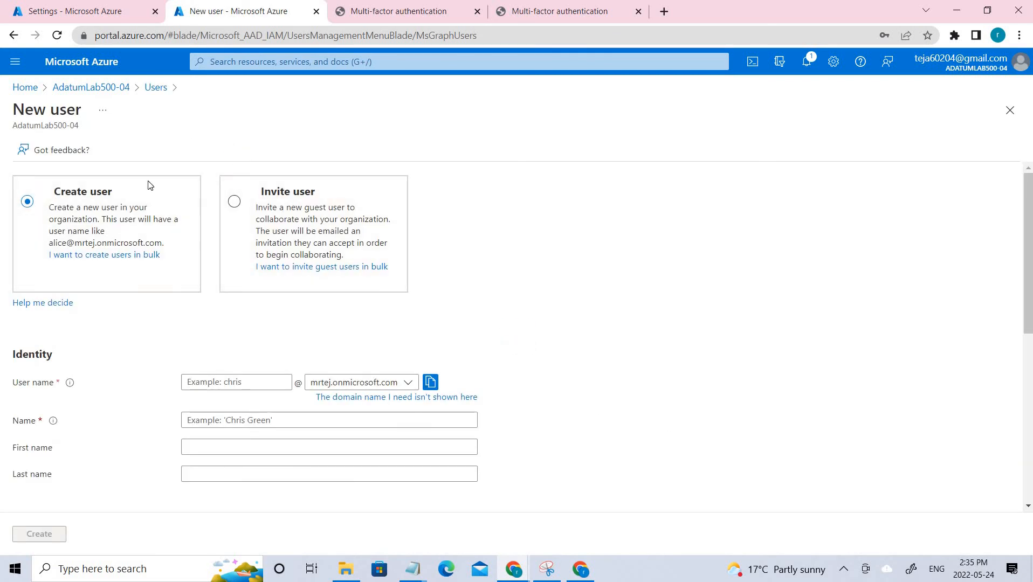
{"action": "left_click_drag", "start_coordinate": [512, 423], "coordinate": [150, 185]}
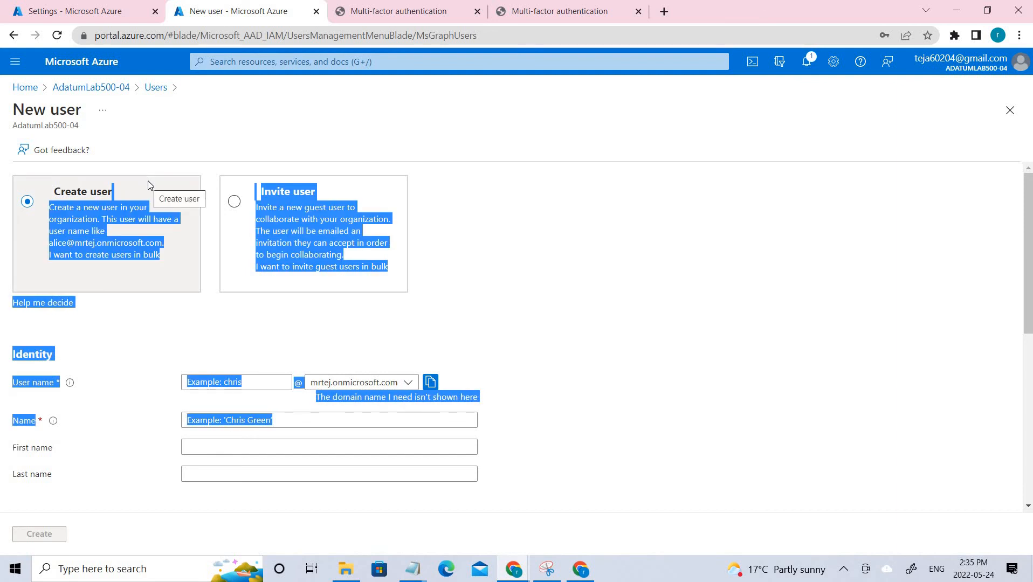
{"action": "left_click", "coordinate": [695, 256]}
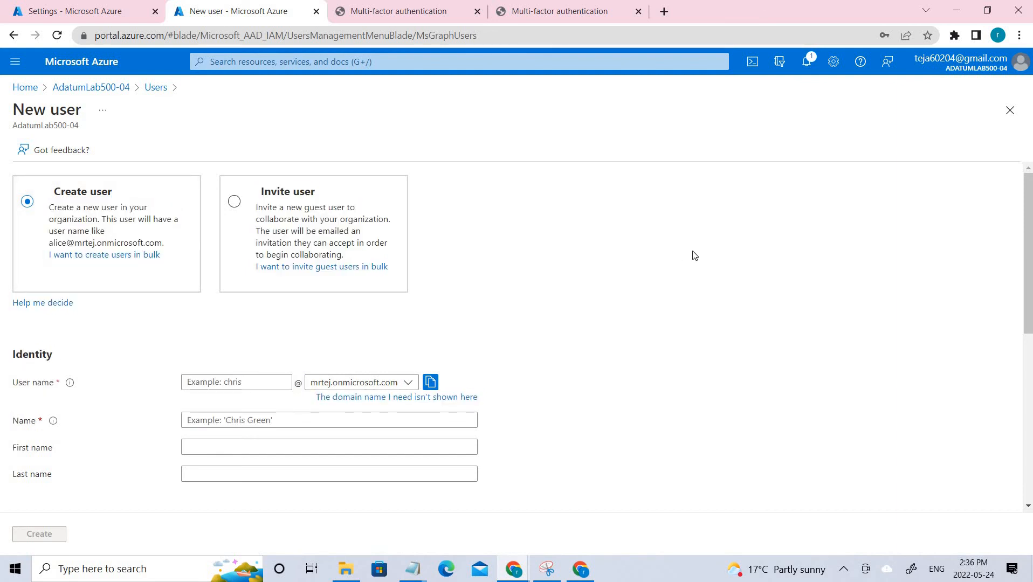
{"action": "scroll", "coordinate": [682, 280], "scroll_direction": "down", "scroll_amount": 3}
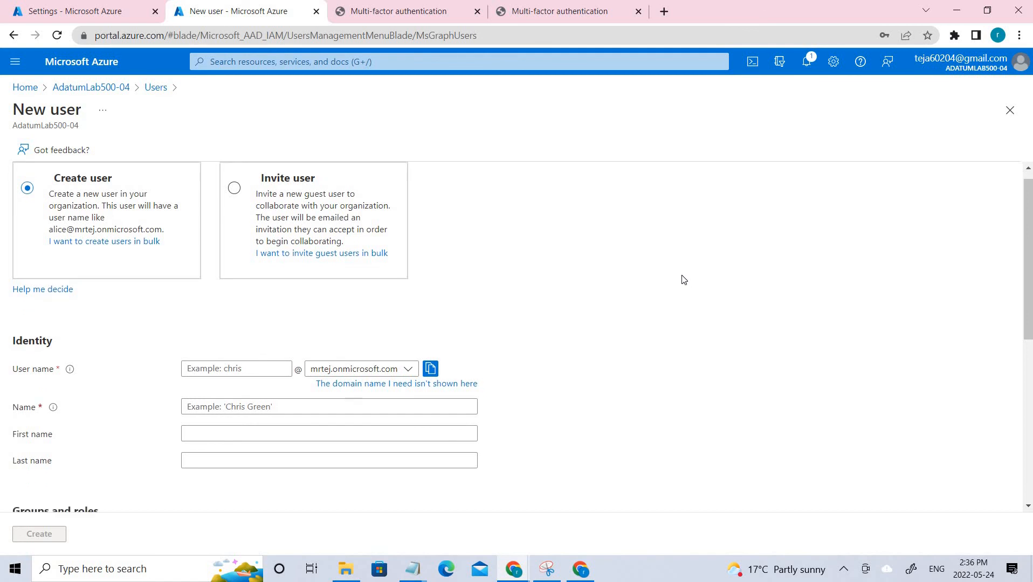
{"action": "scroll", "coordinate": [641, 253], "scroll_direction": "up", "scroll_amount": 3}
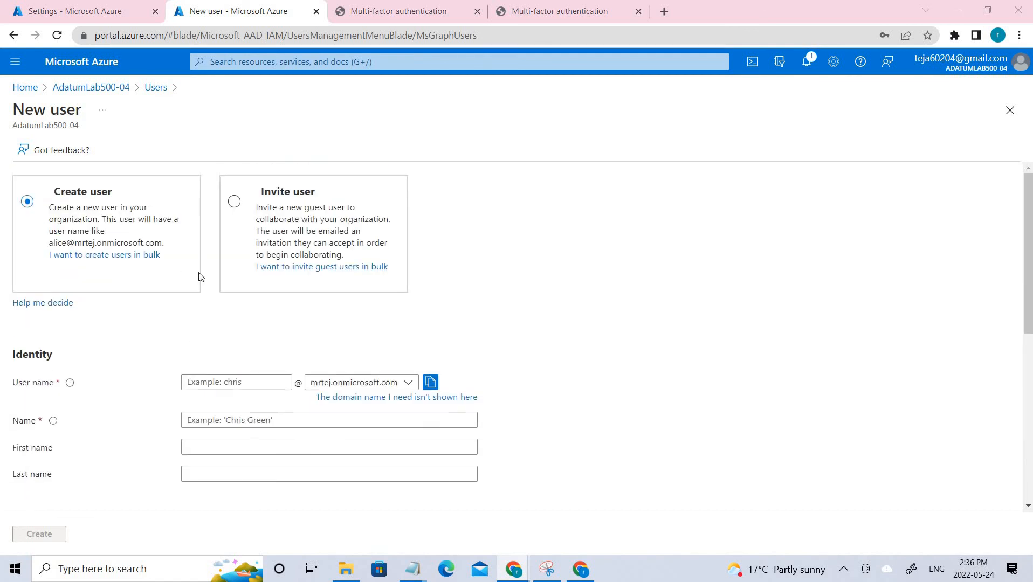
Enter aaduser11 as both the user name and the display name of the new user, without leading spaces
{"action": "left_click", "coordinate": [237, 382]}
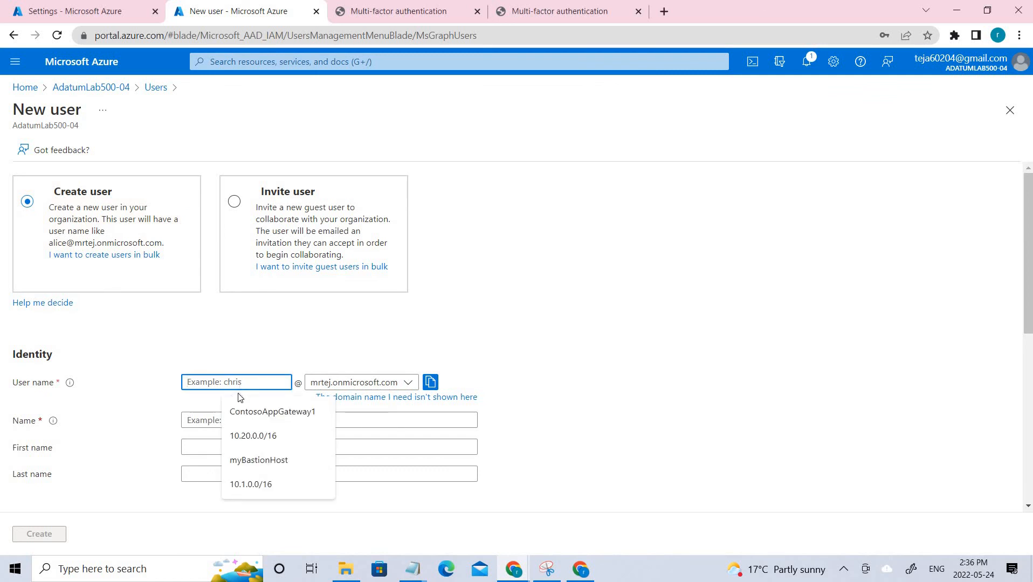
{"action": "type", "text": "aaduser1"}
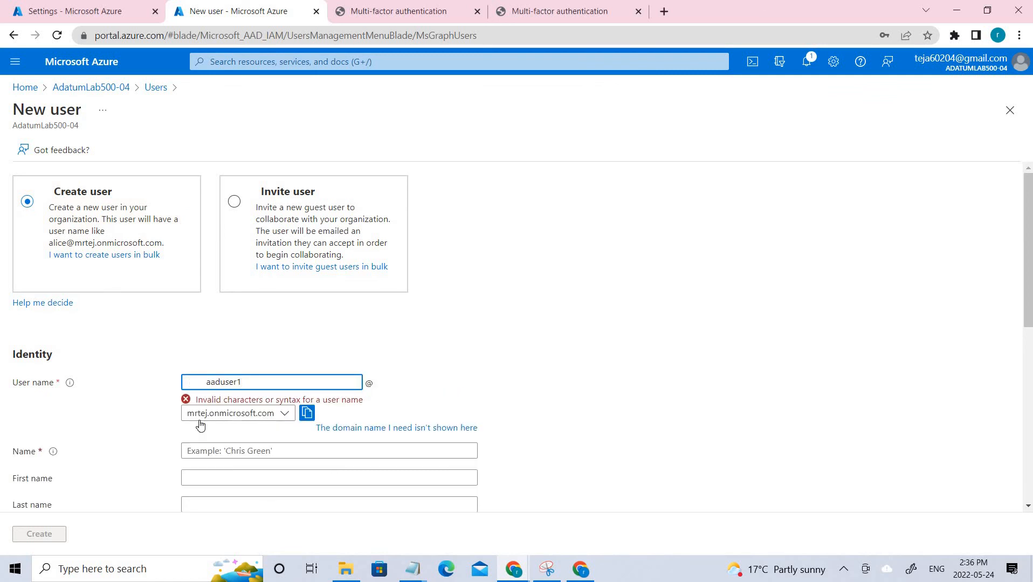
{"action": "key", "text": "BackSpace"}
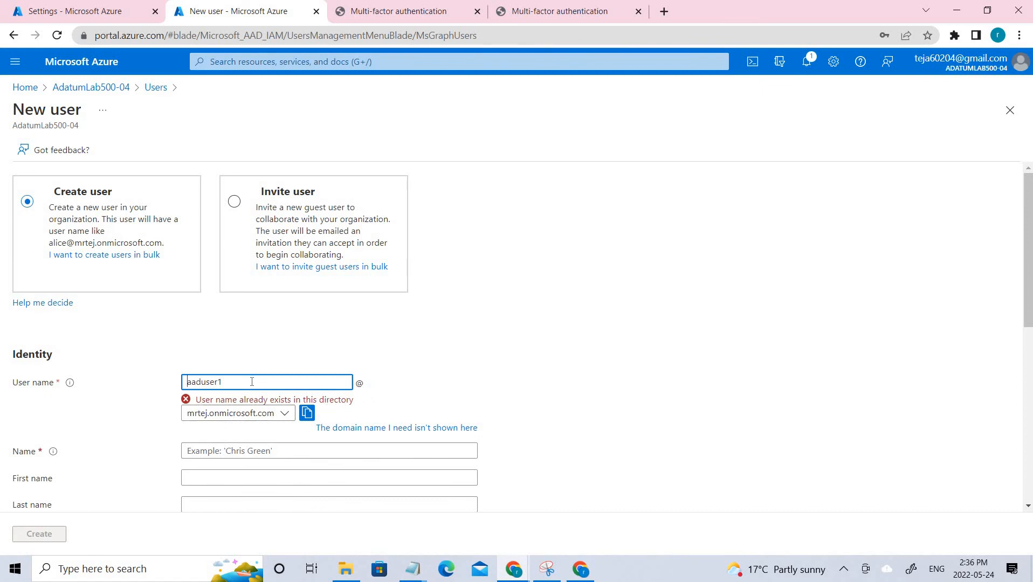
{"action": "type", "text": "1"}
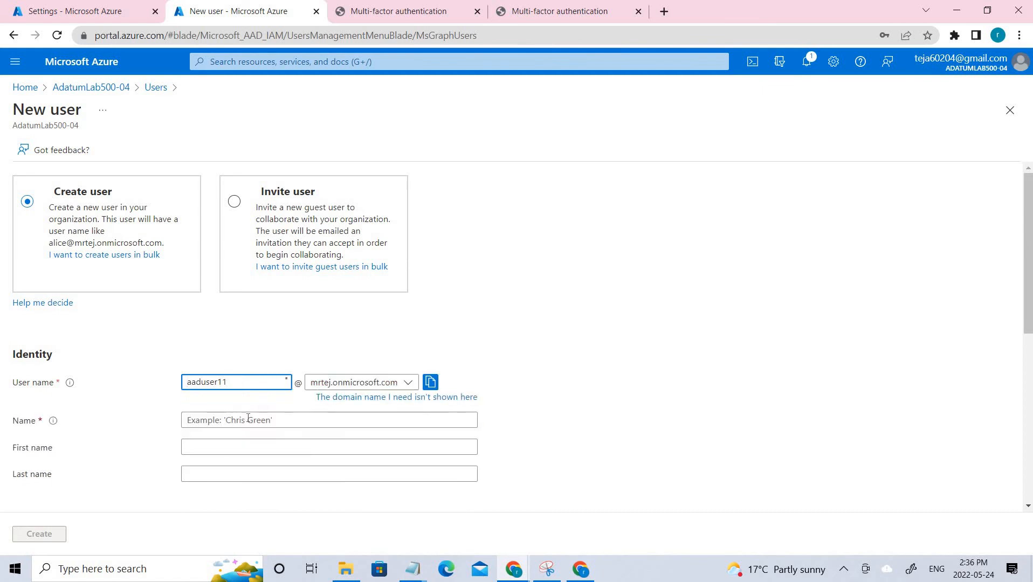
{"action": "left_click", "coordinate": [248, 420]}
{"action": "type", "text": "aaduser1"}
{"action": "type", "text": "1"}
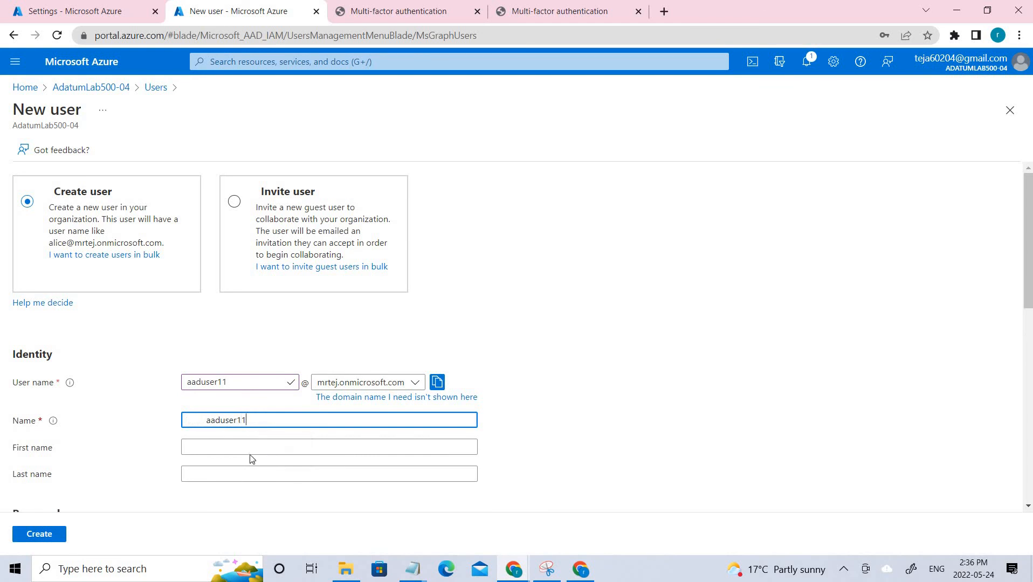
{"action": "left_click", "coordinate": [206, 420]}
{"action": "key", "text": "BackSpace"}
Reveal the new user's auto-generated initial password
{"action": "scroll", "coordinate": [235, 459], "scroll_direction": "down", "scroll_amount": 4}
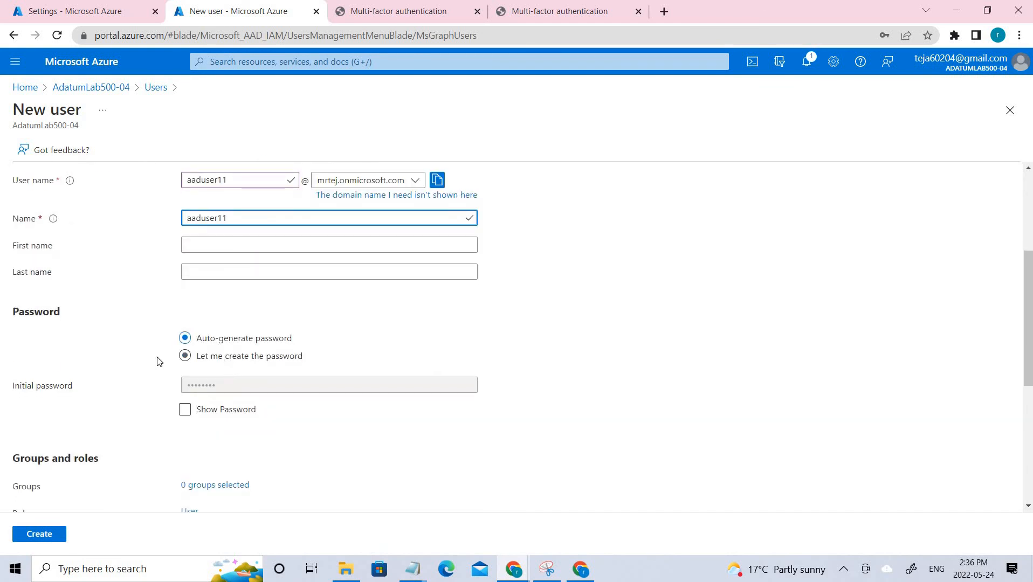
{"action": "left_click", "coordinate": [185, 411]}
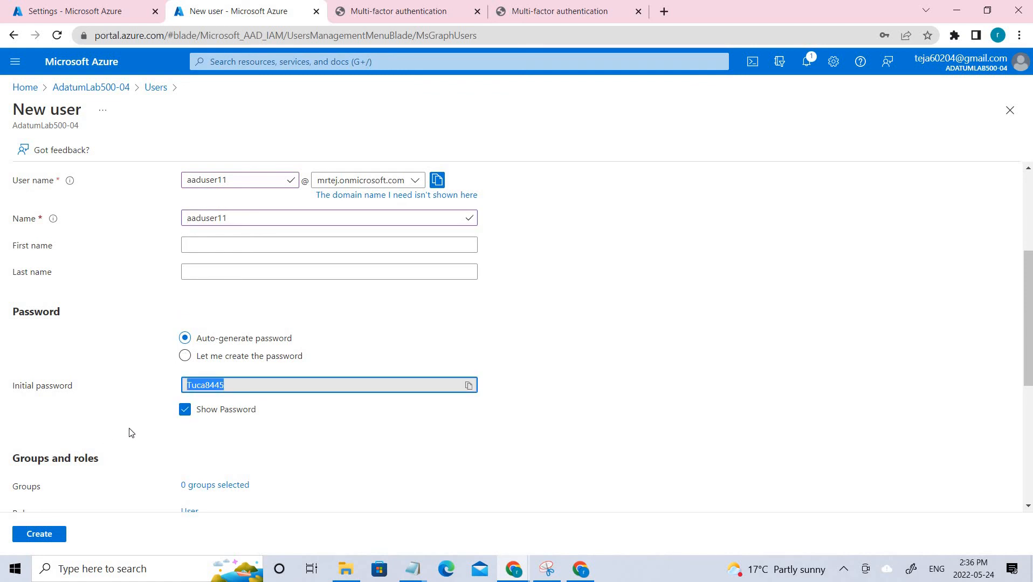
{"action": "scroll", "coordinate": [286, 388], "scroll_direction": "down", "scroll_amount": 4}
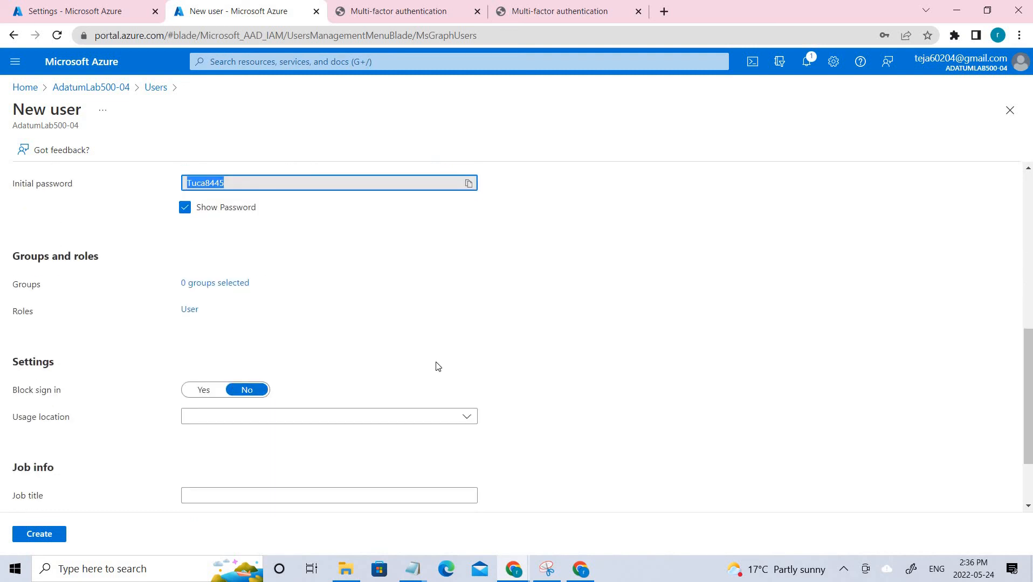
Highlight the group selection and the Roles label, and check the aaduser1 role in the Snipping Tool lab diagram
{"action": "left_click_drag", "start_coordinate": [288, 286], "coordinate": [144, 285]}
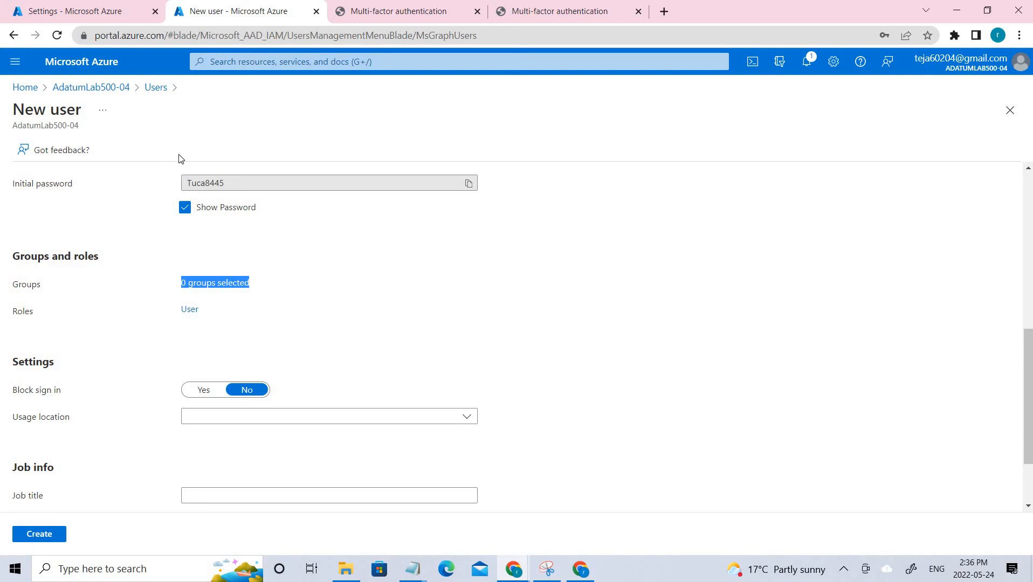
{"action": "left_click", "coordinate": [375, 298]}
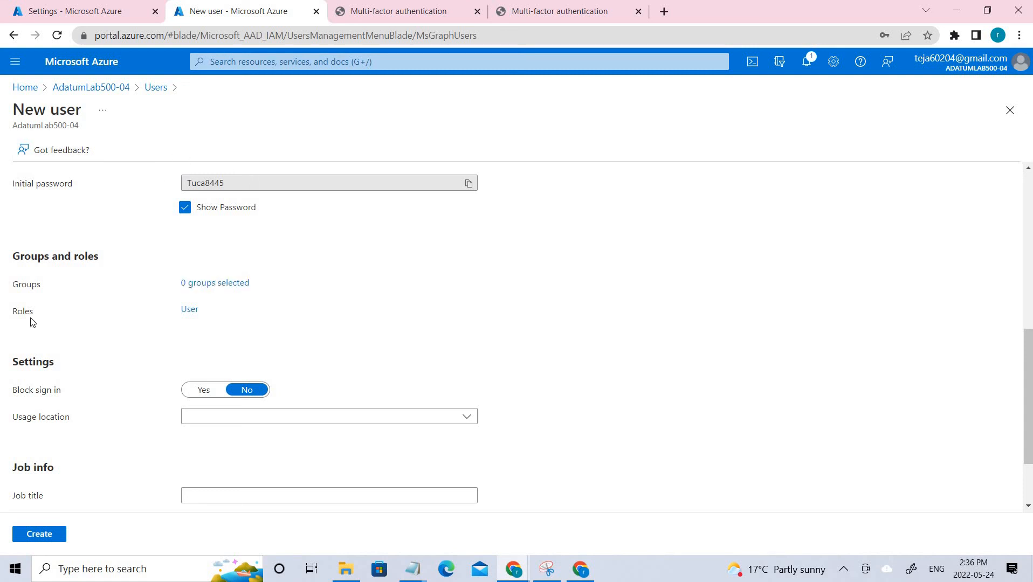
{"action": "left_click_drag", "start_coordinate": [32, 311], "coordinate": [12, 311]}
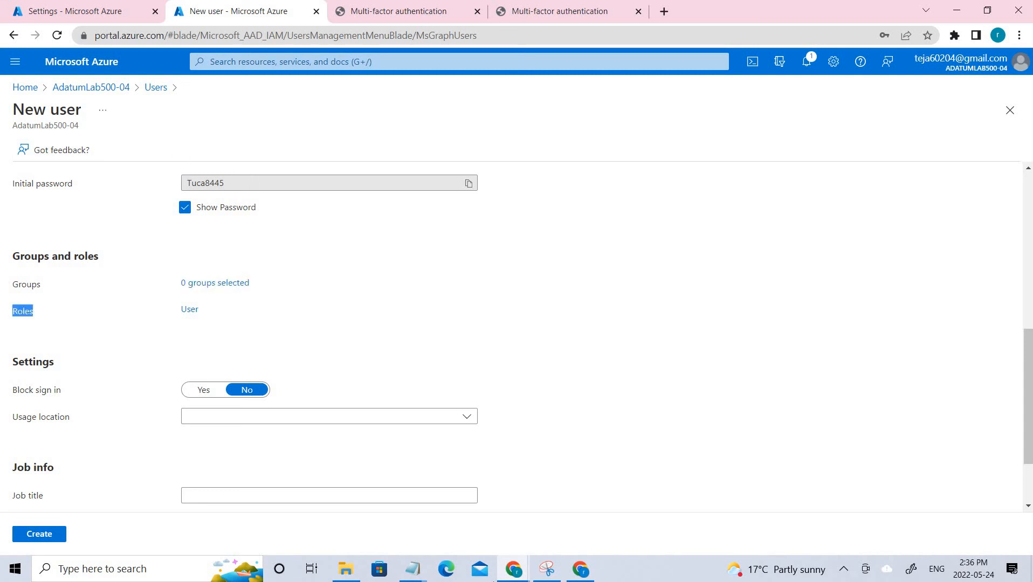
{"action": "left_click", "coordinate": [546, 569]}
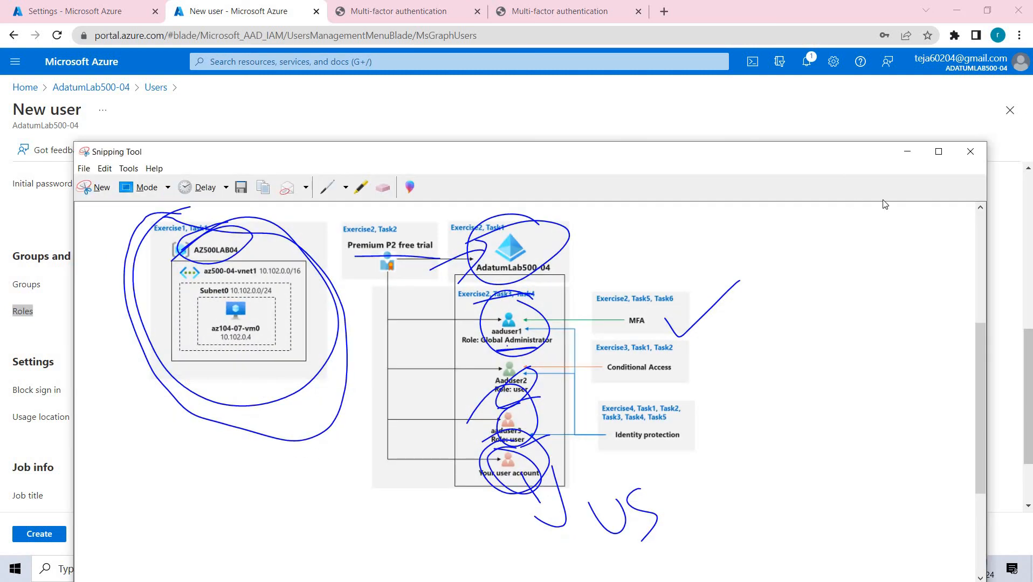
{"action": "left_click", "coordinate": [907, 152]}
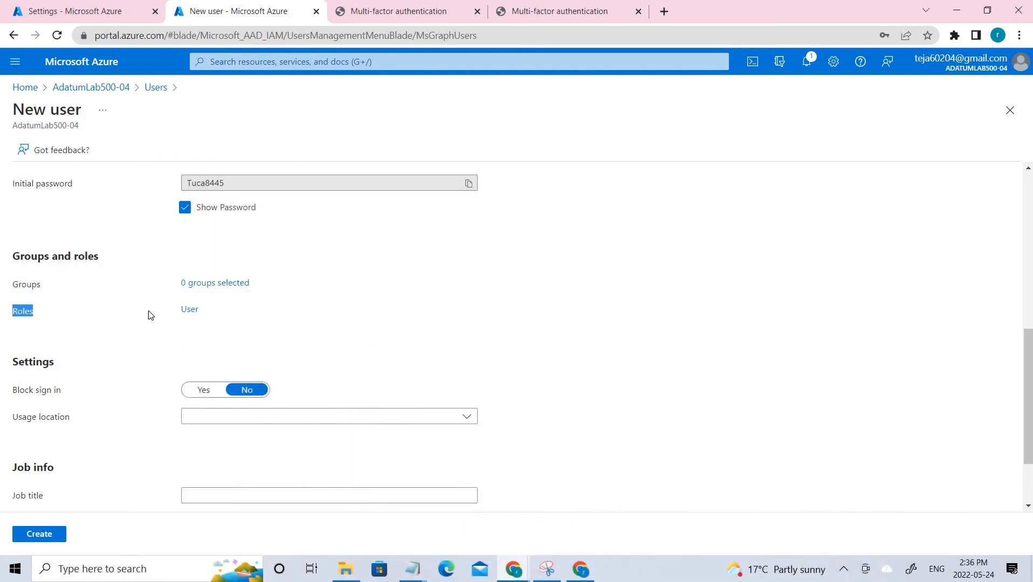
Search the directory roles for global, assign Global administrator to the new user, and highlight the assigned role
{"action": "left_click", "coordinate": [190, 309]}
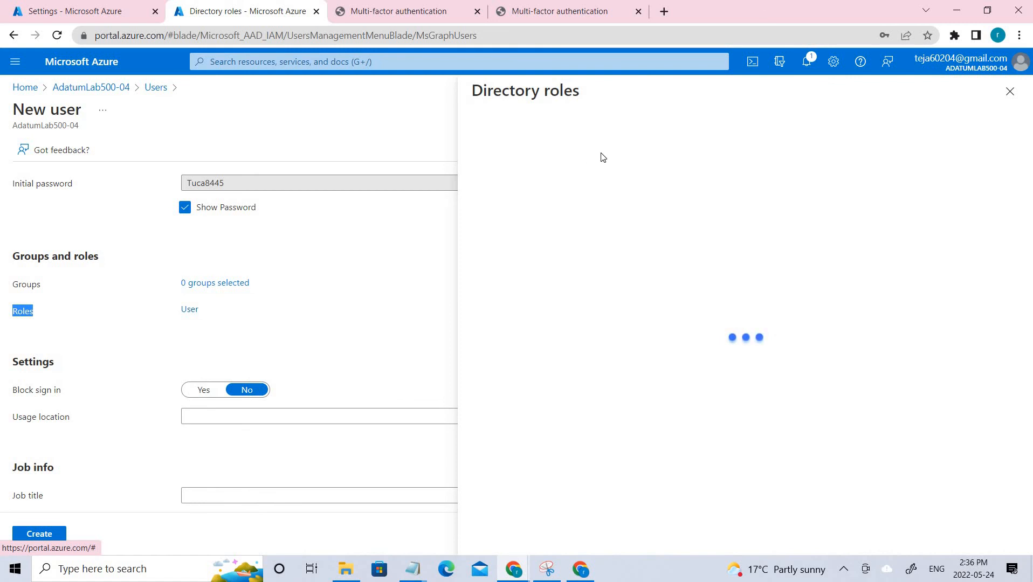
{"action": "left_click", "coordinate": [541, 191]}
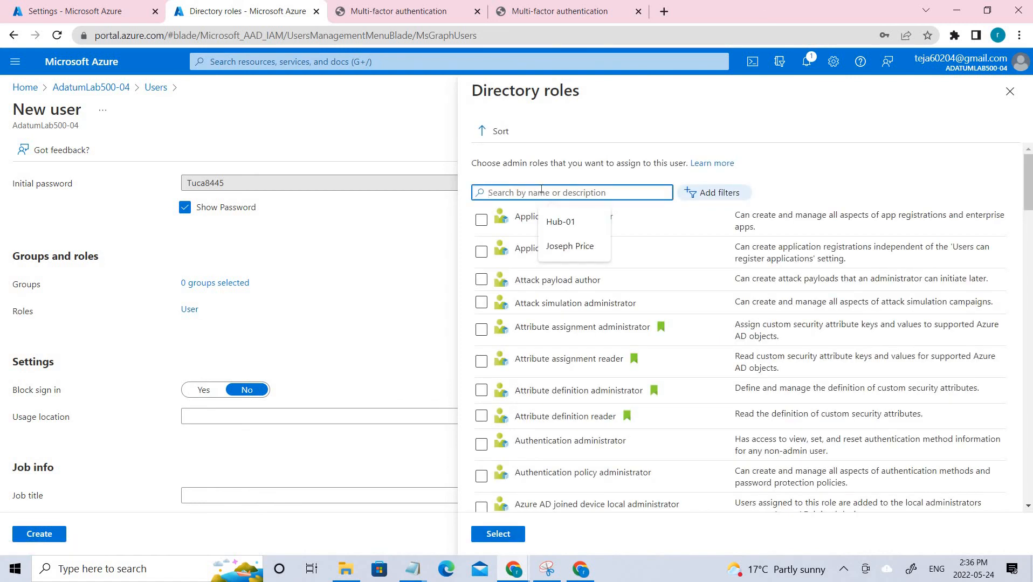
{"action": "type", "text": "global"}
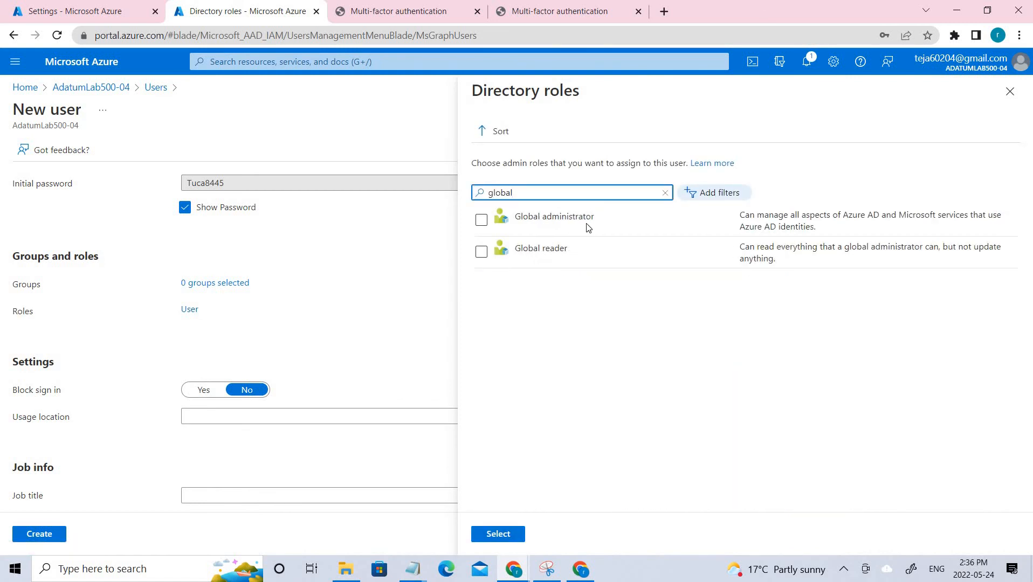
{"action": "left_click", "coordinate": [585, 222]}
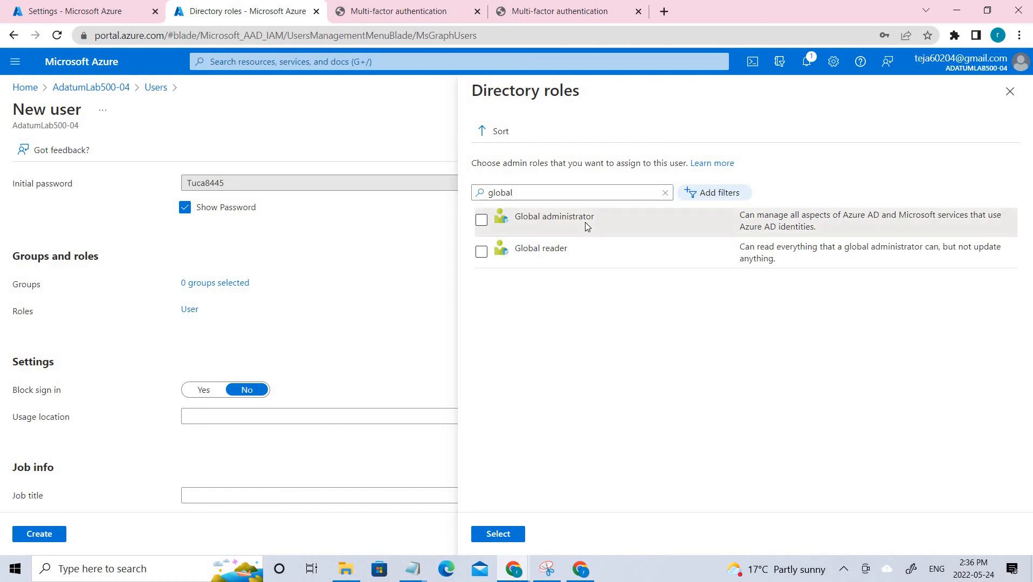
{"action": "left_click", "coordinate": [482, 225]}
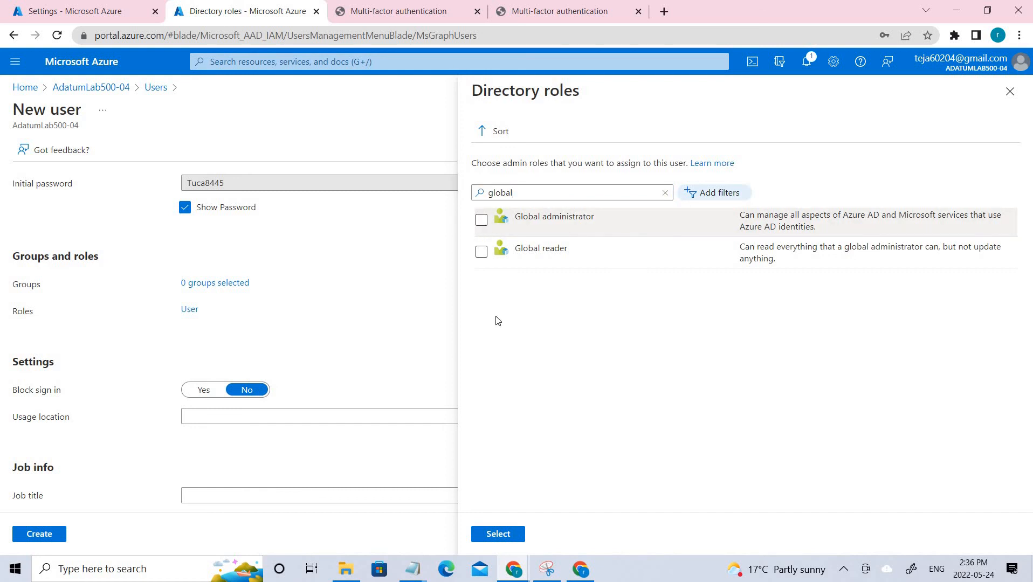
{"action": "left_click", "coordinate": [496, 534]}
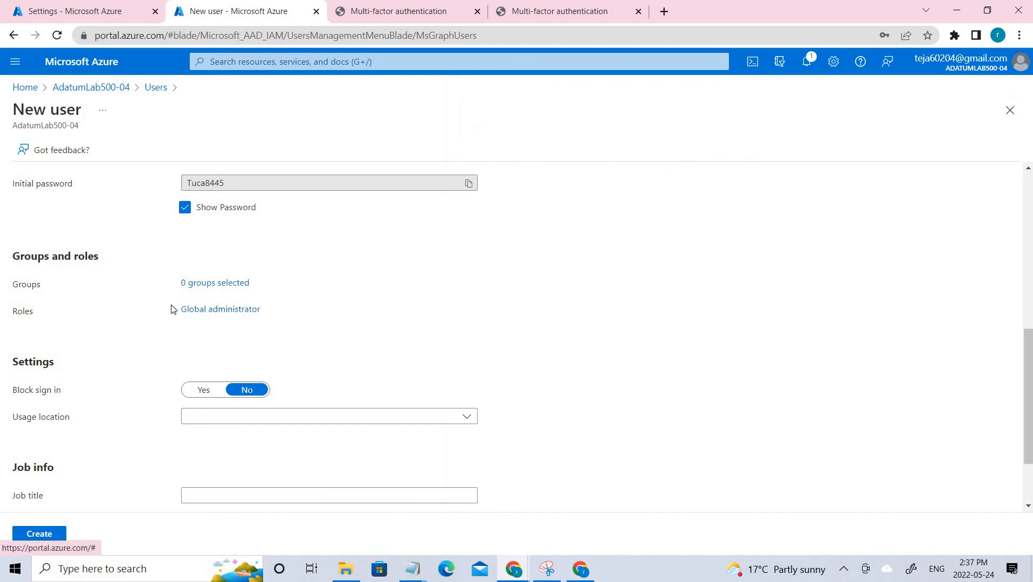
{"action": "left_click_drag", "start_coordinate": [170, 309], "coordinate": [264, 311]}
Set the new user's usage location to United States and return to the identity details
{"action": "scroll", "coordinate": [332, 360], "scroll_direction": "down", "scroll_amount": 2}
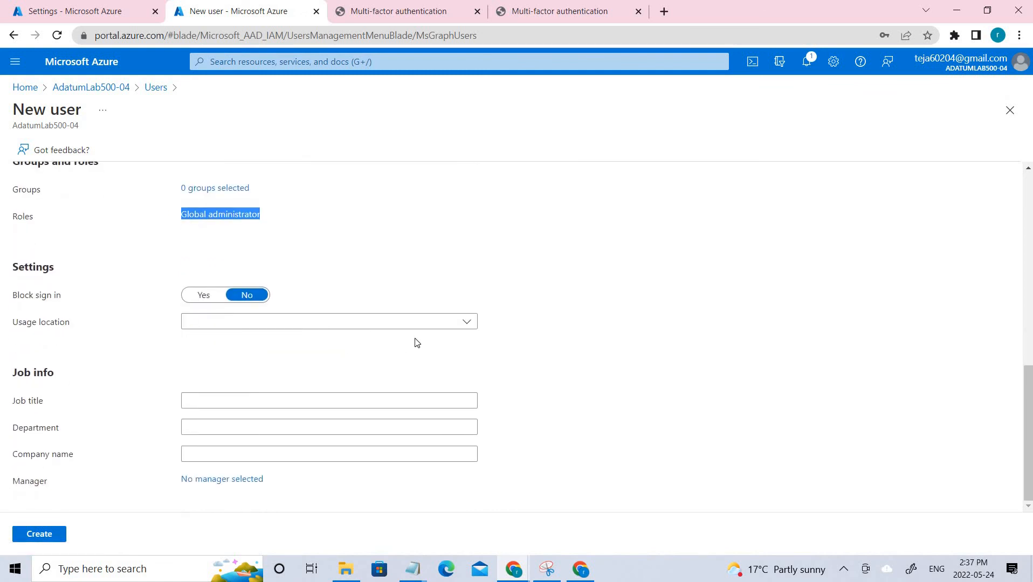
{"action": "left_click", "coordinate": [468, 325]}
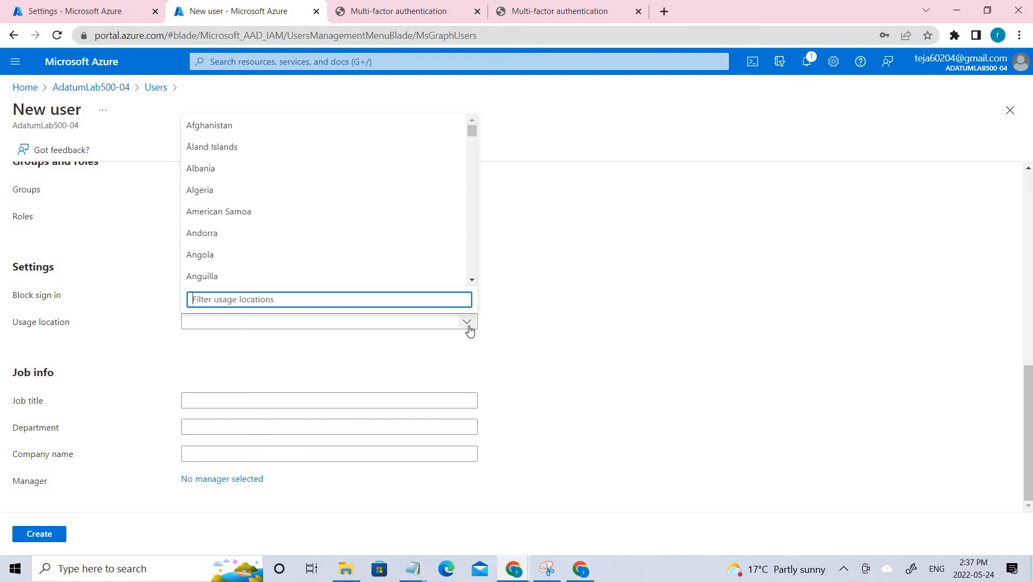
{"action": "type", "text": "uni"}
{"action": "left_click", "coordinate": [276, 279]}
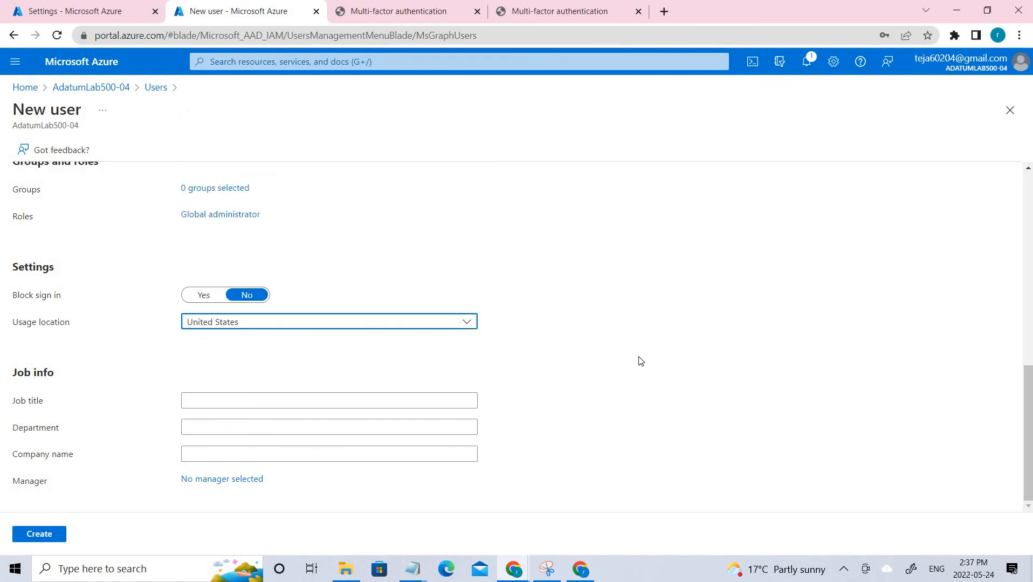
{"action": "scroll", "coordinate": [639, 366], "scroll_direction": "up", "scroll_amount": 10}
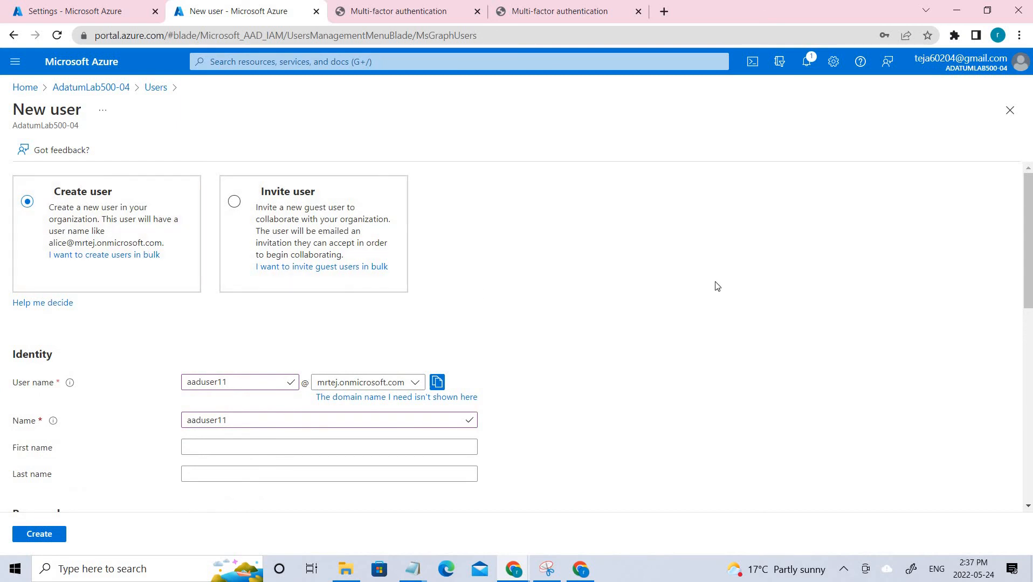
Review the new user's details in the form, highlighting part of the user name and the Global administrator role
{"action": "scroll", "coordinate": [72, 368], "scroll_direction": "down", "scroll_amount": 10}
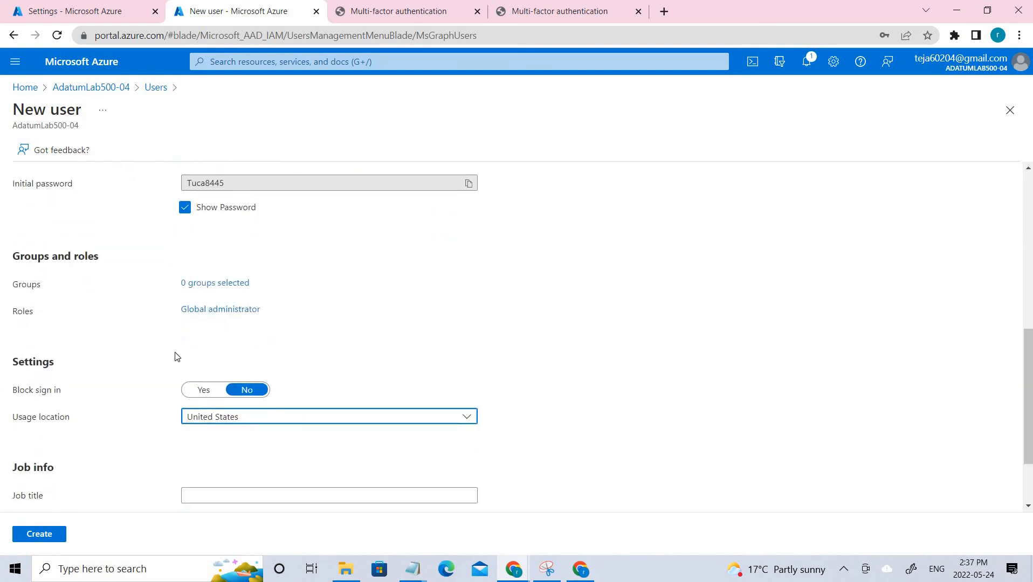
{"action": "scroll", "coordinate": [219, 302], "scroll_direction": "up", "scroll_amount": 5}
{"action": "left_click_drag", "start_coordinate": [214, 247], "coordinate": [243, 281]}
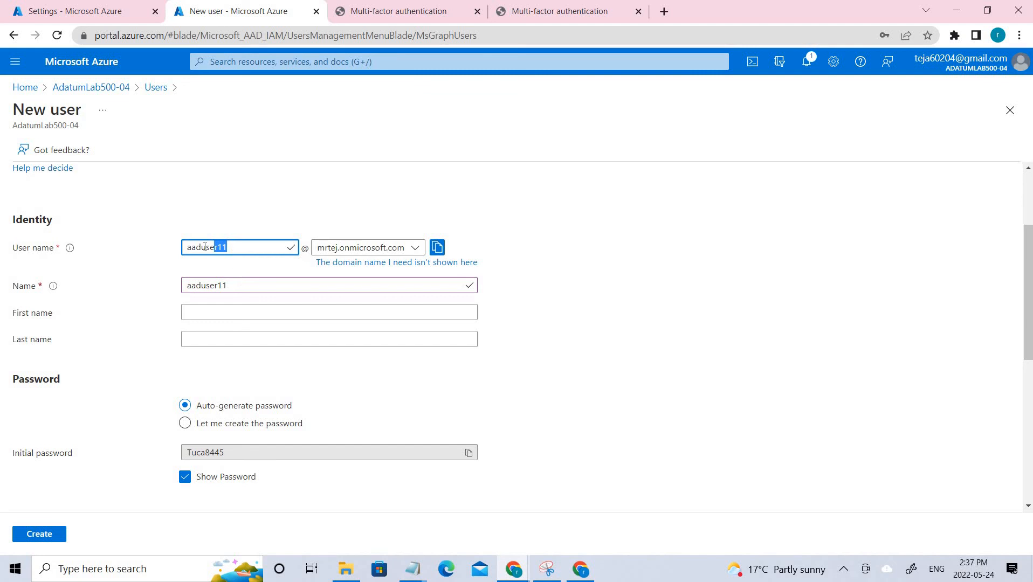
{"action": "left_click_drag", "start_coordinate": [205, 247], "coordinate": [206, 247]}
{"action": "scroll", "coordinate": [279, 422], "scroll_direction": "down", "scroll_amount": 1}
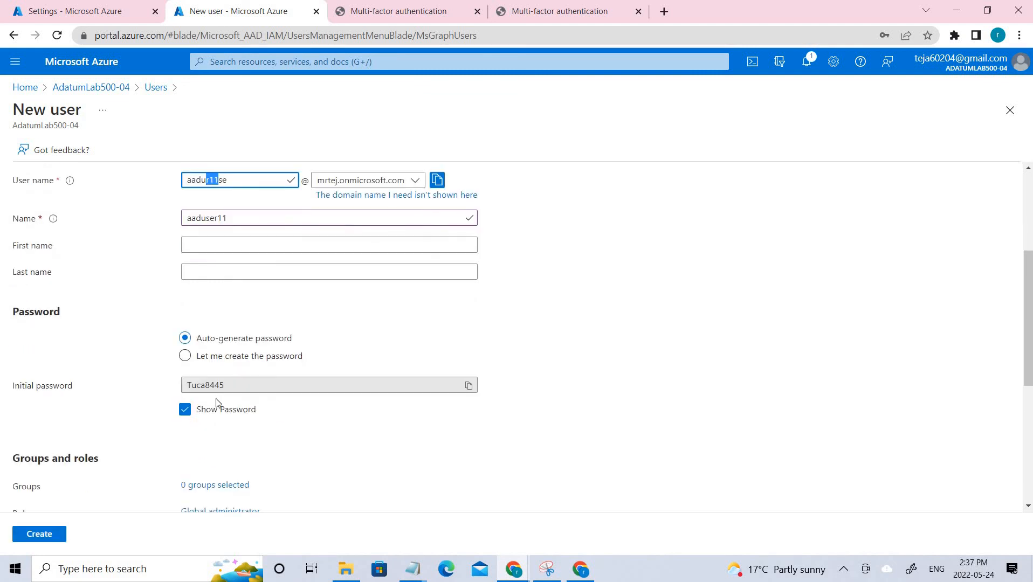
{"action": "scroll", "coordinate": [216, 399], "scroll_direction": "down", "scroll_amount": 3}
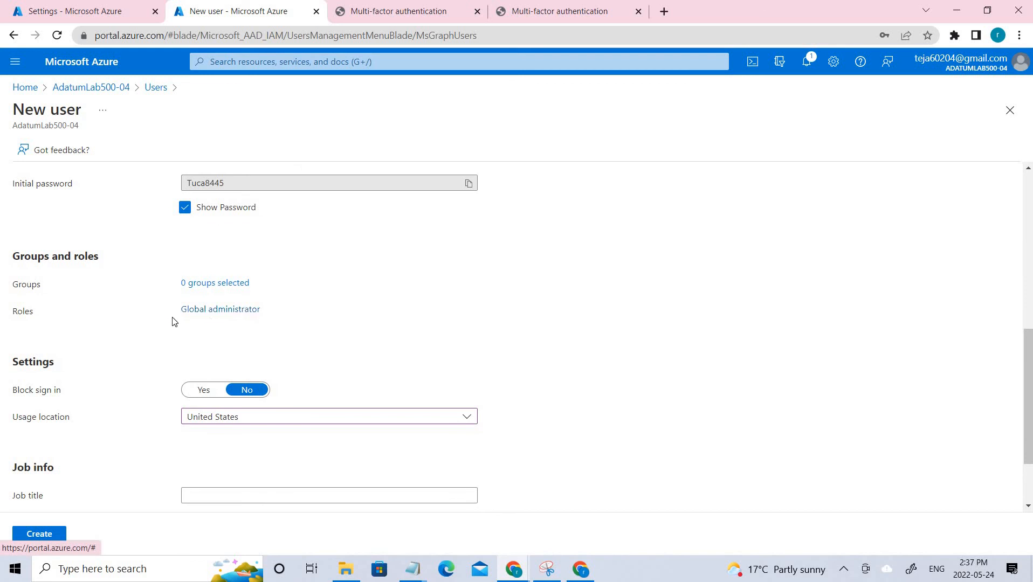
{"action": "left_click_drag", "start_coordinate": [172, 318], "coordinate": [172, 318]}
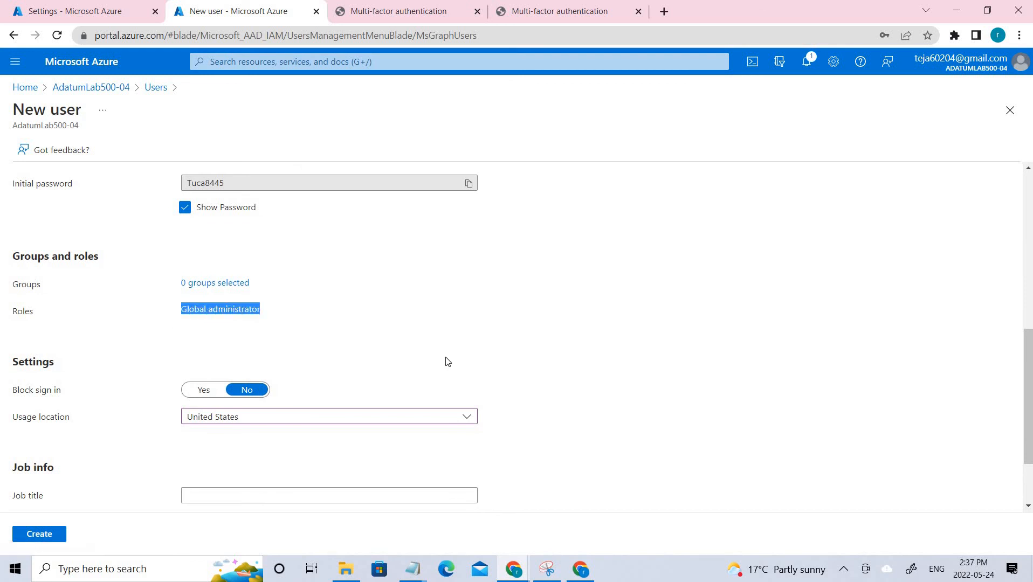
{"action": "scroll", "coordinate": [445, 360], "scroll_direction": "up", "scroll_amount": 4}
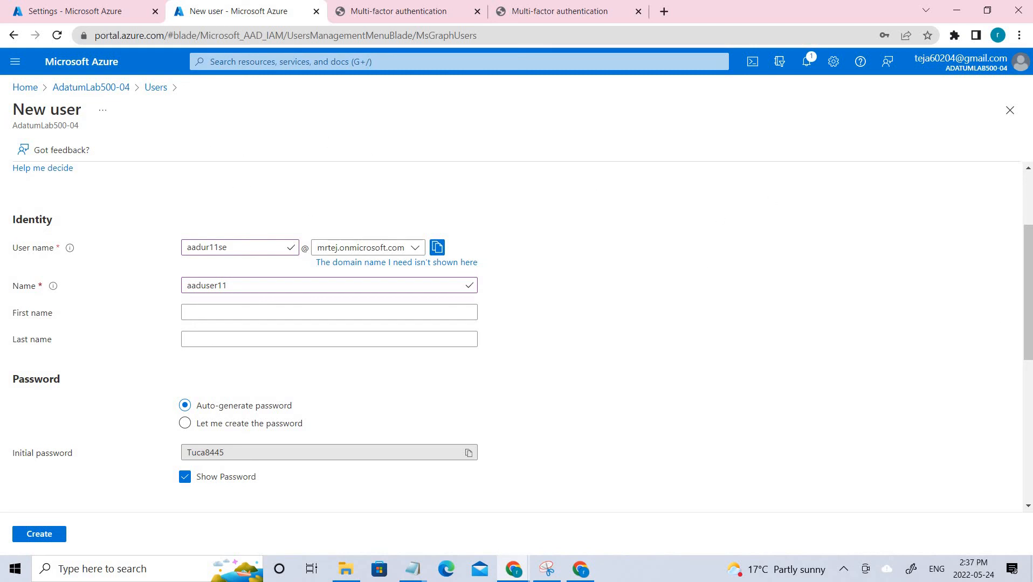
Discard the unsaved new user, return to the AdatumLab500-04 directory and list all its users
{"action": "key", "text": "alt+Tab"}
{"action": "left_click", "coordinate": [85, 89]}
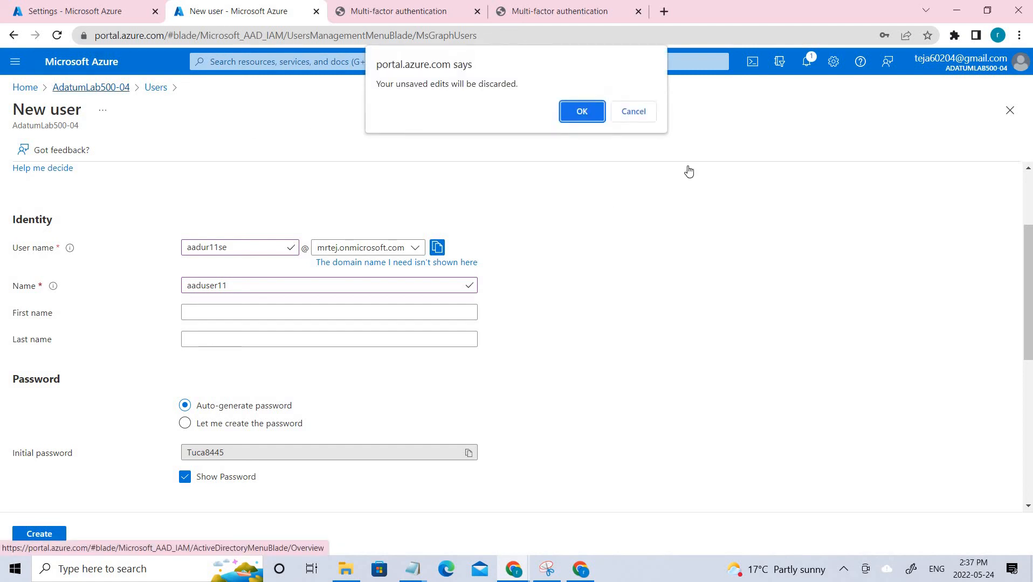
{"action": "left_click", "coordinate": [581, 112]}
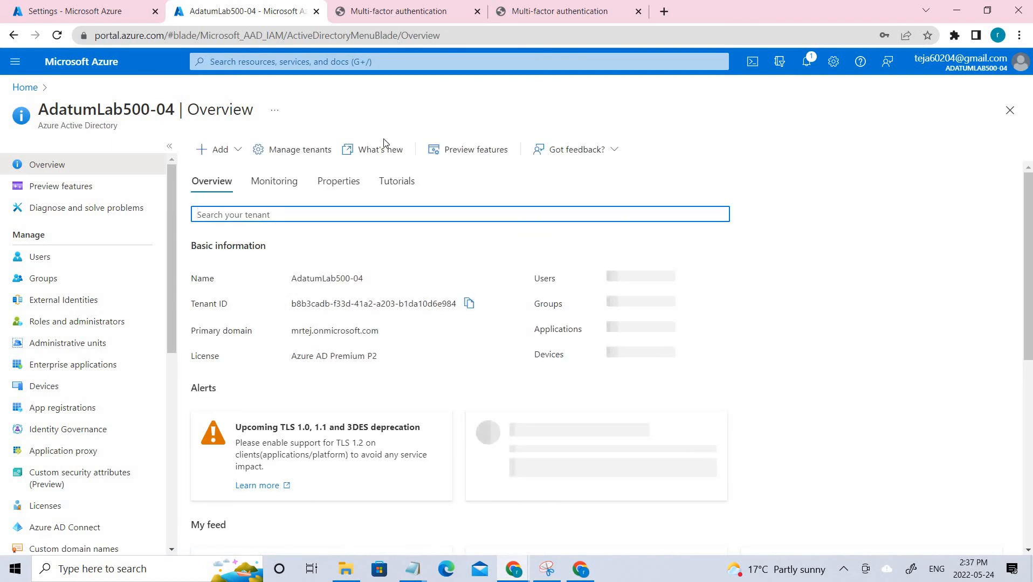
{"action": "left_click", "coordinate": [96, 262]}
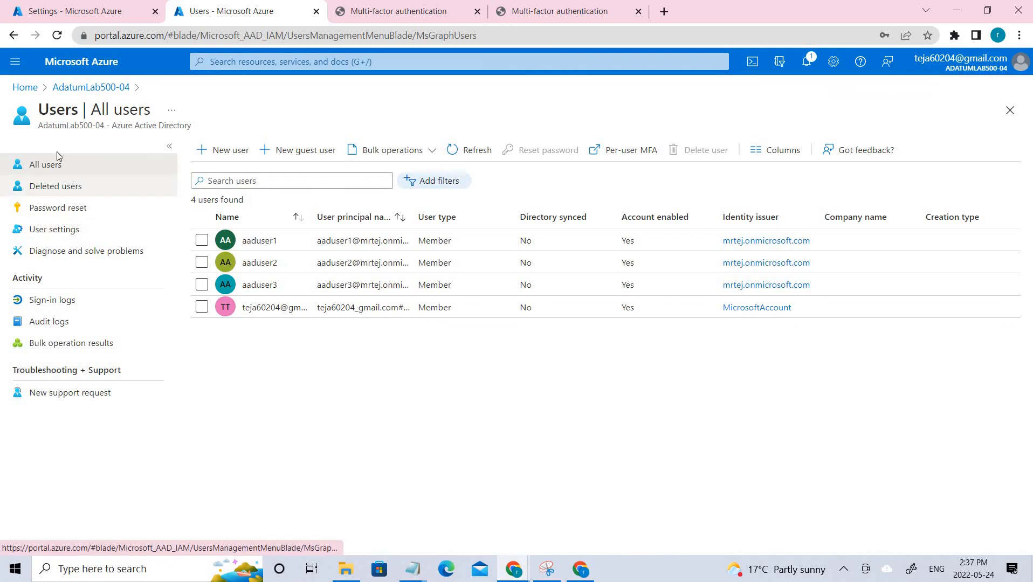
Open the licensed users of the Azure Active Directory Premium P2 product in the AdatumLab500-04 licenses
{"action": "left_click", "coordinate": [74, 95]}
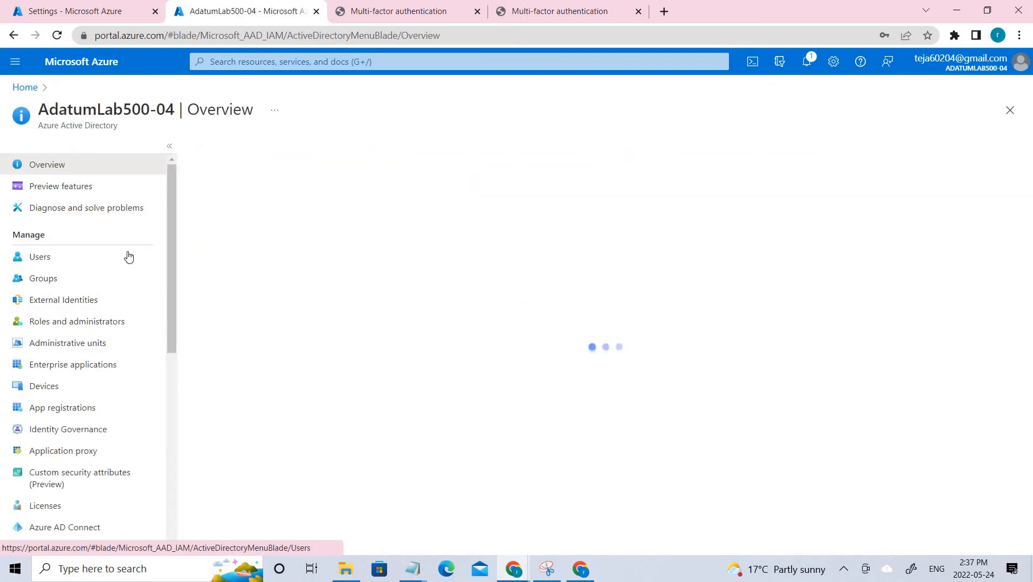
{"action": "scroll", "coordinate": [107, 308], "scroll_direction": "down", "scroll_amount": 3}
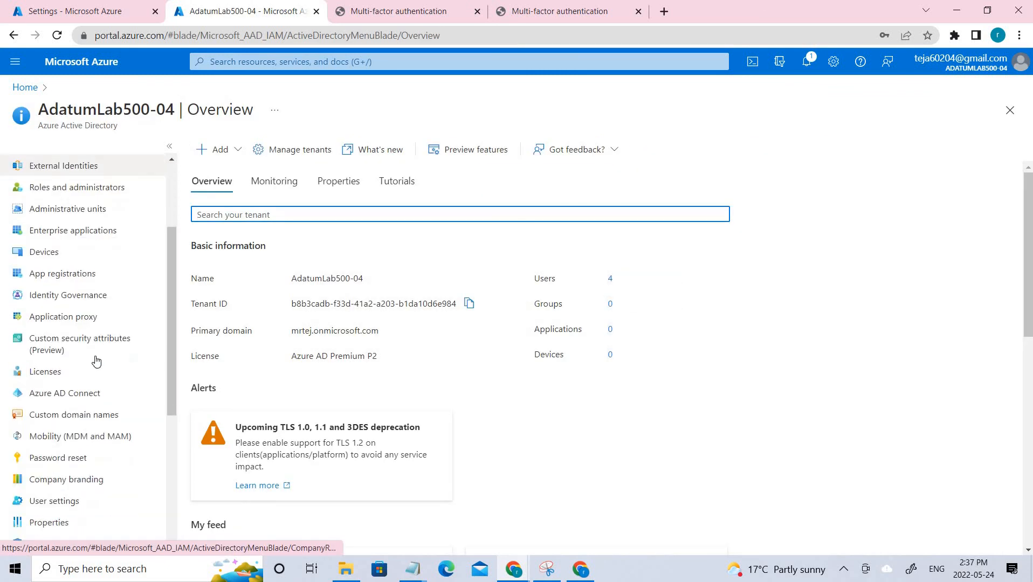
{"action": "left_click", "coordinate": [97, 371]}
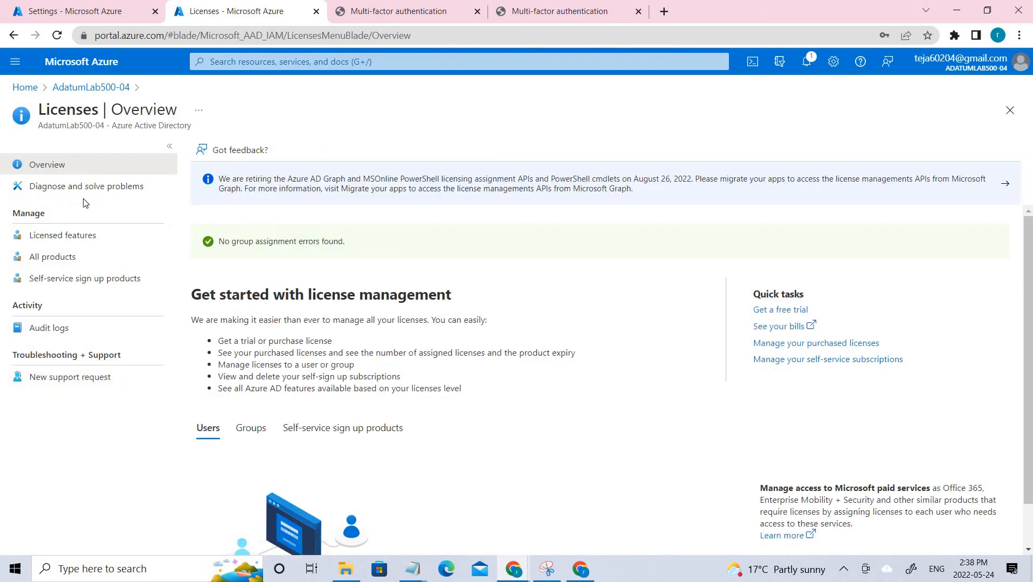
{"action": "left_click", "coordinate": [72, 257]}
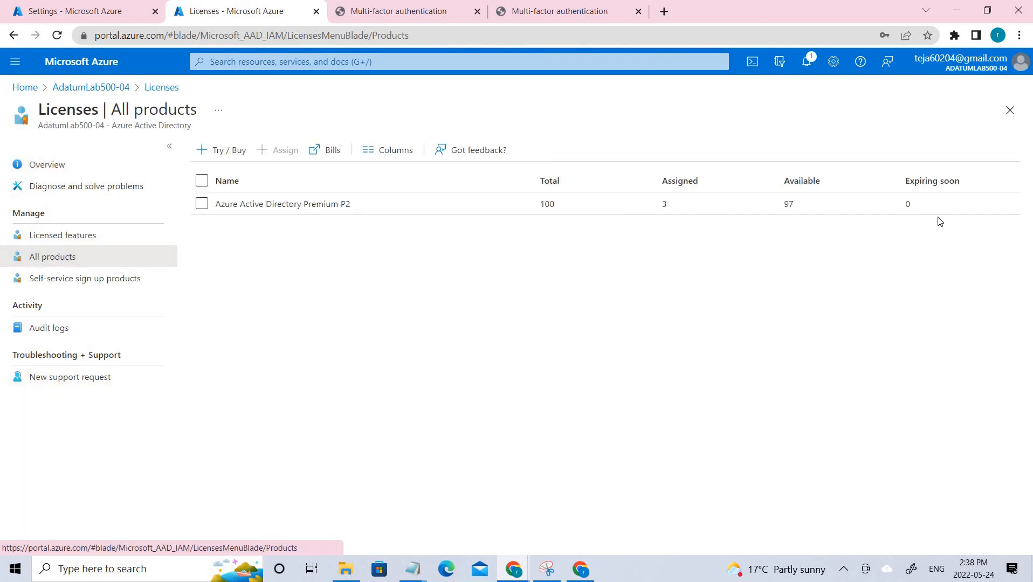
{"action": "left_click", "coordinate": [348, 210]}
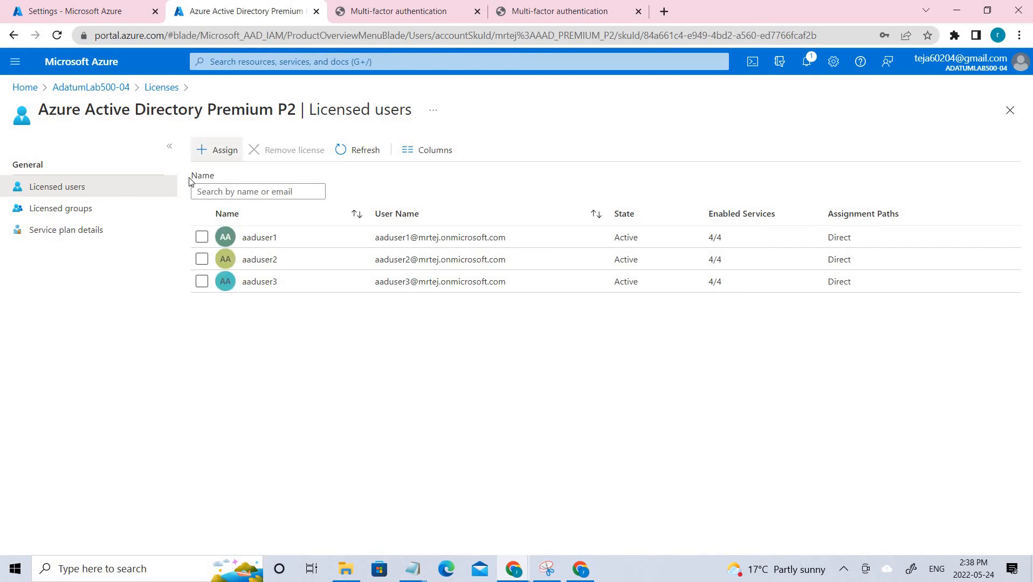
Open a new Premium P2 license assignment and bring up the selection of users and groups to add
{"action": "left_click", "coordinate": [217, 156]}
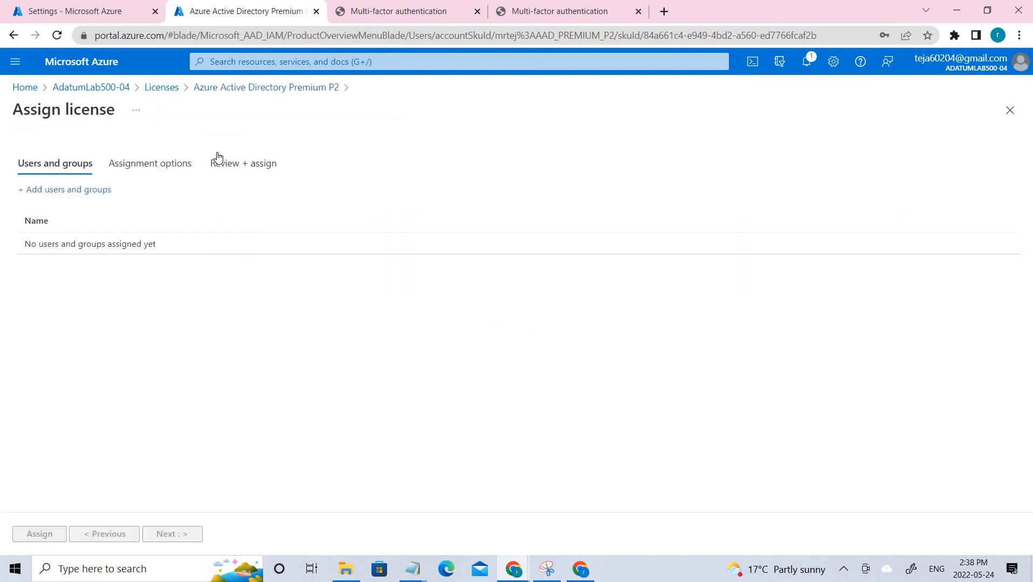
{"action": "left_click_drag", "start_coordinate": [32, 199], "coordinate": [126, 203]}
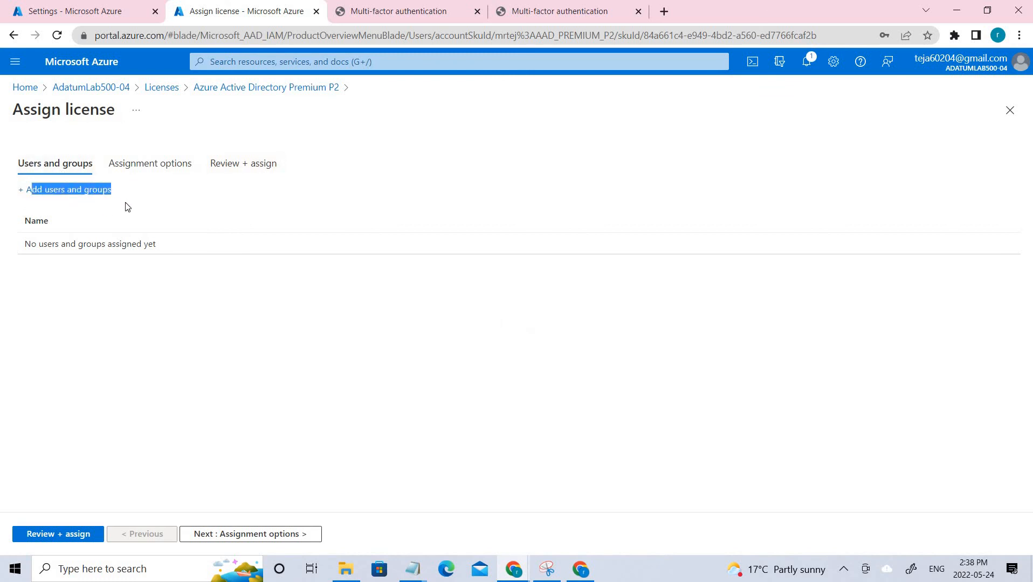
{"action": "left_click", "coordinate": [82, 198]}
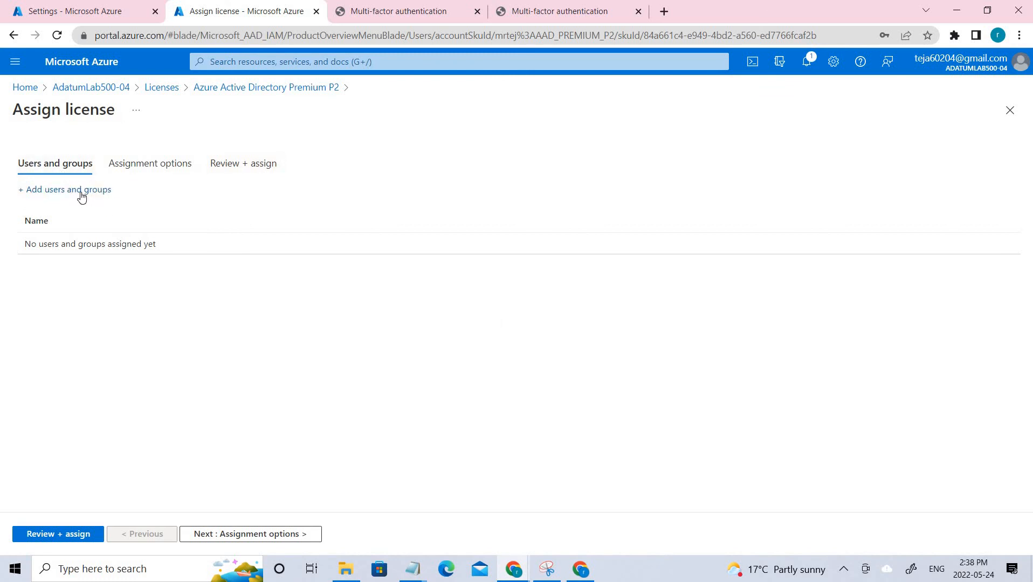
{"action": "left_click", "coordinate": [81, 193]}
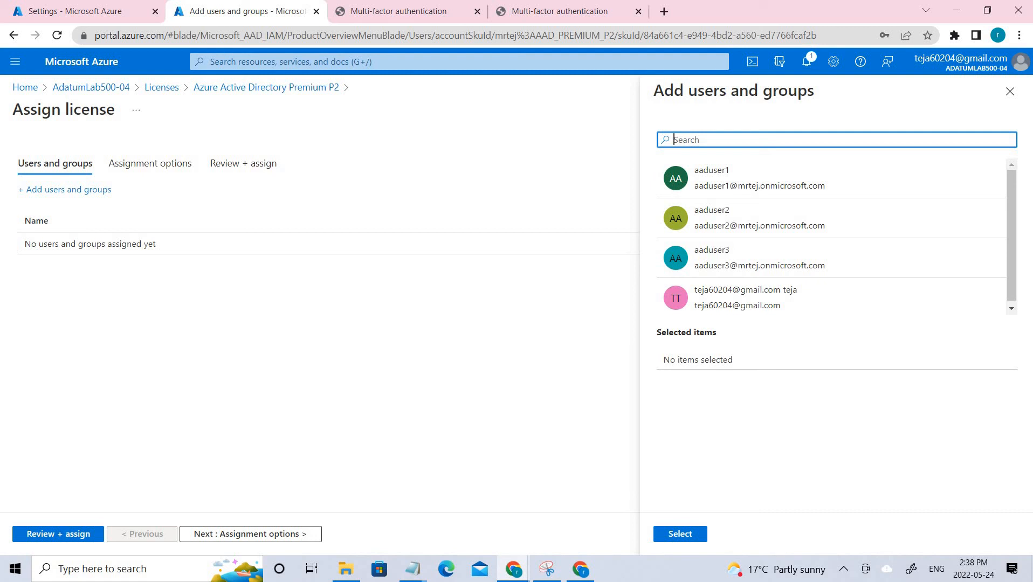
Leave the license assignment without adding anyone, return to the Premium P2 licensed users and highlight the page title
{"action": "left_click", "coordinate": [125, 92]}
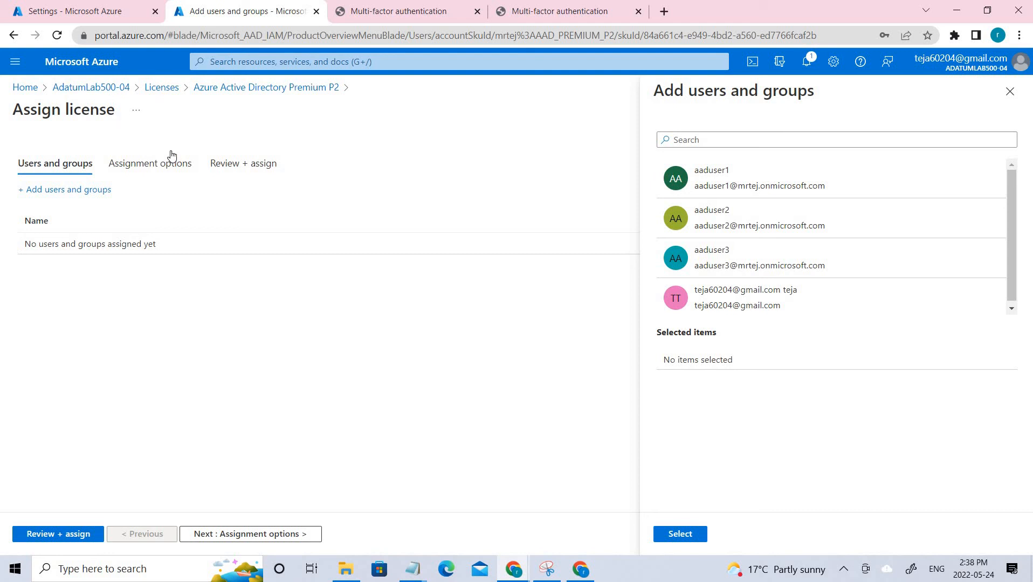
{"action": "left_click", "coordinate": [162, 88]}
{"action": "left_click", "coordinate": [266, 208]}
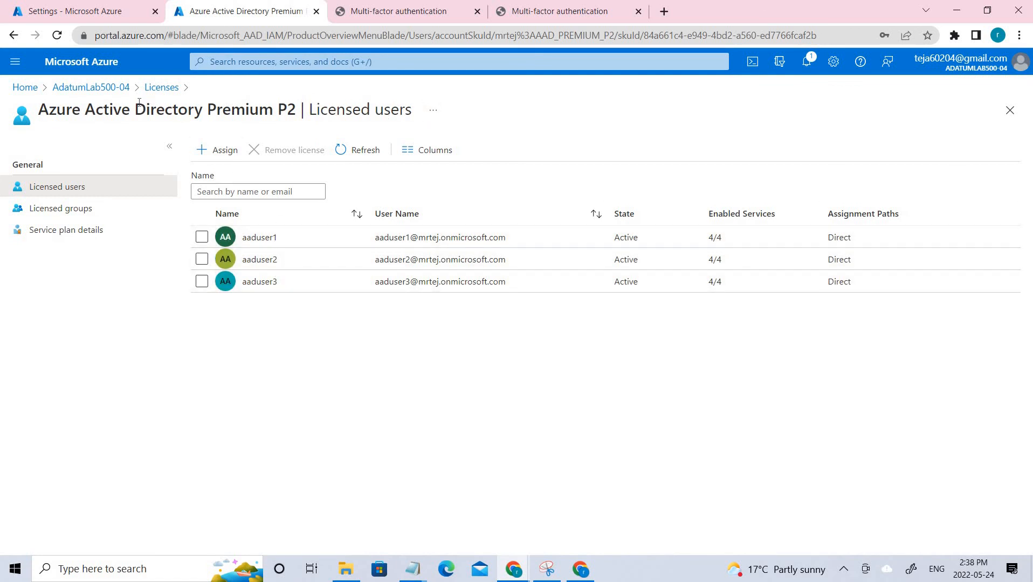
{"action": "left_click_drag", "start_coordinate": [325, 111], "coordinate": [135, 111]}
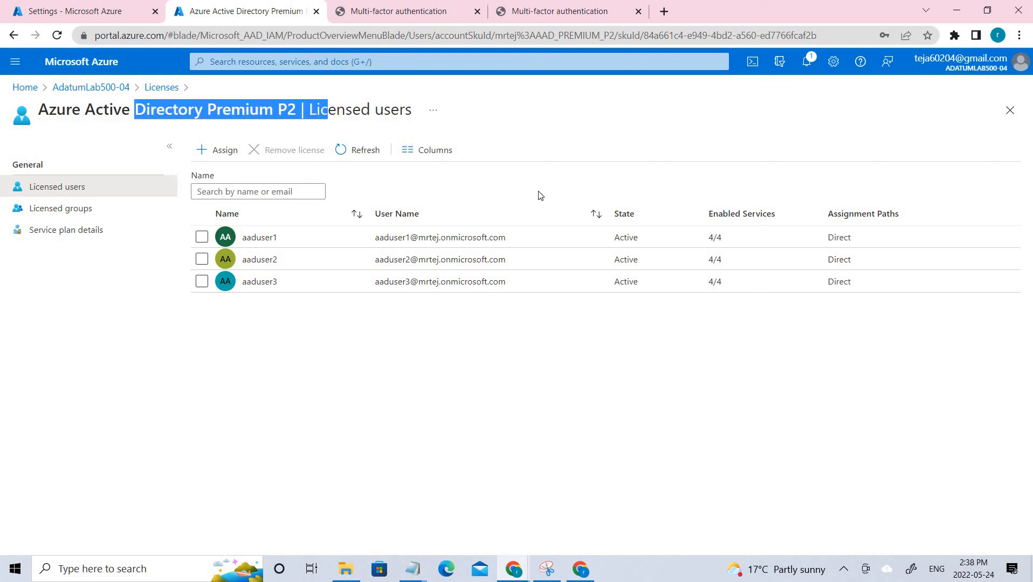
Open the directory's Security page and look over its documentation links, guidance and Manage section
{"action": "left_click", "coordinate": [100, 88]}
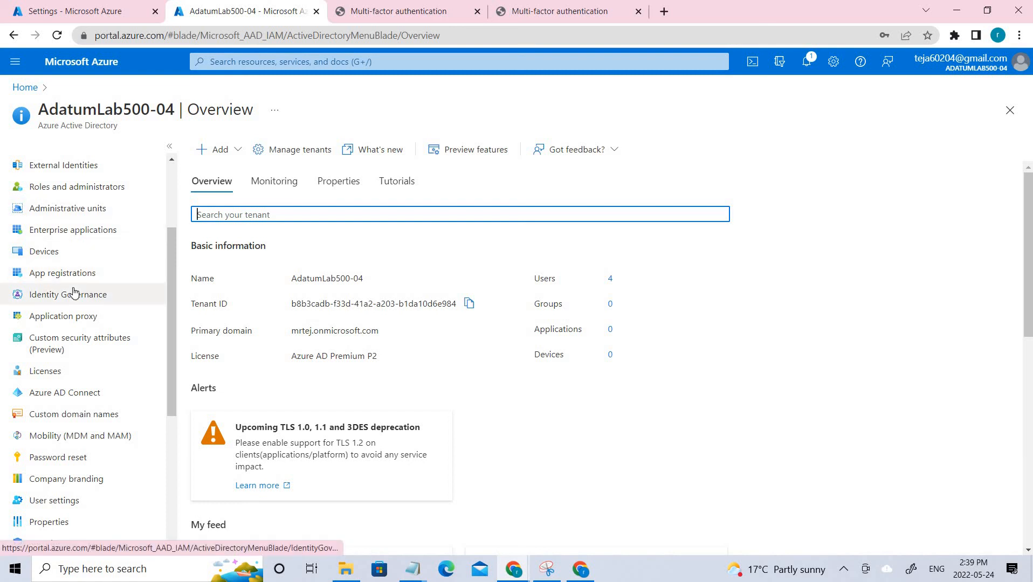
{"action": "scroll", "coordinate": [74, 295], "scroll_direction": "down", "scroll_amount": 3}
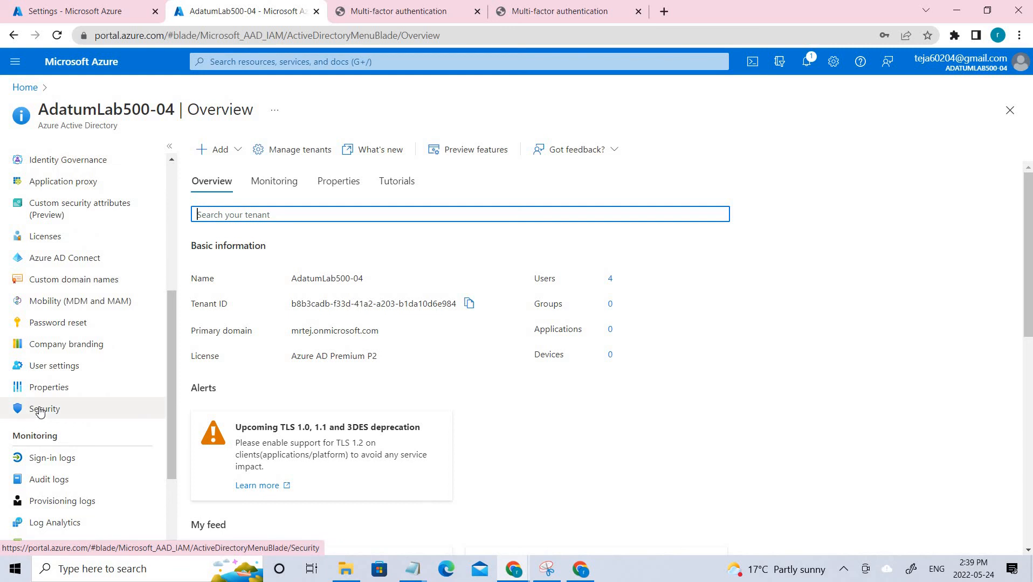
{"action": "left_click", "coordinate": [40, 410]}
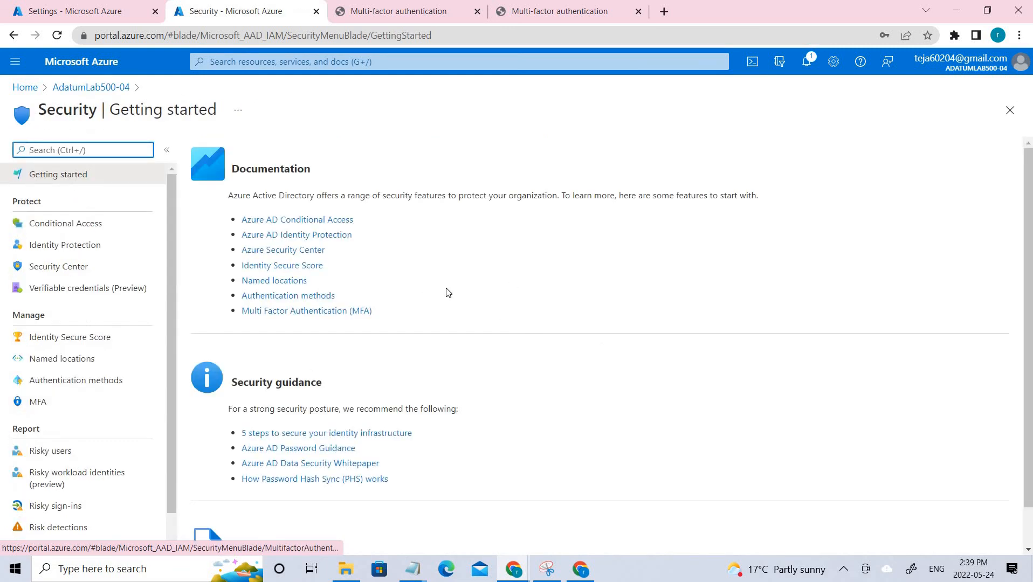
{"action": "left_click_drag", "start_coordinate": [447, 305], "coordinate": [284, 186]}
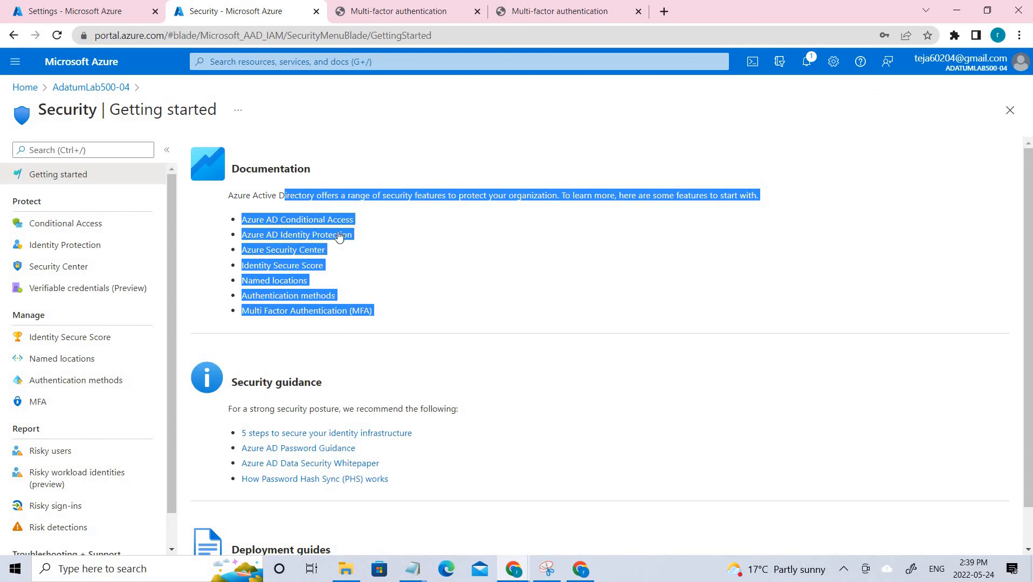
{"action": "left_click", "coordinate": [404, 381]}
{"action": "scroll", "coordinate": [438, 334], "scroll_direction": "down", "scroll_amount": 1}
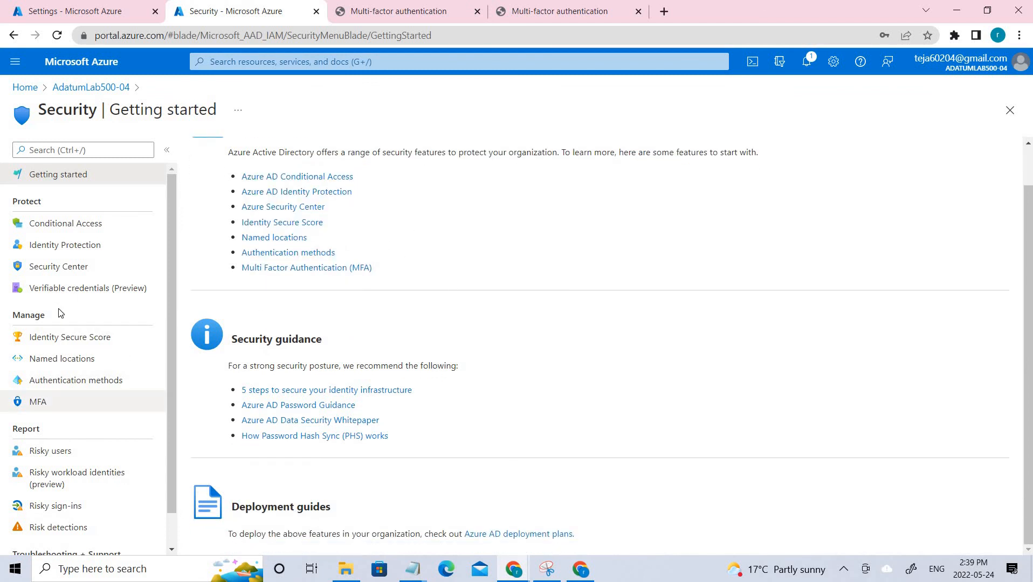
{"action": "double_click", "coordinate": [30, 315]}
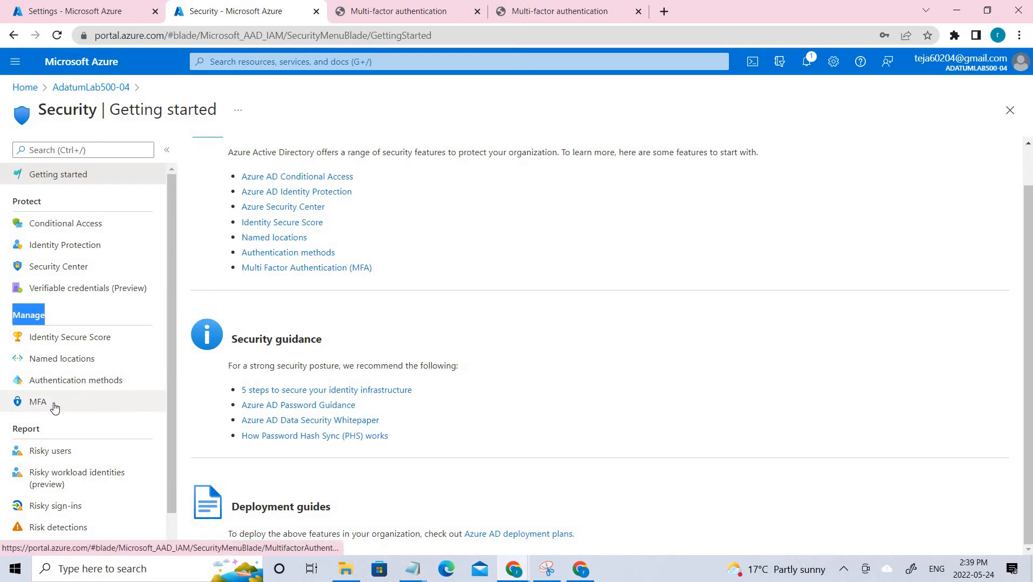
Open the additional cloud-based MFA settings from the directory's Multi-Factor Authentication page
{"action": "left_click", "coordinate": [54, 408]}
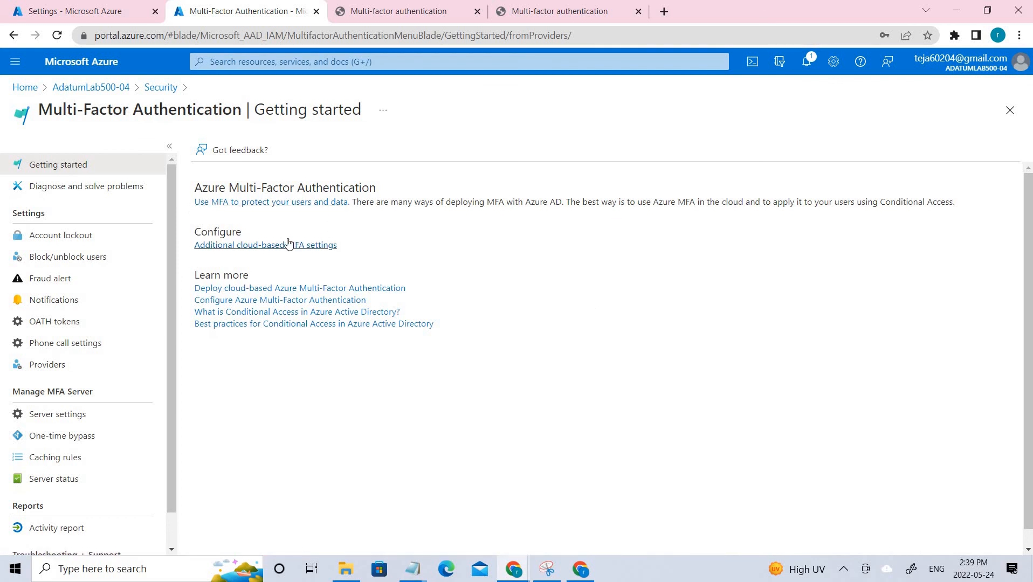
{"action": "left_click_drag", "start_coordinate": [435, 325], "coordinate": [274, 278]}
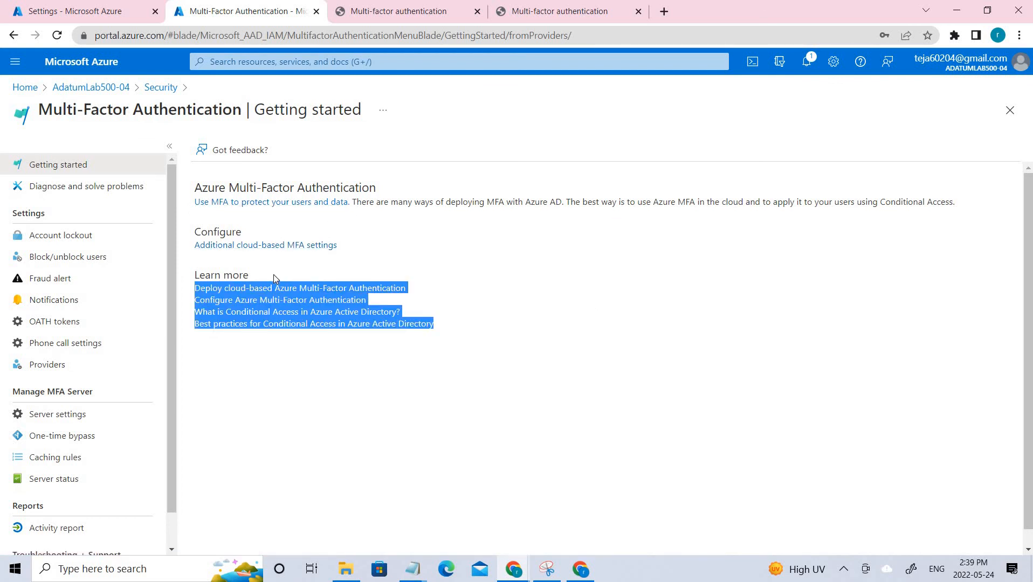
{"action": "left_click", "coordinate": [468, 301]}
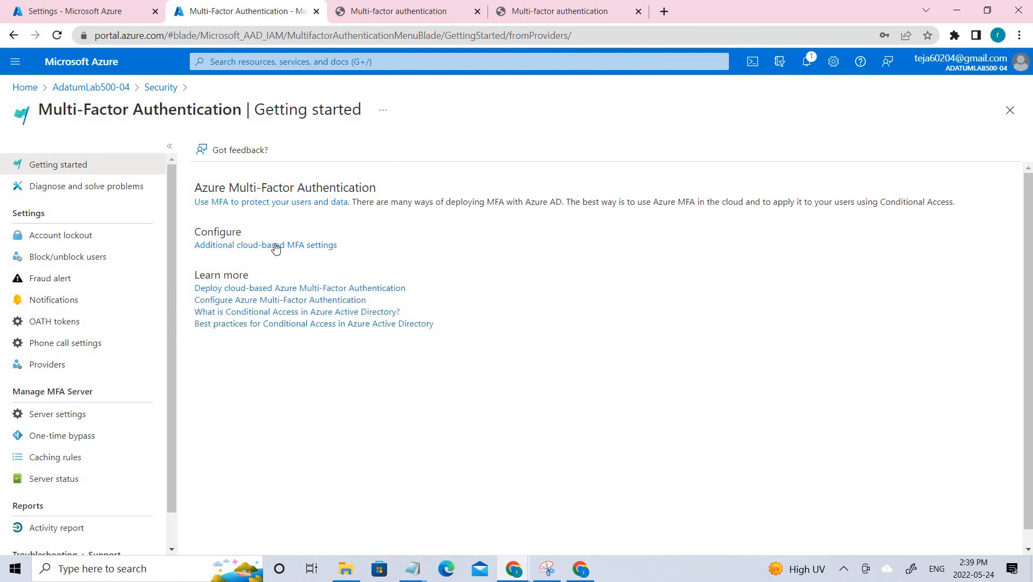
{"action": "left_click", "coordinate": [237, 248]}
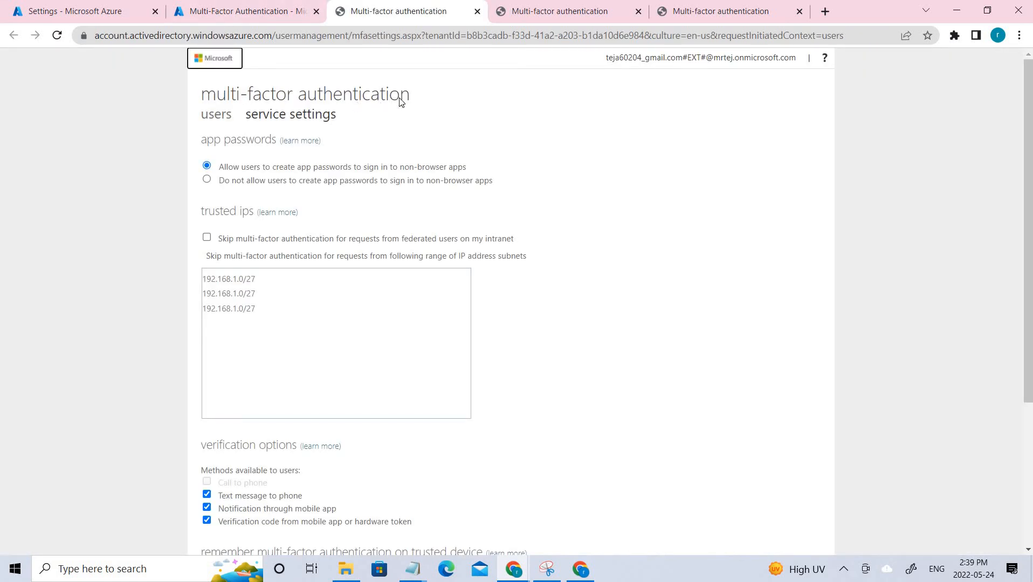
Examine the trusted IP ranges and verification options in the multi-factor authentication service settings
{"action": "left_click_drag", "start_coordinate": [411, 94], "coordinate": [216, 97]}
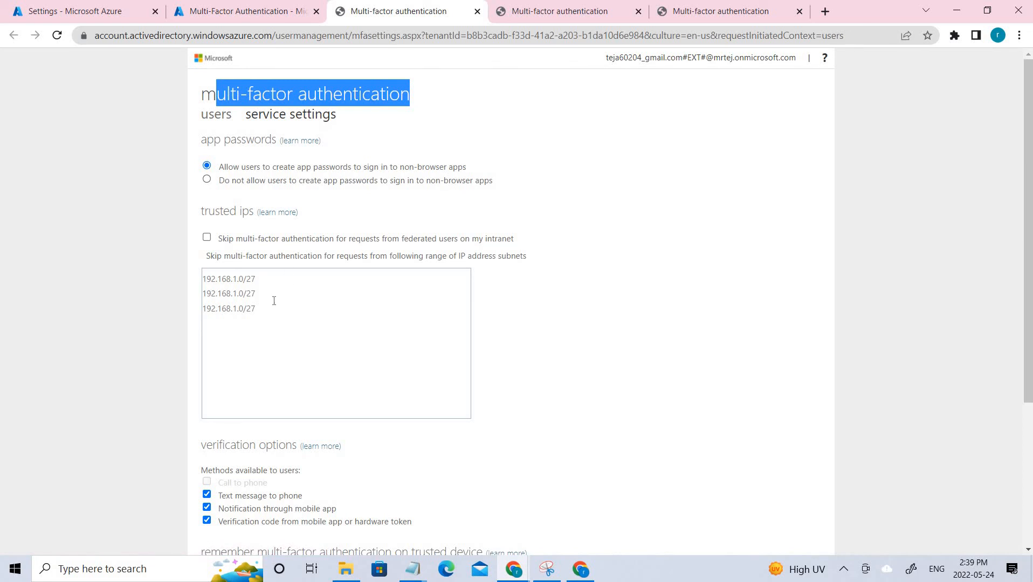
{"action": "left_click", "coordinate": [203, 275]}
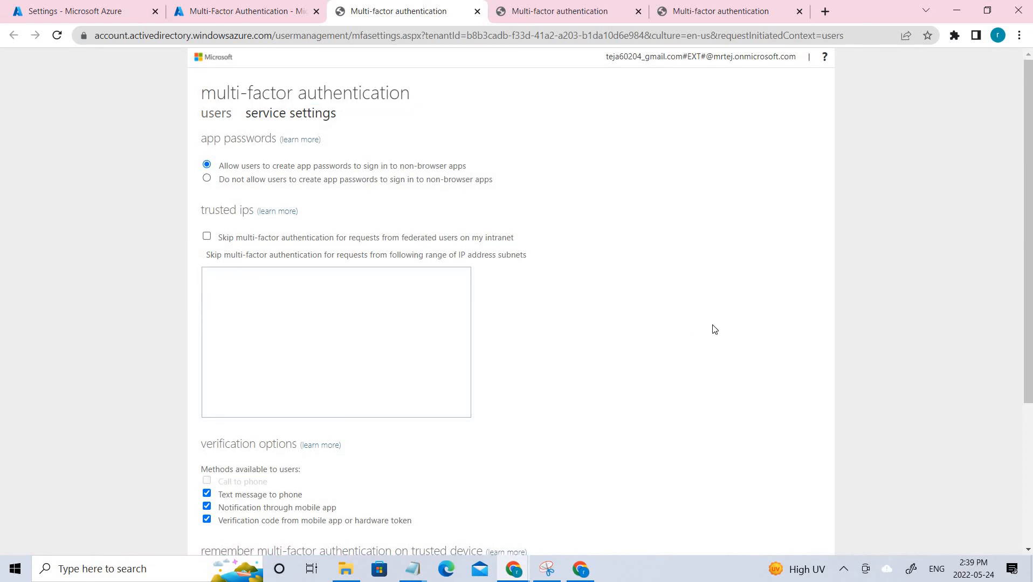
{"action": "scroll", "coordinate": [718, 324], "scroll_direction": "down", "scroll_amount": 2}
{"action": "left_click", "coordinate": [395, 338]}
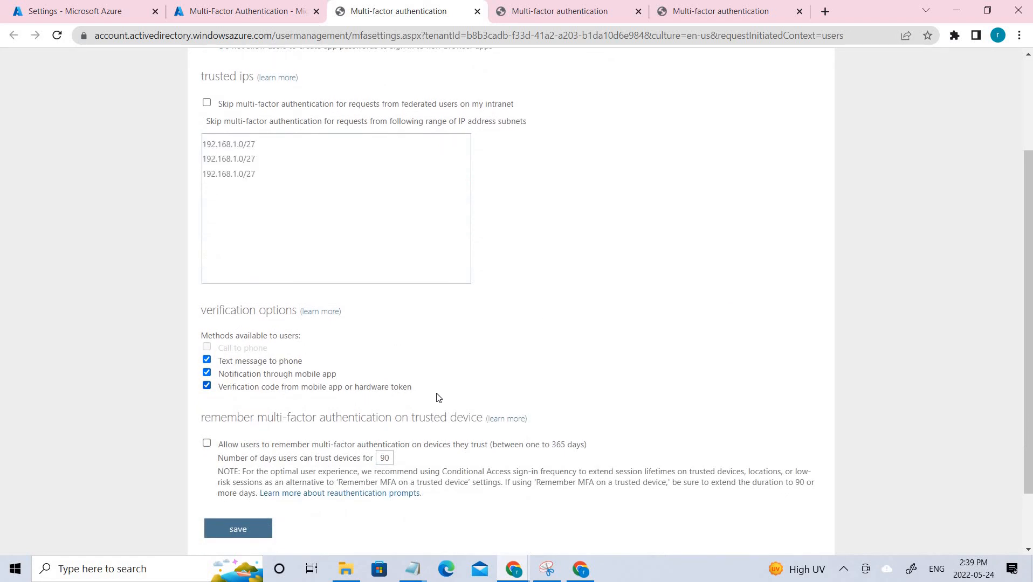
{"action": "left_click_drag", "start_coordinate": [437, 394], "coordinate": [235, 364]}
{"action": "left_click", "coordinate": [466, 363]}
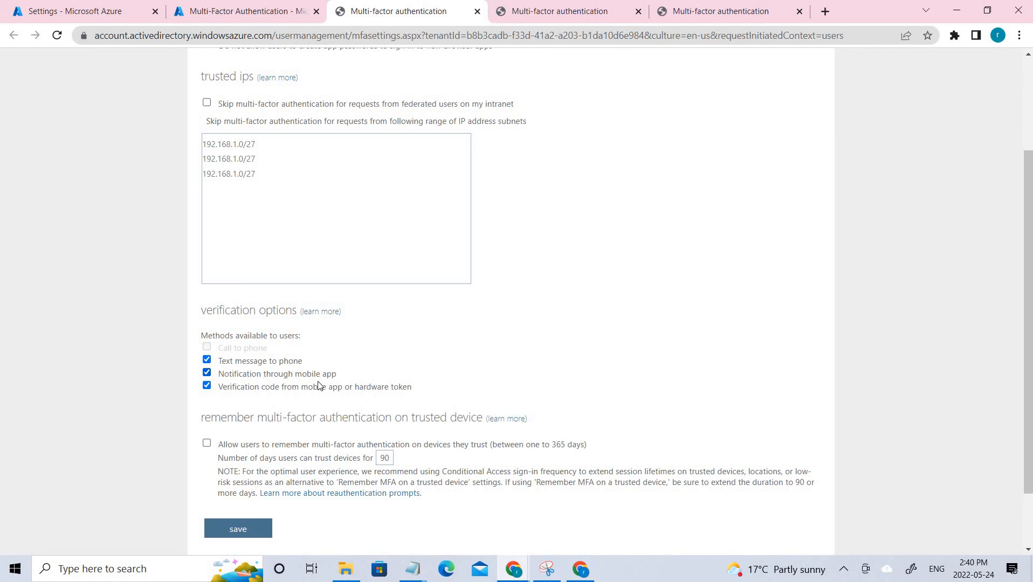
Highlight the enabled verification methods, save the multi-factor authentication service settings and dismiss the confirmation
{"action": "left_click_drag", "start_coordinate": [229, 374], "coordinate": [473, 392]}
{"action": "left_click", "coordinate": [472, 392]}
{"action": "left_click_drag", "start_coordinate": [266, 374], "coordinate": [415, 389]}
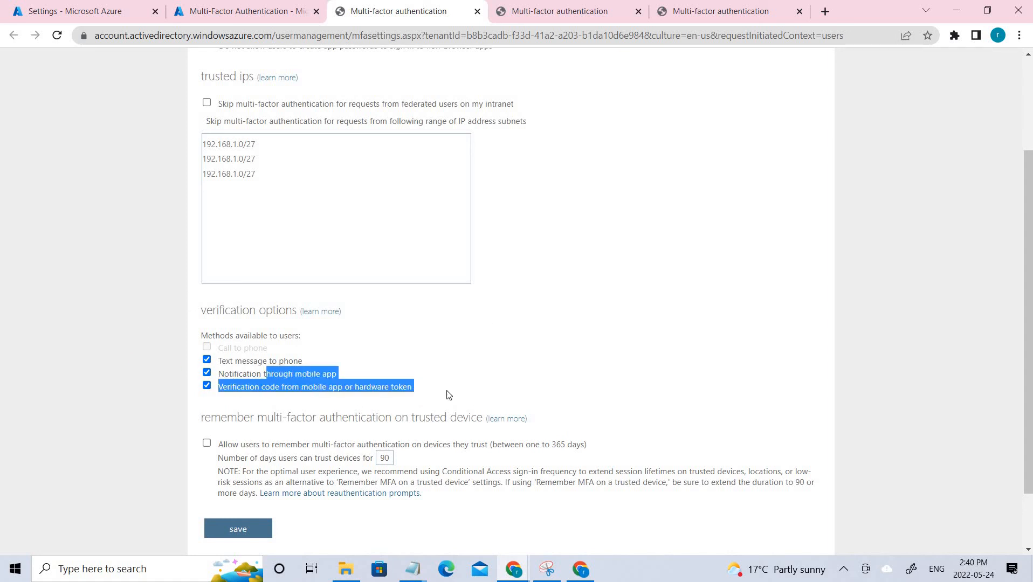
{"action": "left_click", "coordinate": [519, 304]}
{"action": "scroll", "coordinate": [518, 305], "scroll_direction": "up", "scroll_amount": 3}
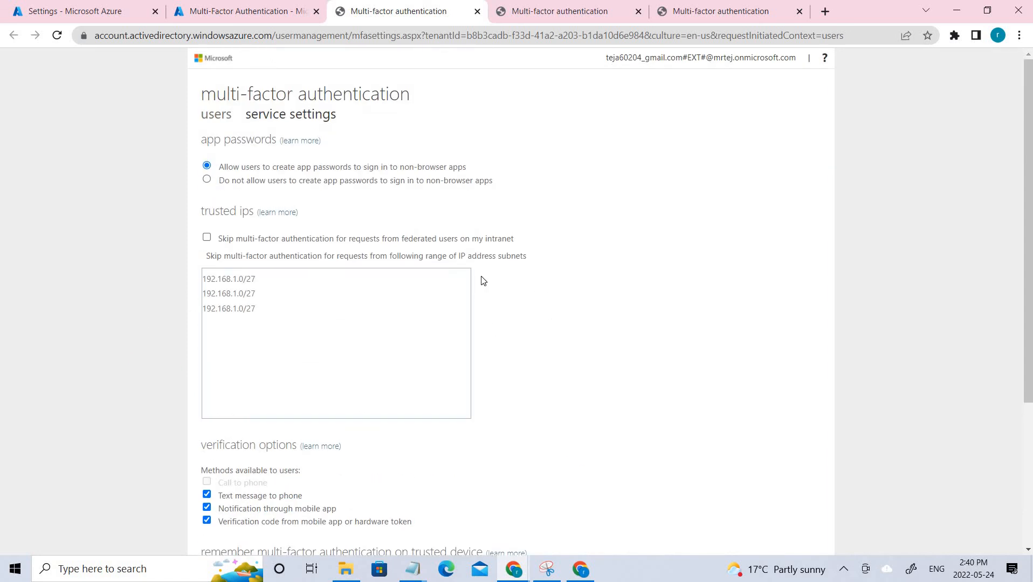
{"action": "scroll", "coordinate": [480, 281], "scroll_direction": "down", "scroll_amount": 3}
{"action": "left_click_drag", "start_coordinate": [416, 389], "coordinate": [216, 358]}
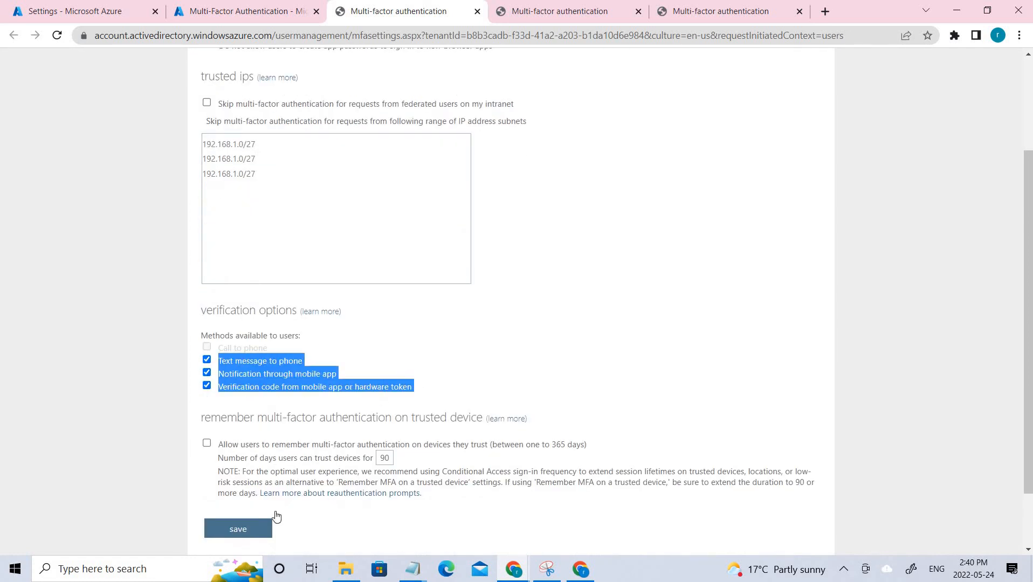
{"action": "left_click", "coordinate": [250, 530]}
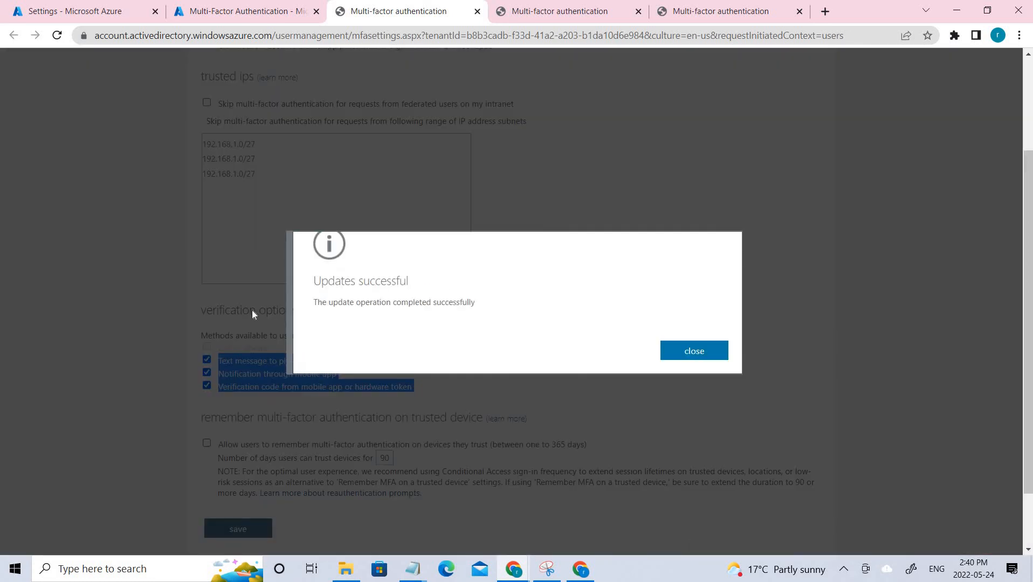
{"action": "left_click", "coordinate": [698, 351]}
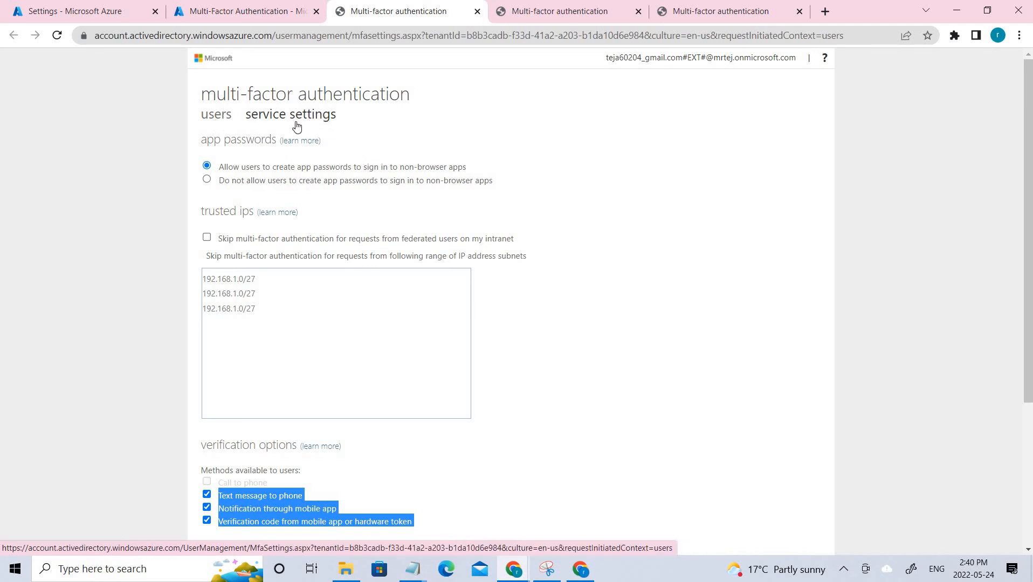
Open the multi-factor authentication users list and examine the status of aaduser1, aaduser2 and aaduser3, leaving no user selected
{"action": "left_click", "coordinate": [222, 122]}
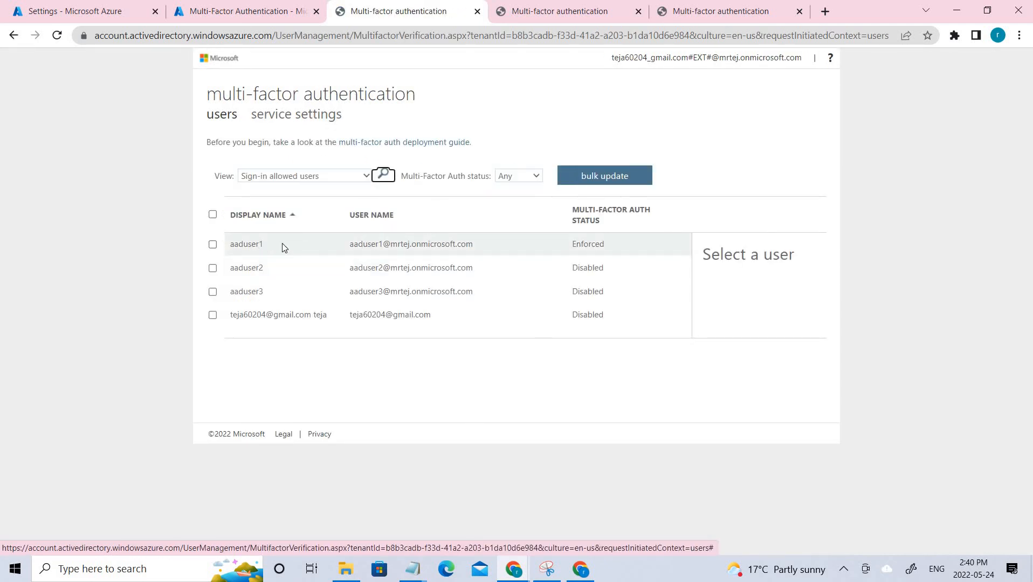
{"action": "left_click", "coordinate": [569, 247]}
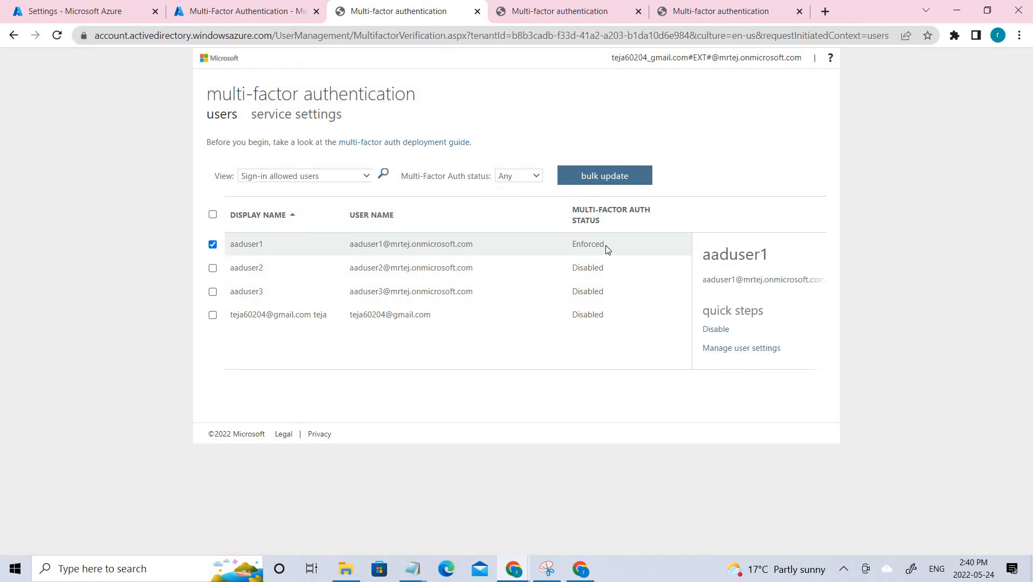
{"action": "left_click", "coordinate": [245, 268]}
{"action": "left_click", "coordinate": [213, 245]}
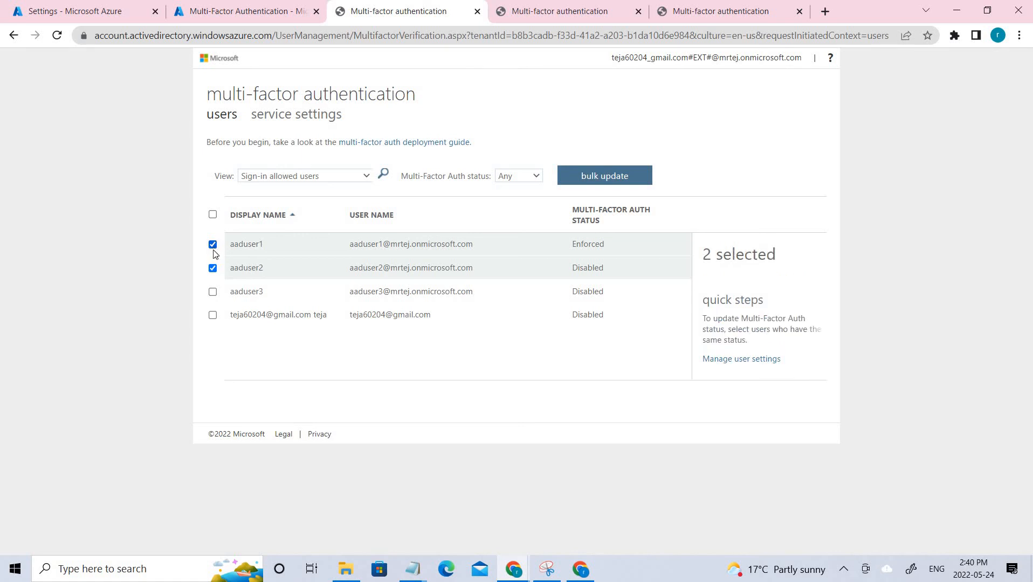
{"action": "left_click", "coordinate": [212, 246]}
{"action": "left_click", "coordinate": [212, 247]}
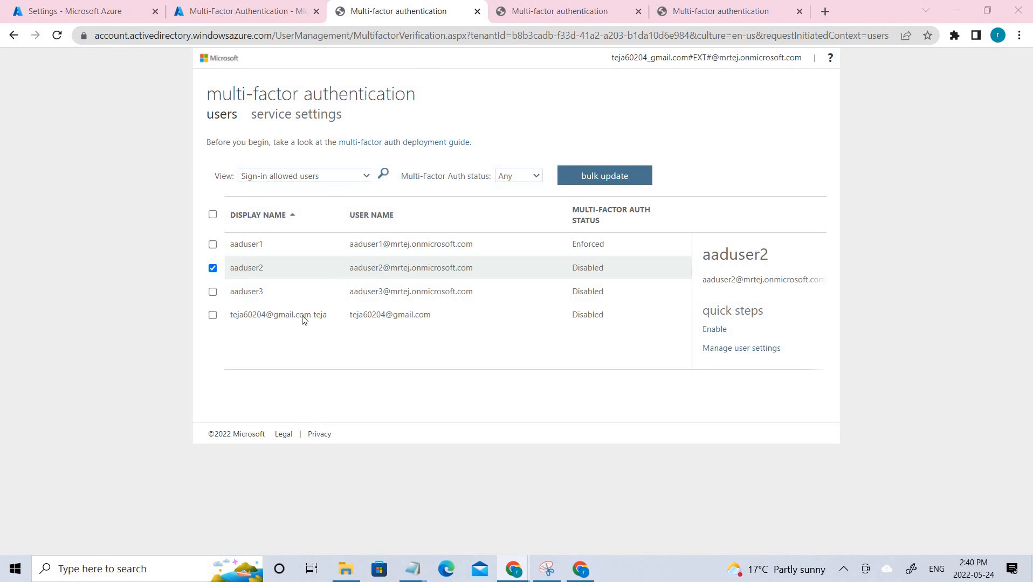
{"action": "left_click", "coordinate": [213, 269]}
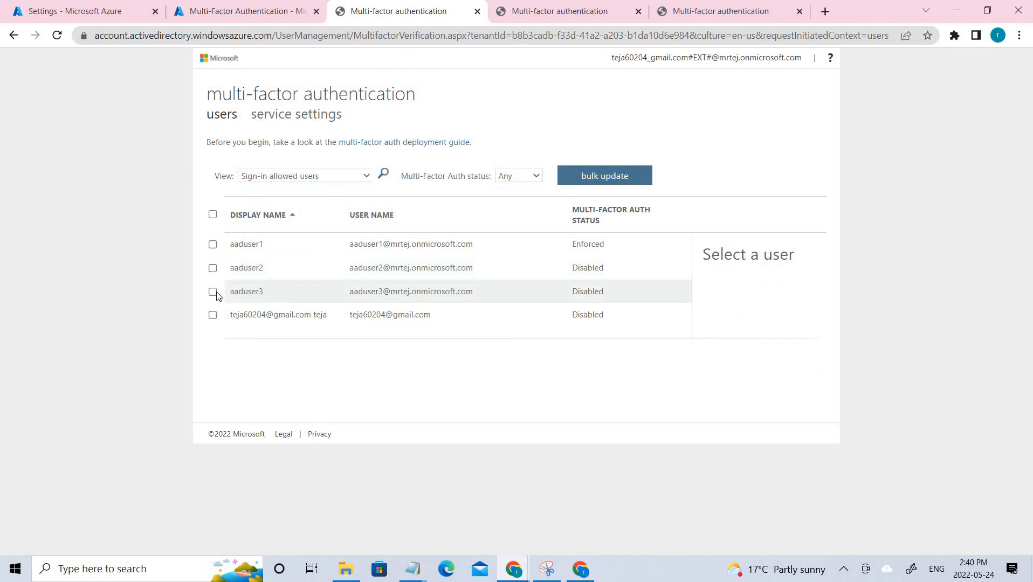
{"action": "left_click", "coordinate": [212, 292]}
{"action": "left_click", "coordinate": [231, 293]}
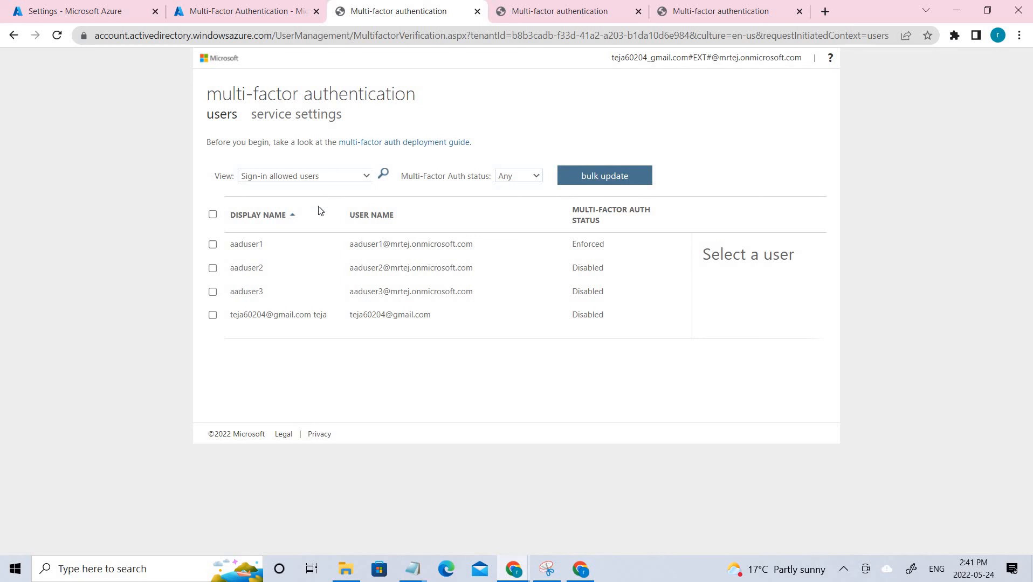
Examine the three manage user settings options for aaduser1 and leave them without saving
{"action": "left_click", "coordinate": [279, 251]}
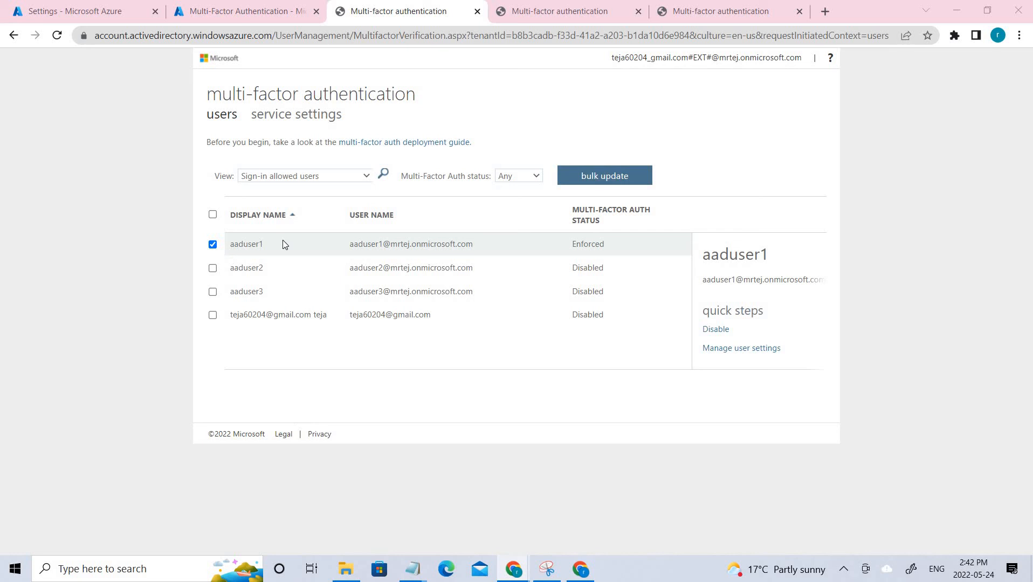
{"action": "left_click", "coordinate": [720, 352]}
{"action": "left_click_drag", "start_coordinate": [557, 341], "coordinate": [550, 308]}
{"action": "left_click", "coordinate": [342, 298]}
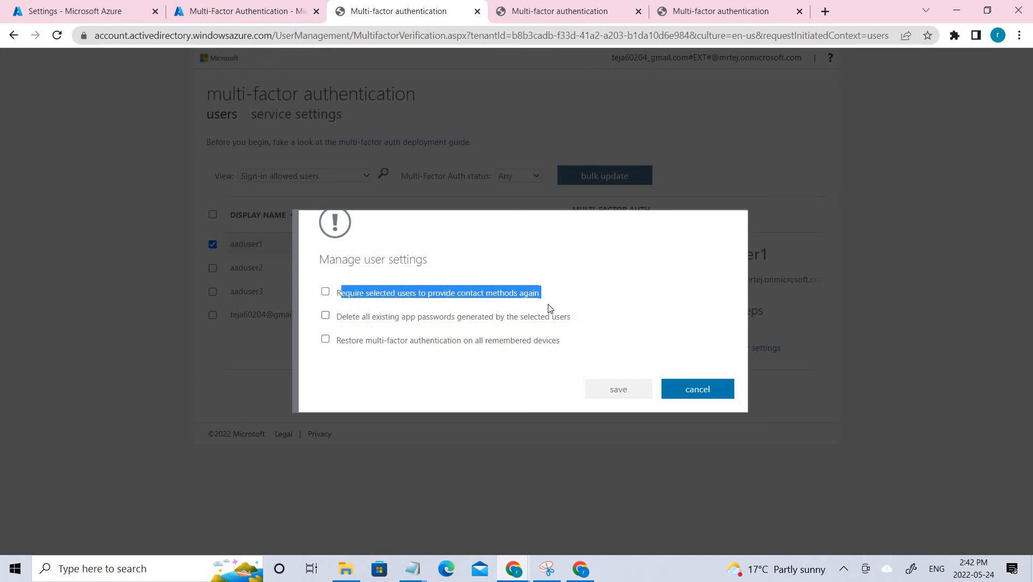
{"action": "left_click", "coordinate": [430, 329]}
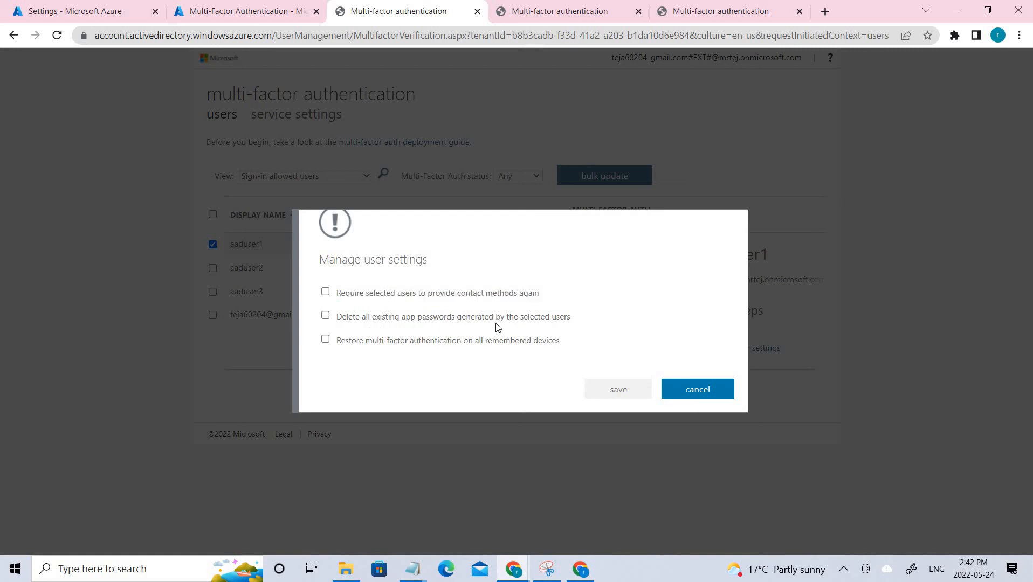
{"action": "left_click_drag", "start_coordinate": [514, 322], "coordinate": [464, 331]}
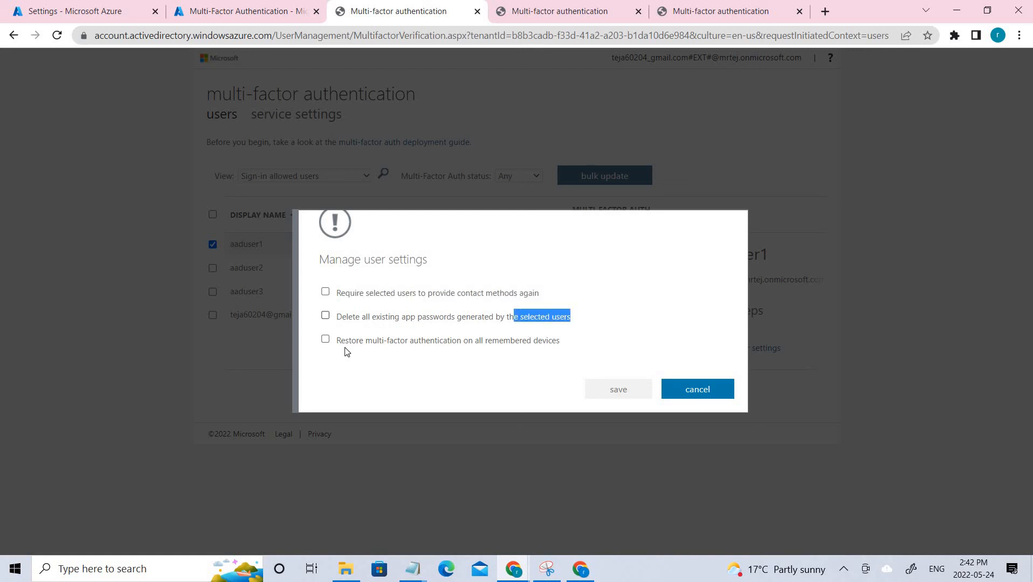
{"action": "left_click", "coordinate": [436, 354]}
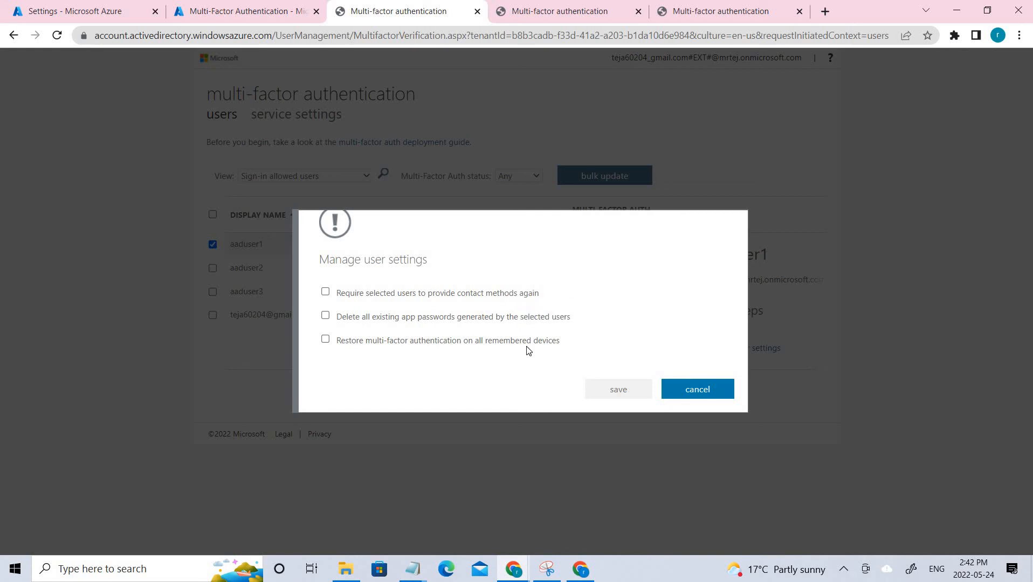
{"action": "left_click", "coordinate": [325, 341]}
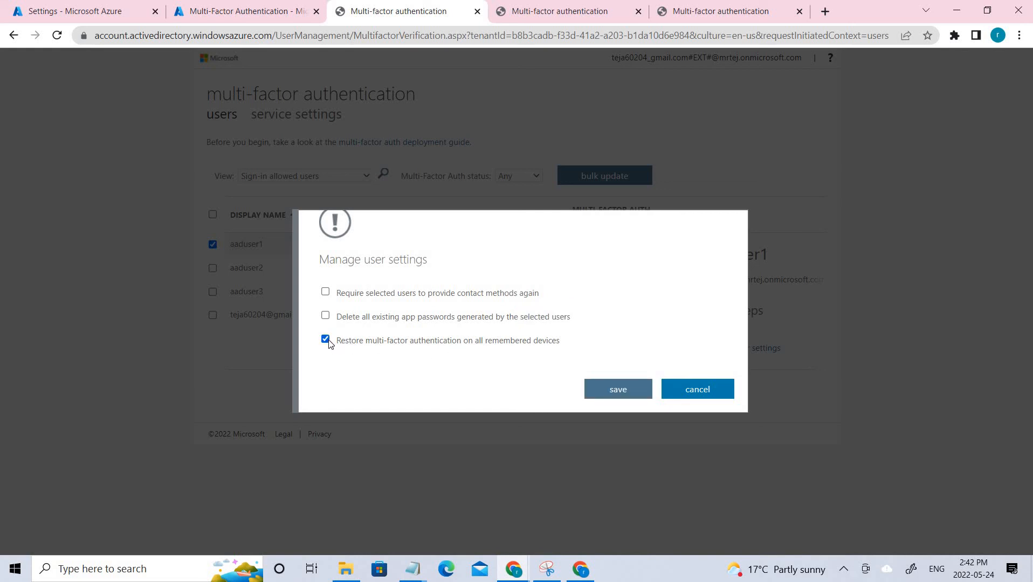
{"action": "left_click", "coordinate": [326, 341]}
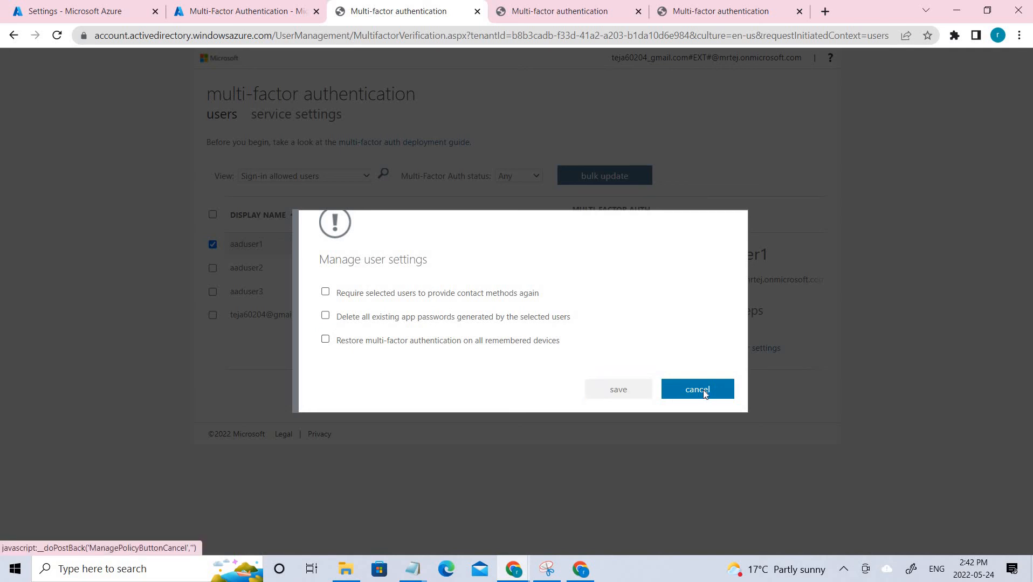
{"action": "left_click", "coordinate": [703, 390]}
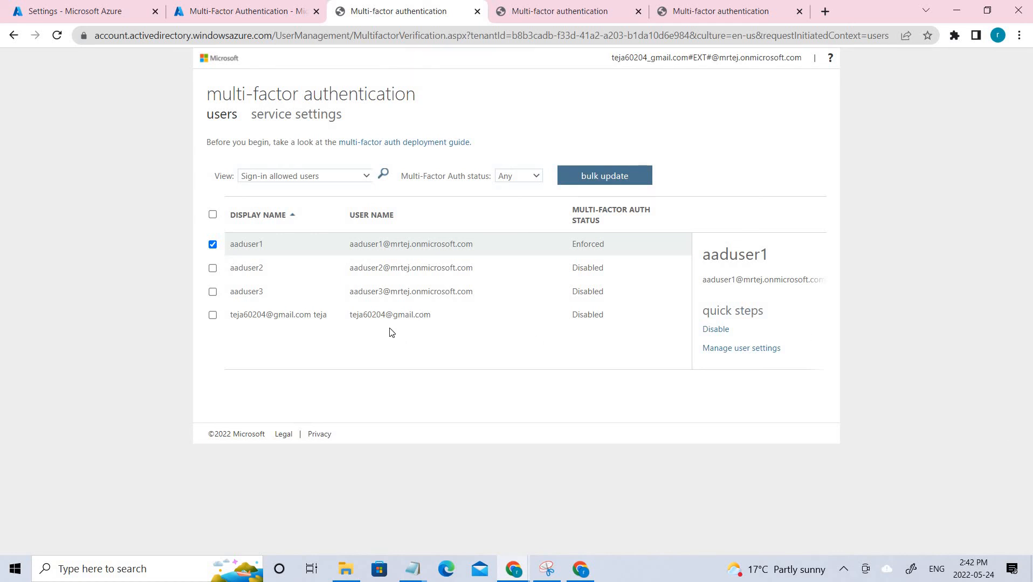
Return to the directory's Multi-Factor Authentication page and look over its Fraud alert settings
{"action": "left_click", "coordinate": [243, 11]}
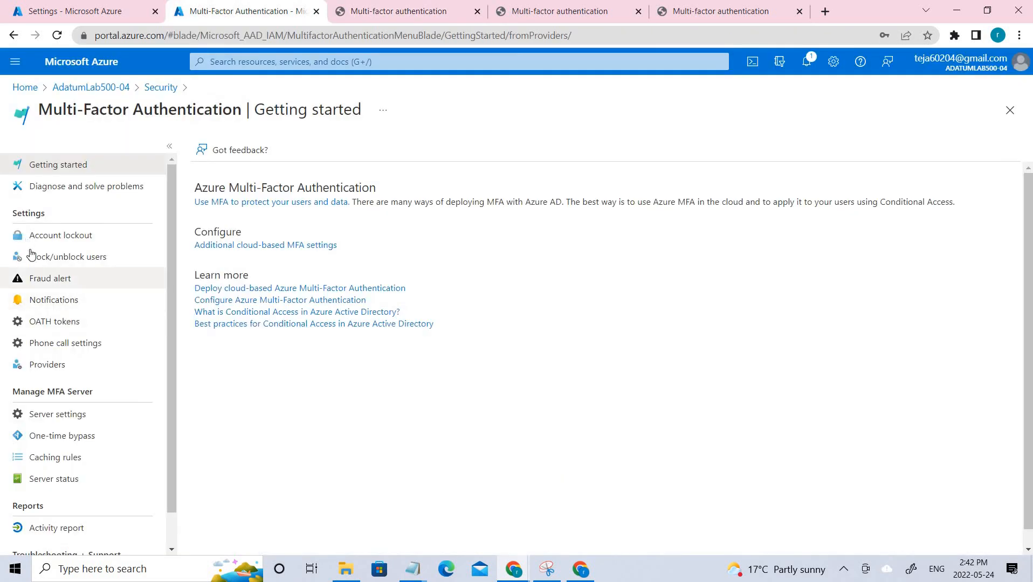
{"action": "left_click", "coordinate": [46, 280]}
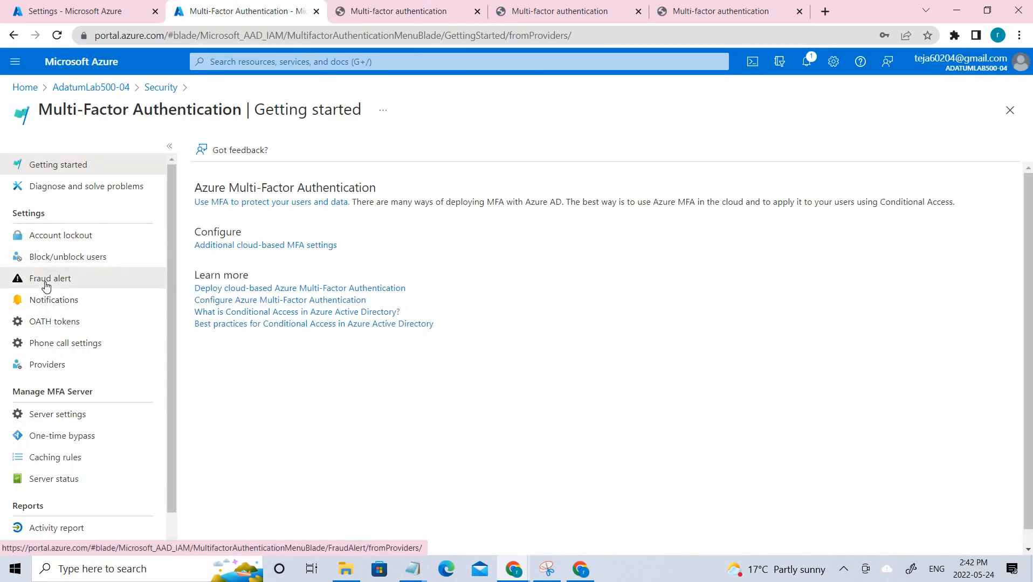
{"action": "key", "text": "Tab"}
{"action": "key", "text": "Tab"}
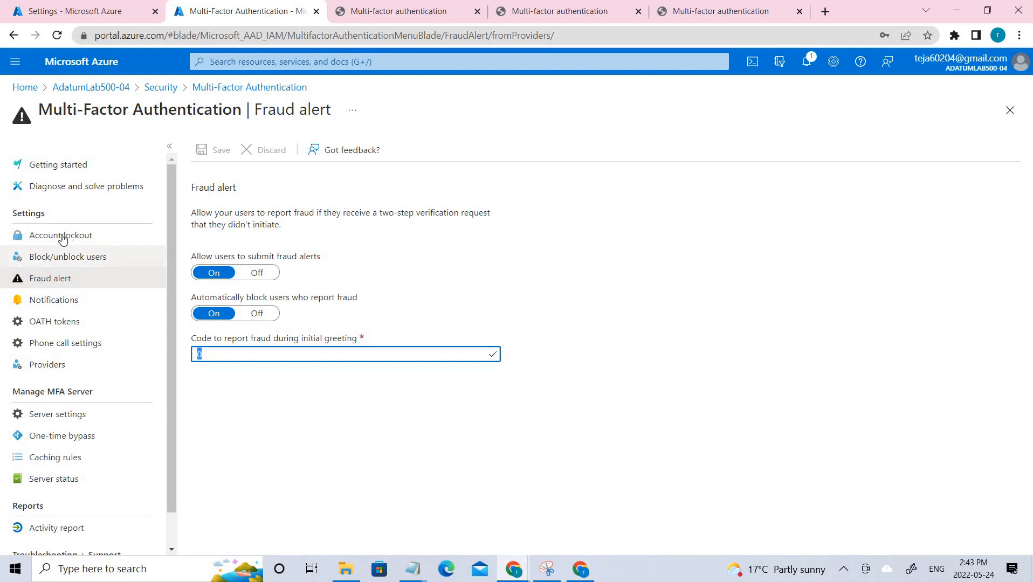
Open the Security defaults management from the AdatumLab500-04 tenant's properties
{"action": "left_click", "coordinate": [123, 90]}
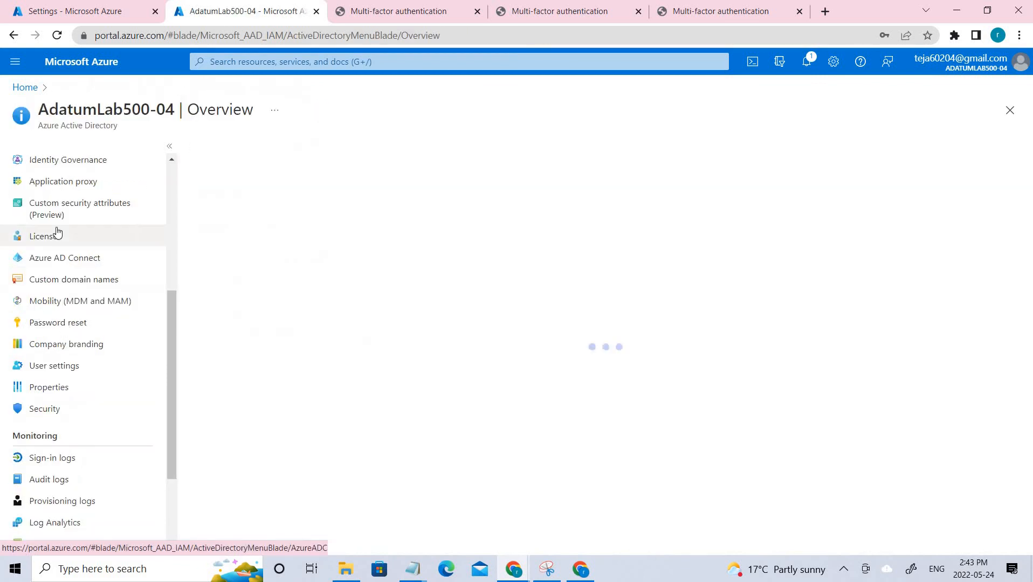
{"action": "scroll", "coordinate": [67, 441], "scroll_direction": "up", "scroll_amount": 5}
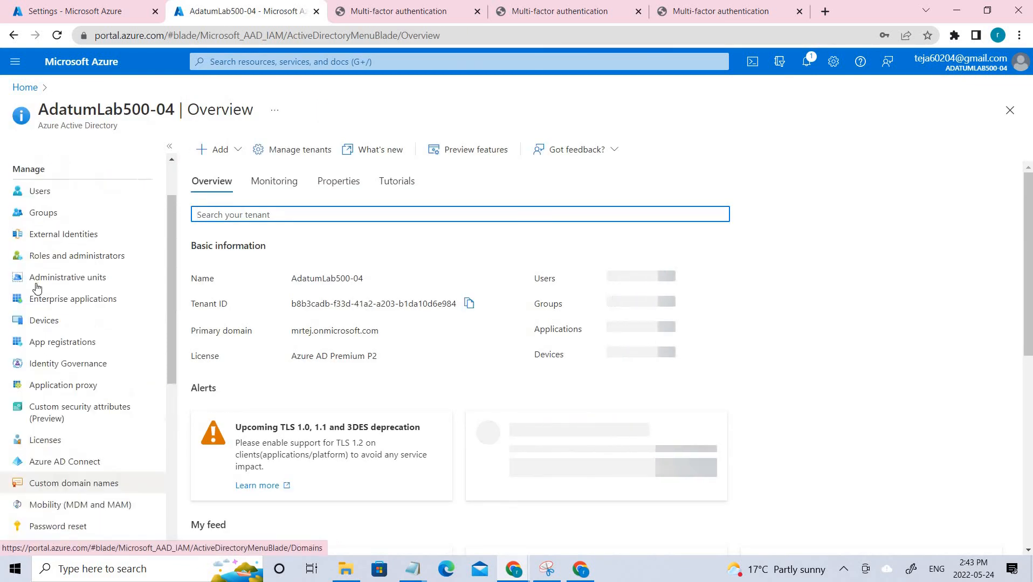
{"action": "scroll", "coordinate": [56, 342], "scroll_direction": "down", "scroll_amount": 4}
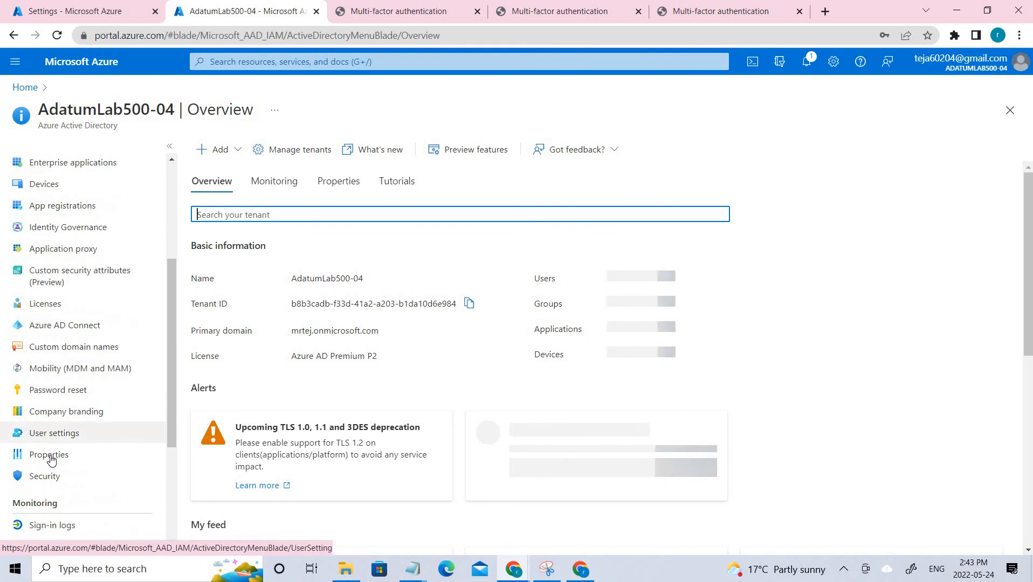
{"action": "left_click", "coordinate": [49, 456]}
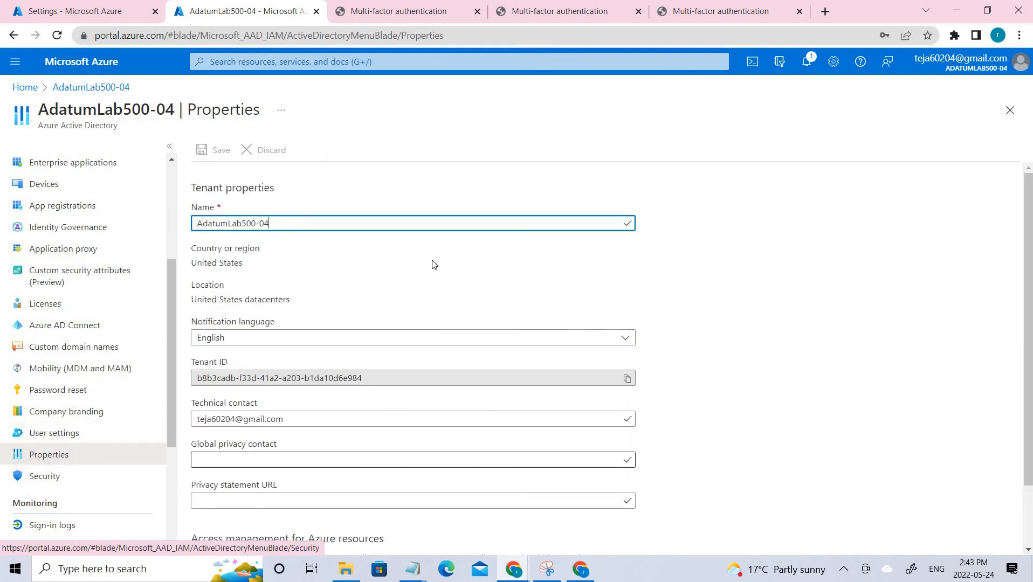
{"action": "scroll", "coordinate": [366, 351], "scroll_direction": "down", "scroll_amount": 1}
{"action": "scroll", "coordinate": [367, 352], "scroll_direction": "down", "scroll_amount": 2}
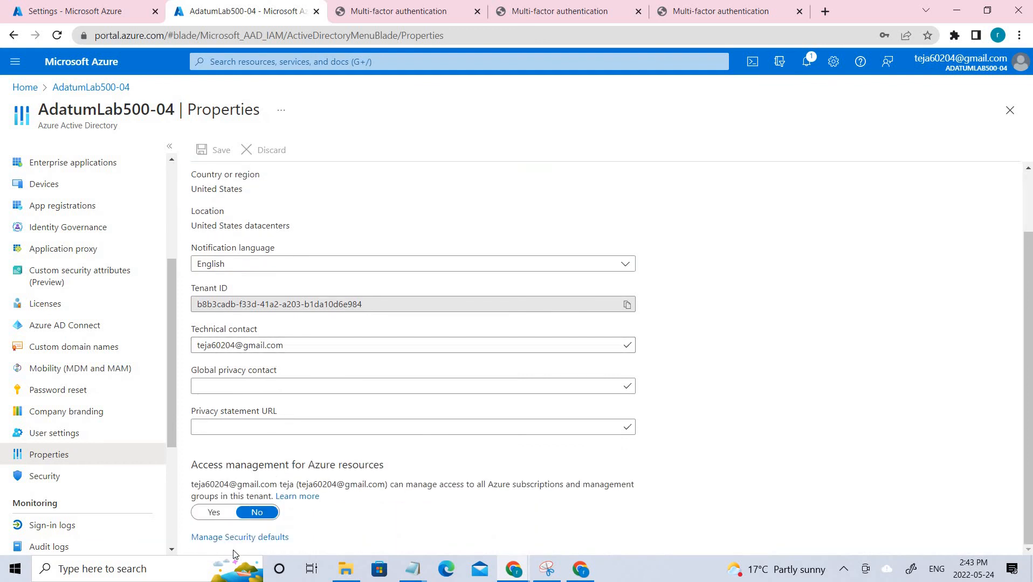
{"action": "left_click", "coordinate": [267, 539]}
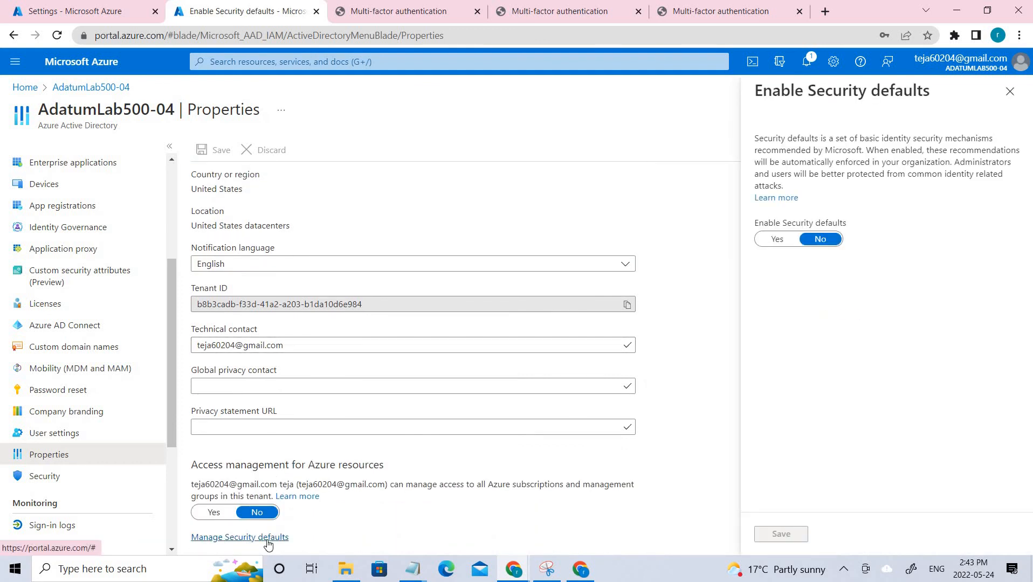
Set Enable Security defaults to Yes and save the policy
{"action": "left_click", "coordinate": [775, 241]}
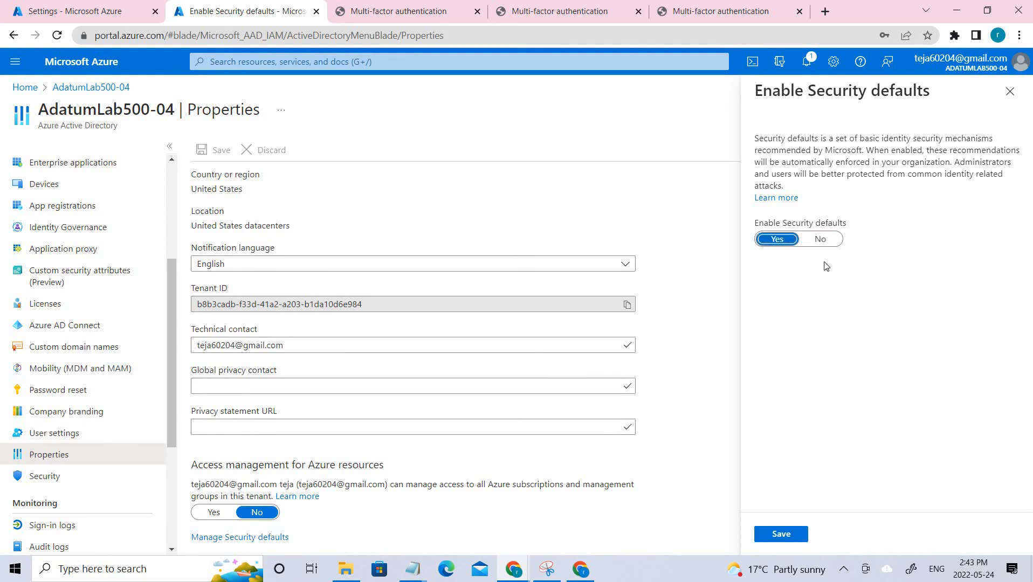
{"action": "left_click", "coordinate": [822, 241]}
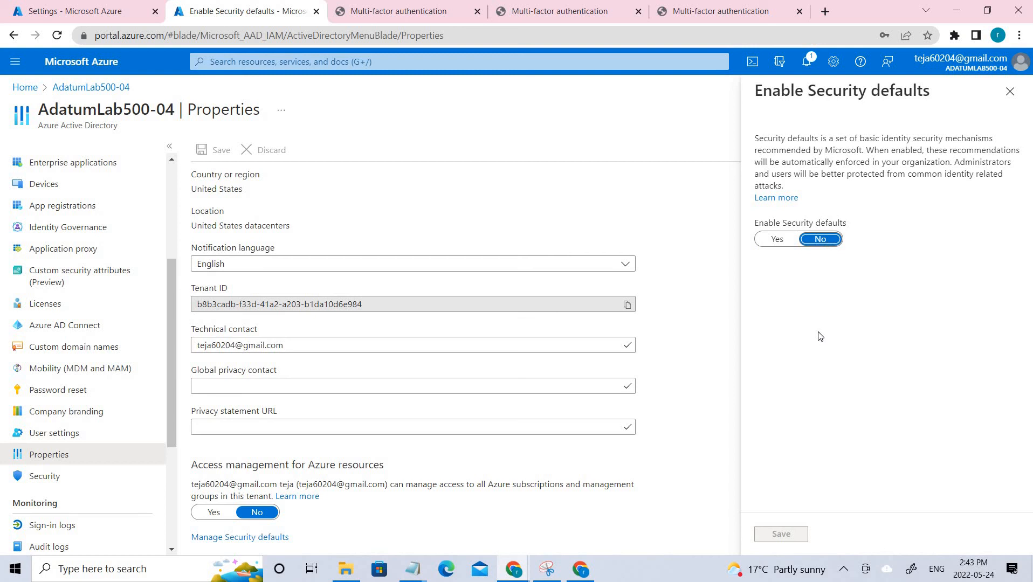
{"action": "left_click", "coordinate": [777, 241]}
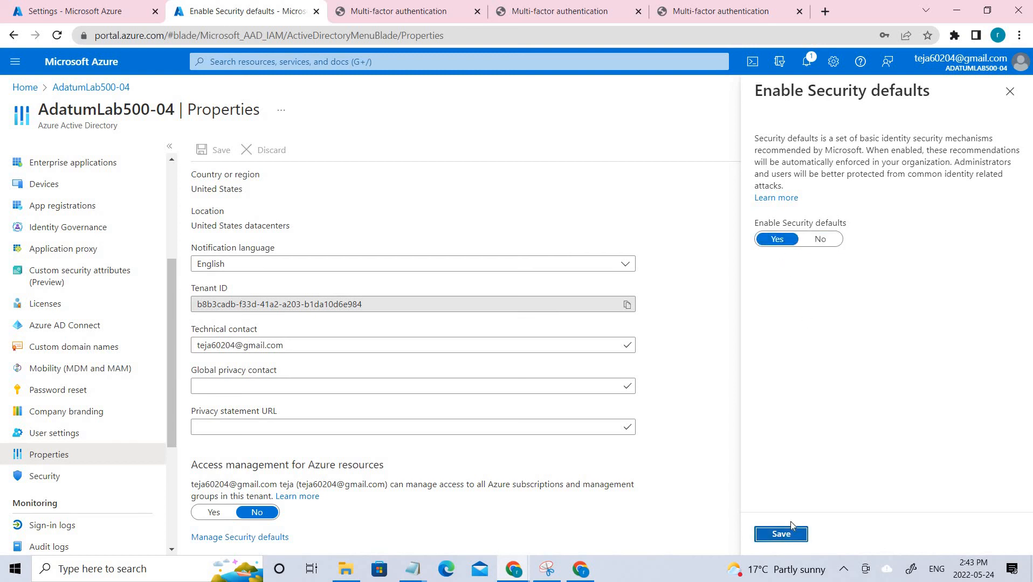
{"action": "left_click", "coordinate": [788, 533]}
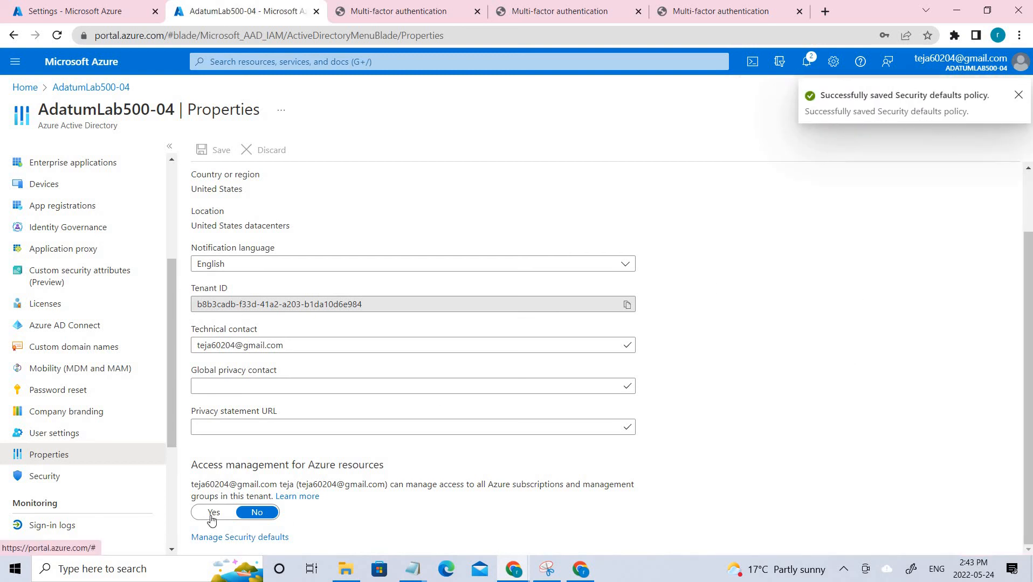
Set Enable Security defaults to No with the reason "My organization is using Conditional Access" and save the policy
{"action": "left_click", "coordinate": [268, 538]}
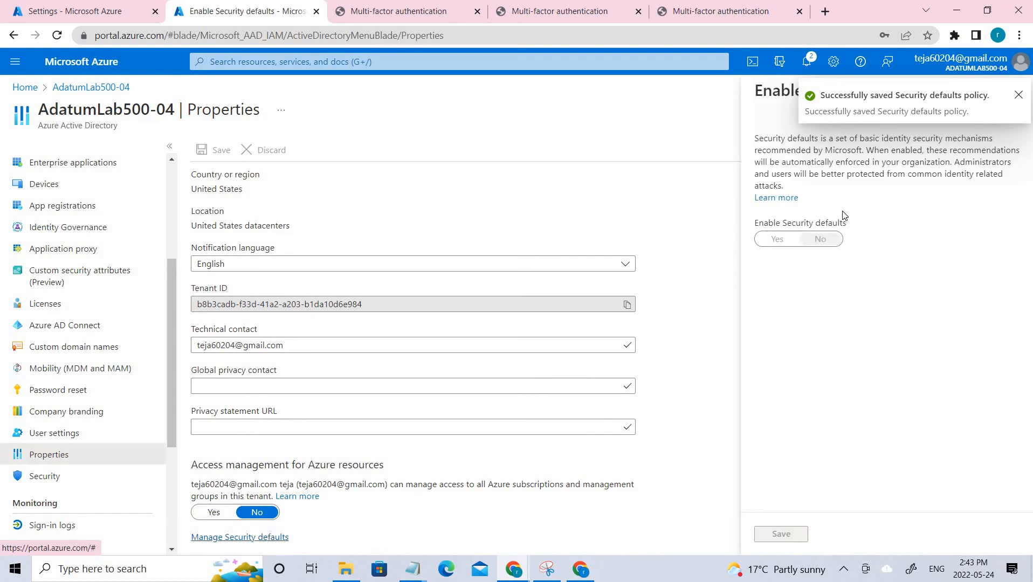
{"action": "left_click", "coordinate": [821, 239]}
{"action": "left_click", "coordinate": [784, 338]}
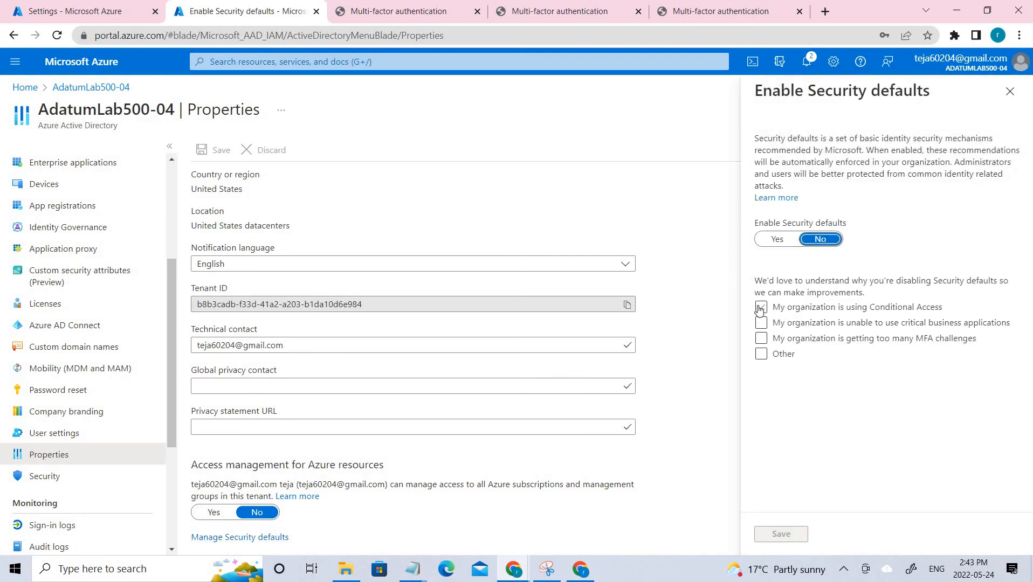
{"action": "left_click_drag", "start_coordinate": [959, 308], "coordinate": [852, 308]}
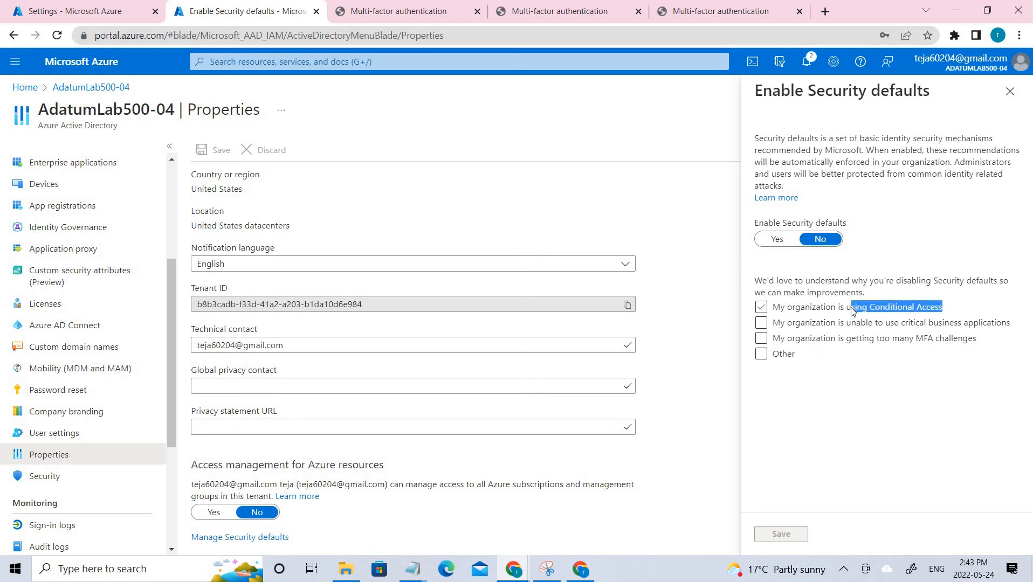
{"action": "left_click", "coordinate": [762, 308]}
{"action": "left_click", "coordinate": [781, 534]}
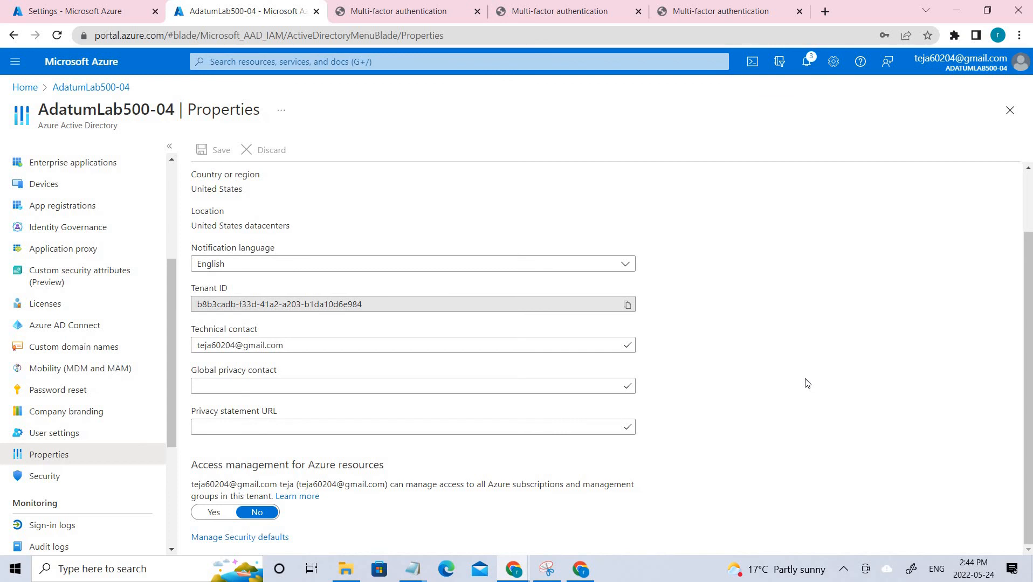
Open portal.azure.com in a new Incognito window and move the window clear of the tenant page
{"action": "key", "text": "ctrl+shift+n"}
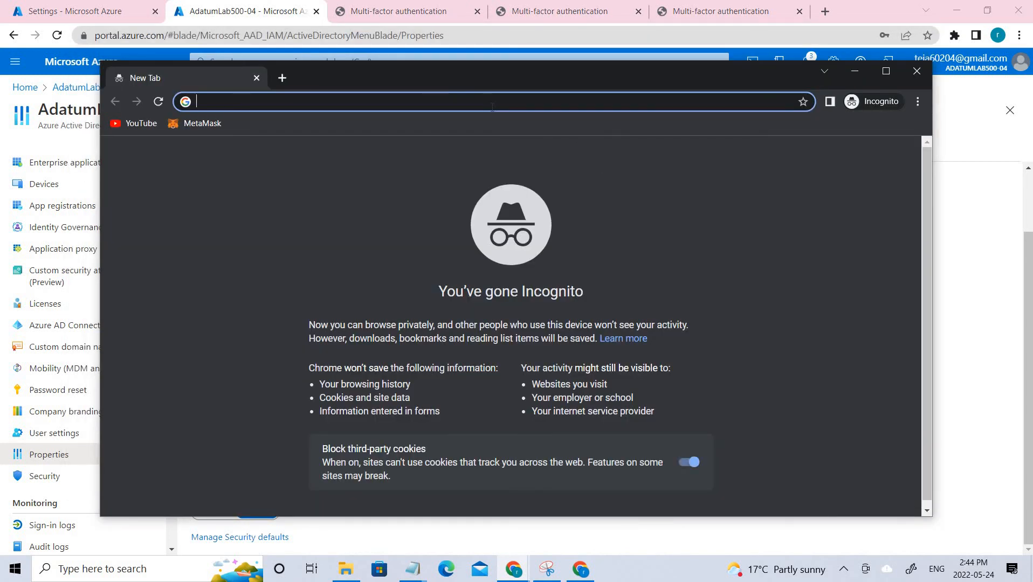
{"action": "type", "text": "po"}
{"action": "key", "text": "Return"}
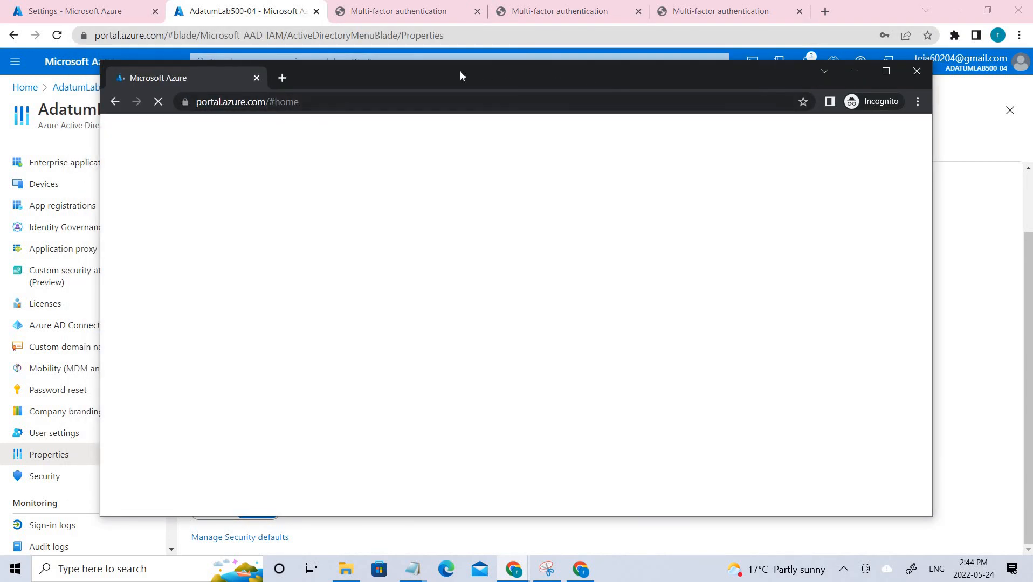
{"action": "left_click_drag", "start_coordinate": [460, 71], "coordinate": [685, 213]}
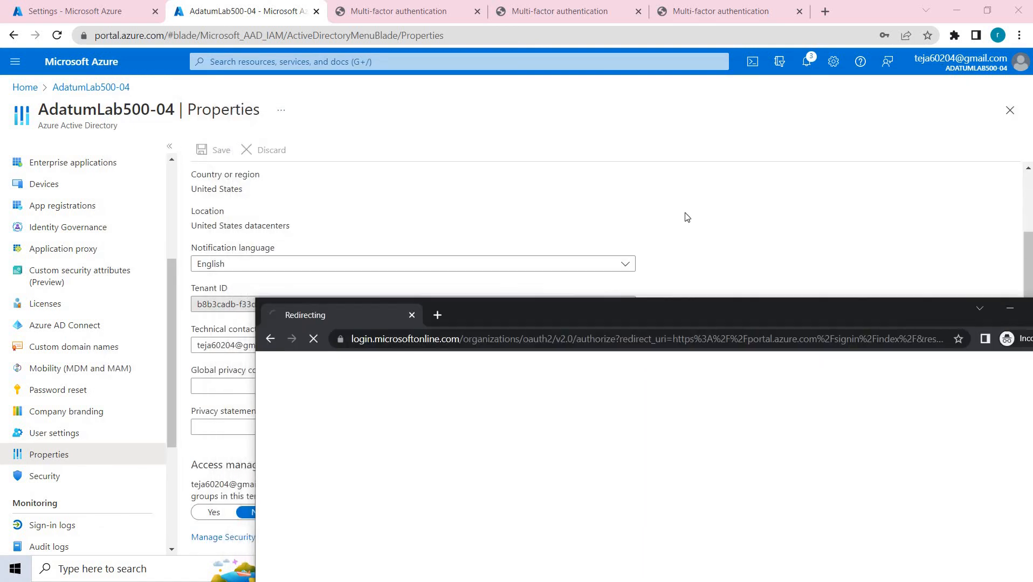
Open aaduser1's profile from the AdatumLab500-04 users and copy its user principal name
{"action": "left_click", "coordinate": [685, 217]}
{"action": "left_click", "coordinate": [81, 88]}
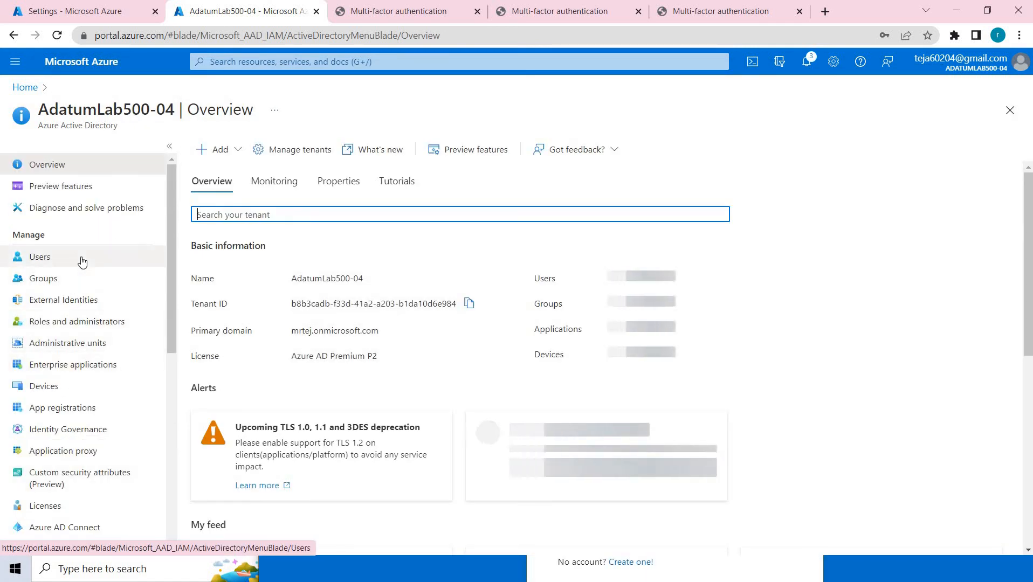
{"action": "left_click", "coordinate": [82, 262]}
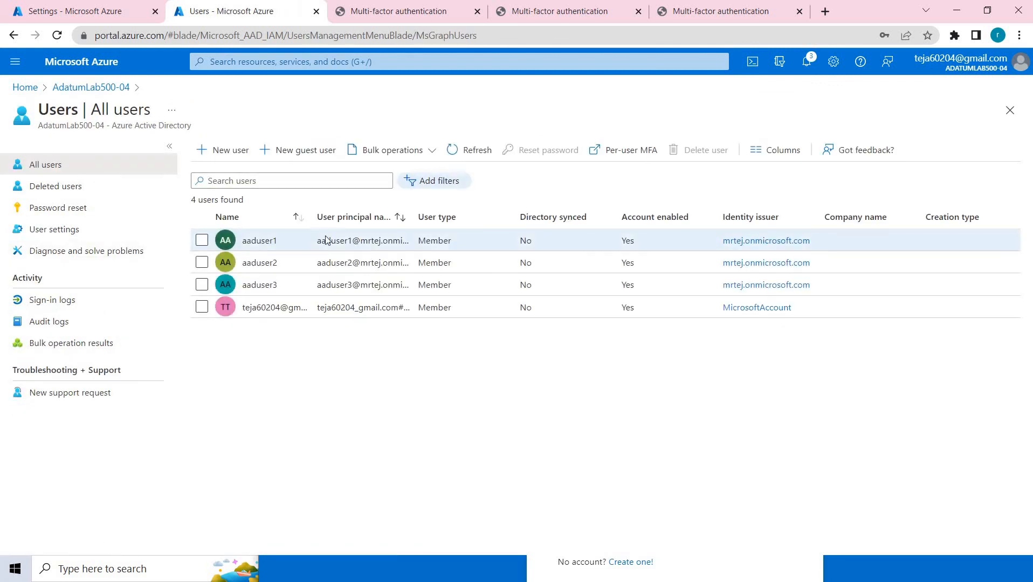
{"action": "left_click", "coordinate": [260, 240]}
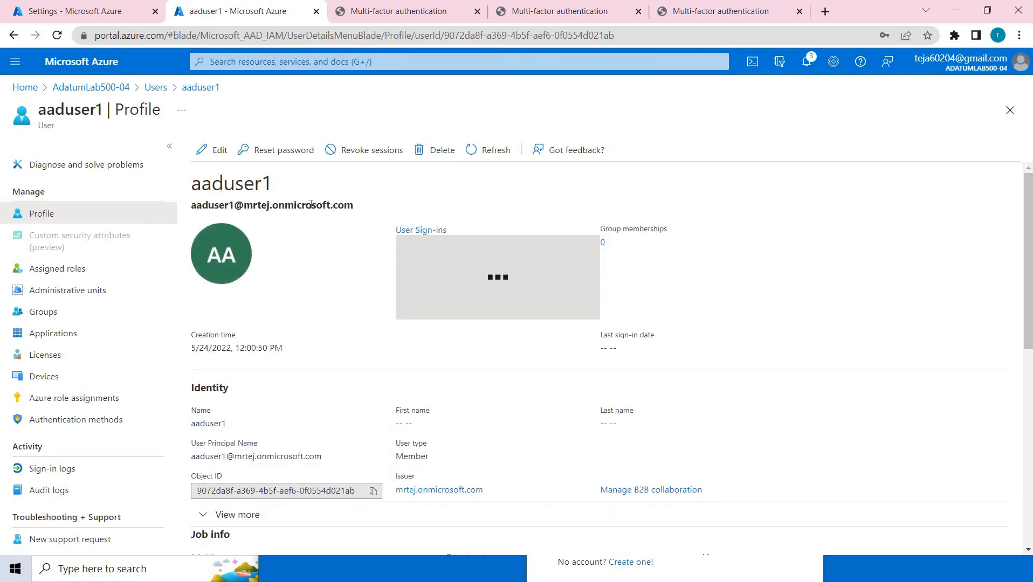
{"action": "left_click_drag", "start_coordinate": [354, 205], "coordinate": [184, 212]}
{"action": "right_click", "coordinate": [208, 210]}
{"action": "left_click", "coordinate": [227, 218]}
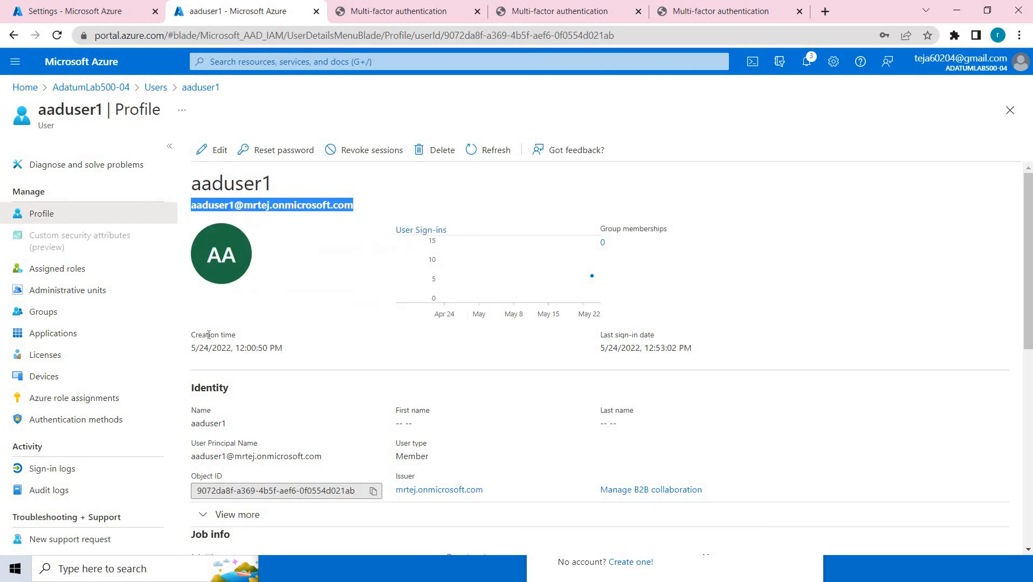
Submit aaduser1's copied user principal name on the Incognito window's Microsoft Azure sign-in page
{"action": "key", "text": "alt+Tab"}
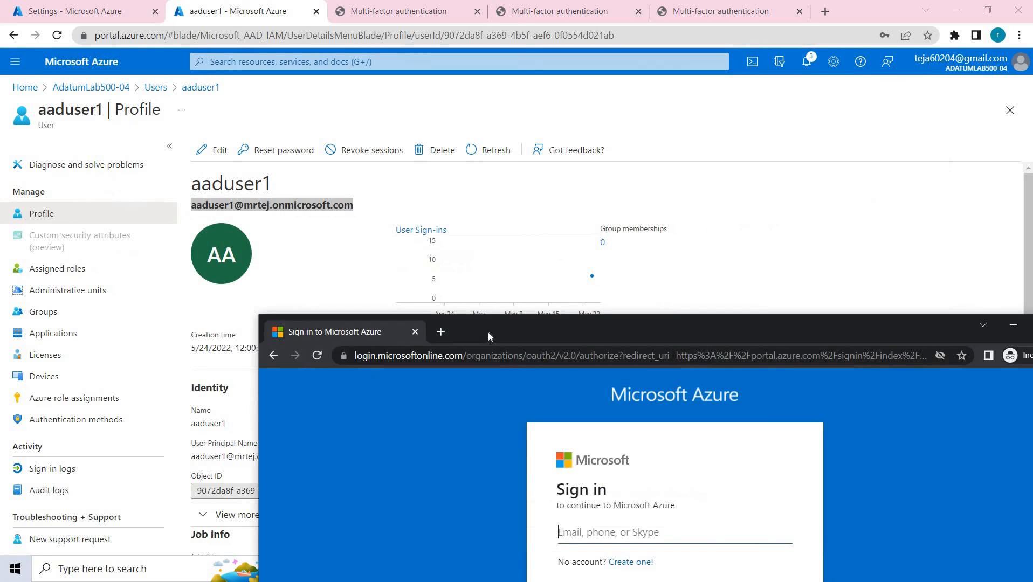
{"action": "left_click_drag", "start_coordinate": [489, 331], "coordinate": [404, 139]}
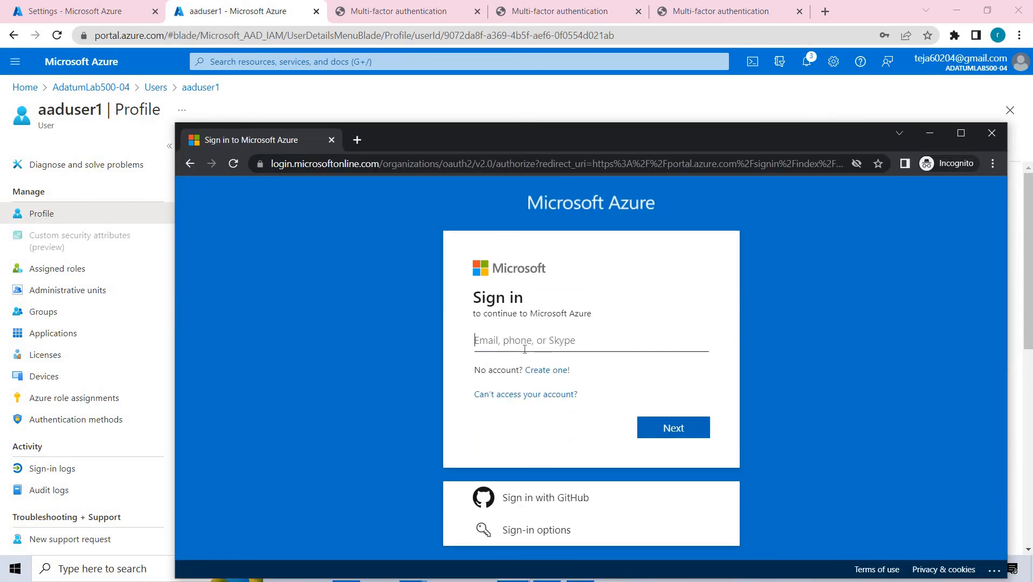
{"action": "key", "text": "ctrl+v"}
{"action": "left_click", "coordinate": [669, 428]}
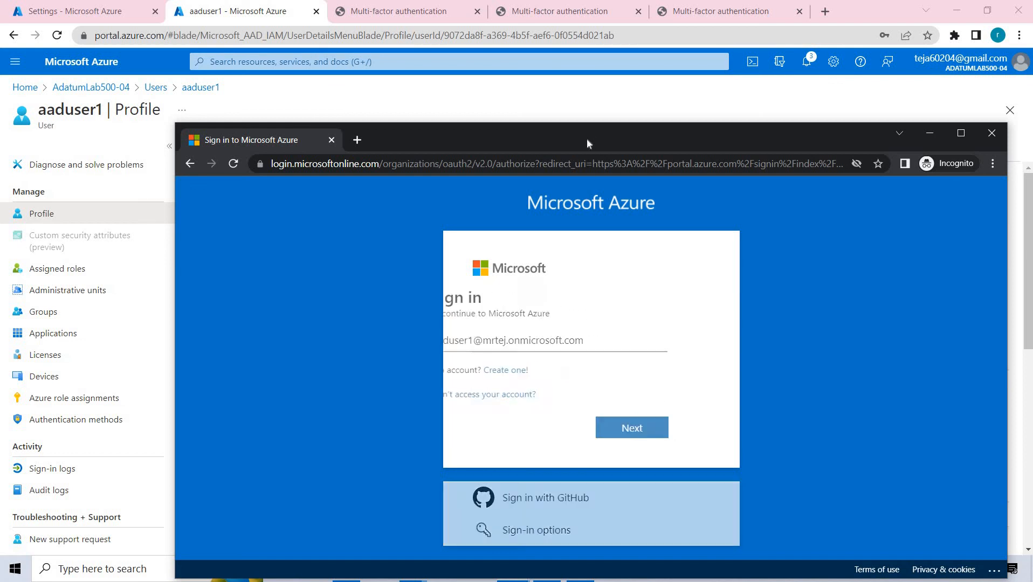
{"action": "left_click_drag", "start_coordinate": [540, 129], "coordinate": [493, 60]}
Enter aaduser1's account password and sign in to Microsoft Azure
{"action": "left_click", "coordinate": [501, 338]}
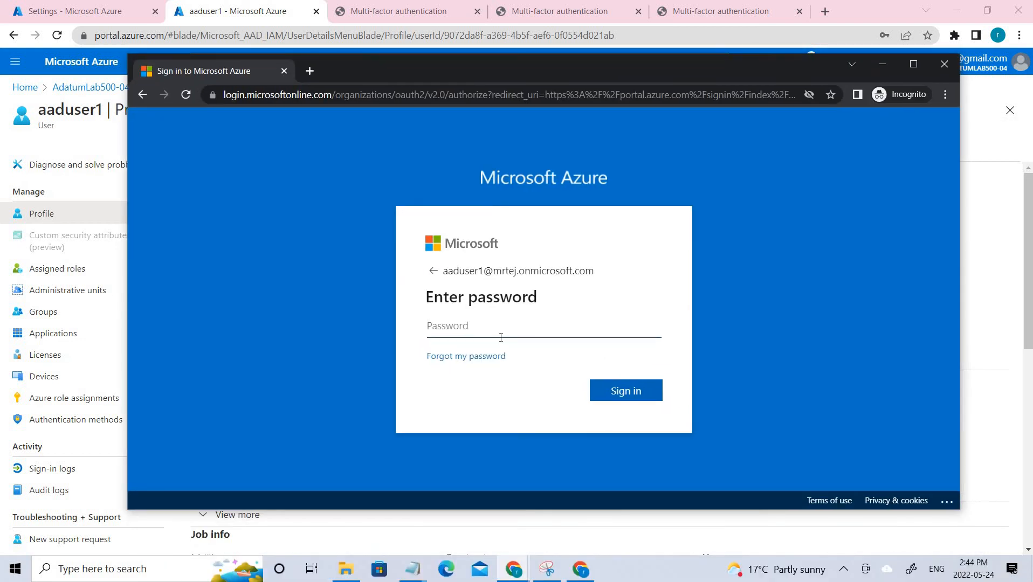
{"action": "type", "text": "••••••••••••"}
{"action": "left_click", "coordinate": [649, 391]}
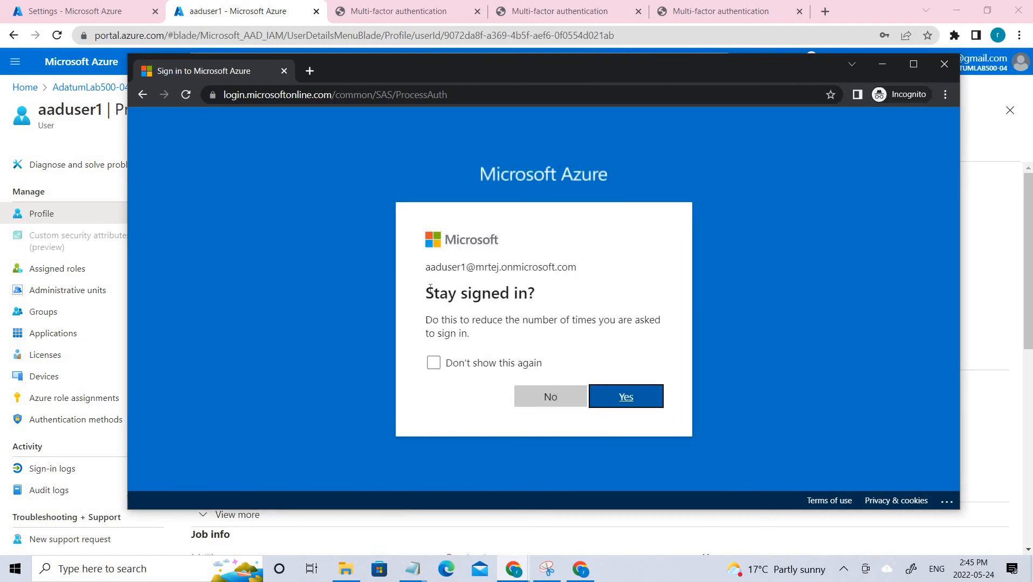
Decline staying signed in as aaduser1, view the Azure home page and close the Incognito window
{"action": "triple_click", "coordinate": [554, 295]}
{"action": "left_click", "coordinate": [553, 403]}
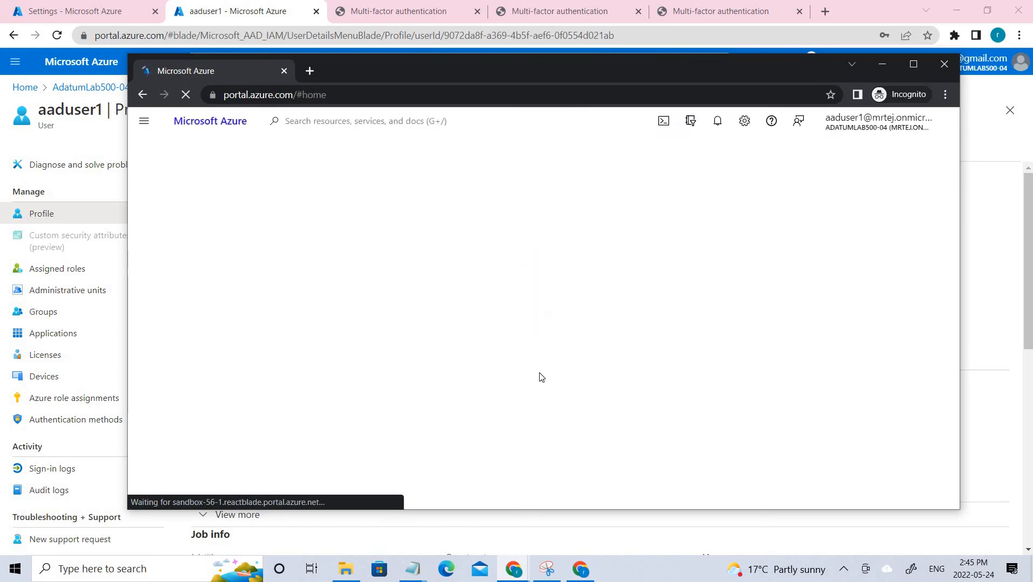
{"action": "key", "text": "ctrl+a"}
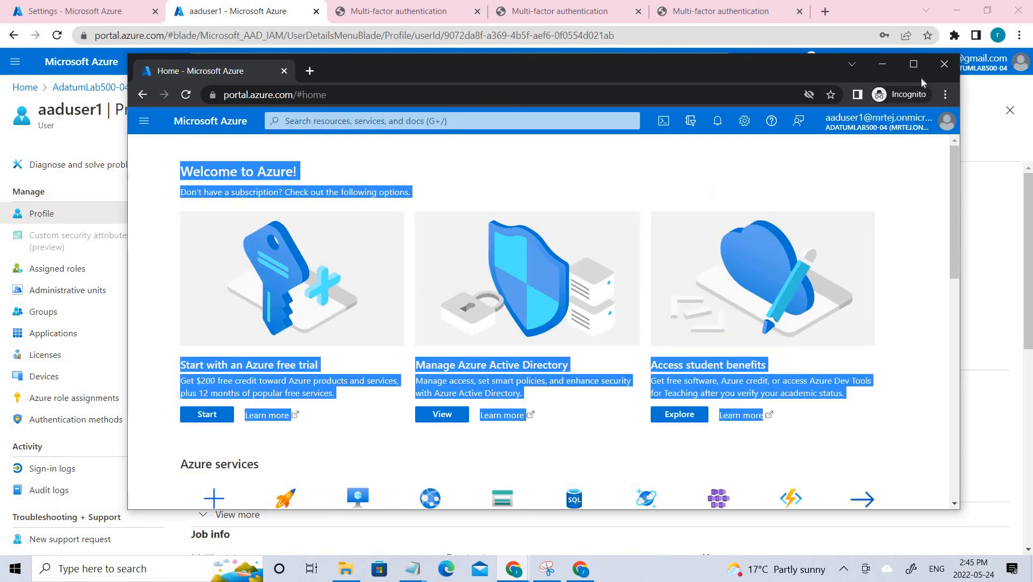
{"action": "left_click", "coordinate": [947, 64]}
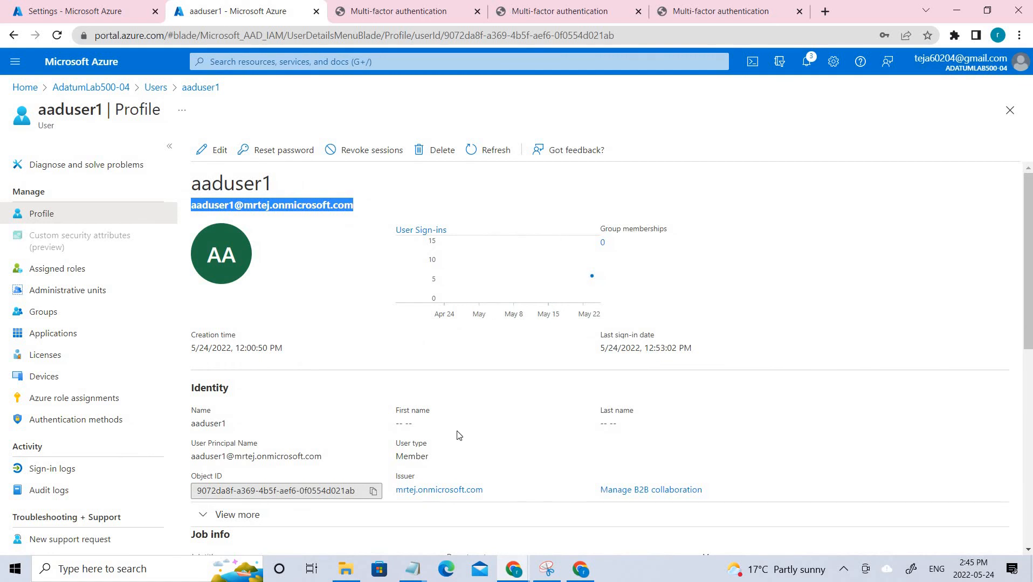
Disable multi-factor authentication for aaduser1 on the multi-factor authentication users page
{"action": "scroll", "coordinate": [458, 436], "scroll_direction": "down", "scroll_amount": 4}
{"action": "scroll", "coordinate": [458, 436], "scroll_direction": "down", "scroll_amount": 5}
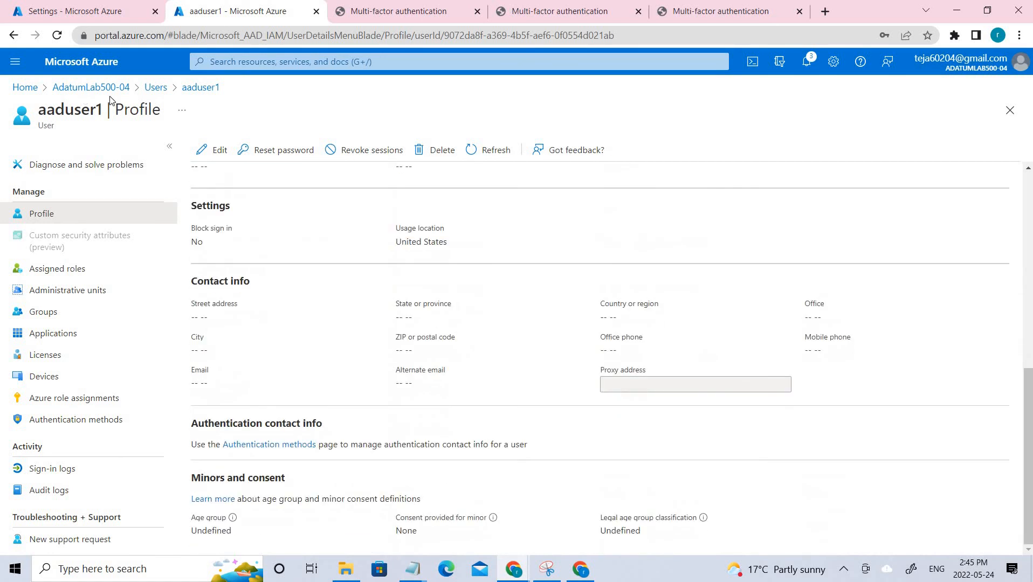
{"action": "scroll", "coordinate": [458, 435], "scroll_direction": "up", "scroll_amount": 7}
{"action": "left_click", "coordinate": [396, 11]}
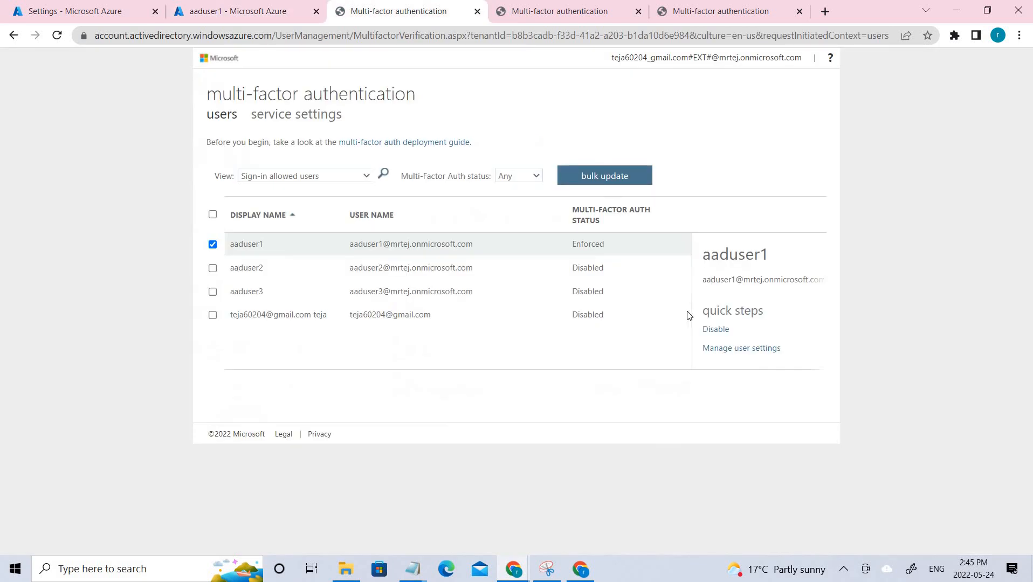
{"action": "left_click", "coordinate": [715, 329]}
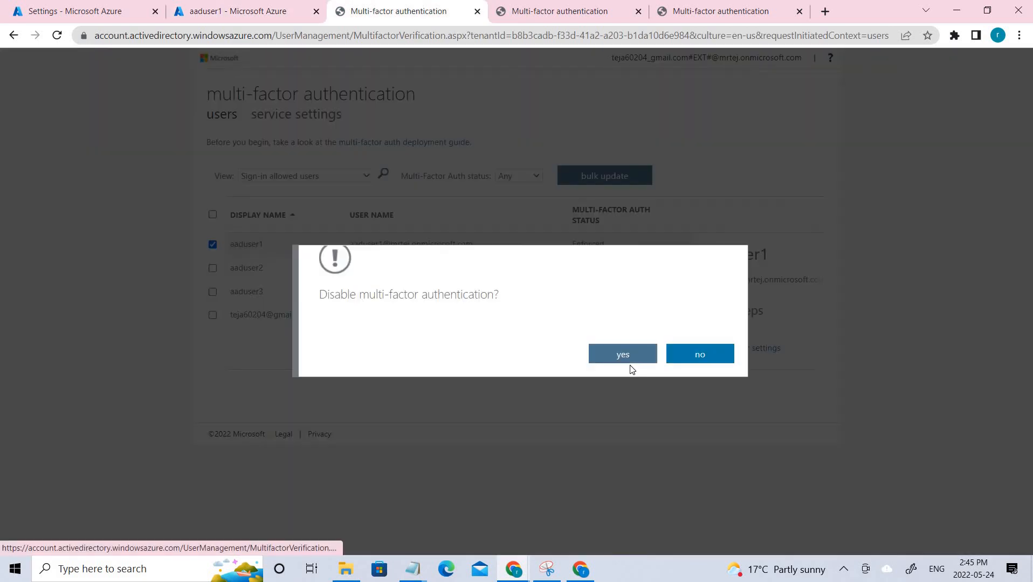
{"action": "left_click", "coordinate": [627, 354]}
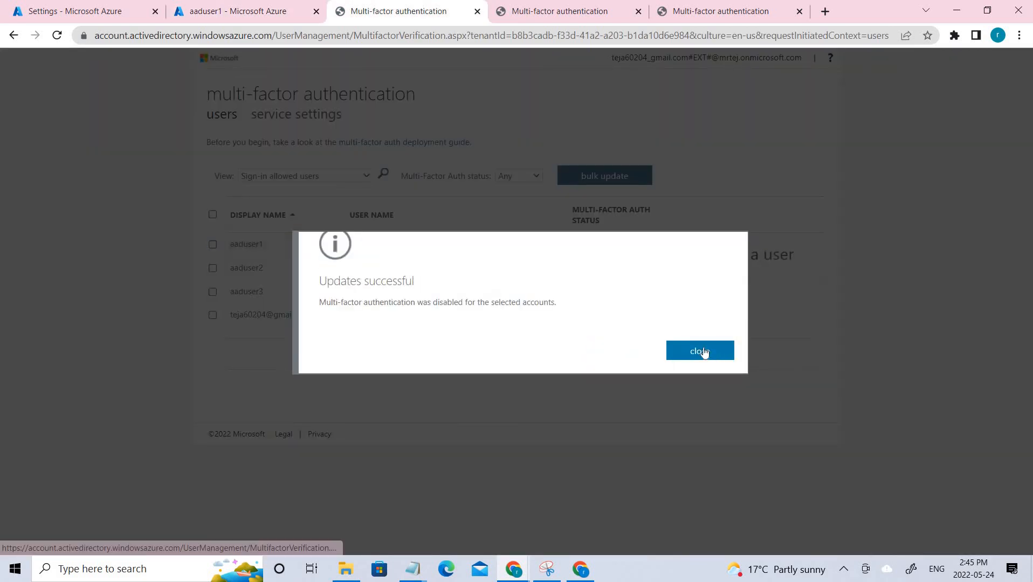
{"action": "left_click", "coordinate": [703, 351]}
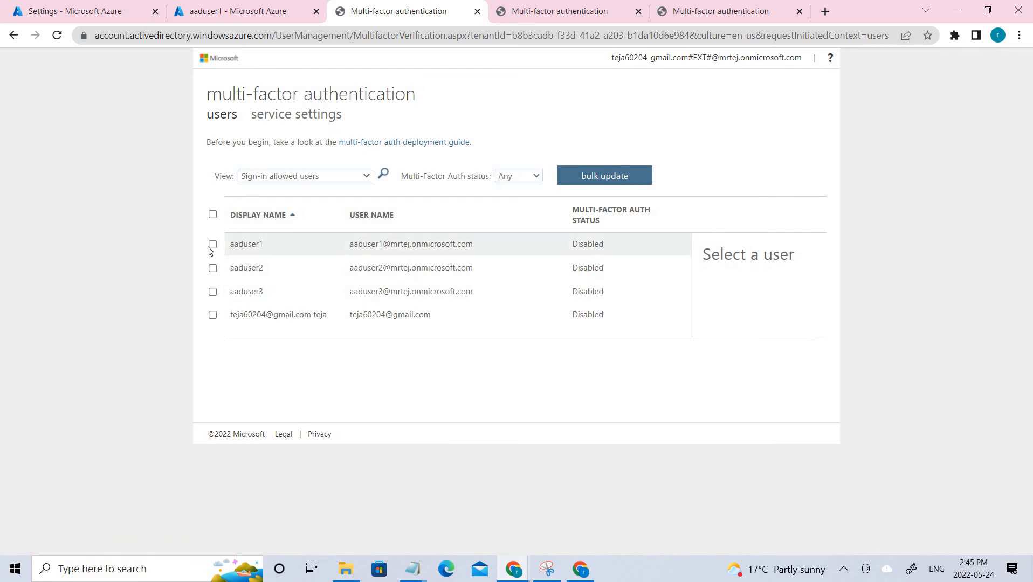
Enable multi-factor authentication for aaduser1 again
{"action": "left_click", "coordinate": [715, 330]}
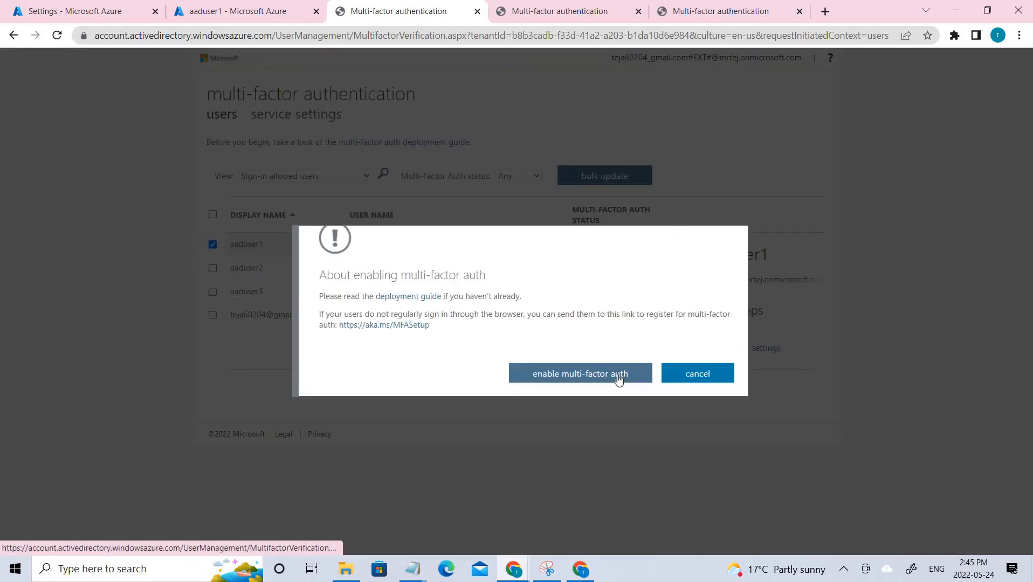
{"action": "left_click", "coordinate": [594, 373]}
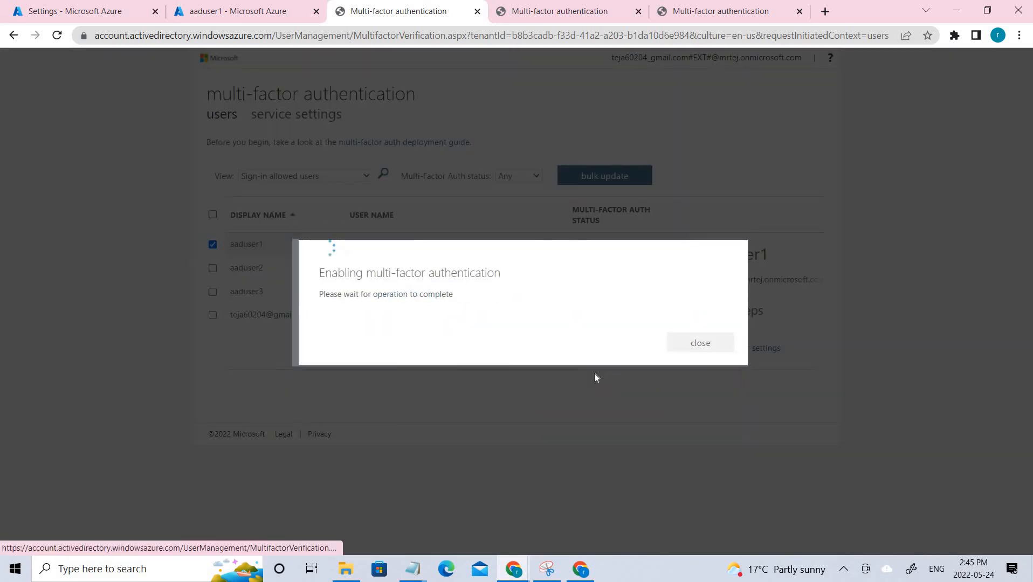
{"action": "left_click", "coordinate": [700, 351]}
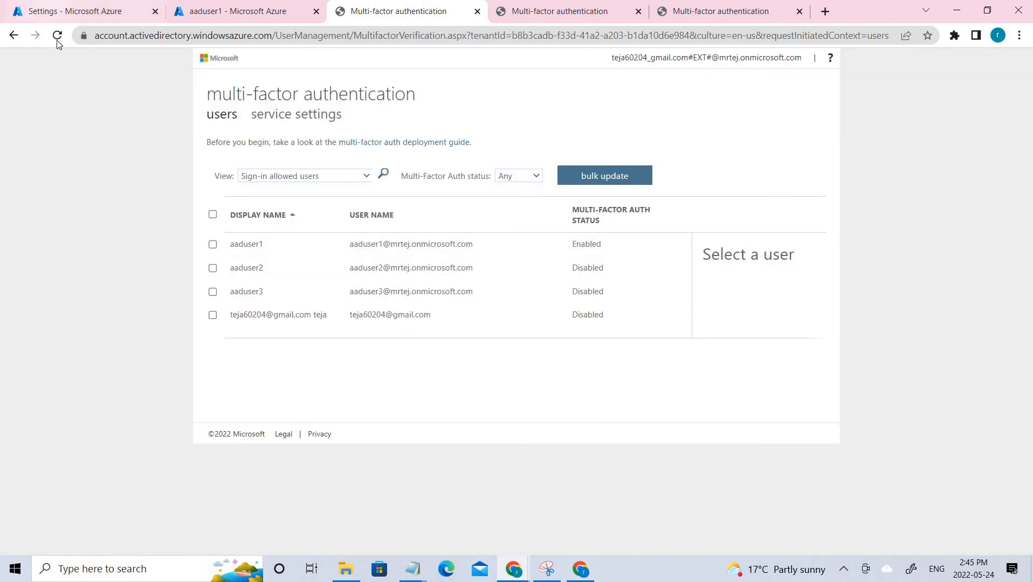
Reload the multi-factor authentication users page and examine the Disable and Enforce quick steps for aaduser1
{"action": "left_click", "coordinate": [58, 36]}
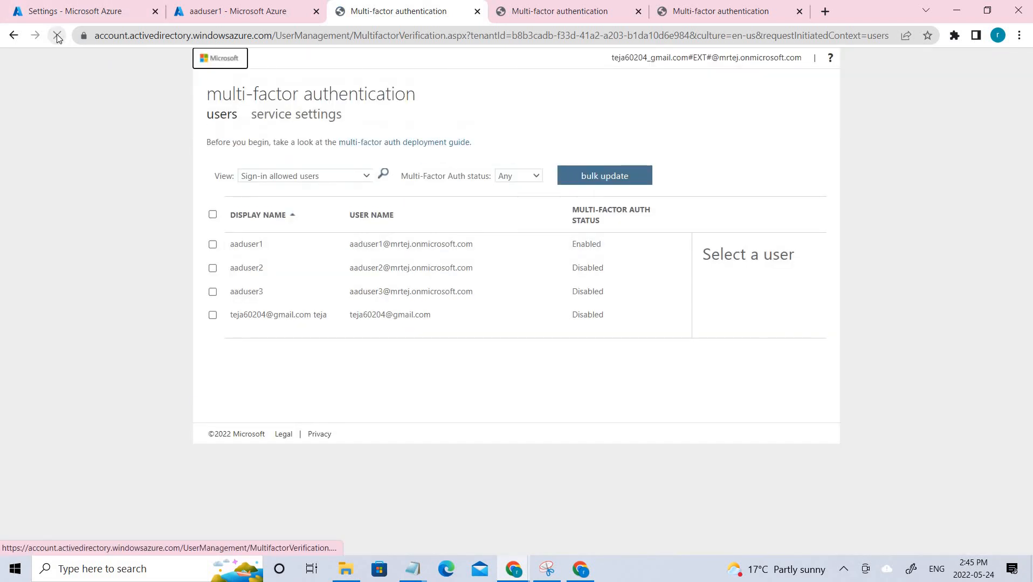
{"action": "left_click", "coordinate": [239, 245]}
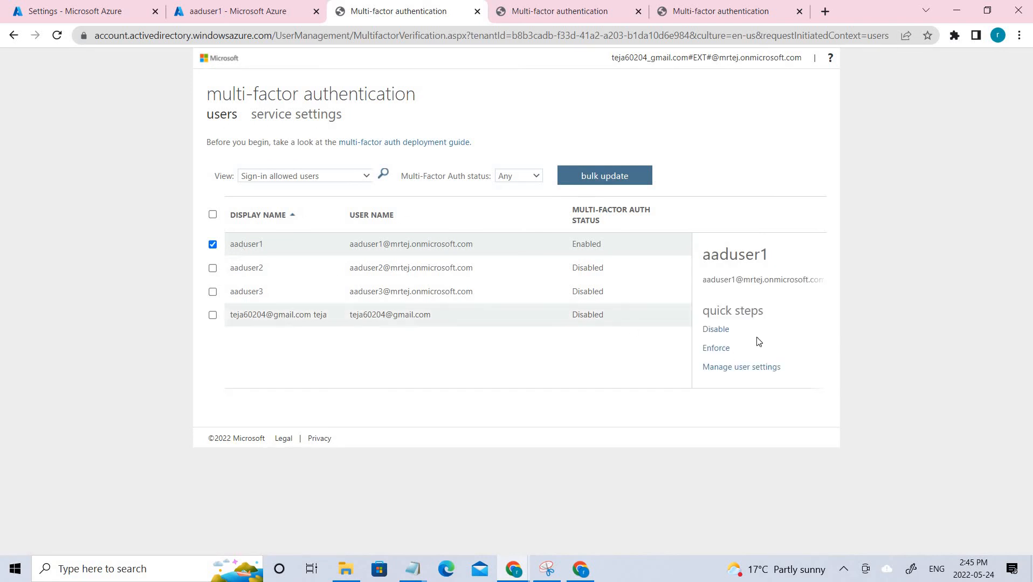
{"action": "double_click", "coordinate": [704, 333]}
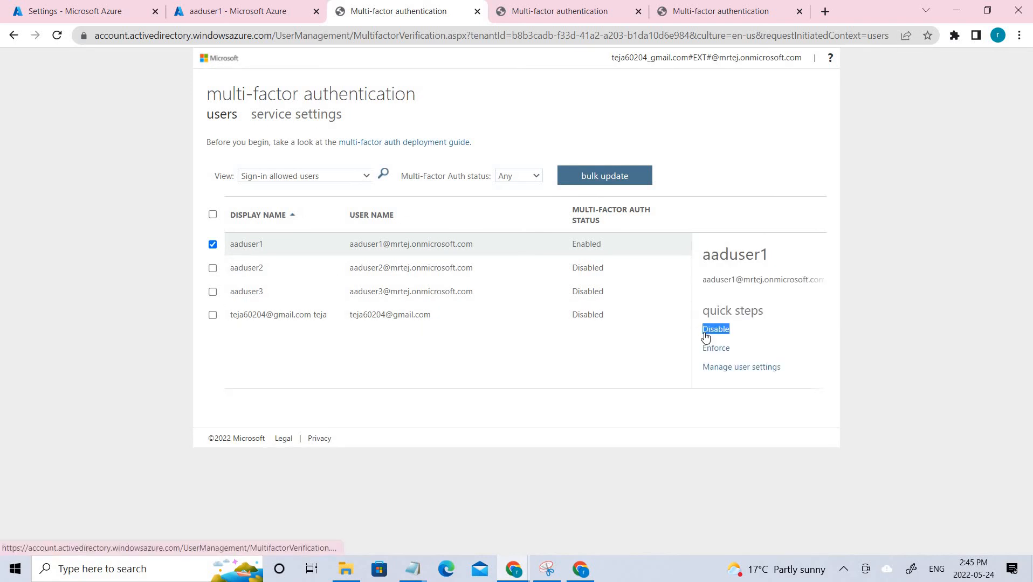
{"action": "double_click", "coordinate": [712, 348]}
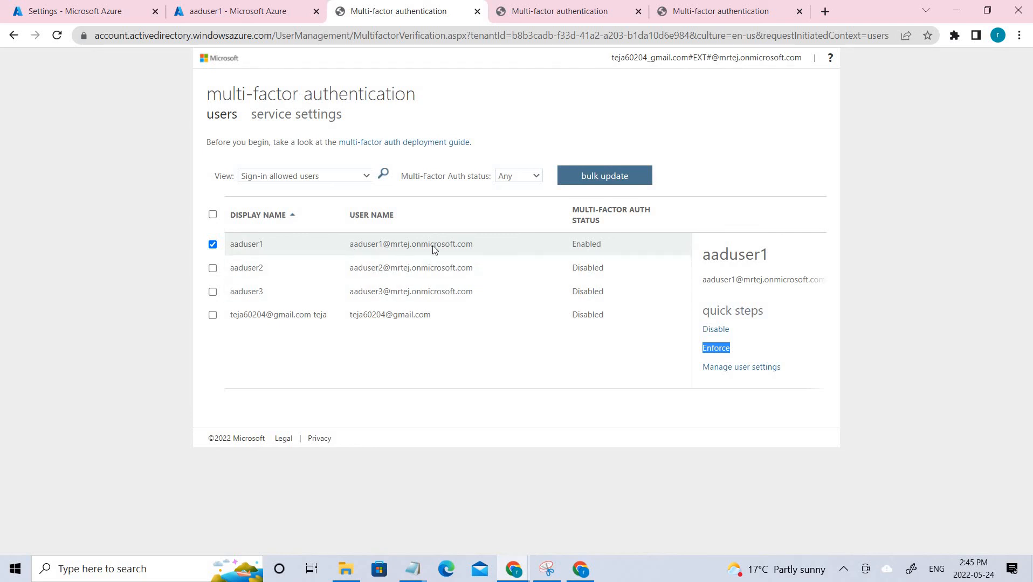
{"action": "left_click", "coordinate": [404, 249]}
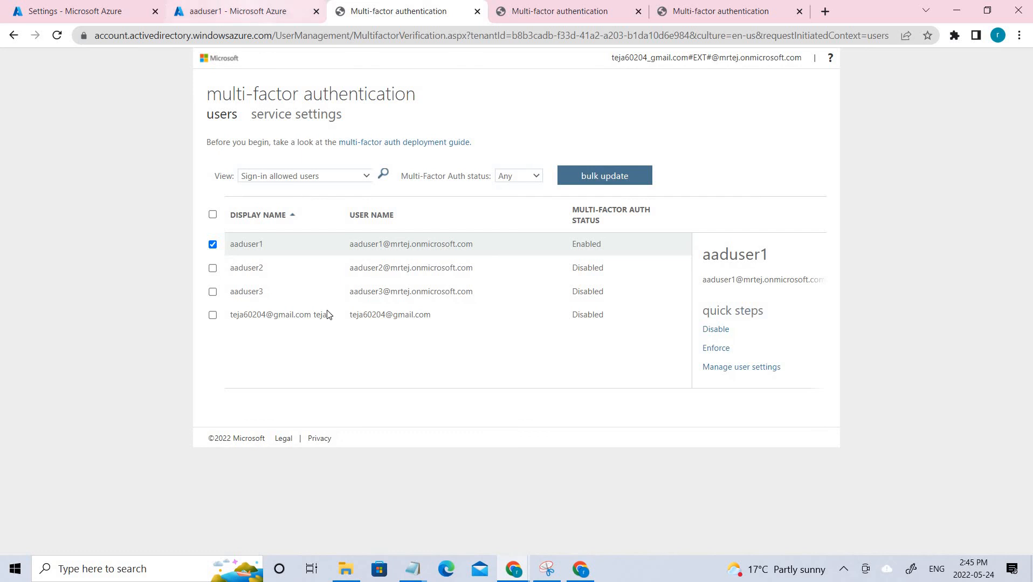
Return to aaduser1's profile in the directory and copy its user principal name again
{"action": "left_click", "coordinate": [241, 5]}
{"action": "scroll", "coordinate": [330, 304], "scroll_direction": "up", "scroll_amount": 2}
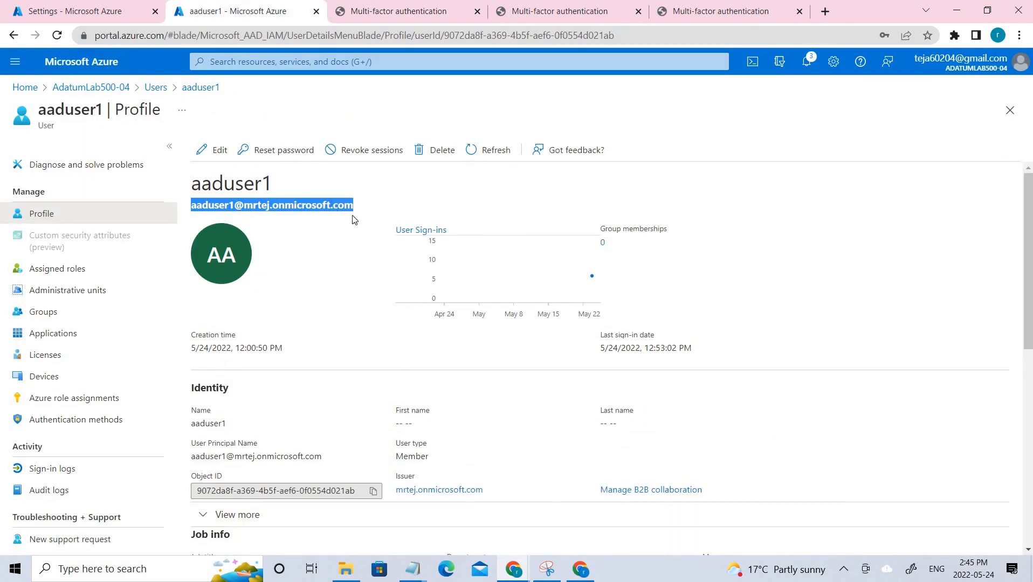
{"action": "right_click", "coordinate": [336, 207]}
{"action": "left_click", "coordinate": [351, 214]}
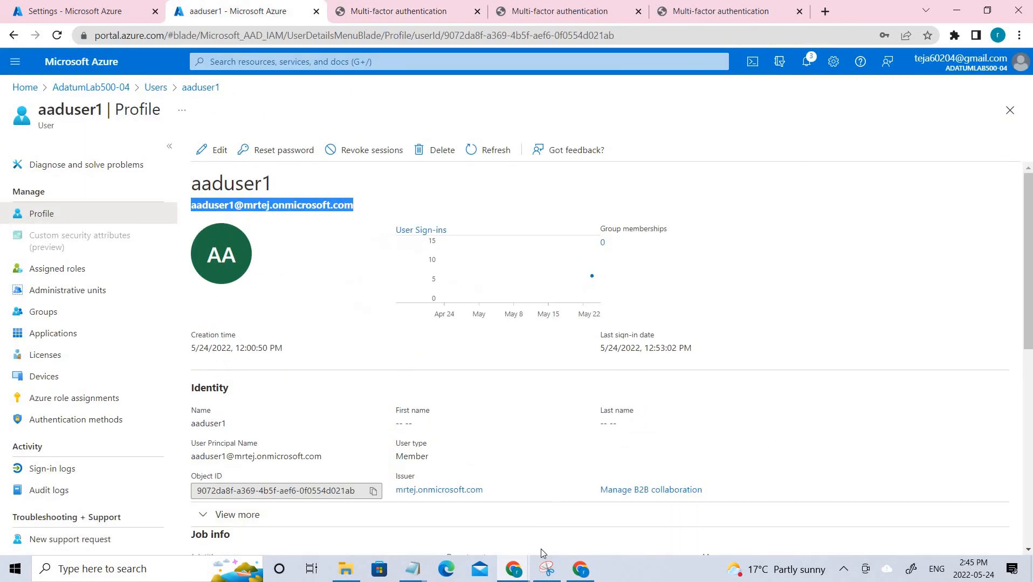
Open a fresh Incognito window and load the Azure portal's sign-in page
{"action": "left_click", "coordinate": [1010, 394]}
{"action": "key", "text": "ctrl+shift+n"}
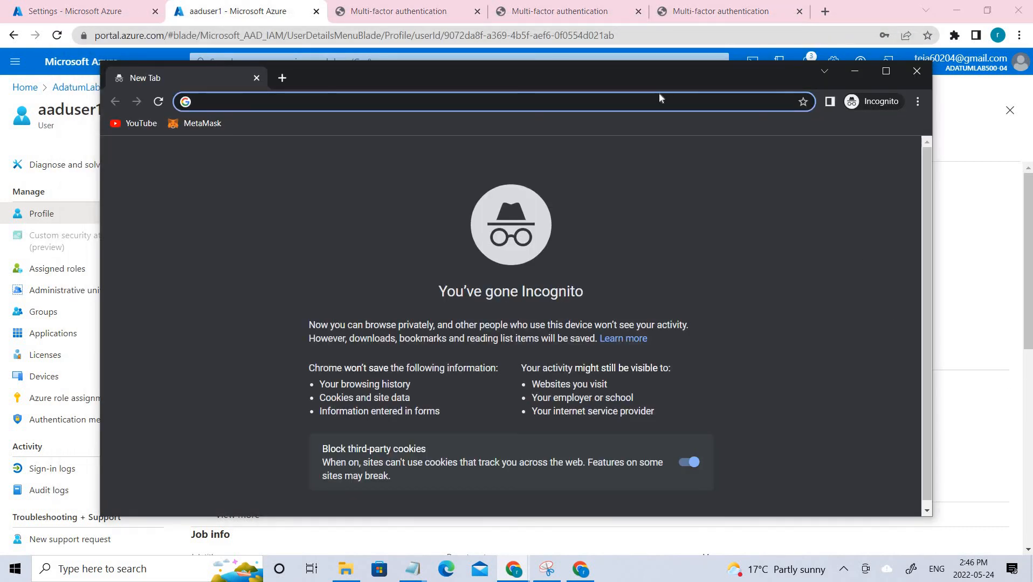
{"action": "type", "text": "po"}
{"action": "key", "text": "Return"}
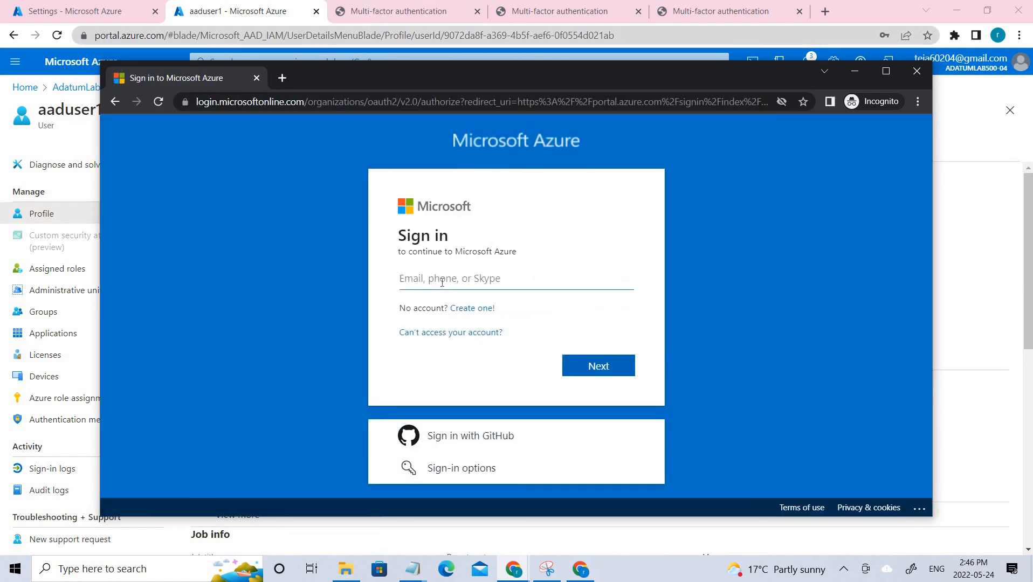
Sign in to the portal as aaduser1 with the copied user principal name and account password, without staying signed in, and close the Incognito window
{"action": "key", "text": "ctrl+v"}
{"action": "left_click", "coordinate": [584, 360]}
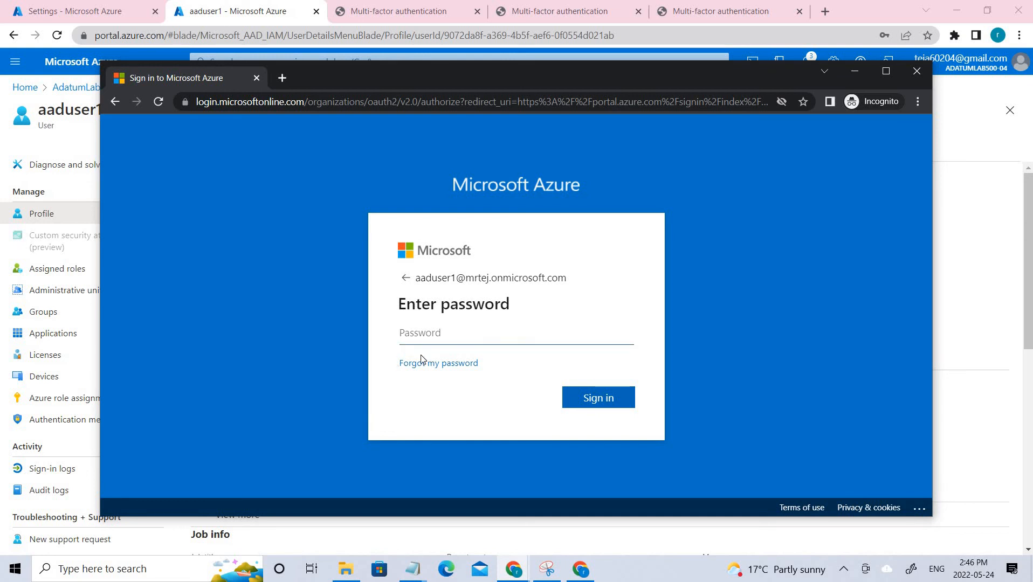
{"action": "type", "text": "••••••••••"}
{"action": "key", "text": "Return"}
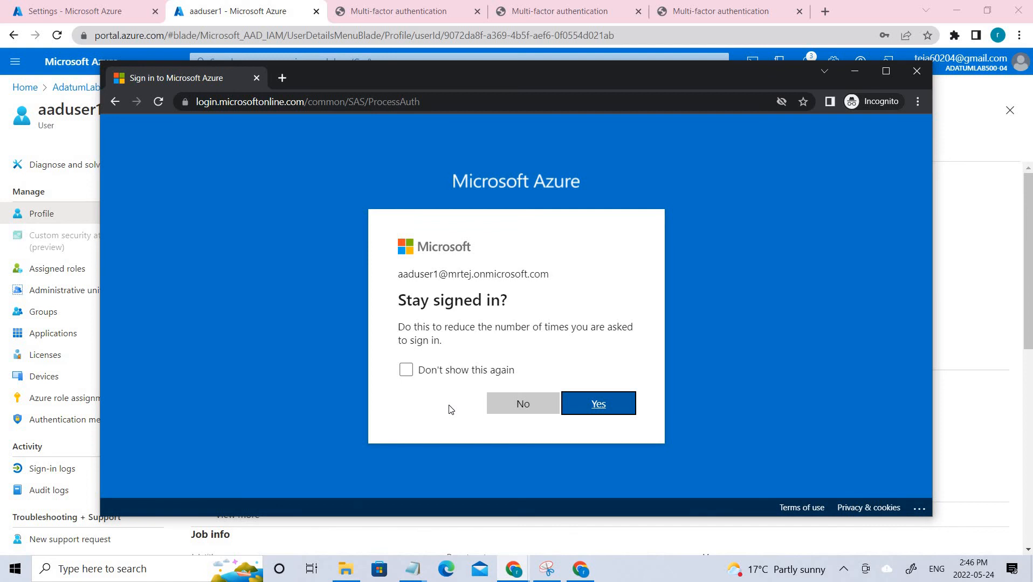
{"action": "left_click", "coordinate": [519, 398]}
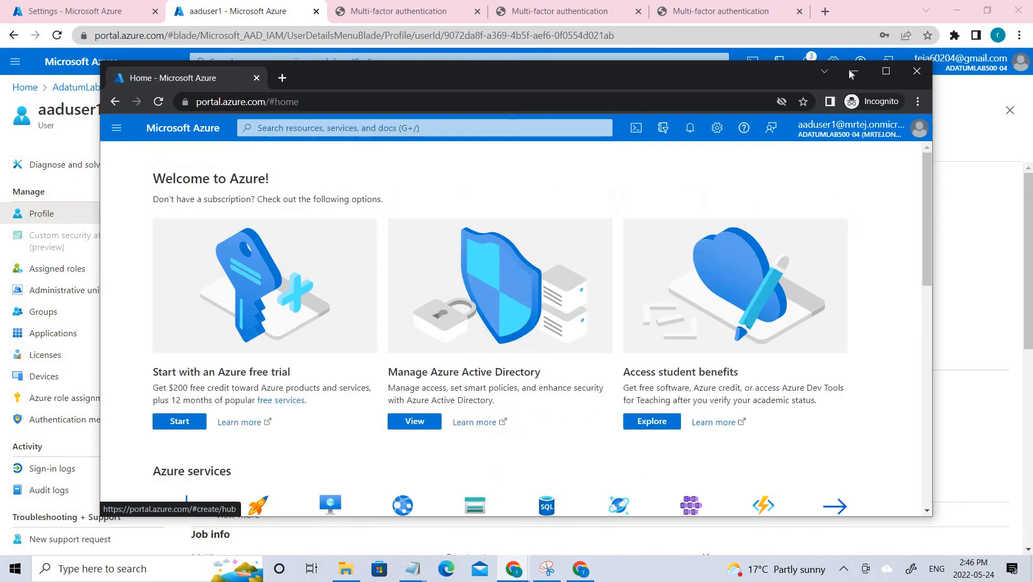
{"action": "left_click", "coordinate": [917, 70]}
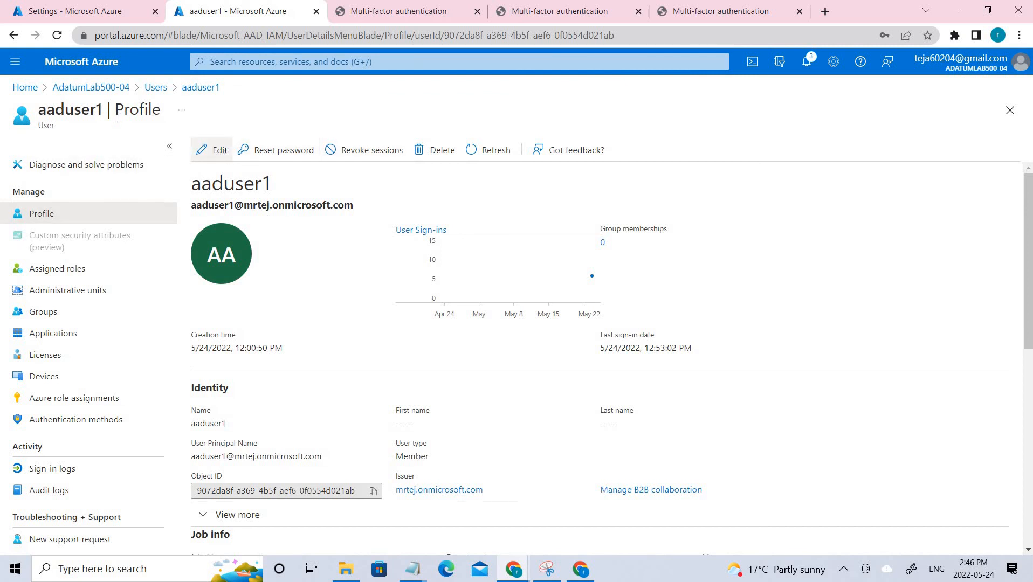
Delete the user aaduser1 from the AdatumLab500-04 directory and confirm the deletion
{"action": "left_click_drag", "start_coordinate": [111, 105], "coordinate": [45, 109]}
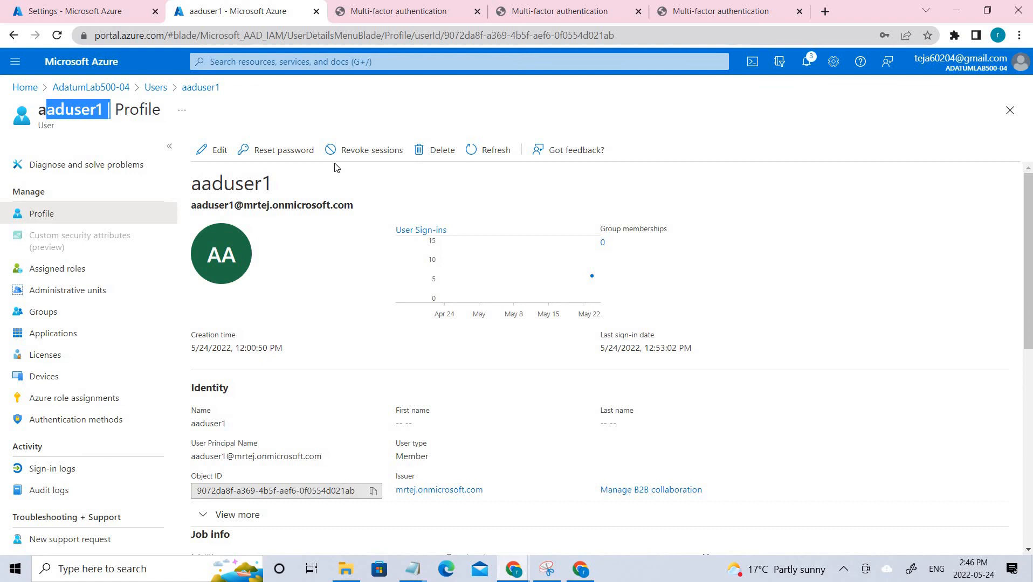
{"action": "left_click", "coordinate": [434, 155]}
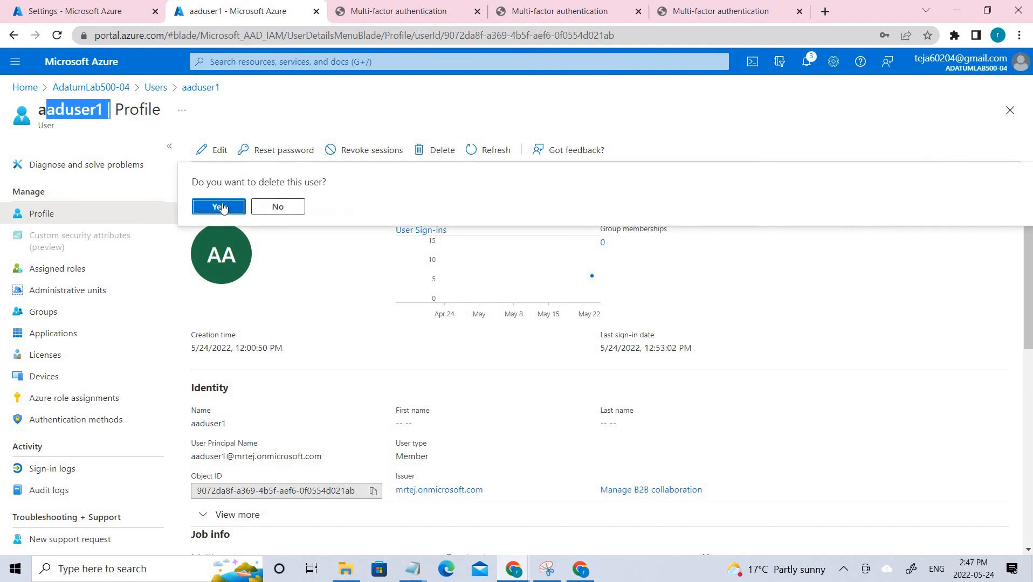
{"action": "left_click", "coordinate": [218, 208]}
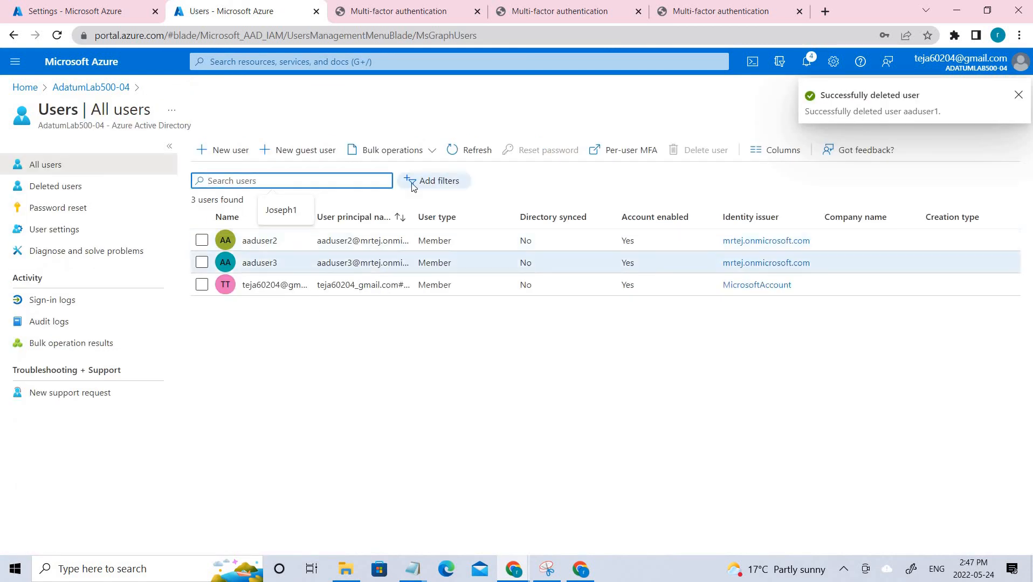
Refresh the All users list and check whether aaduser1's entry and profile still exist
{"action": "left_click", "coordinate": [468, 151]}
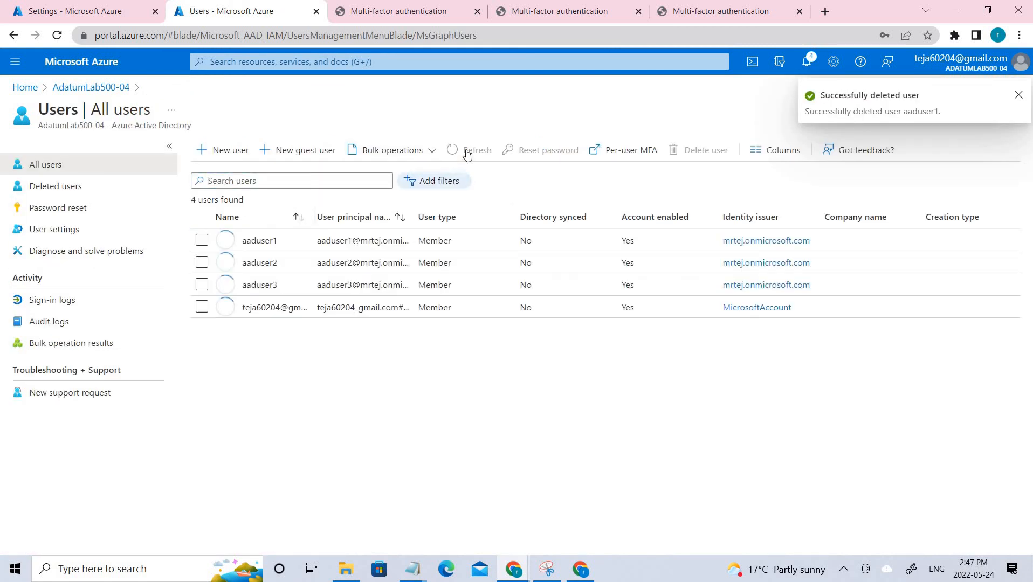
{"action": "left_click", "coordinate": [202, 241]}
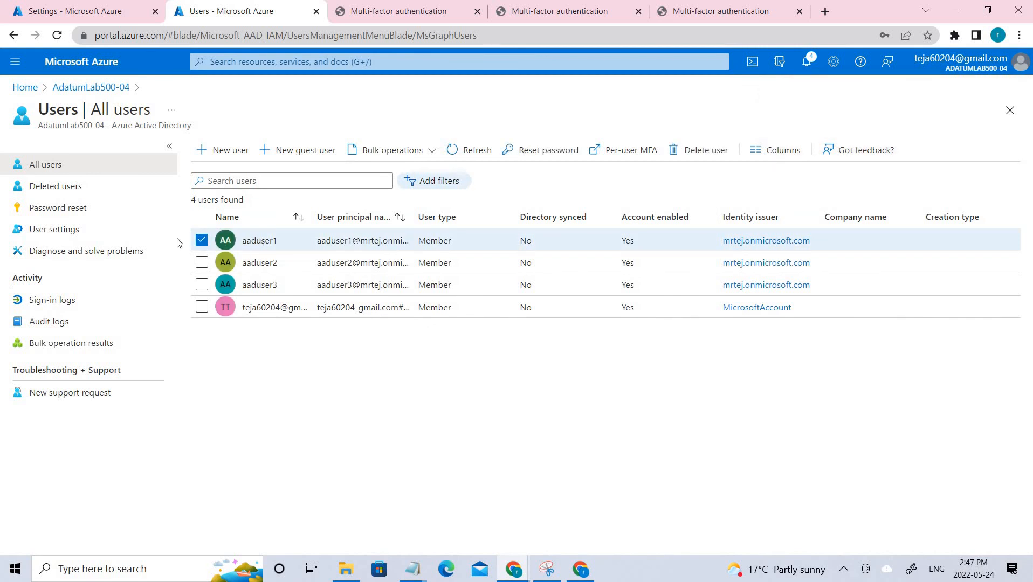
{"action": "left_click", "coordinate": [260, 241]}
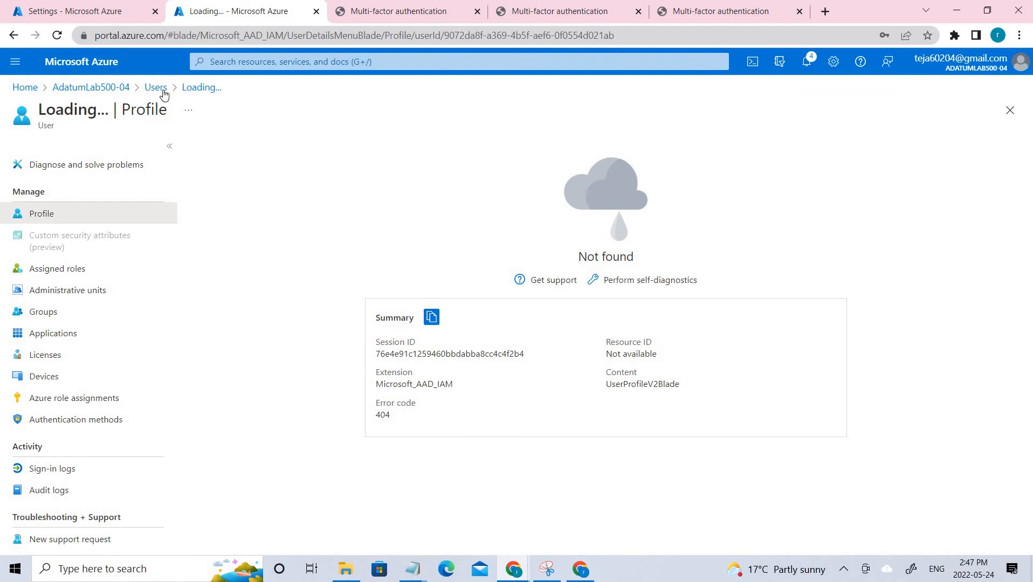
{"action": "left_click", "coordinate": [164, 91]}
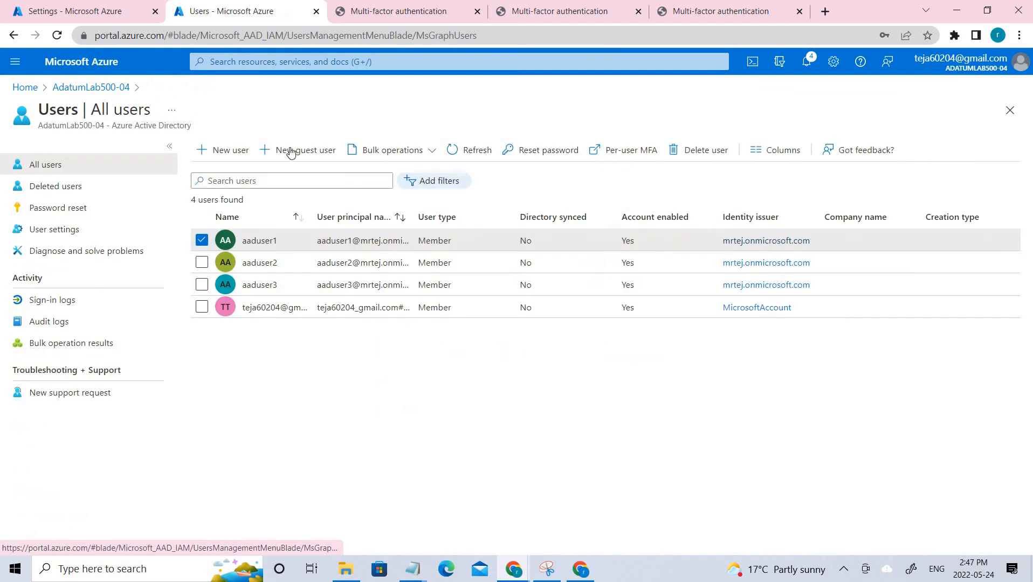
{"action": "left_click", "coordinate": [468, 151]}
{"action": "left_click", "coordinate": [468, 151]}
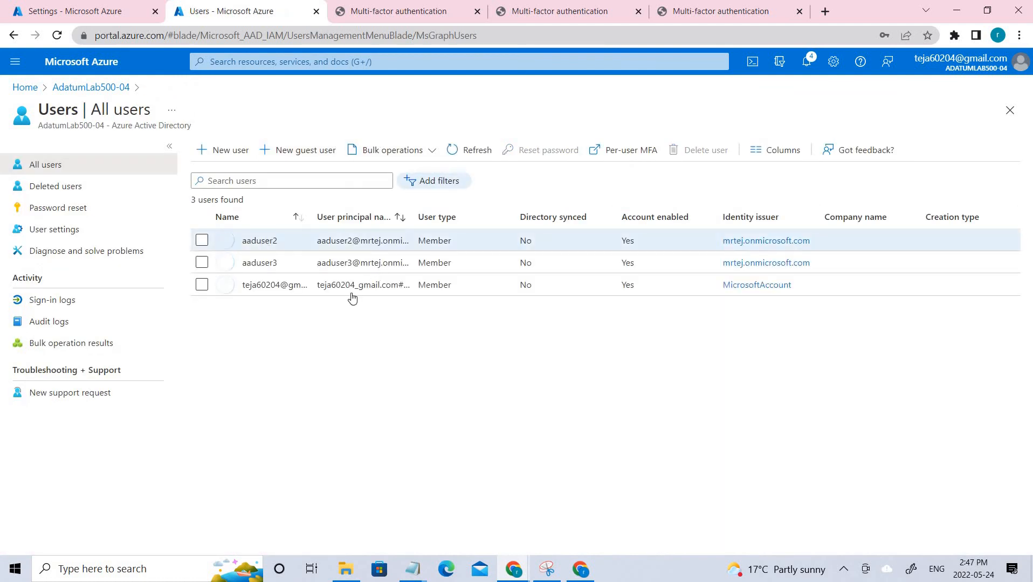
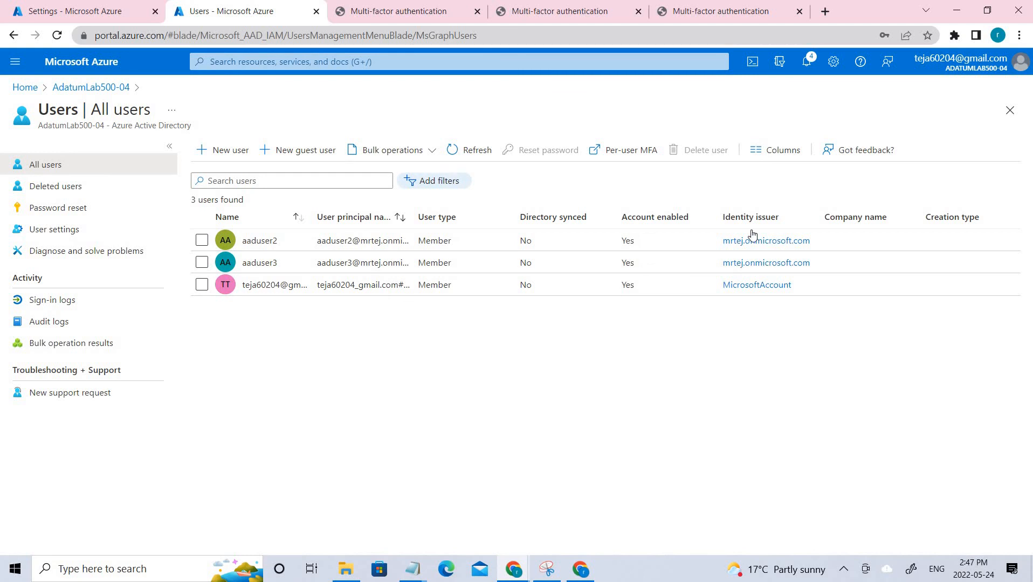
Start a new user in the AdatumLab500-04 directory with both the user name and the name set to aaduser1
{"action": "left_click", "coordinate": [216, 151]}
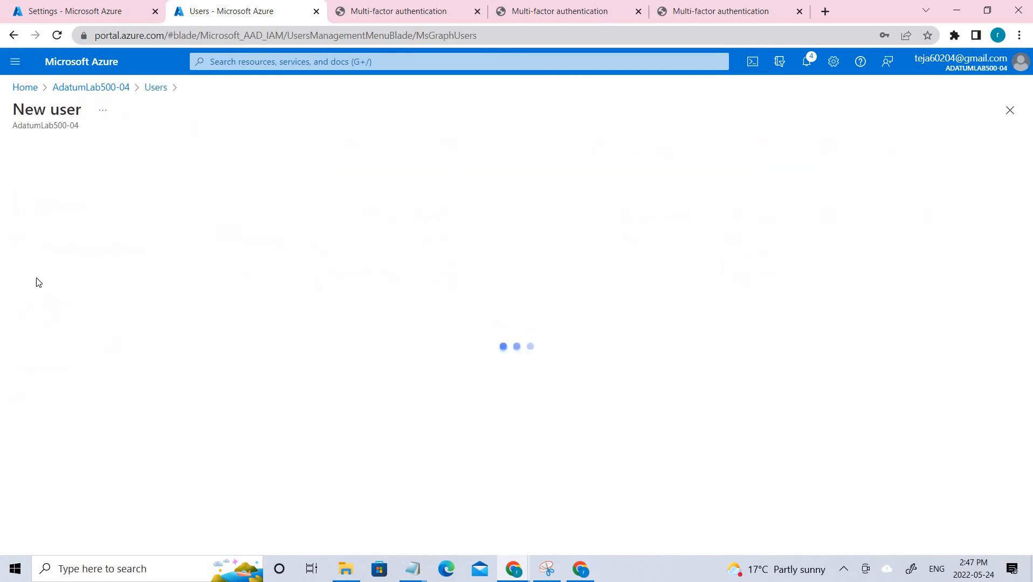
{"action": "scroll", "coordinate": [295, 346], "scroll_direction": "down", "scroll_amount": 3}
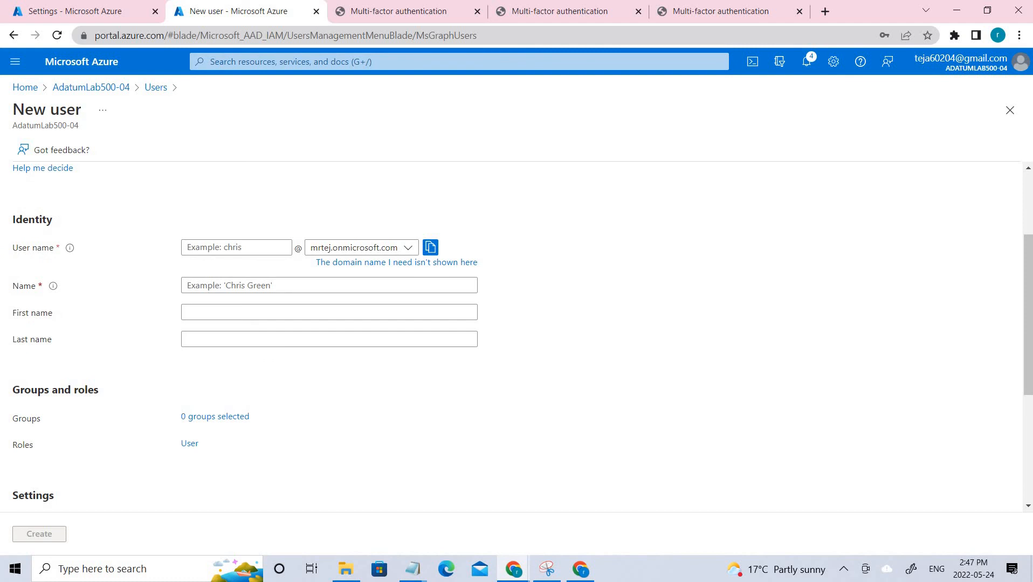
{"action": "left_click", "coordinate": [239, 243]}
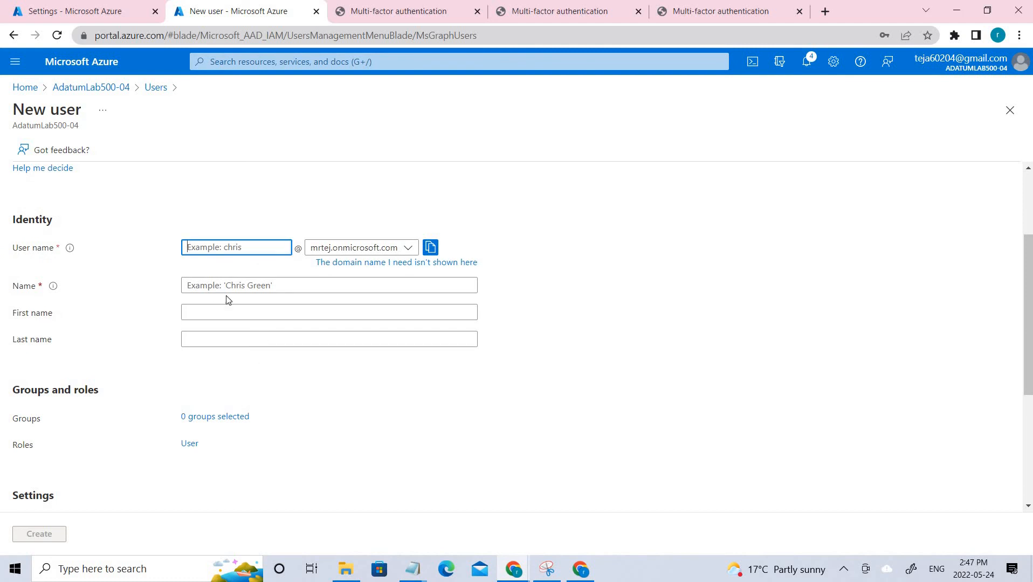
{"action": "key", "text": "ctrl+v"}
{"action": "key", "text": "Tab"}
{"action": "key", "text": "ctrl+v"}
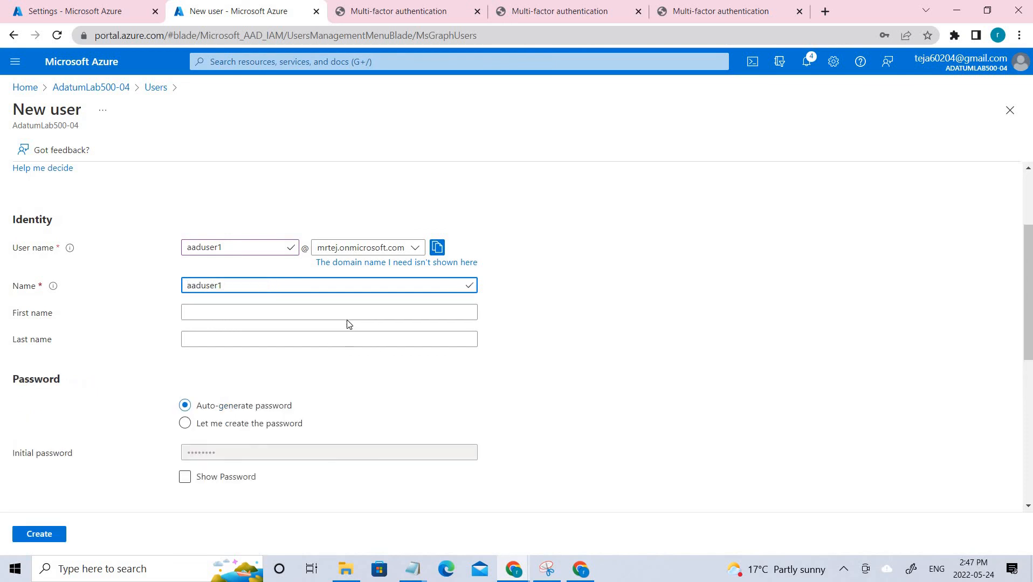
Reveal the auto-generated initial password, copy it to the open Notepad notes, and hide it again
{"action": "scroll", "coordinate": [175, 303], "scroll_direction": "down", "scroll_amount": 3}
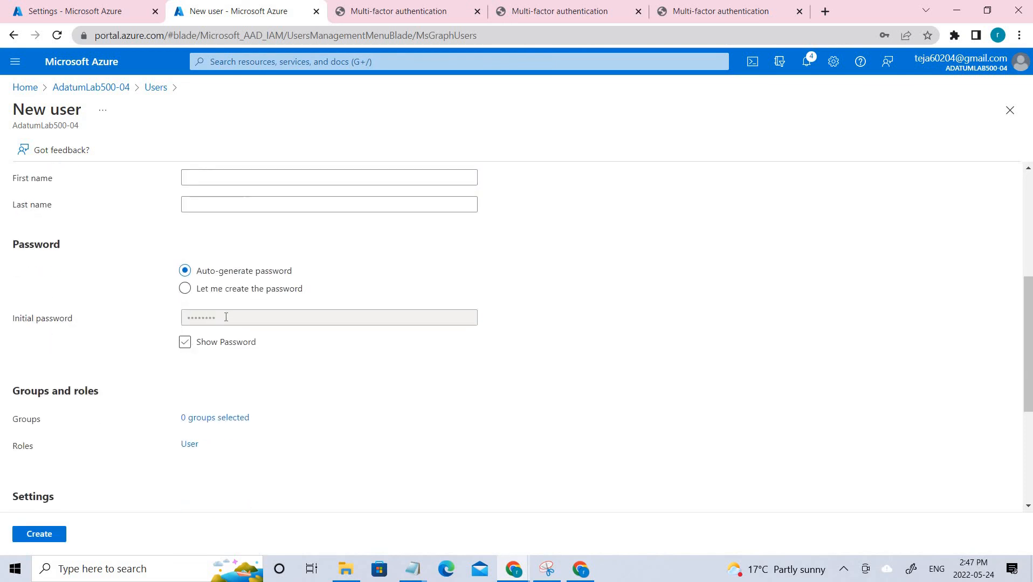
{"action": "left_click_drag", "start_coordinate": [226, 317], "coordinate": [157, 318]}
{"action": "right_click", "coordinate": [190, 317]}
{"action": "left_click", "coordinate": [214, 332]}
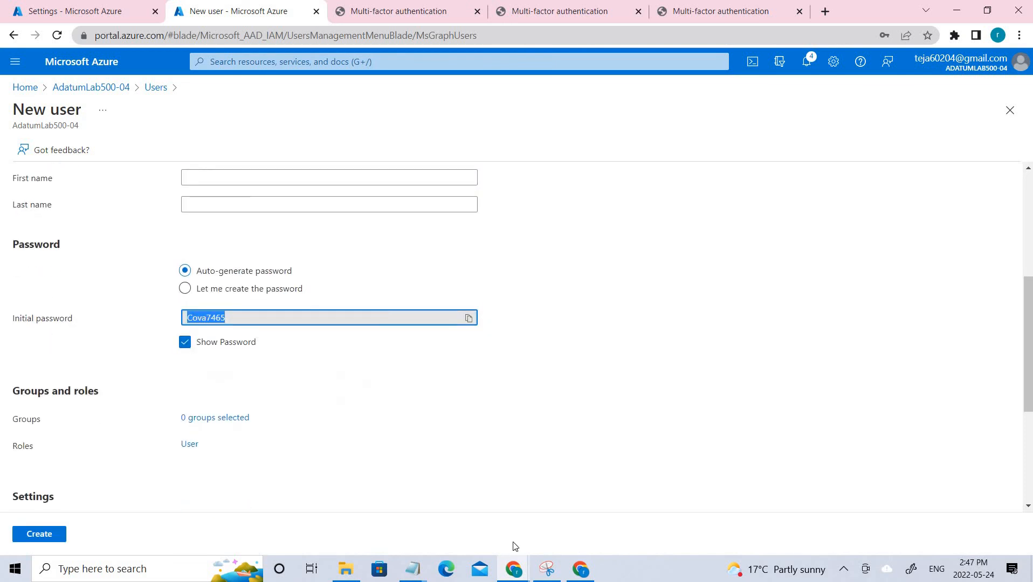
{"action": "left_click", "coordinate": [417, 571]}
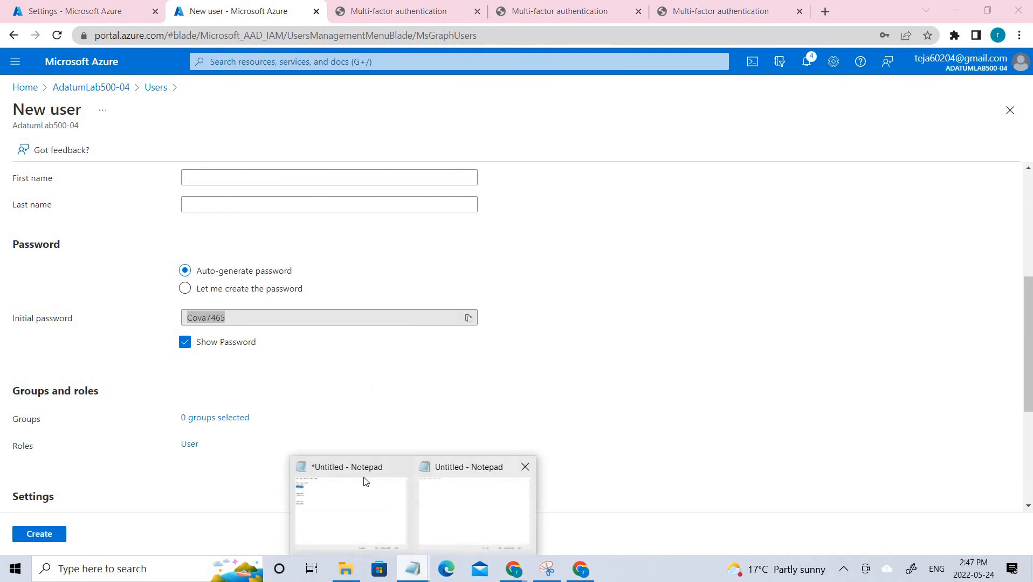
{"action": "left_click", "coordinate": [365, 482]}
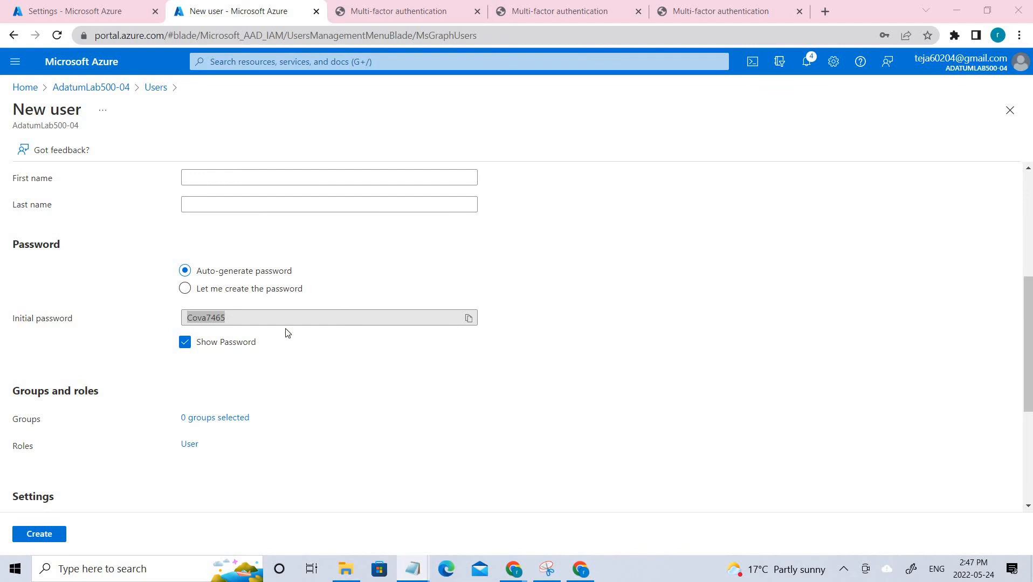
{"action": "left_click", "coordinate": [185, 343]}
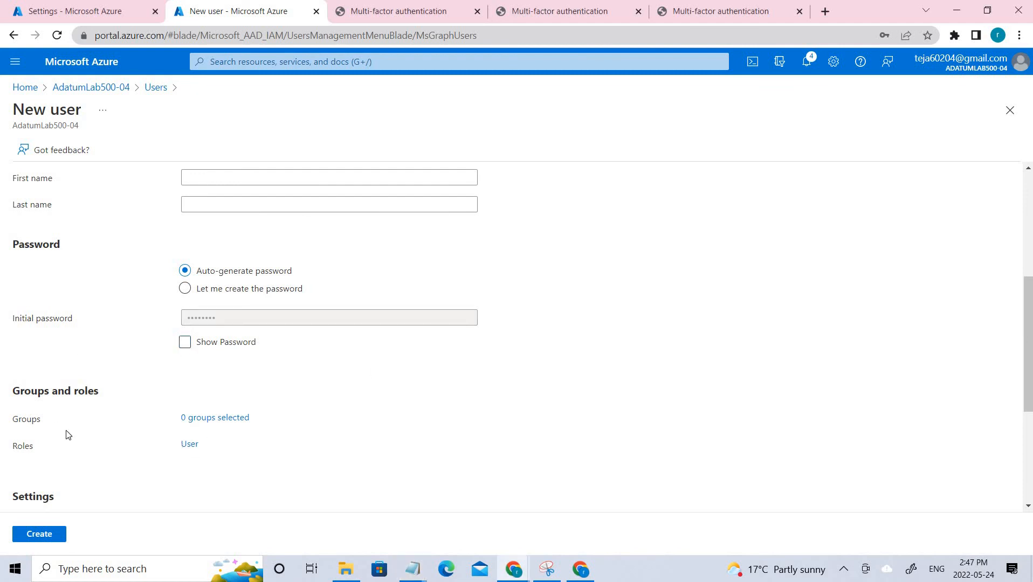
Give the new user the Global administrator directory role, searching the roles for "global"
{"action": "scroll", "coordinate": [178, 426], "scroll_direction": "down", "scroll_amount": 3}
{"action": "left_click", "coordinate": [189, 311]}
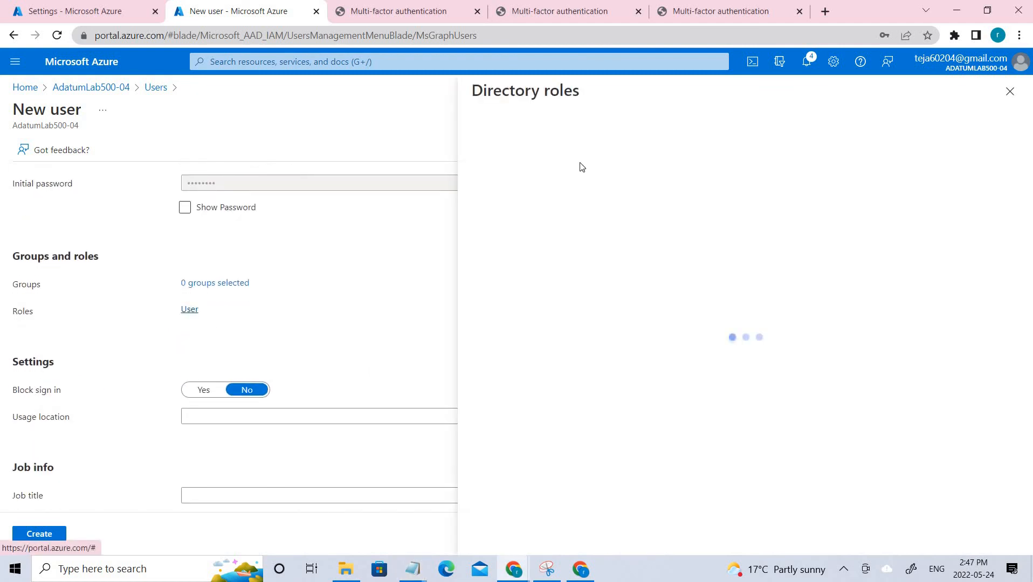
{"action": "left_click", "coordinate": [553, 192]}
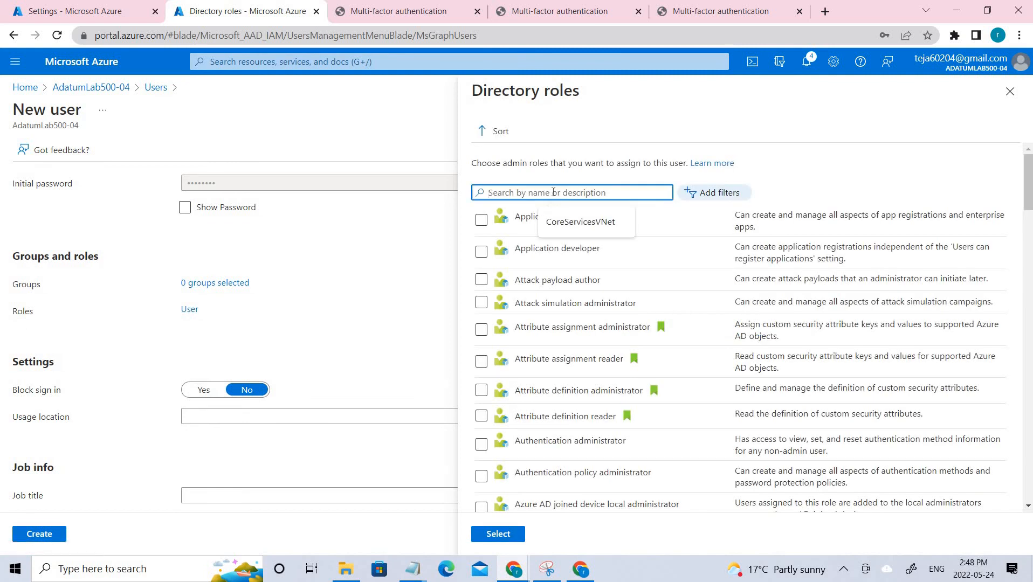
{"action": "type", "text": "global"}
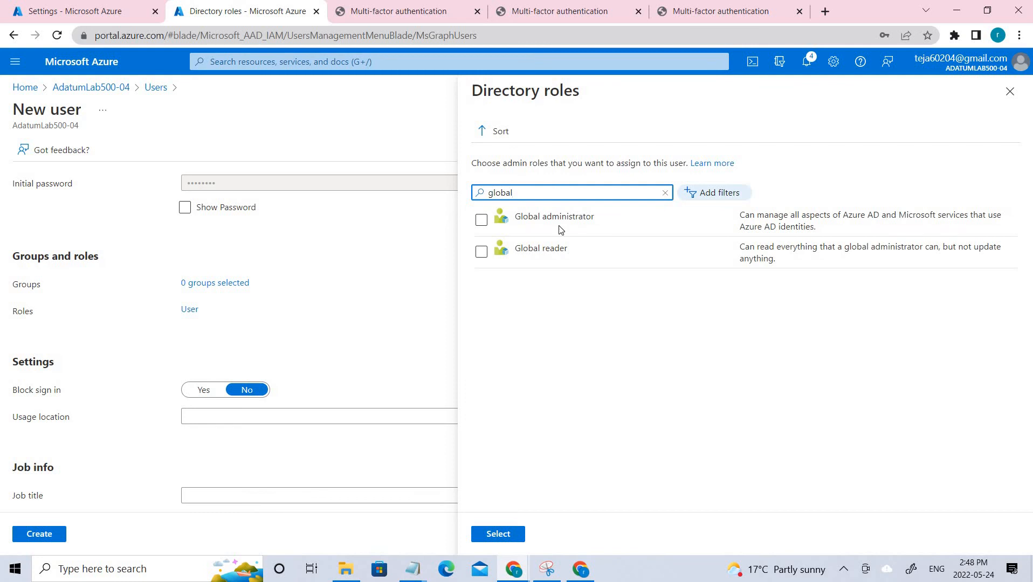
{"action": "left_click", "coordinate": [494, 224]}
{"action": "left_click", "coordinate": [481, 220]}
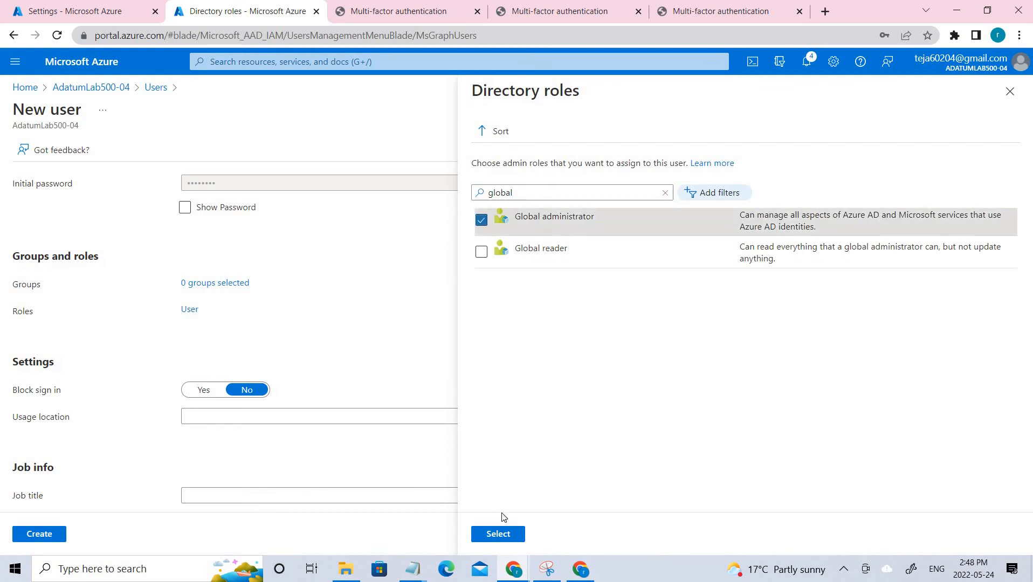
{"action": "left_click", "coordinate": [498, 534]}
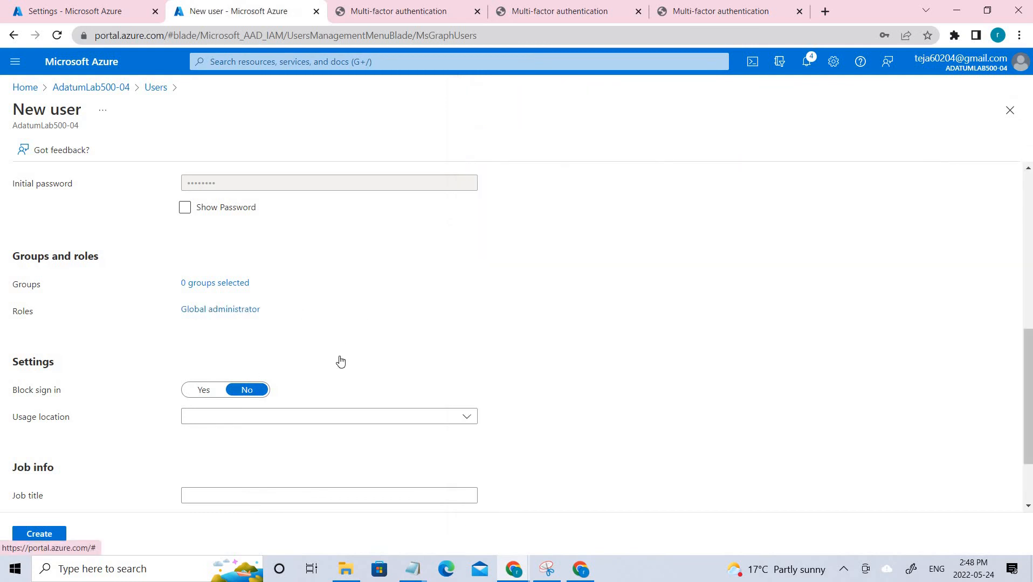
Review the completed new user form and create the user aaduser1
{"action": "scroll", "coordinate": [305, 350], "scroll_direction": "down", "scroll_amount": 2}
{"action": "scroll", "coordinate": [302, 364], "scroll_direction": "up", "scroll_amount": 9}
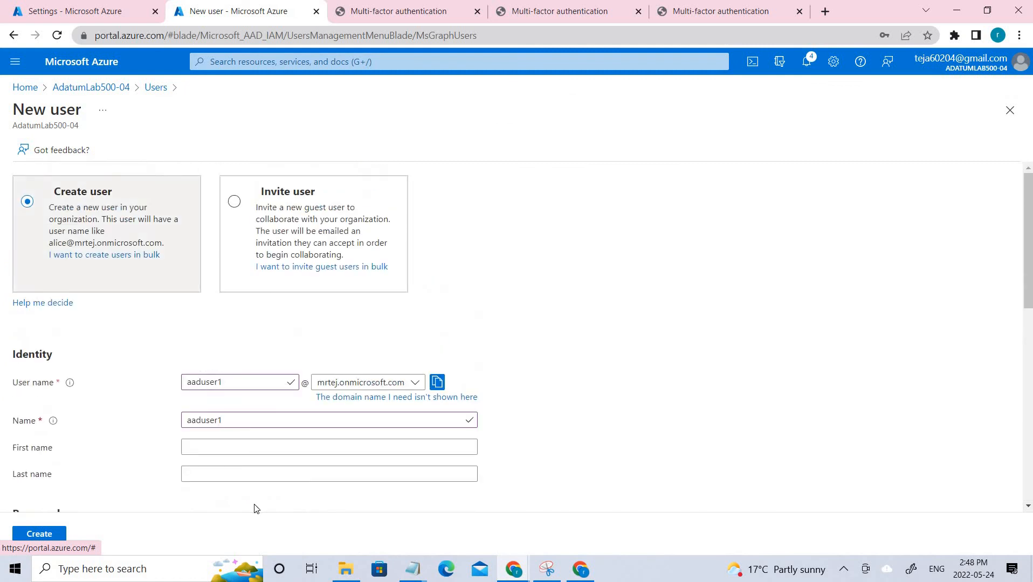
{"action": "scroll", "coordinate": [256, 486], "scroll_direction": "down", "scroll_amount": 8}
{"action": "left_click", "coordinate": [39, 534]}
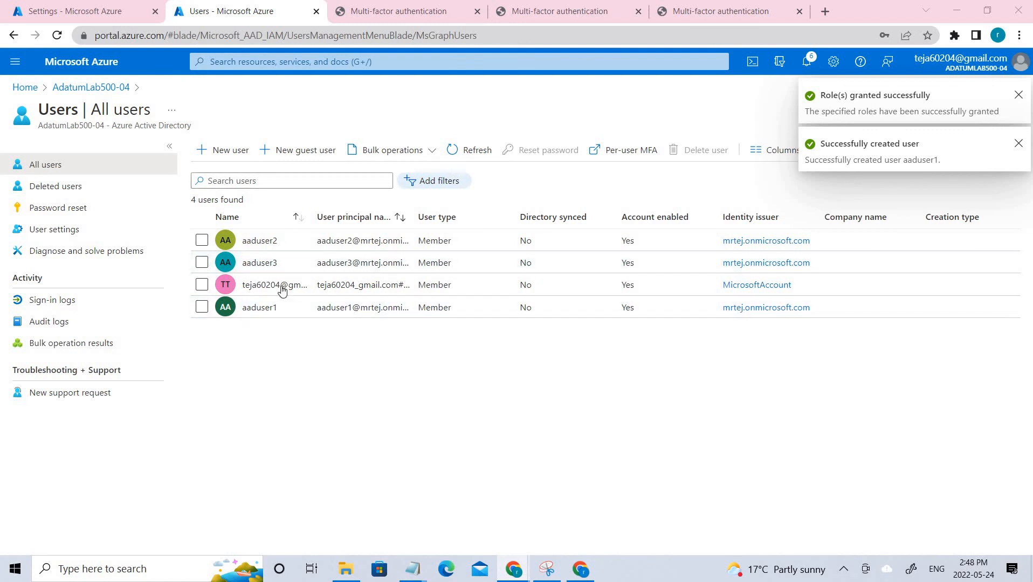
Refresh the All users list repeatedly to check for the new aaduser1 entry
{"action": "left_click", "coordinate": [470, 154]}
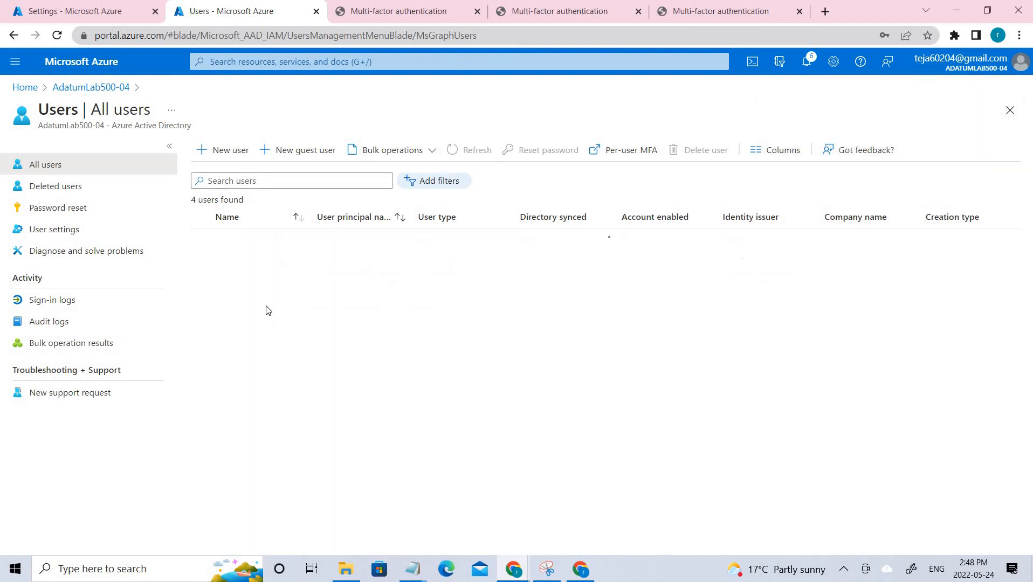
{"action": "left_click", "coordinate": [468, 155]}
{"action": "left_click", "coordinate": [469, 155]}
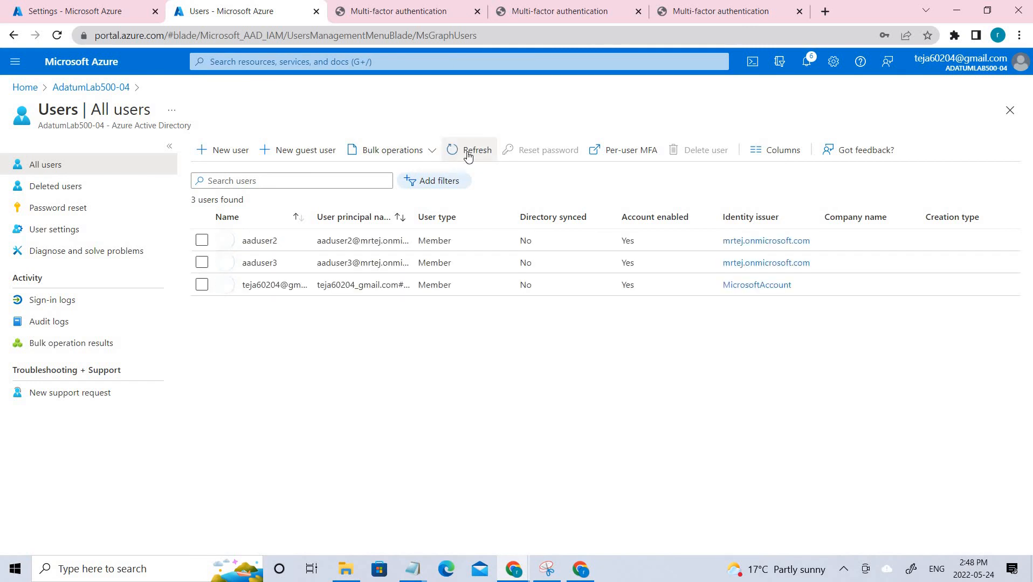
{"action": "left_click", "coordinate": [468, 155]}
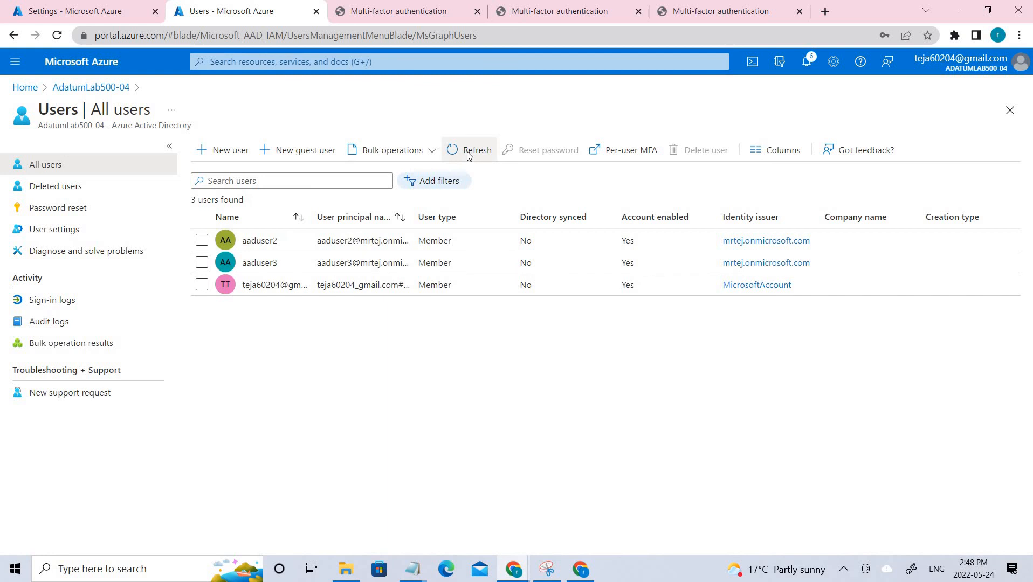
{"action": "left_click", "coordinate": [468, 155]}
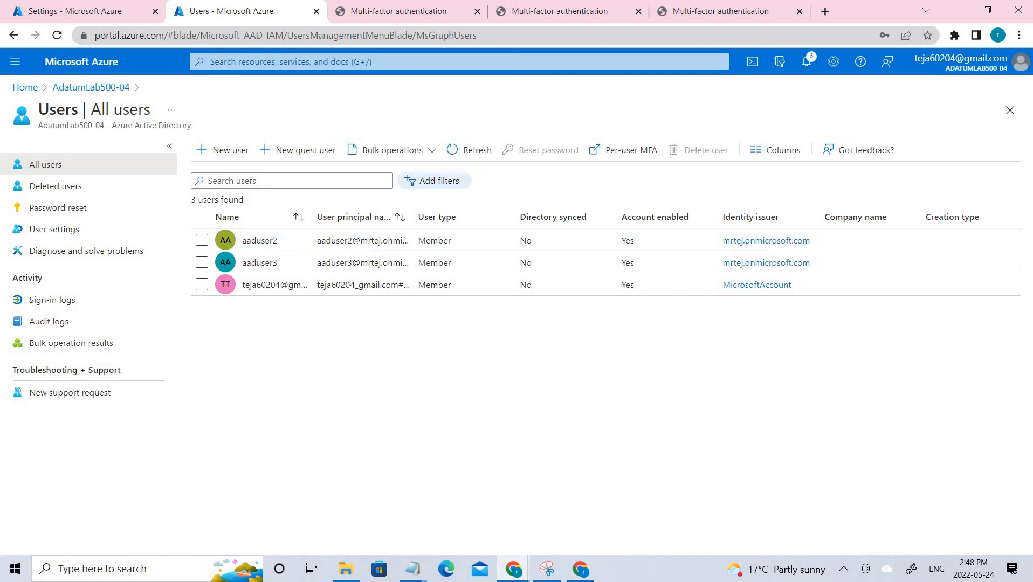
Open the licensed users of the Azure Active Directory Premium P2 product in the AdatumLab500-04 tenant's licenses
{"action": "left_click", "coordinate": [107, 88]}
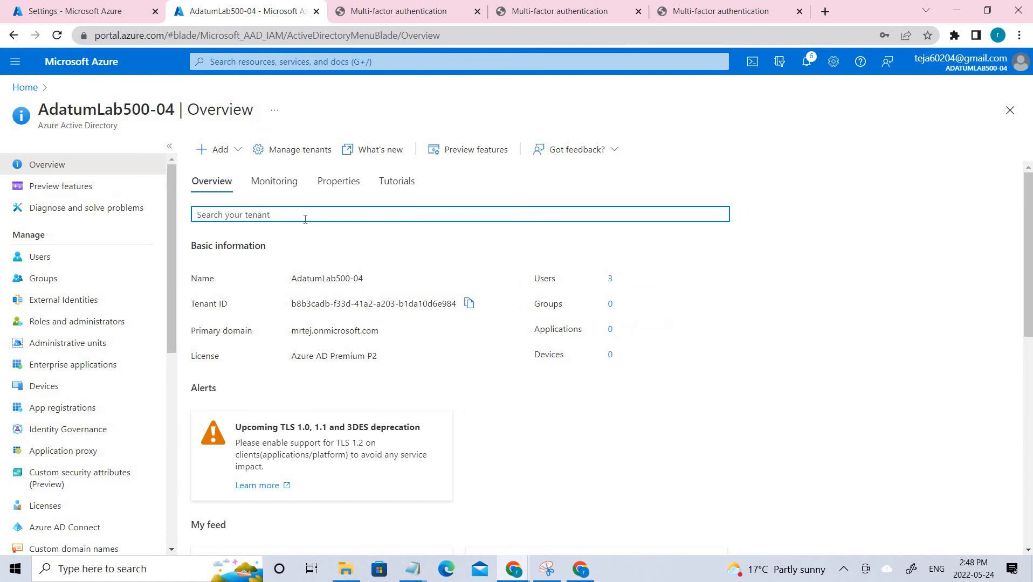
{"action": "scroll", "coordinate": [58, 345], "scroll_direction": "down", "scroll_amount": 1}
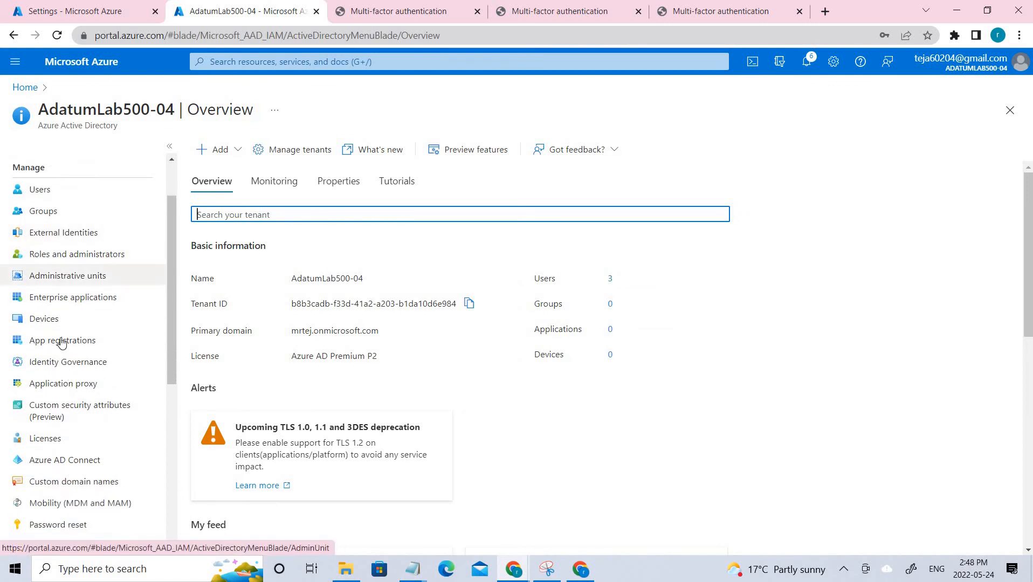
{"action": "scroll", "coordinate": [58, 350], "scroll_direction": "down", "scroll_amount": 1}
{"action": "left_click", "coordinate": [56, 372]}
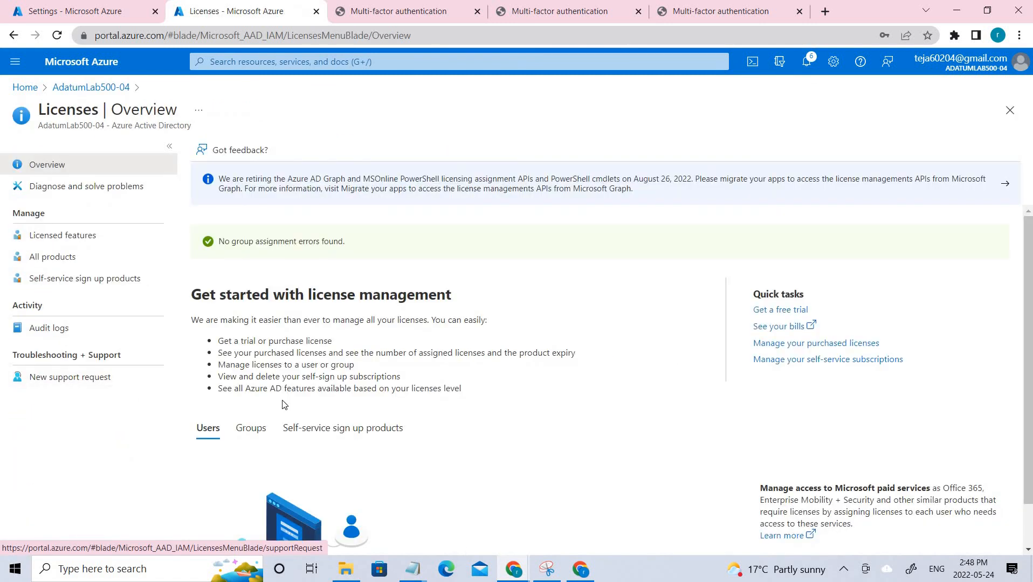
{"action": "left_click", "coordinate": [52, 259]}
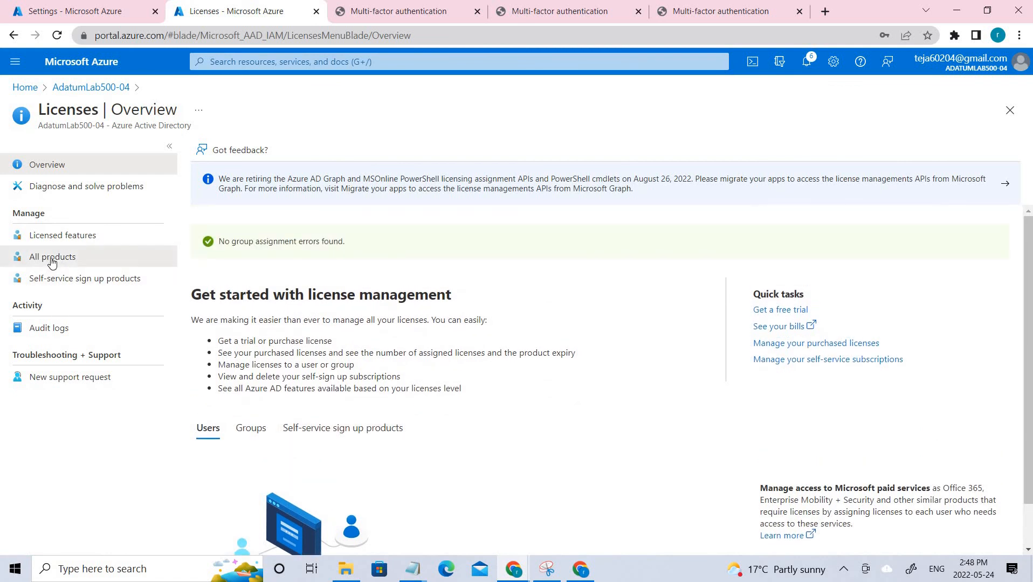
{"action": "left_click", "coordinate": [315, 211]}
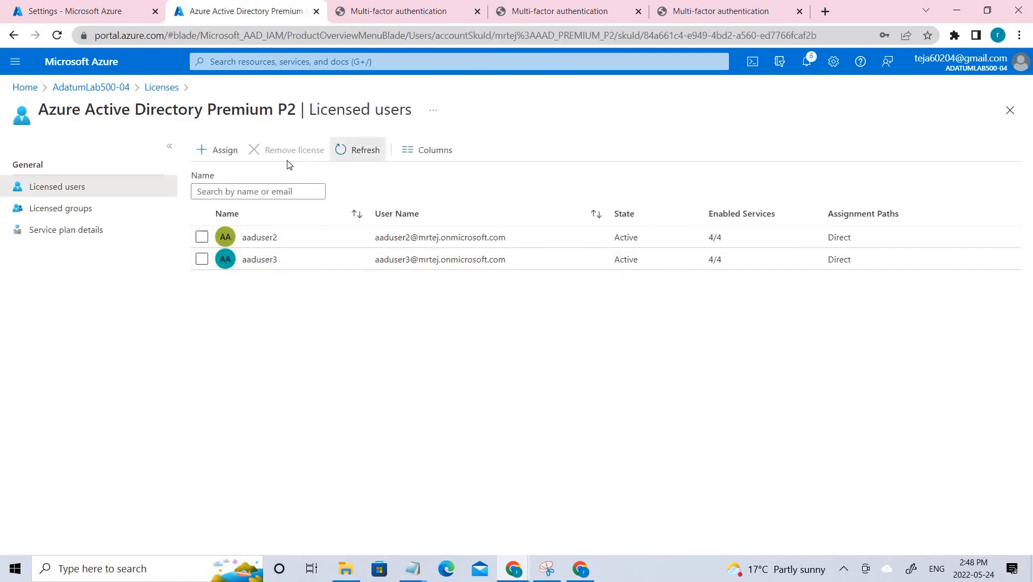
Add aaduser1 to a new Azure Active Directory Premium P2 license assignment, then review and submit it
{"action": "left_click", "coordinate": [227, 155]}
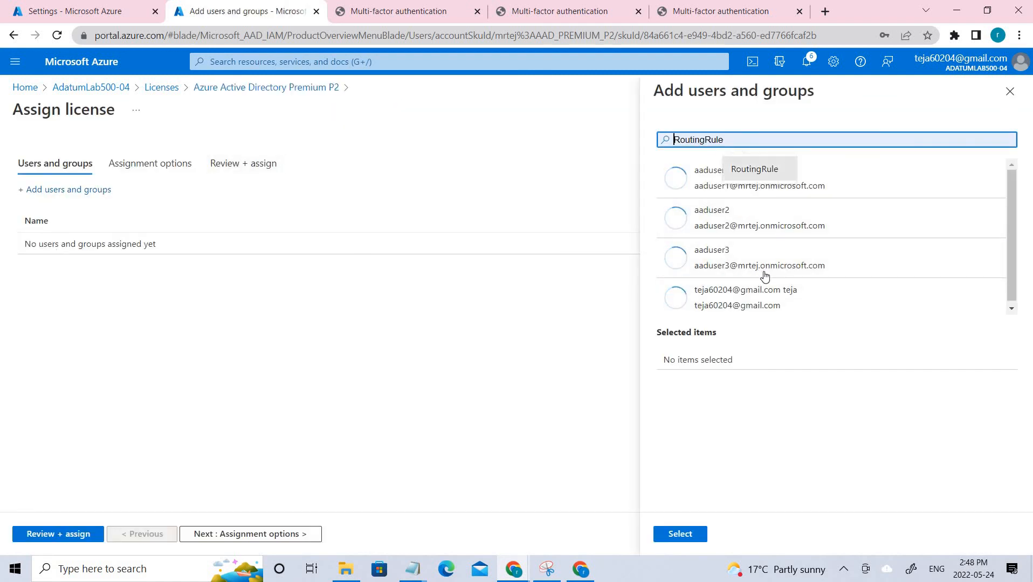
{"action": "left_click", "coordinate": [851, 184]}
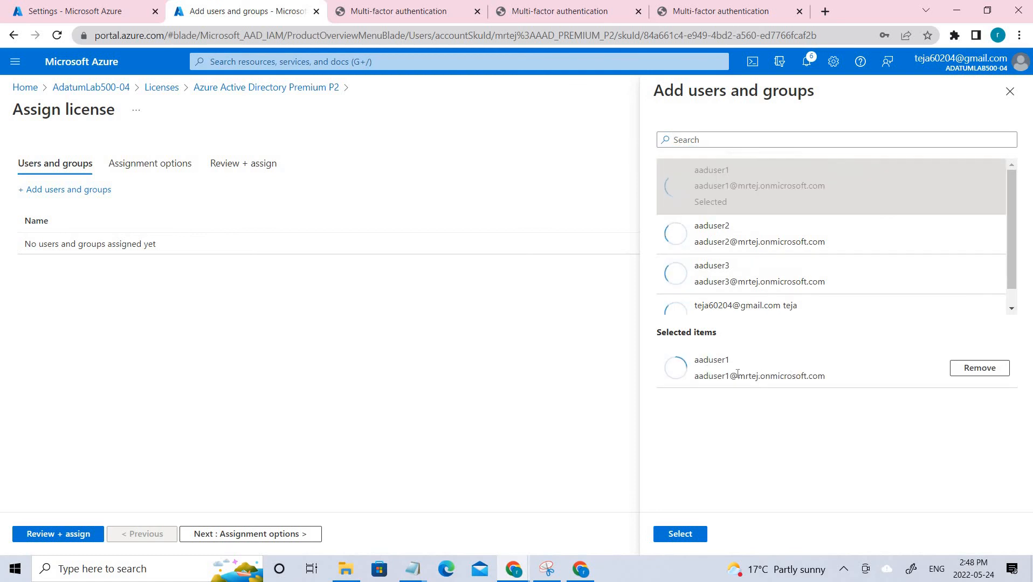
{"action": "left_click_drag", "start_coordinate": [717, 376], "coordinate": [764, 453]}
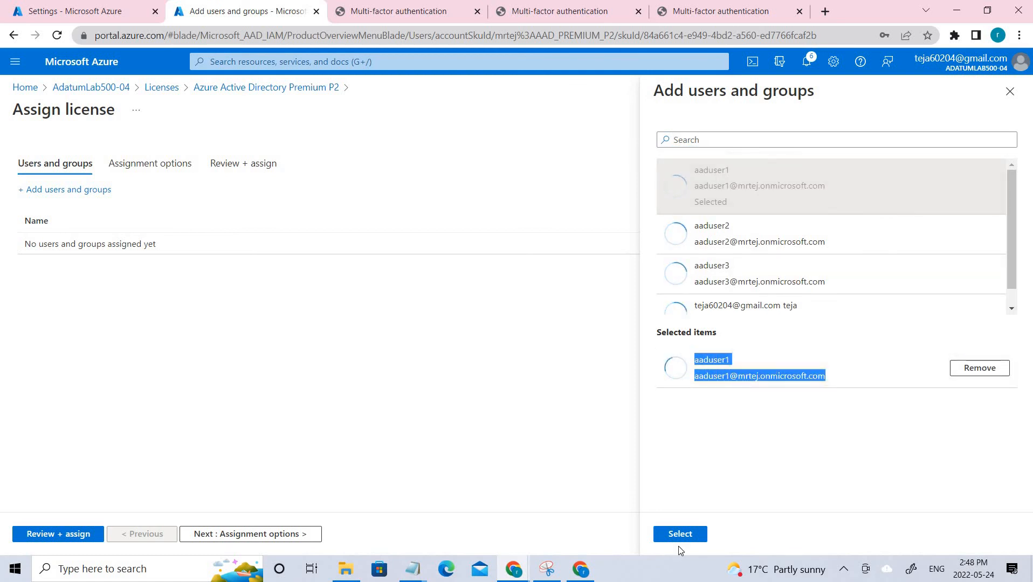
{"action": "left_click", "coordinate": [687, 534]}
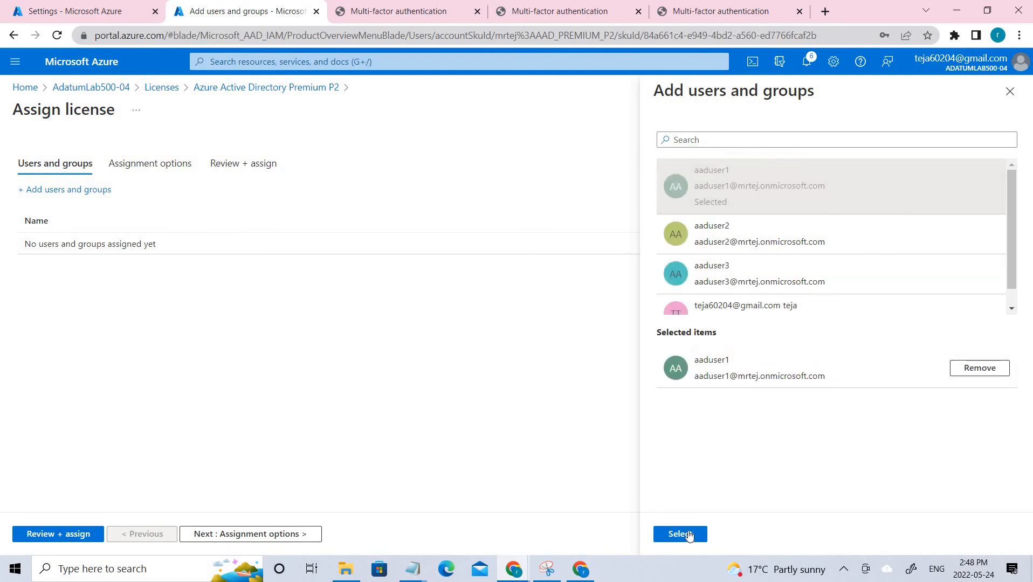
{"action": "left_click", "coordinate": [73, 534]}
{"action": "left_click", "coordinate": [50, 534]}
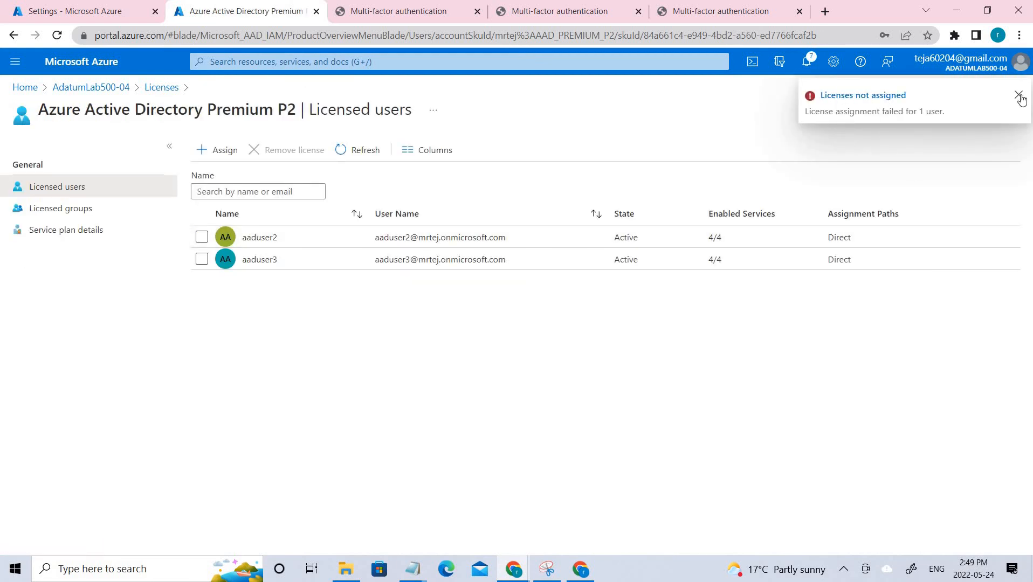
Return to the AdatumLab500-04 directory's users and open the profile of aaduser1
{"action": "left_click", "coordinate": [112, 87]}
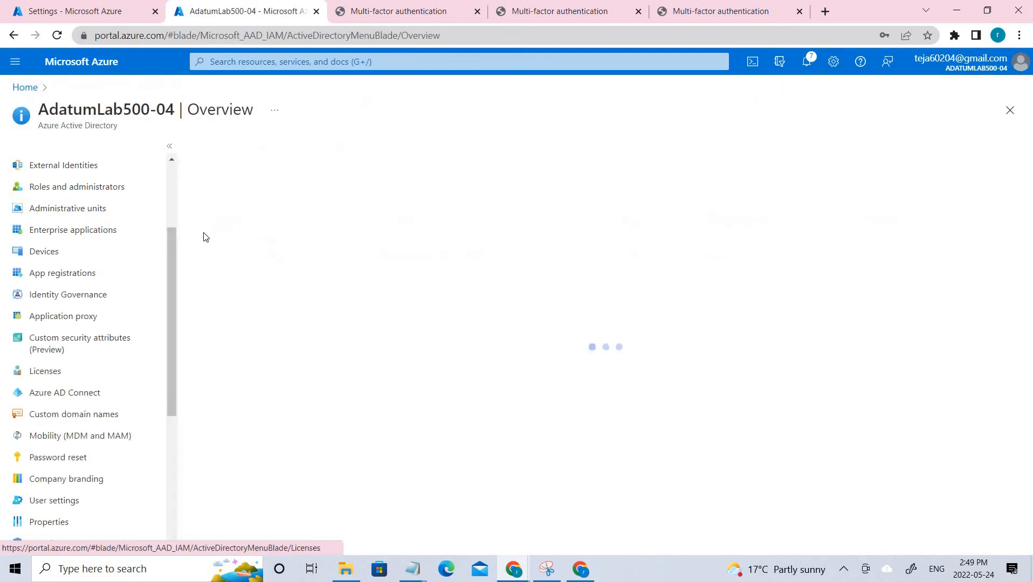
{"action": "scroll", "coordinate": [311, 357], "scroll_direction": "down", "scroll_amount": 5}
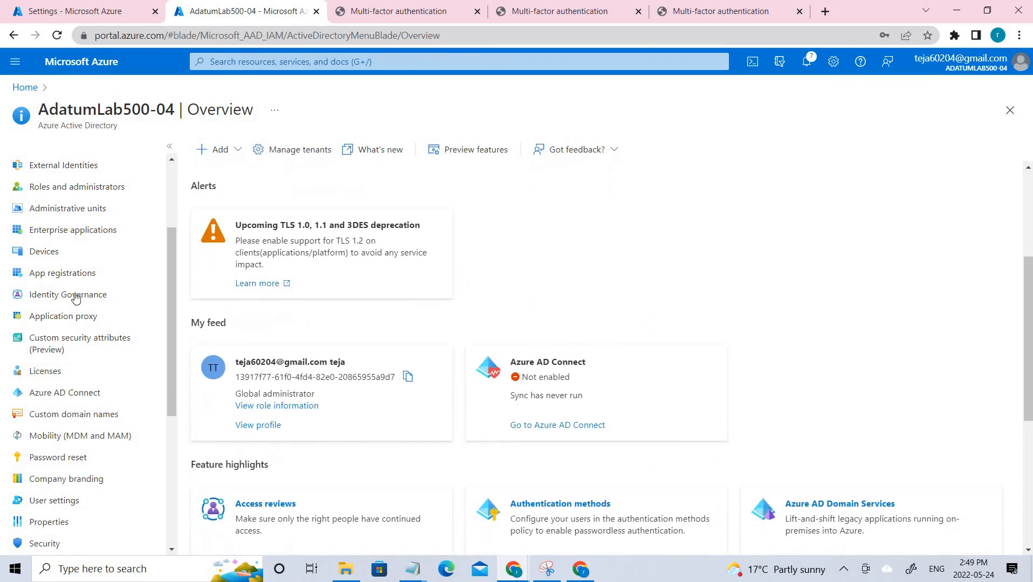
{"action": "scroll", "coordinate": [51, 157], "scroll_direction": "up", "scroll_amount": 3}
{"action": "left_click", "coordinate": [40, 258]}
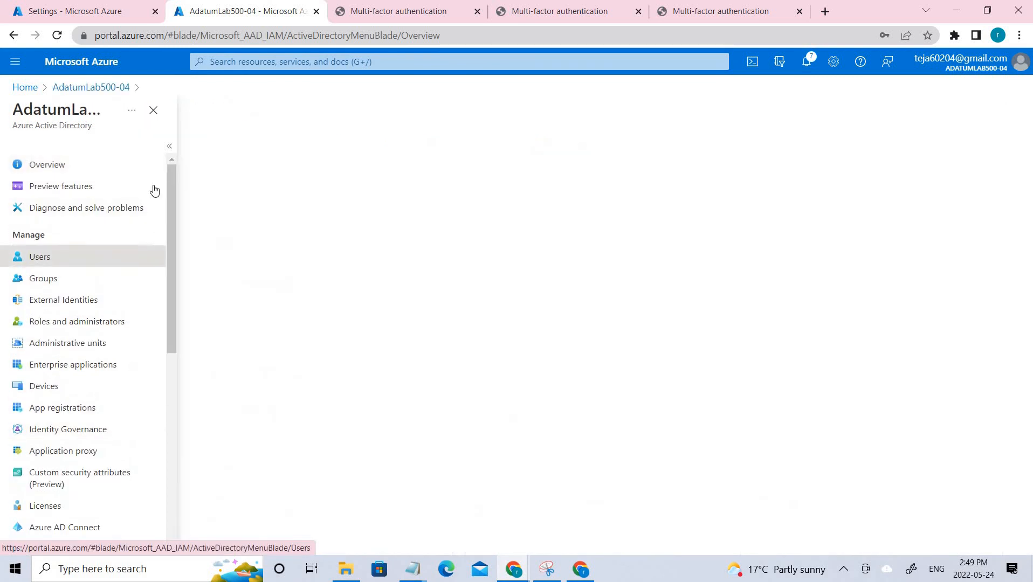
{"action": "left_click", "coordinate": [263, 243]}
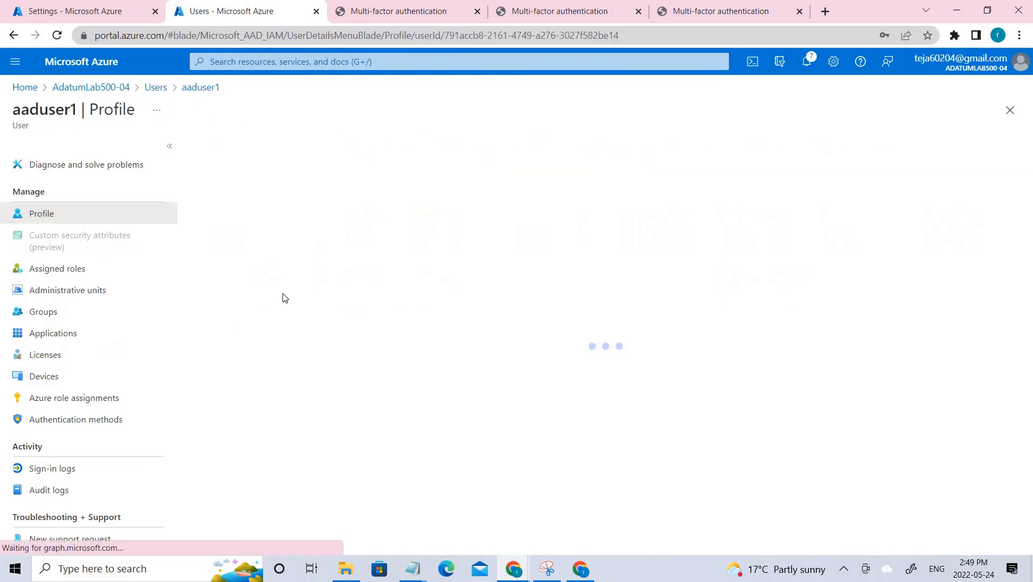
{"action": "scroll", "coordinate": [313, 329], "scroll_direction": "down", "scroll_amount": 8}
{"action": "scroll", "coordinate": [305, 246], "scroll_direction": "up", "scroll_amount": 8}
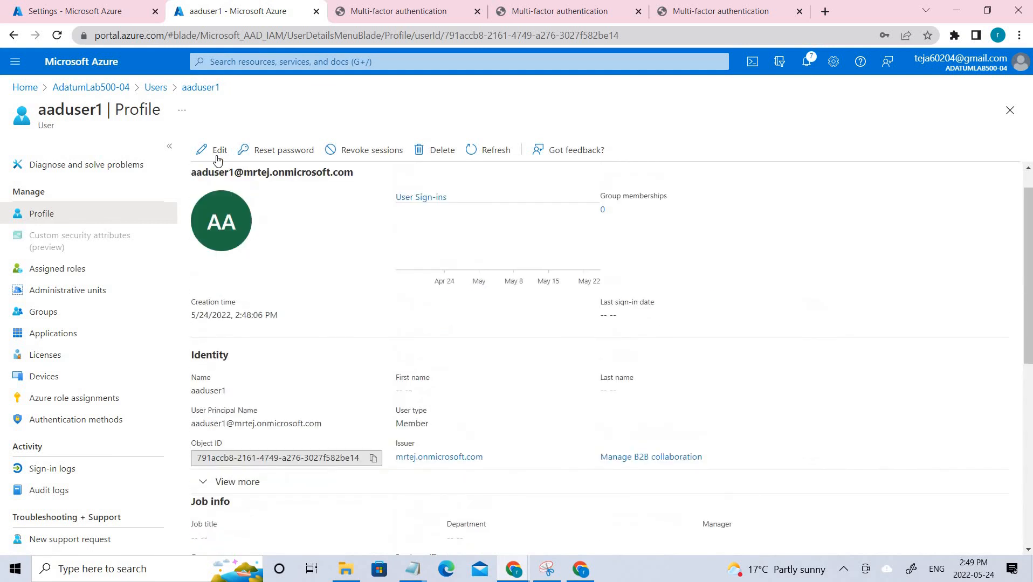
Set the usage location of aaduser1 to United States in the user profile and save the change
{"action": "left_click", "coordinate": [218, 155]}
{"action": "scroll", "coordinate": [343, 358], "scroll_direction": "down", "scroll_amount": 6}
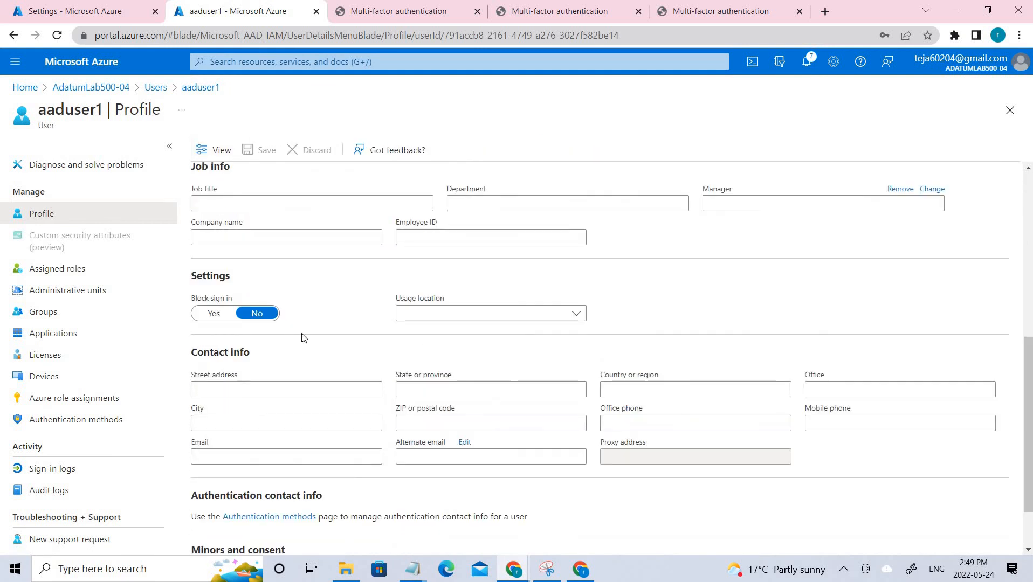
{"action": "scroll", "coordinate": [250, 367], "scroll_direction": "up", "scroll_amount": 1}
{"action": "left_click_drag", "start_coordinate": [121, 338], "coordinate": [596, 383]}
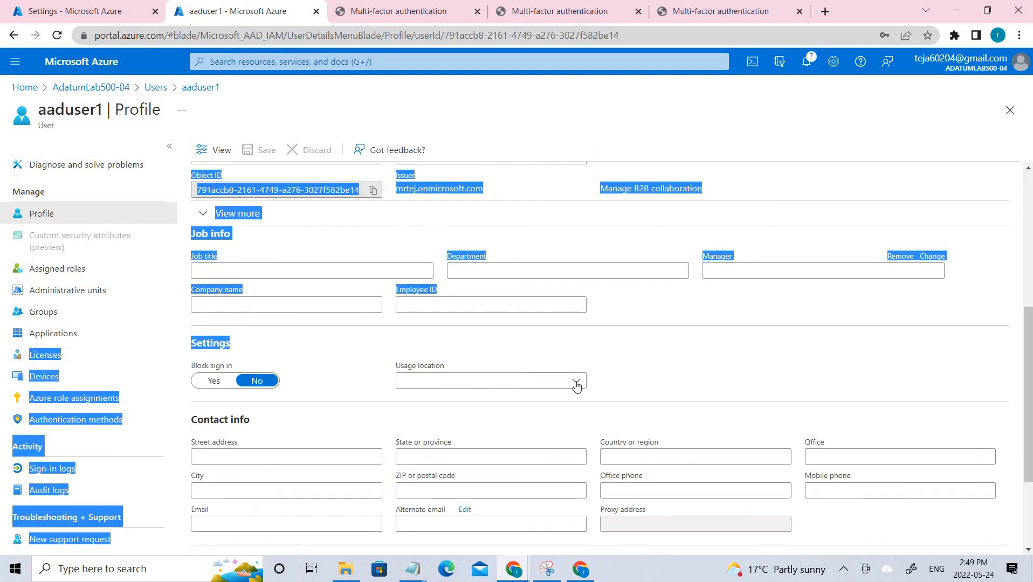
{"action": "left_click", "coordinate": [576, 382]}
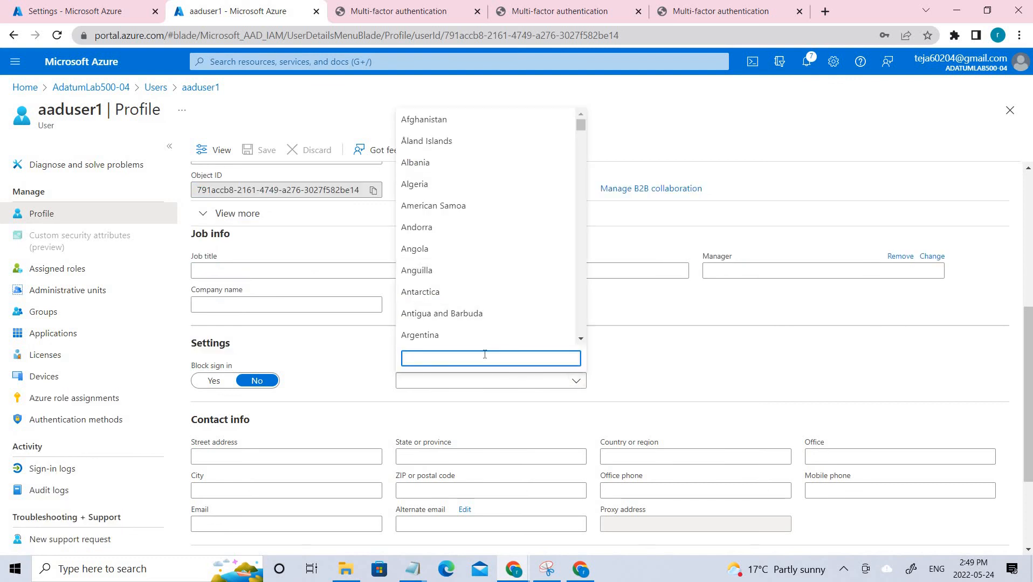
{"action": "type", "text": "uni"}
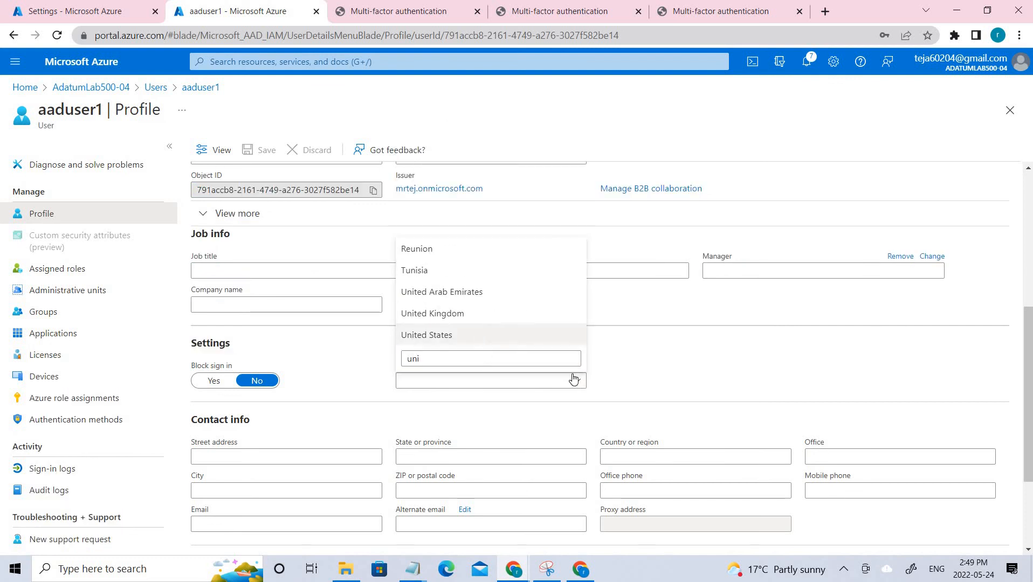
{"action": "left_click", "coordinate": [485, 336]}
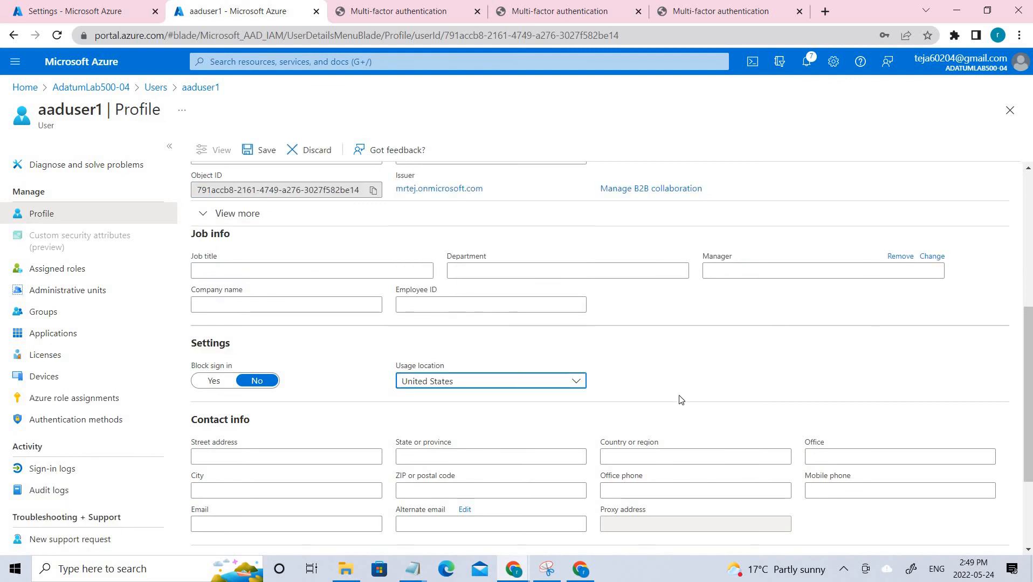
{"action": "left_click", "coordinate": [265, 151]}
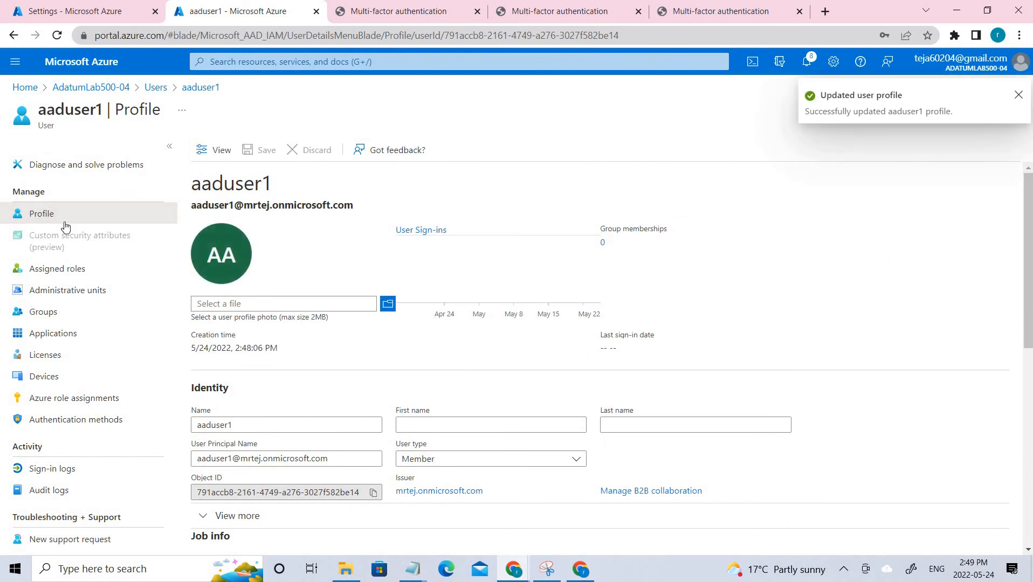
Return to the AdatumLab500-04 directory and open the Azure Active Directory Premium P2 product in its licenses
{"action": "left_click", "coordinate": [110, 89]}
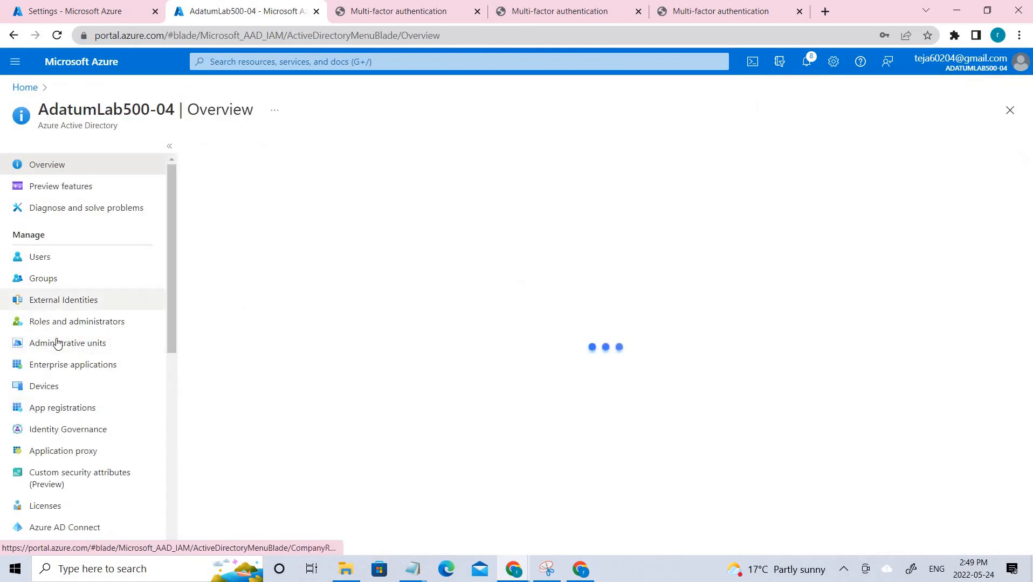
{"action": "scroll", "coordinate": [58, 324], "scroll_direction": "down", "scroll_amount": 5}
{"action": "scroll", "coordinate": [36, 265], "scroll_direction": "up", "scroll_amount": 2}
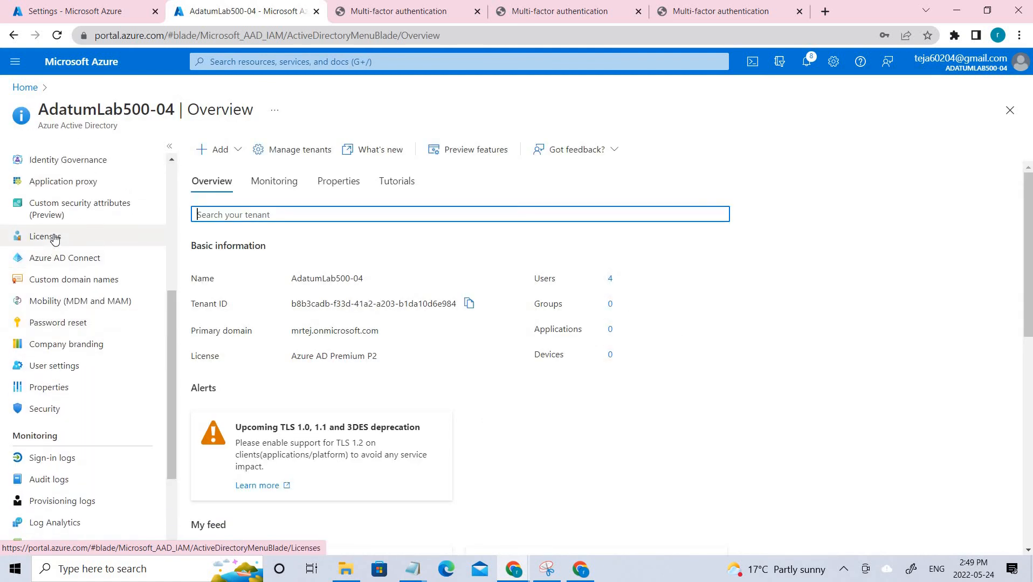
{"action": "left_click", "coordinate": [53, 236]}
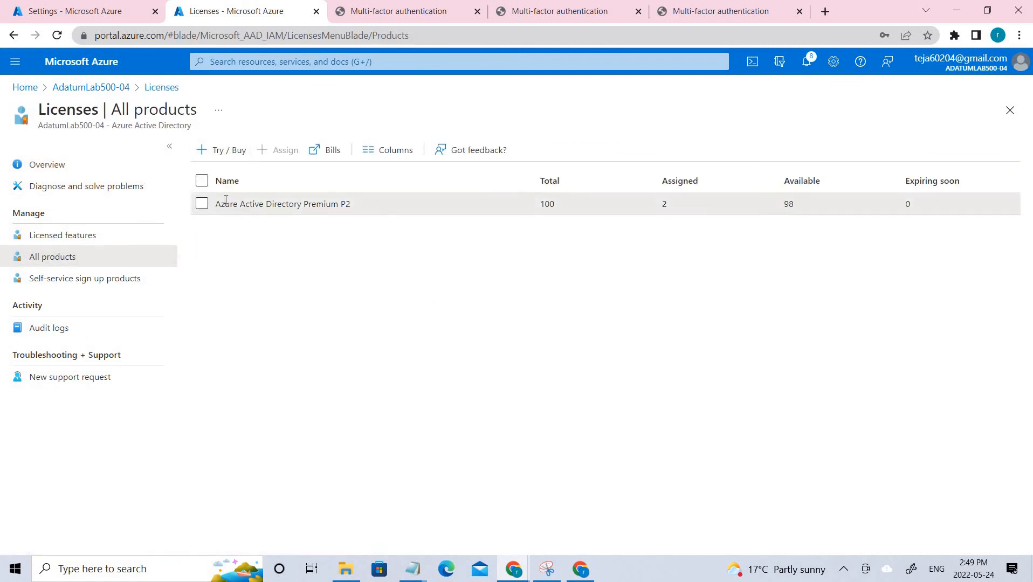
{"action": "left_click", "coordinate": [264, 201]}
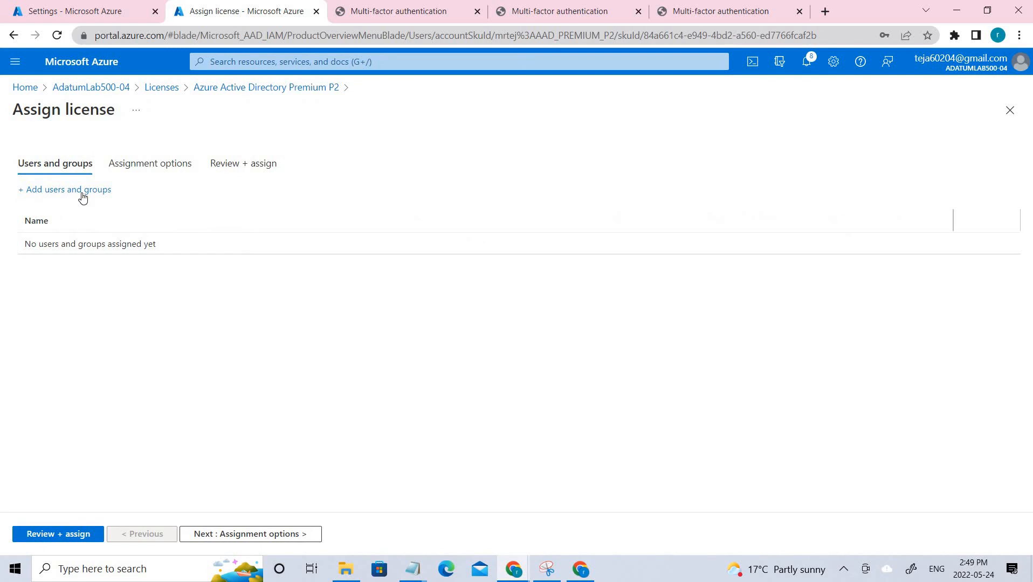
Assign the Azure Active Directory Premium P2 license to aaduser1
{"action": "left_click", "coordinate": [81, 190]}
{"action": "left_click", "coordinate": [741, 185]}
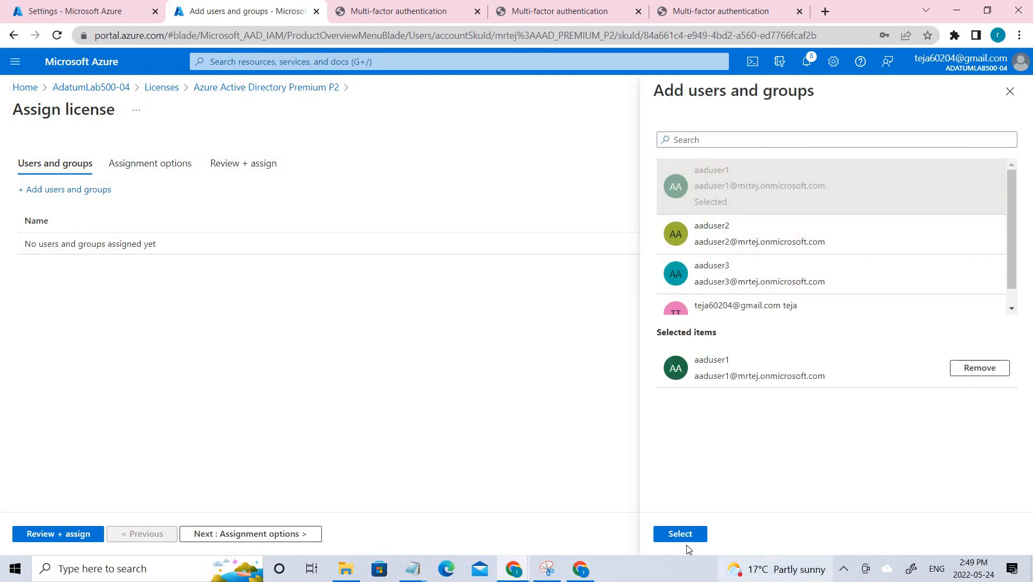
{"action": "left_click", "coordinate": [692, 537]}
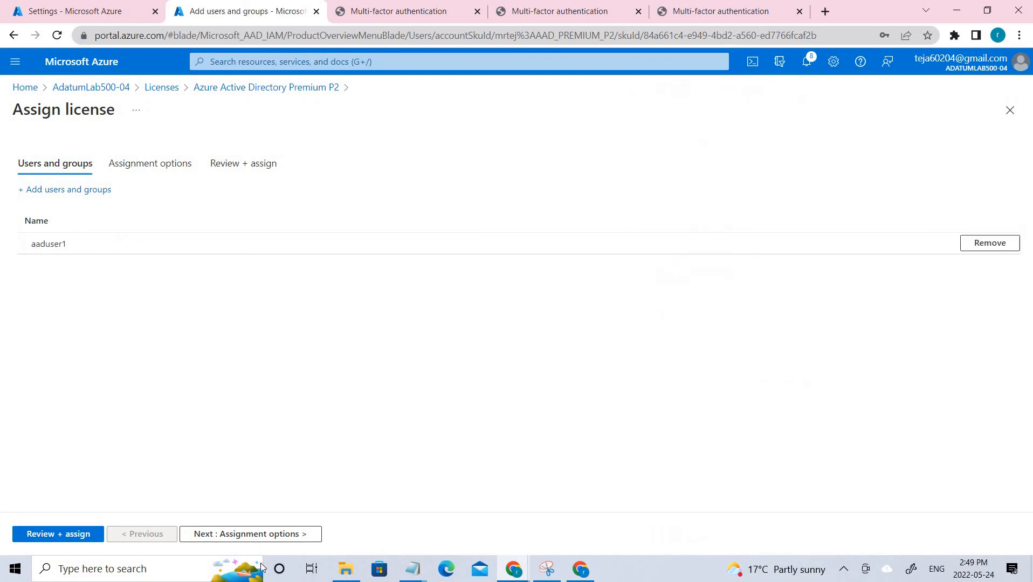
{"action": "left_click", "coordinate": [74, 534]}
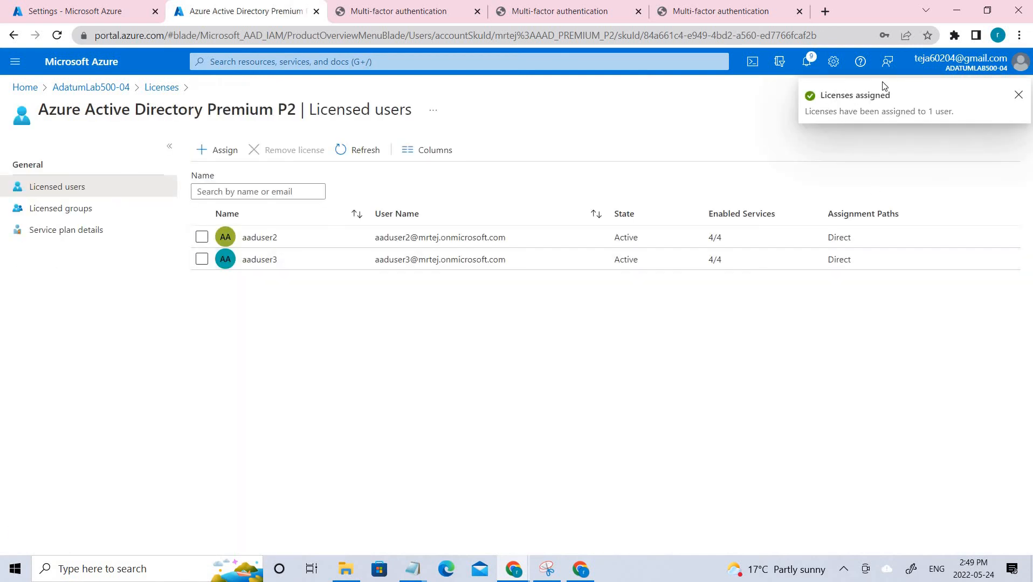
Refresh the Premium P2 licensed users list and check the entry for aaduser1
{"action": "left_click", "coordinate": [355, 152]}
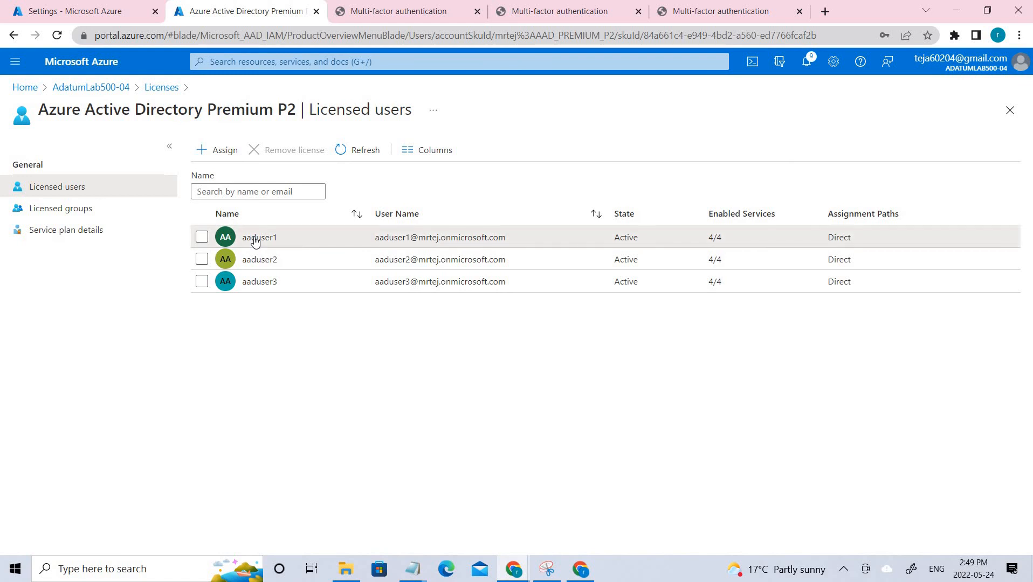
{"action": "left_click", "coordinate": [255, 240]}
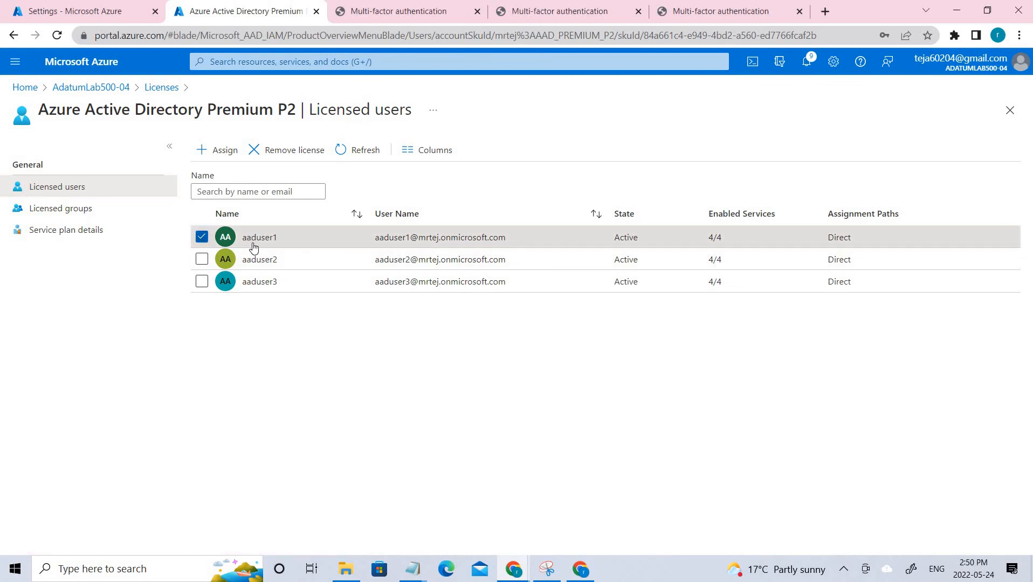
{"action": "left_click", "coordinate": [203, 239]}
{"action": "left_click", "coordinate": [203, 239]}
{"action": "left_click", "coordinate": [360, 150]}
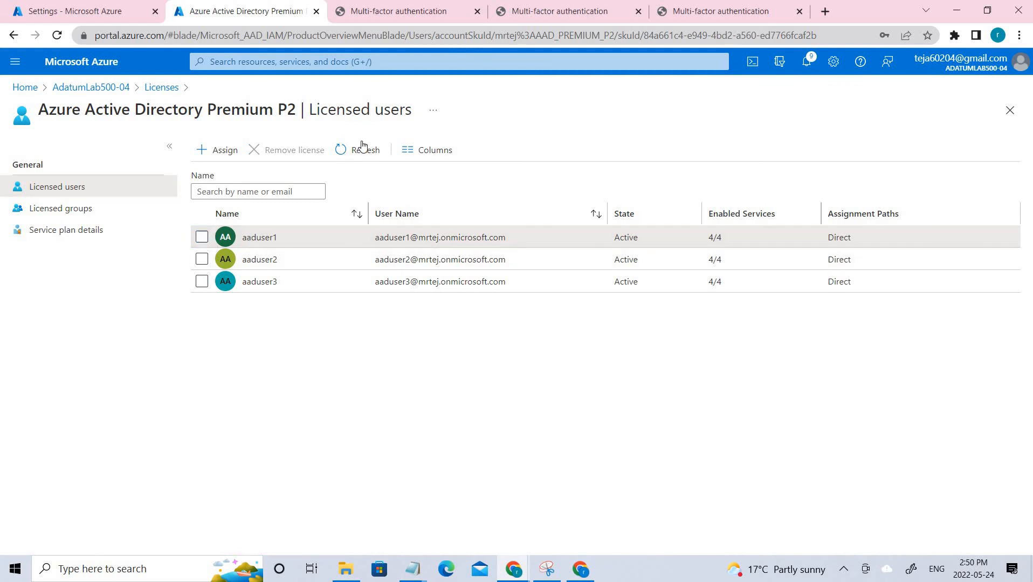
{"action": "left_click", "coordinate": [229, 242]}
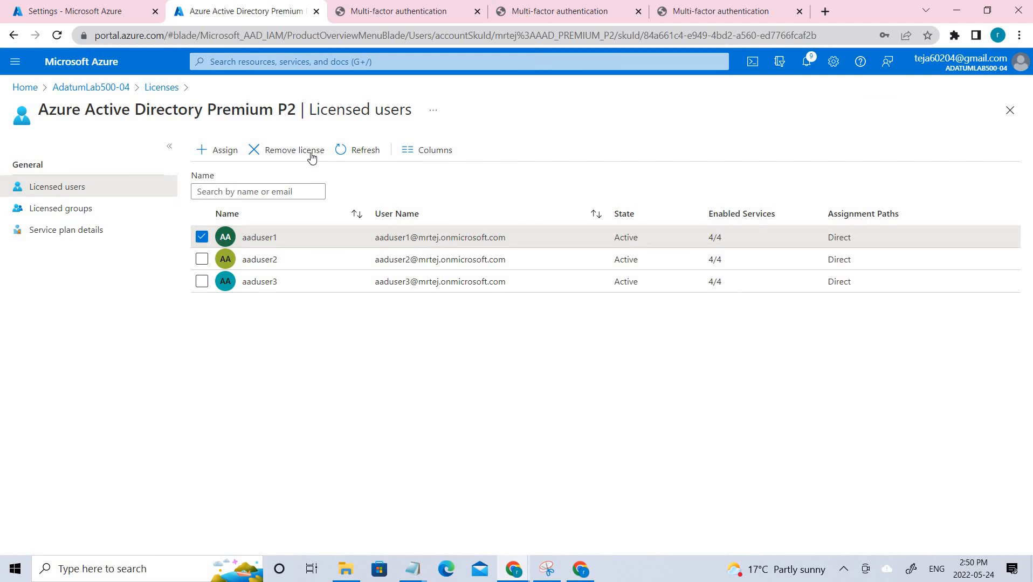
Open the additional cloud-based MFA settings from the AdatumLab500-04 directory's security section and look through the service settings
{"action": "left_click", "coordinate": [107, 88]}
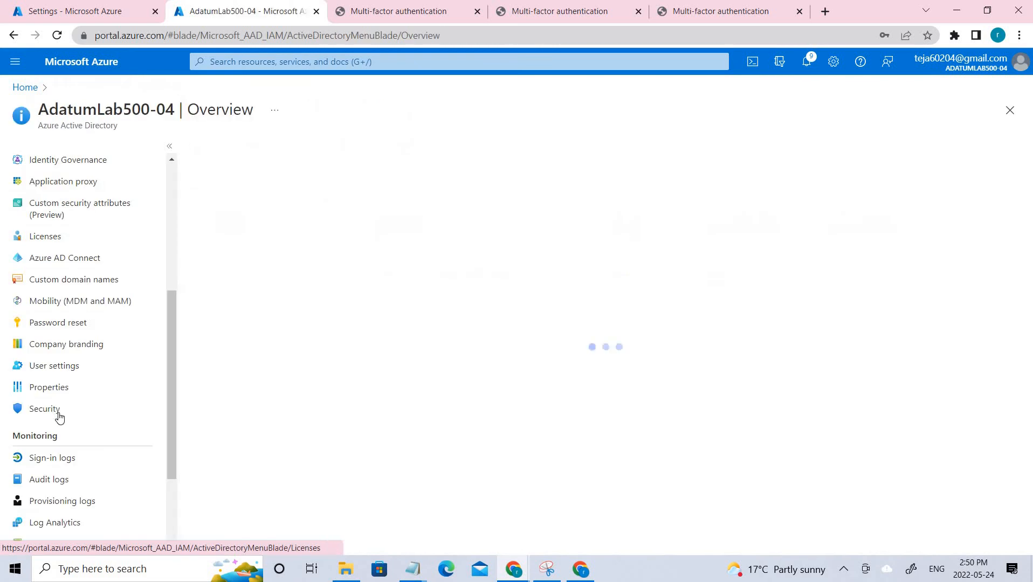
{"action": "left_click", "coordinate": [58, 416]}
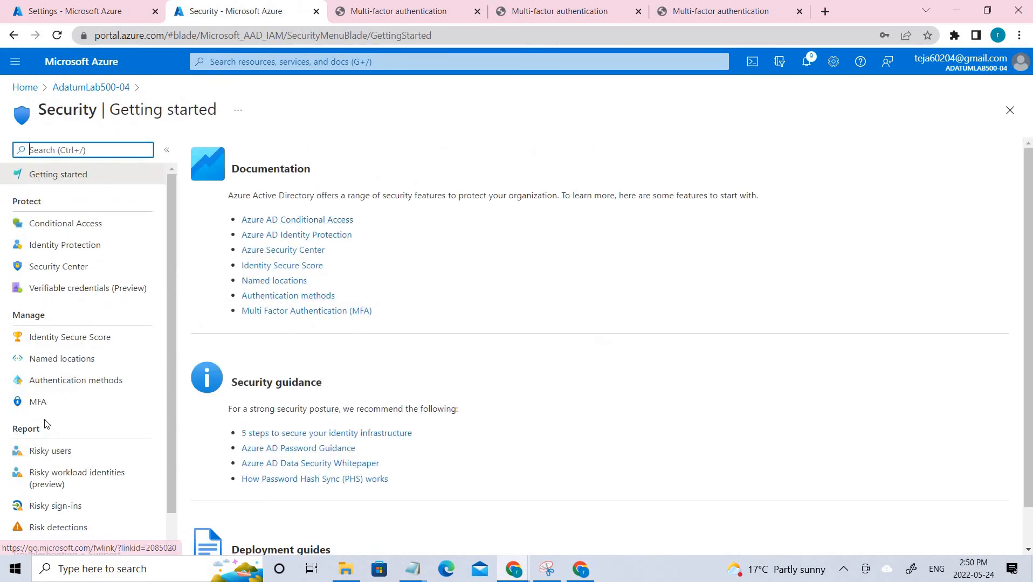
{"action": "left_click", "coordinate": [44, 406]}
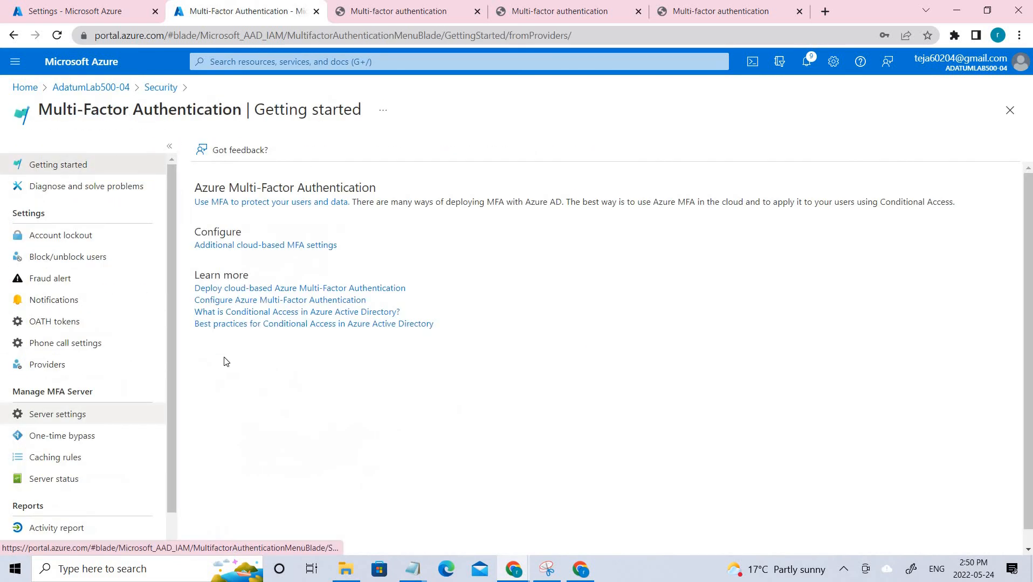
{"action": "left_click", "coordinate": [250, 247]}
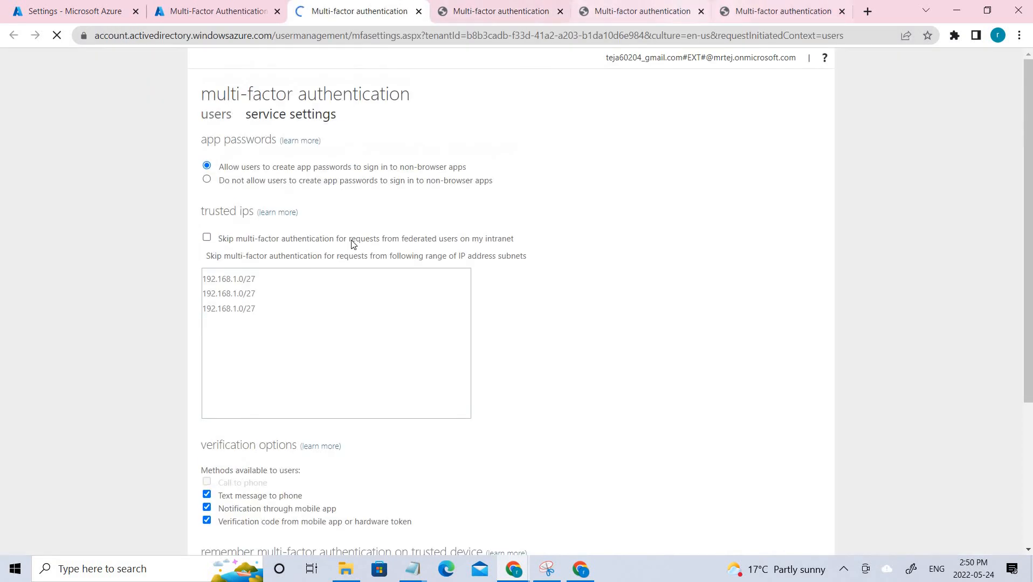
{"action": "scroll", "coordinate": [356, 267], "scroll_direction": "down", "scroll_amount": 5}
{"action": "scroll", "coordinate": [285, 375], "scroll_direction": "up", "scroll_amount": 5}
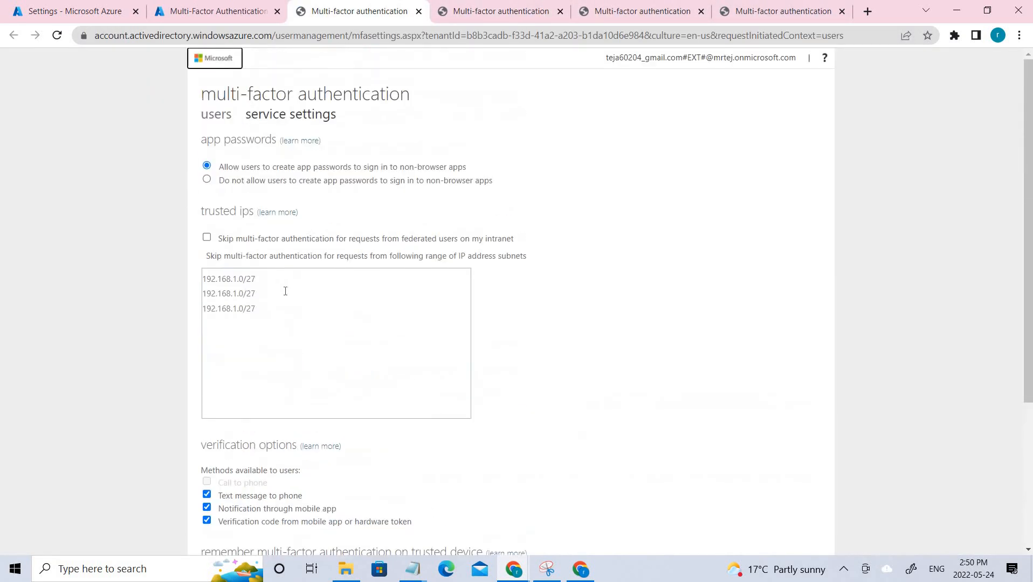
{"action": "scroll", "coordinate": [244, 251], "scroll_direction": "down", "scroll_amount": 5}
{"action": "scroll", "coordinate": [244, 242], "scroll_direction": "up", "scroll_amount": 5}
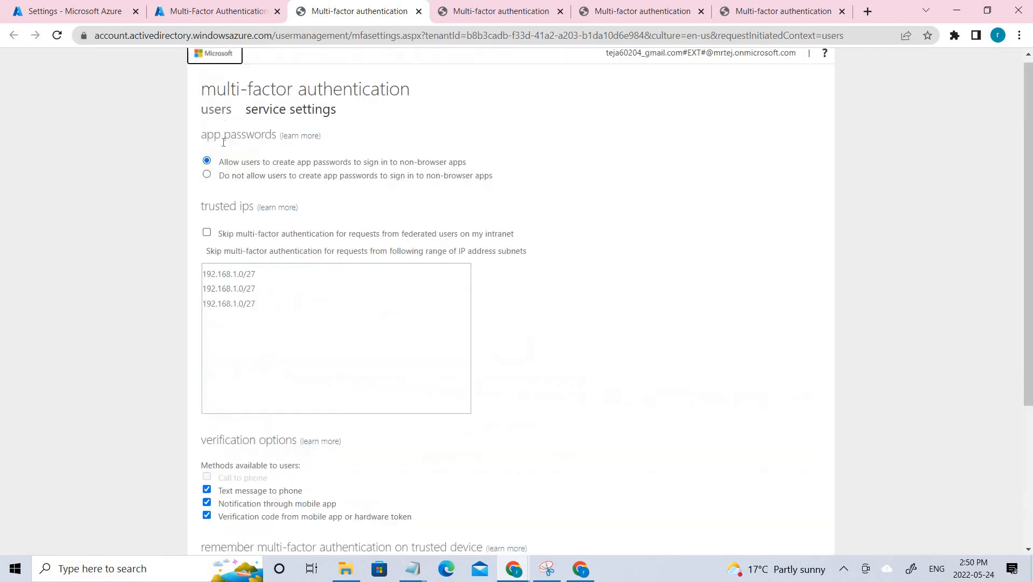
Enable multi-factor authentication for aaduser1 in the MFA users list and reload the page
{"action": "left_click", "coordinate": [219, 120]}
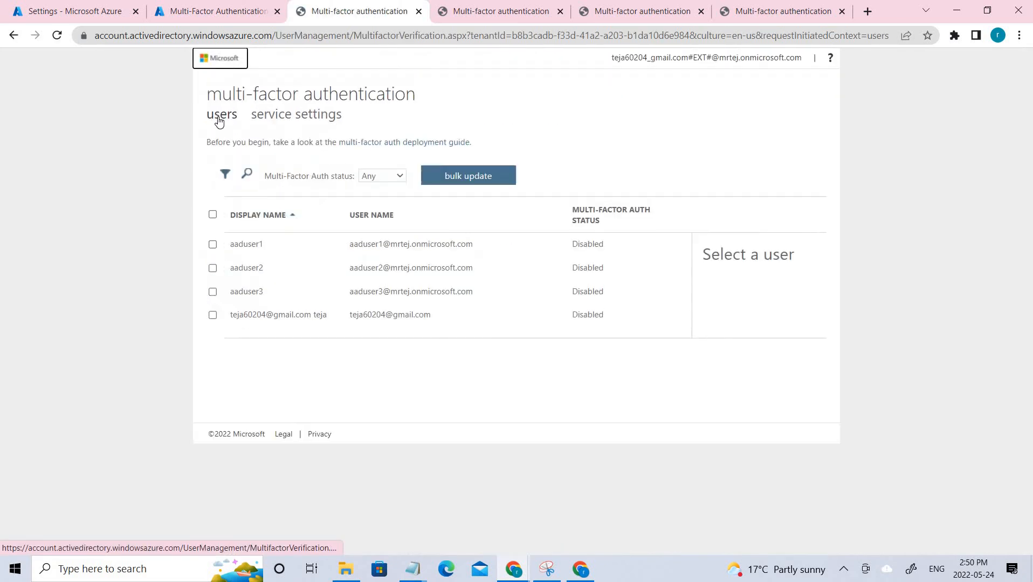
{"action": "left_click", "coordinate": [212, 244]}
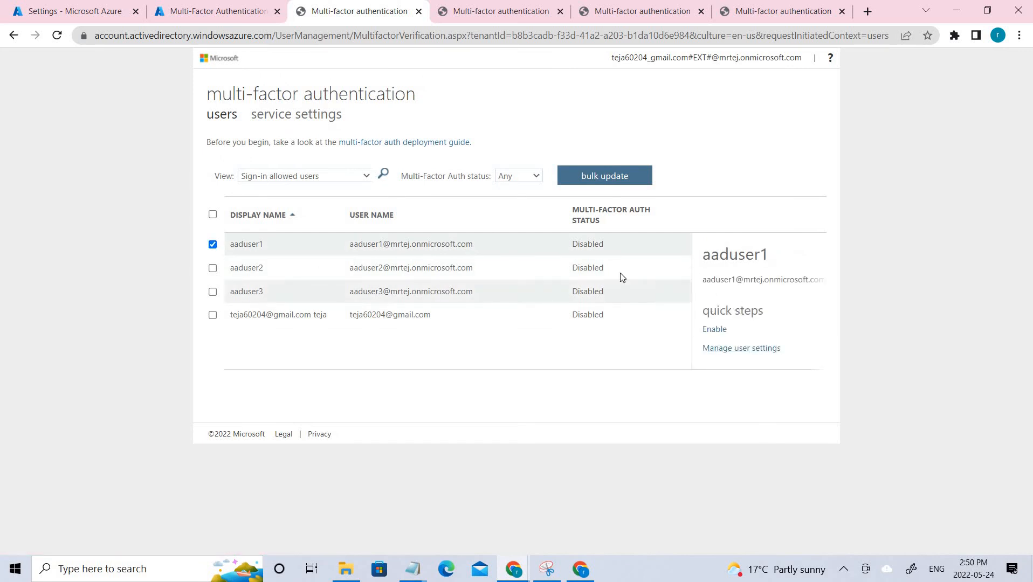
{"action": "left_click", "coordinate": [720, 331]}
{"action": "left_click", "coordinate": [562, 376]}
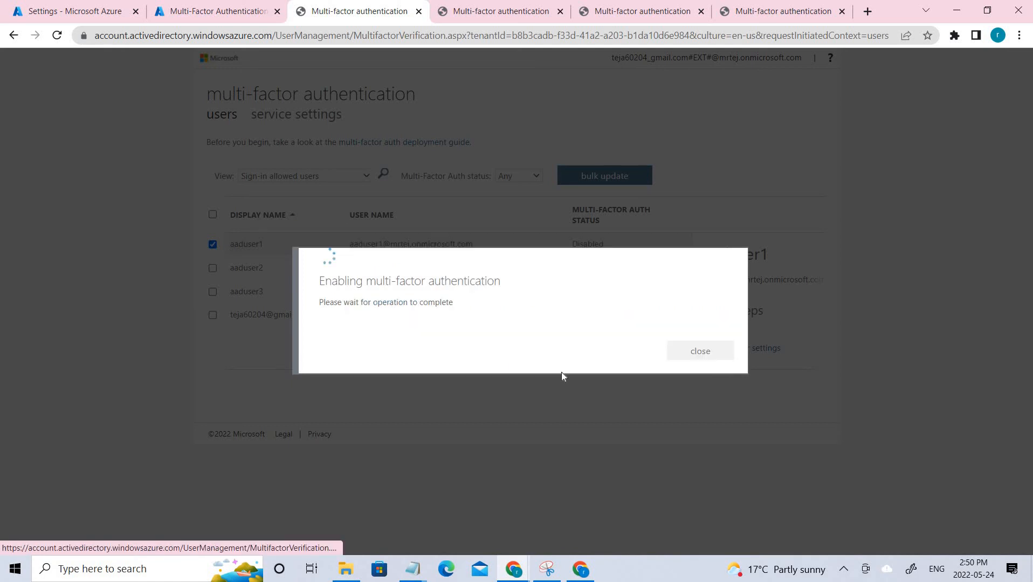
{"action": "left_click", "coordinate": [716, 351]}
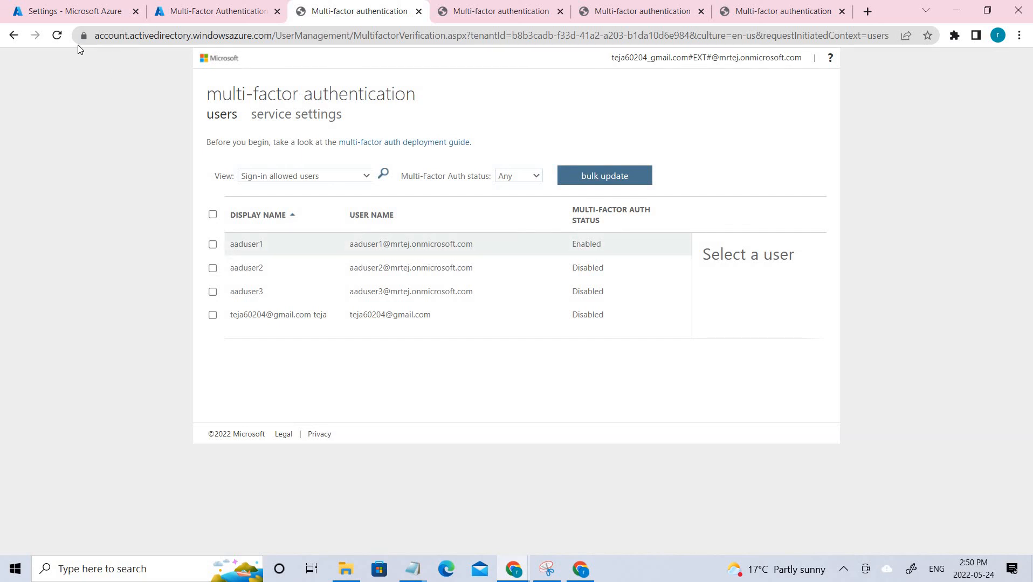
{"action": "left_click", "coordinate": [57, 35]}
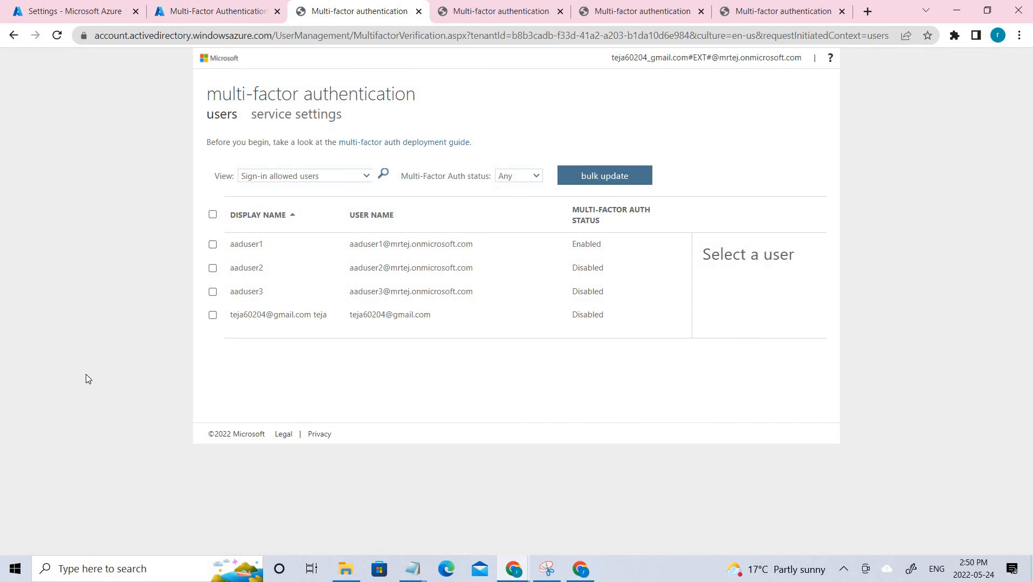
Open portal.azure.com in a new Incognito window
{"action": "key", "text": "ctrl+shift+n"}
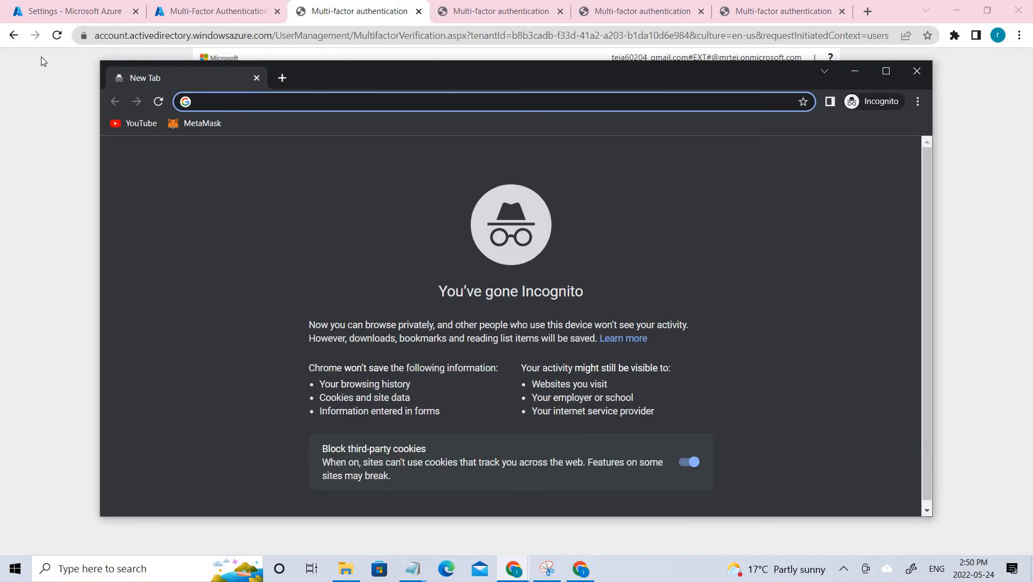
{"action": "type", "text": "po"}
{"action": "key", "text": "Return"}
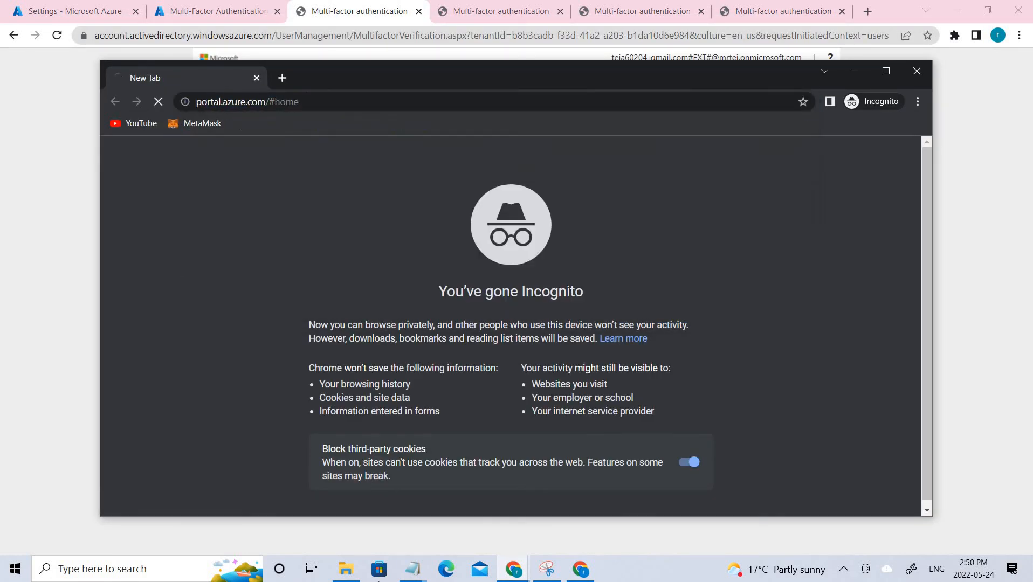
Copy the sign-in name of aaduser1 from its profile in the directory's users and return to the Incognito sign-in window
{"action": "left_click", "coordinate": [290, 6]}
{"action": "key", "text": "ctrl+shift+Tab"}
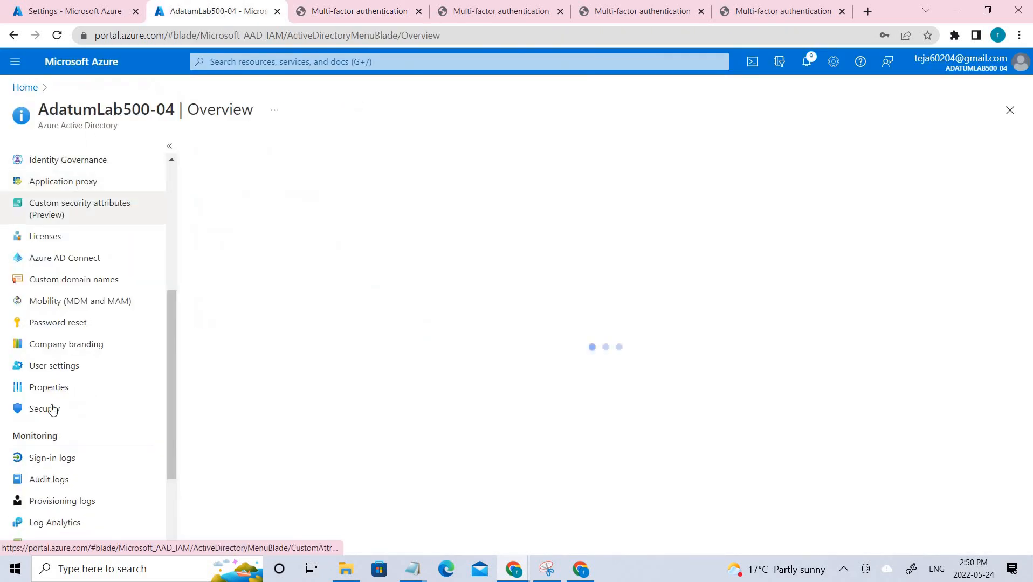
{"action": "left_click", "coordinate": [67, 255]}
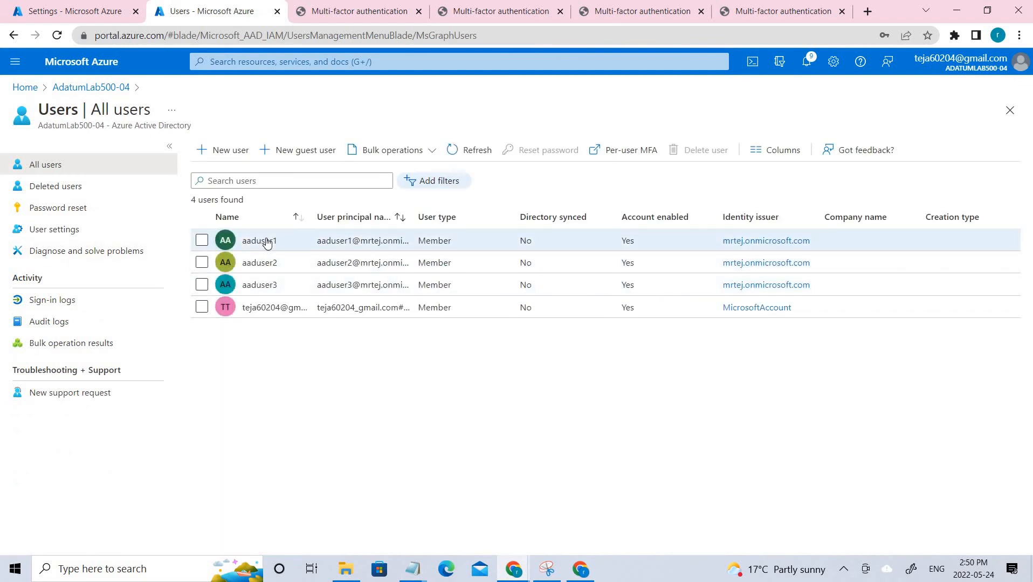
{"action": "left_click", "coordinate": [266, 242]}
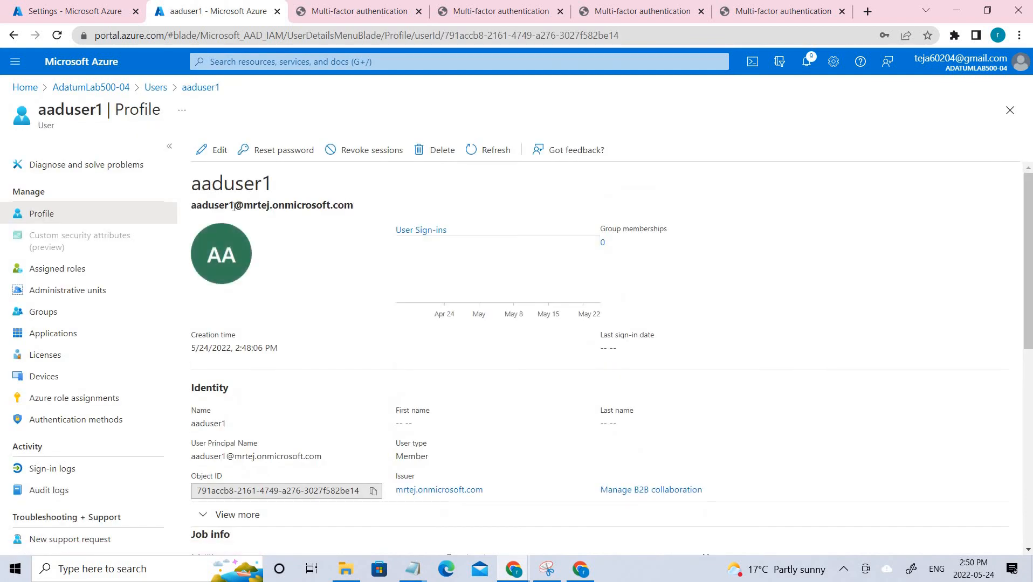
{"action": "left_click_drag", "start_coordinate": [353, 206], "coordinate": [189, 209]}
{"action": "key", "text": "ctrl+c"}
{"action": "right_click", "coordinate": [189, 209]}
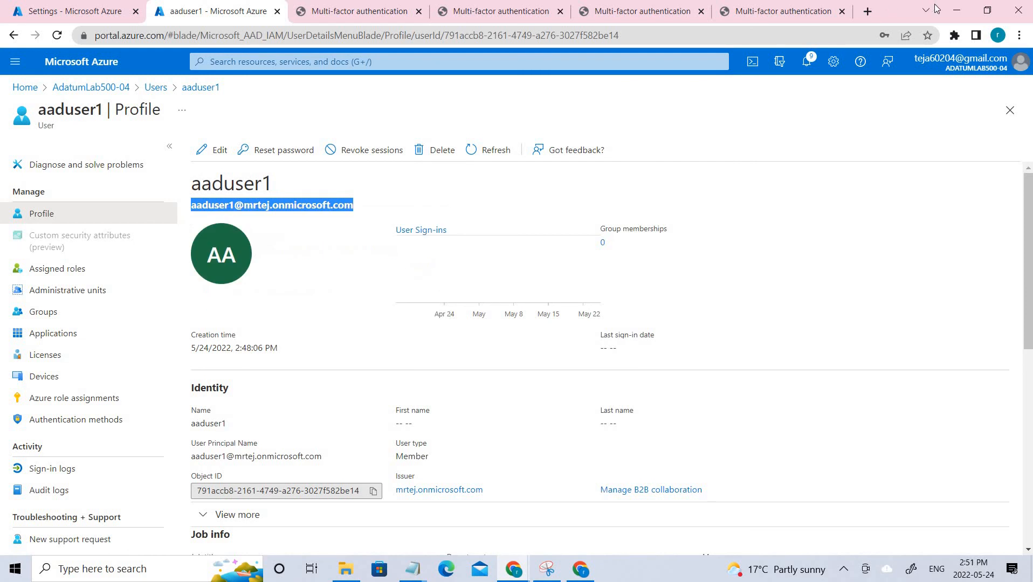
{"action": "left_click", "coordinate": [955, 7]}
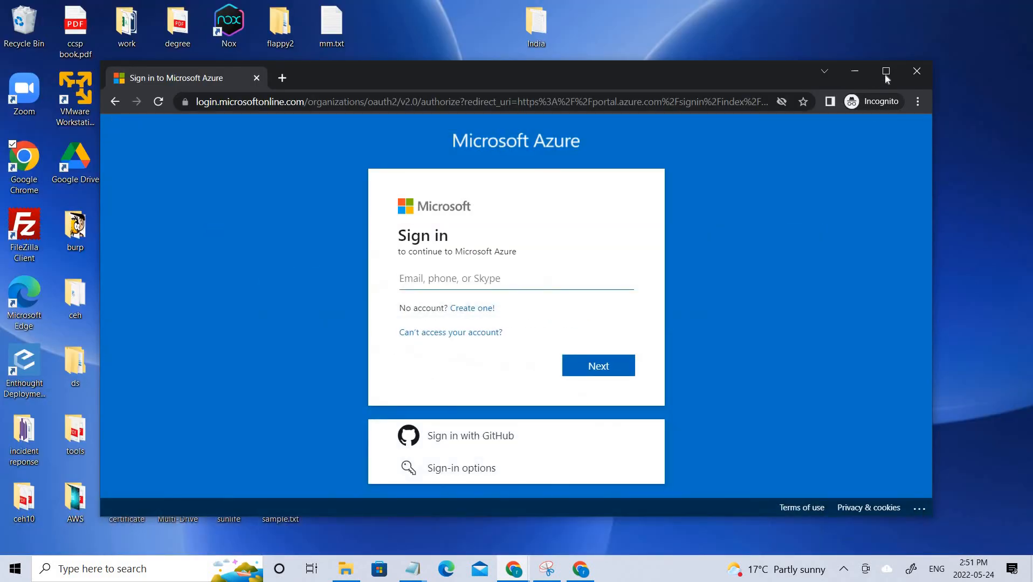
Sign in to Microsoft Azure as aaduser1 with the copied sign-in name and the account password
{"action": "double_click", "coordinate": [607, 76]}
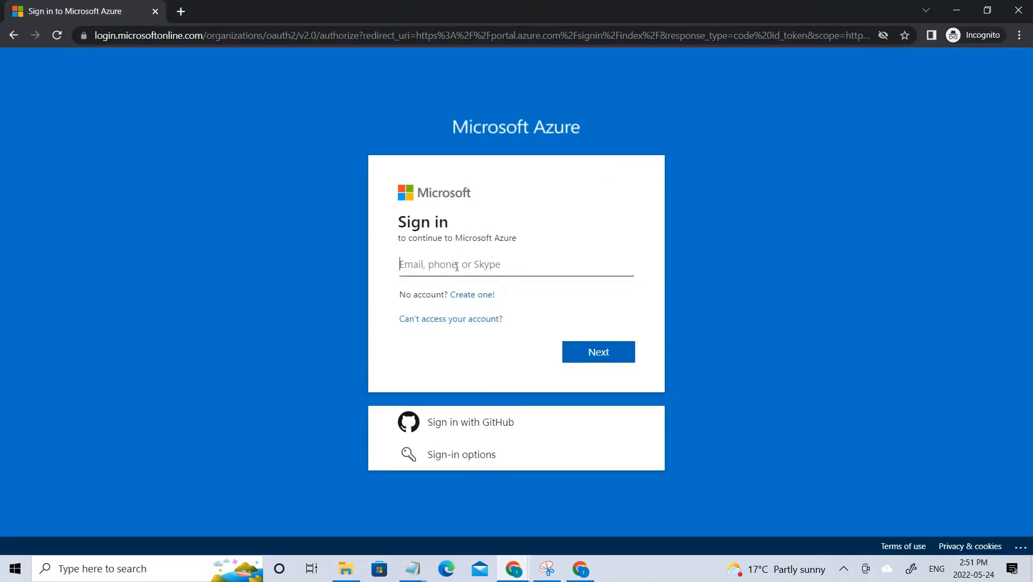
{"action": "key", "text": "ctrl+v"}
{"action": "left_click", "coordinate": [591, 348]}
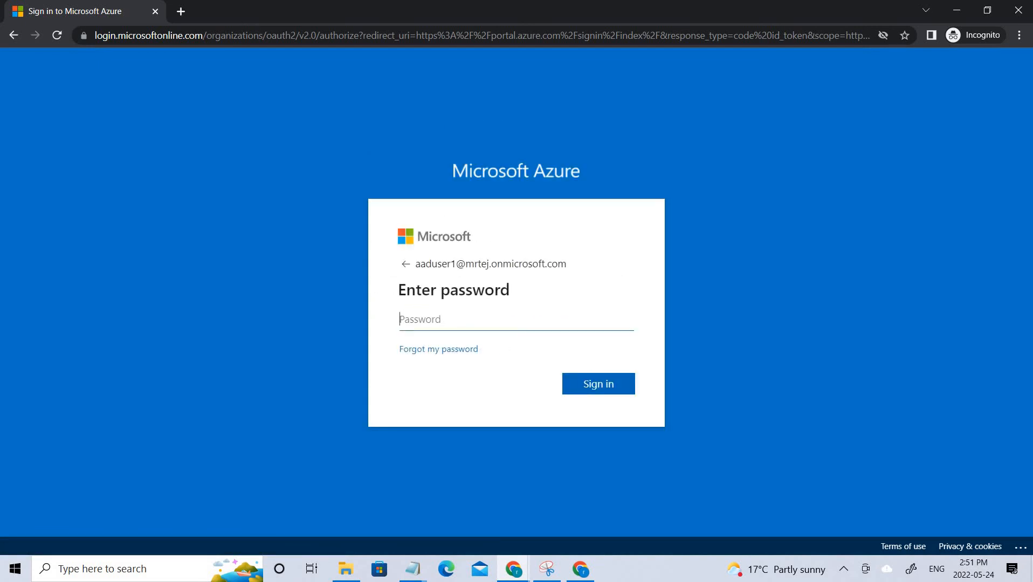
{"action": "key", "text": "alt+Tab"}
{"action": "key", "text": "alt+Tab"}
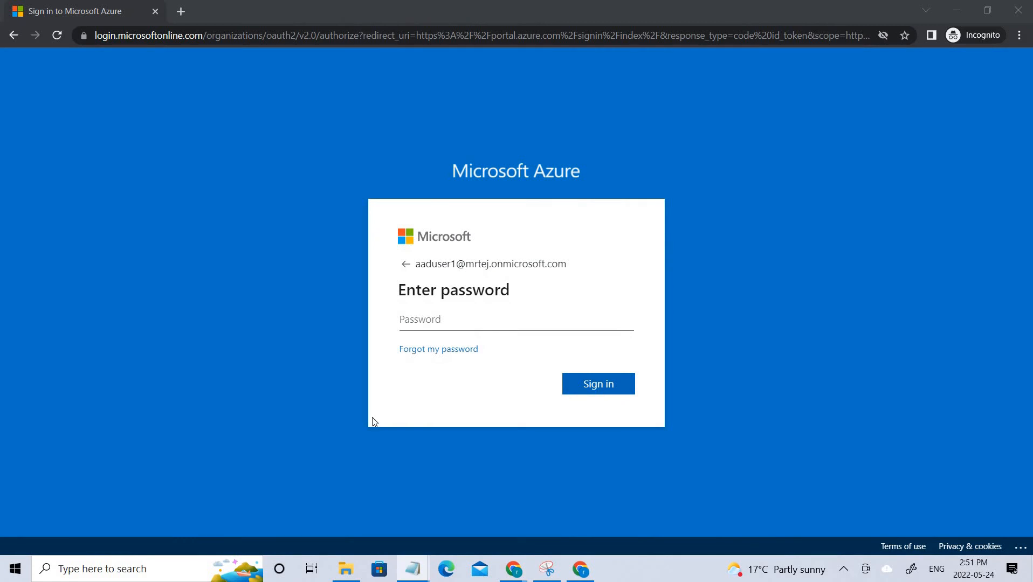
{"action": "left_click", "coordinate": [506, 324]}
{"action": "key", "text": "ctrl+v"}
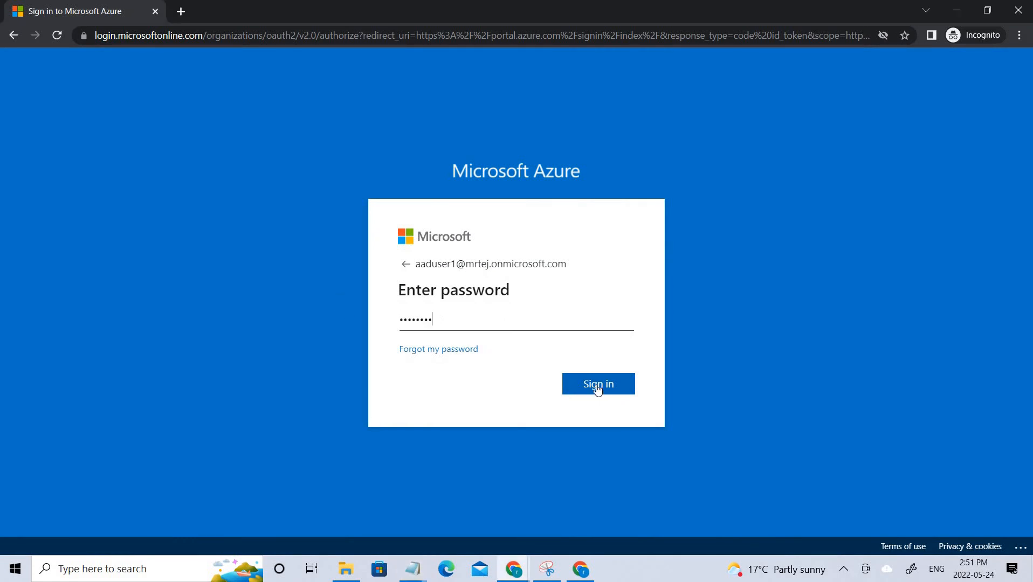
{"action": "left_click", "coordinate": [596, 385]}
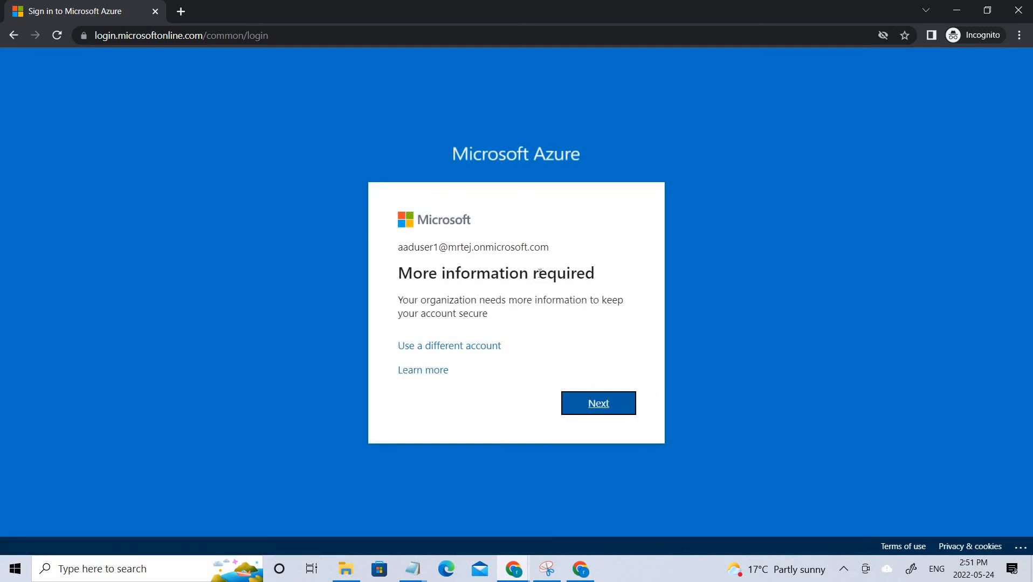
Continue past the request for more information and review the instructions for getting the Microsoft Authenticator app
{"action": "left_click_drag", "start_coordinate": [399, 273], "coordinate": [612, 300]}
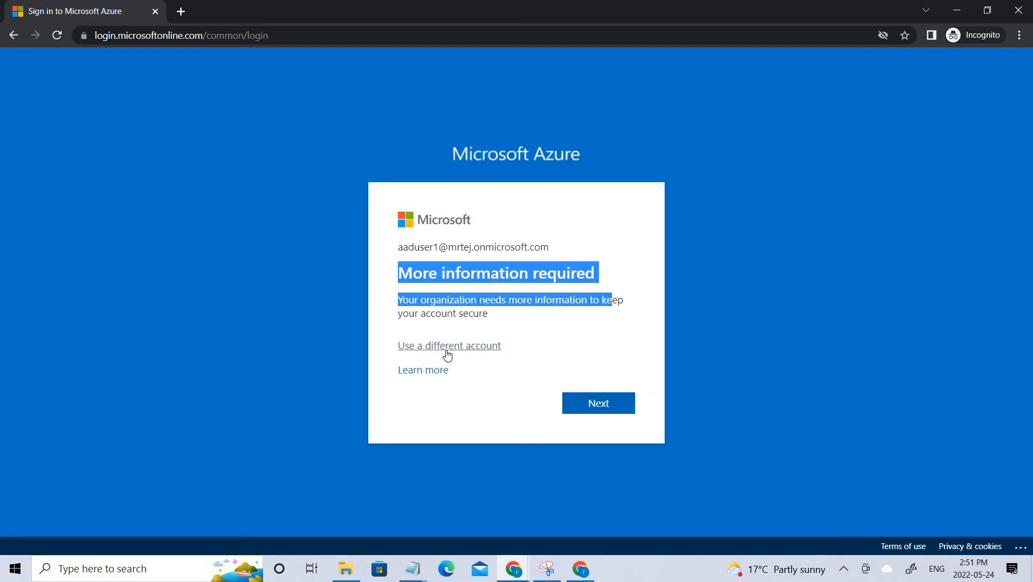
{"action": "left_click", "coordinate": [603, 408]}
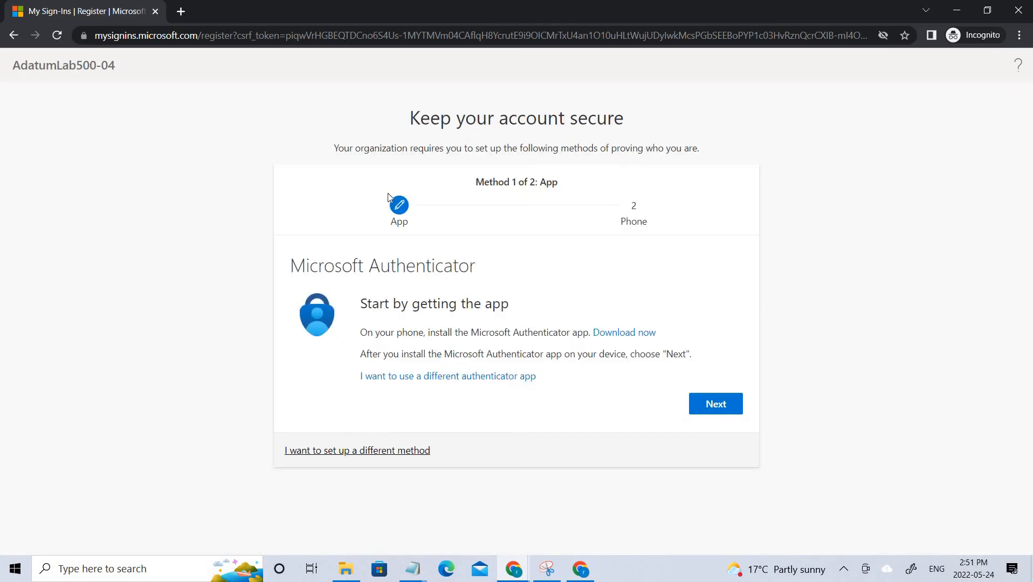
{"action": "left_click_drag", "start_coordinate": [410, 117], "coordinate": [633, 114]}
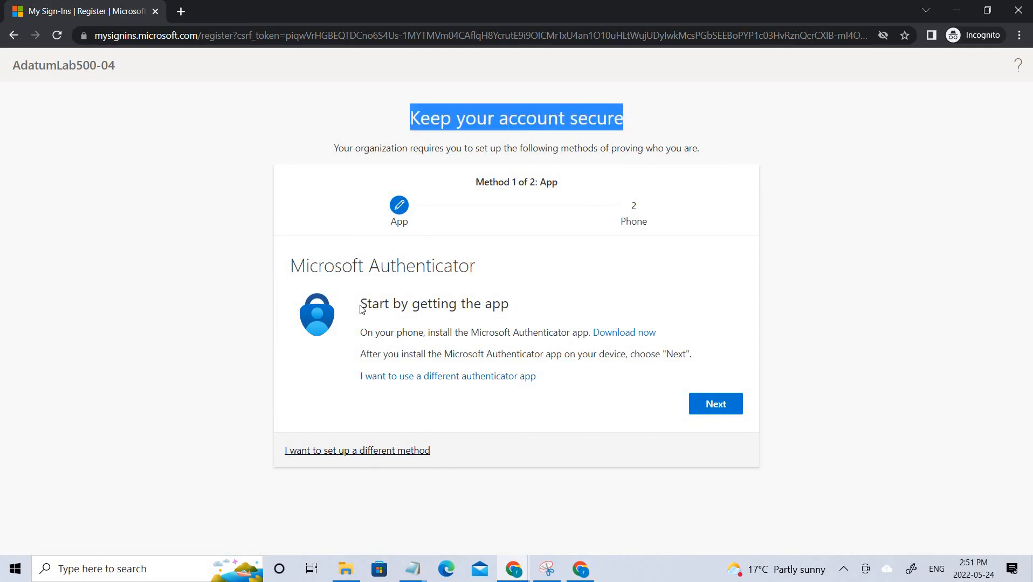
{"action": "left_click_drag", "start_coordinate": [361, 303], "coordinate": [519, 298]}
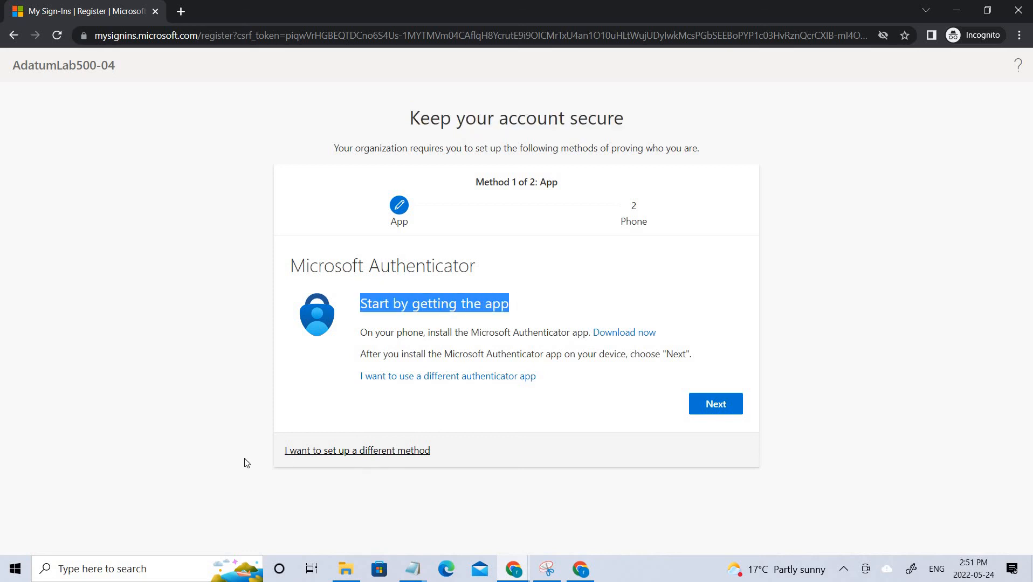
Open the choice of a different verification method and confirm Authenticator app as the first method
{"action": "left_click", "coordinate": [325, 451]}
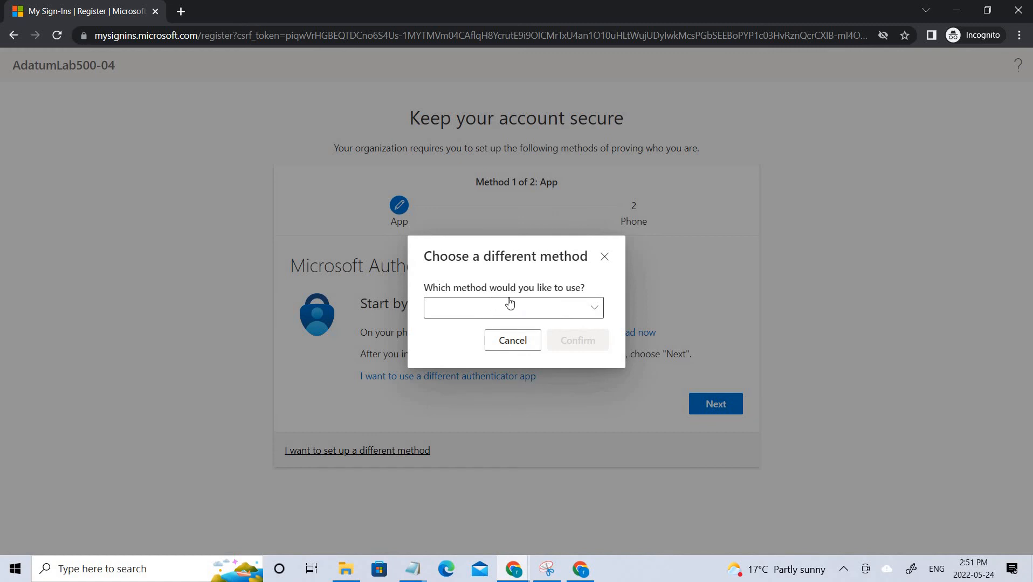
{"action": "left_click_drag", "start_coordinate": [424, 294], "coordinate": [564, 287]}
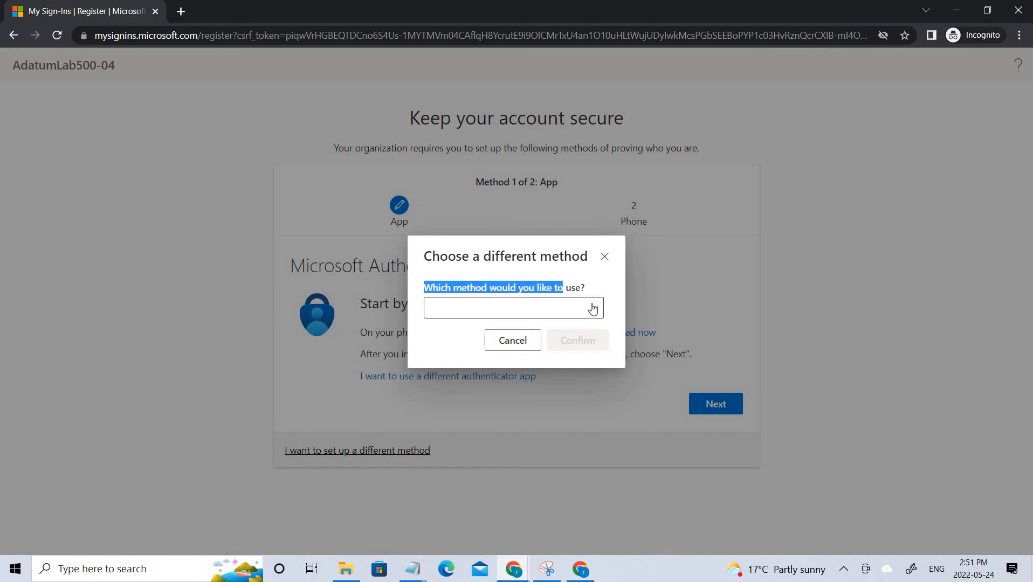
{"action": "left_click", "coordinate": [593, 308]}
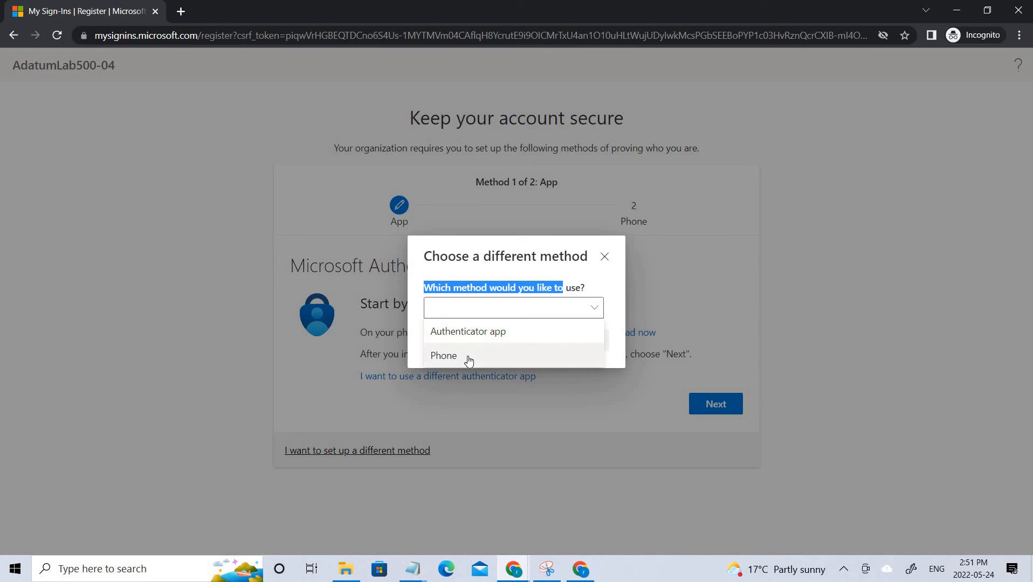
{"action": "left_click", "coordinate": [495, 332]}
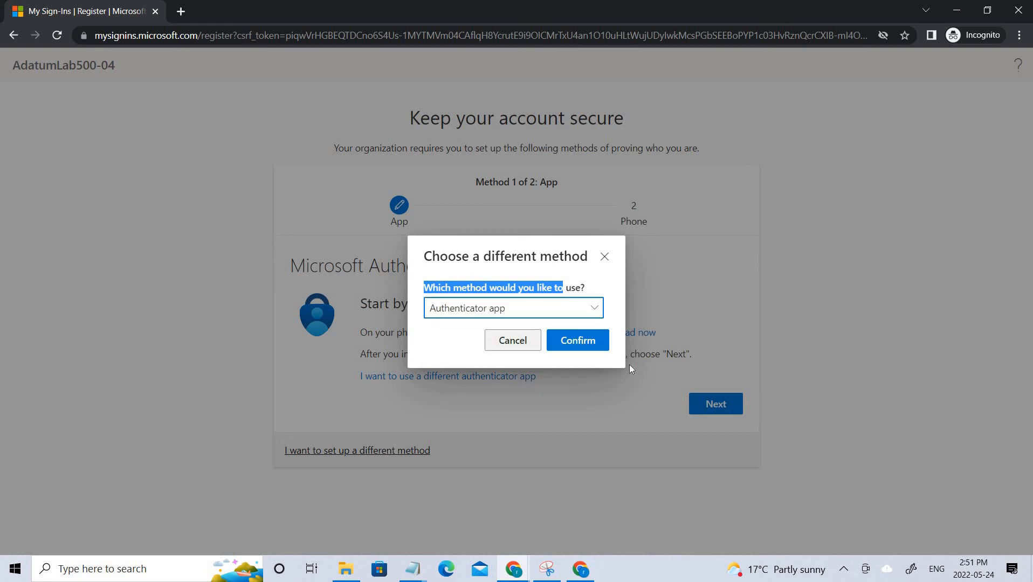
{"action": "left_click", "coordinate": [569, 348]}
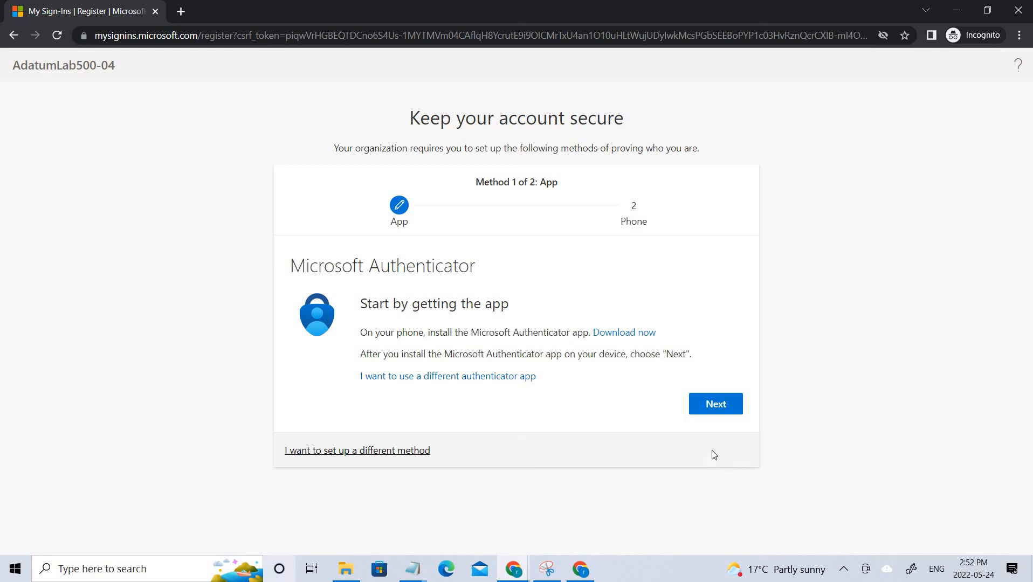
Advance the Microsoft Authenticator setup to the QR code and reveal the code and URL for manual entry
{"action": "left_click", "coordinate": [726, 412]}
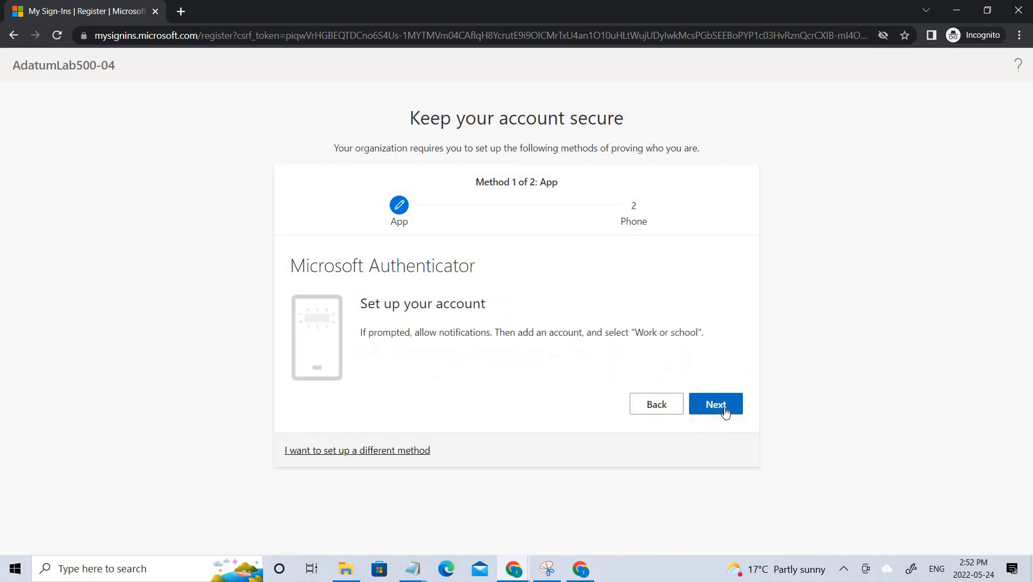
{"action": "left_click", "coordinate": [716, 406]}
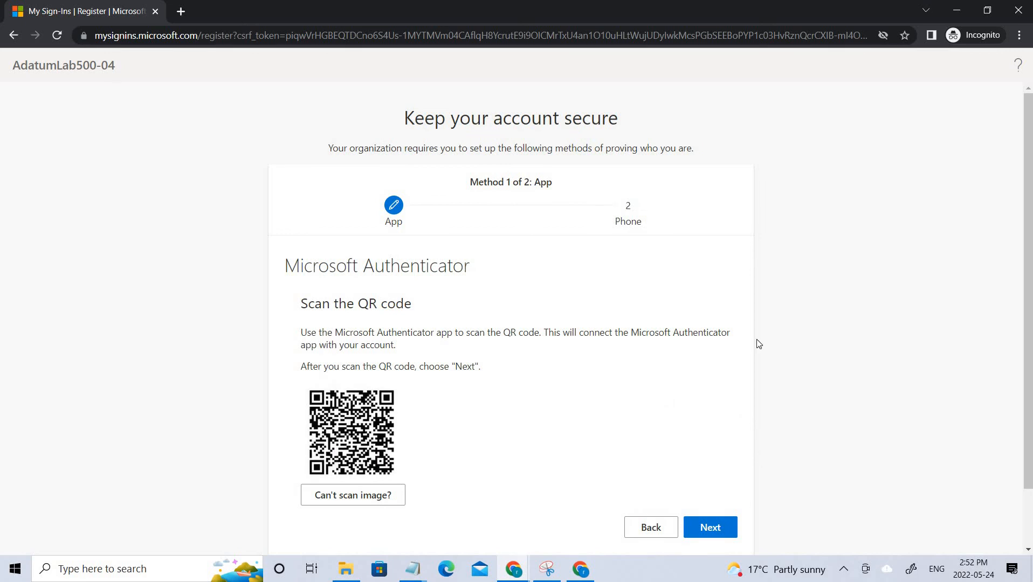
{"action": "scroll", "coordinate": [499, 406], "scroll_direction": "down", "scroll_amount": 2}
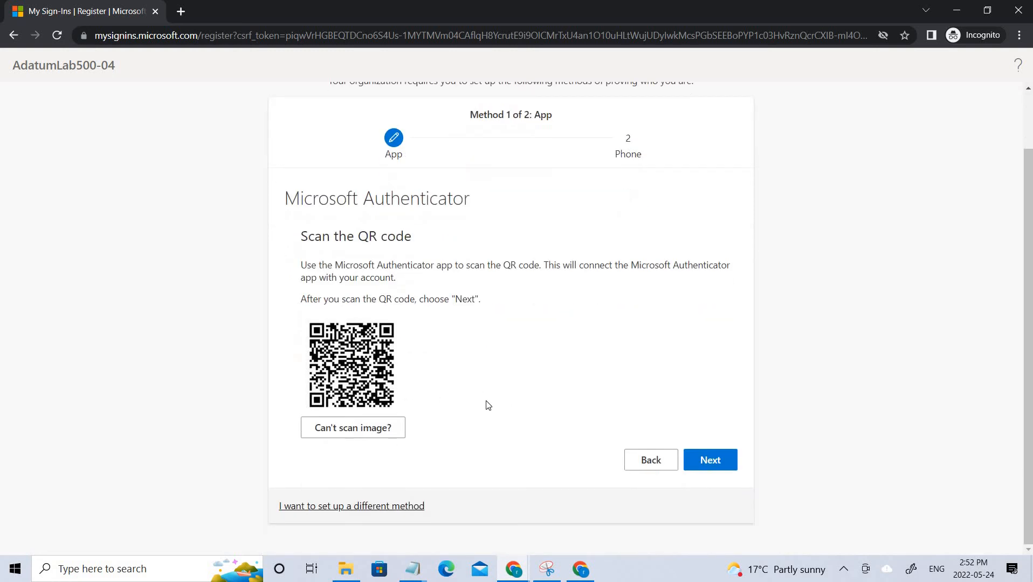
{"action": "double_click", "coordinate": [255, 327]}
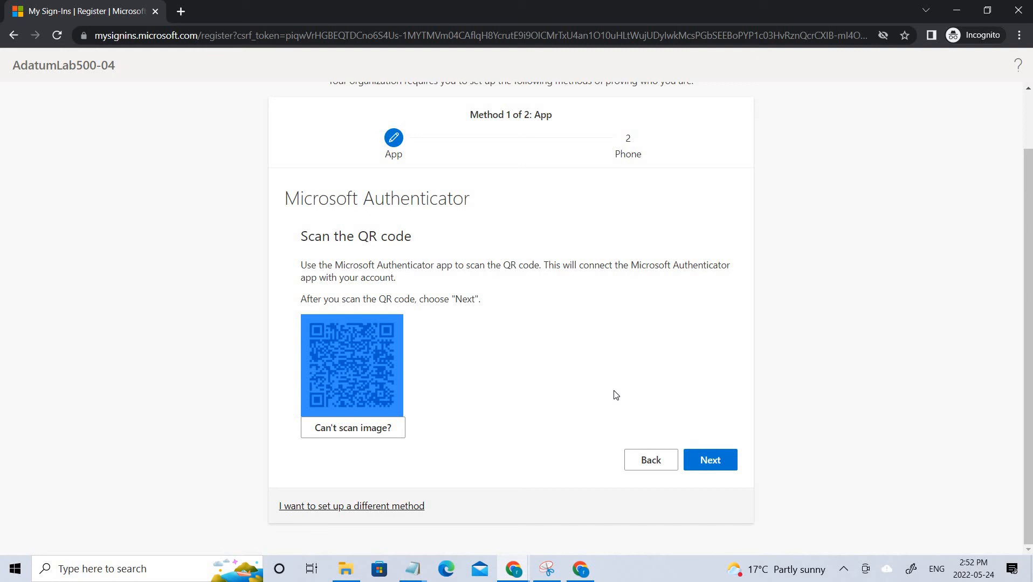
{"action": "left_click", "coordinate": [389, 430]}
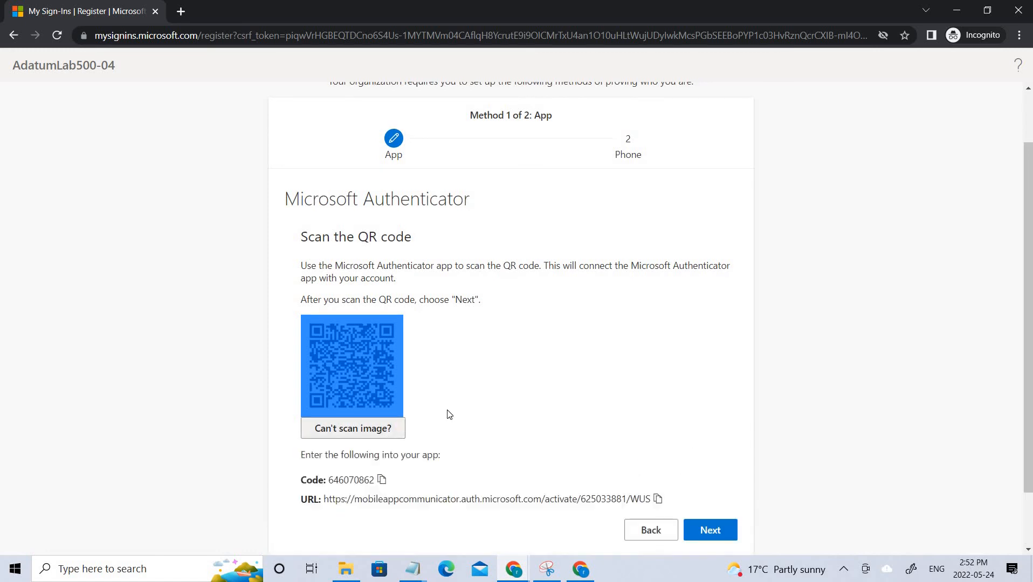
{"action": "scroll", "coordinate": [409, 415], "scroll_direction": "down", "scroll_amount": 2}
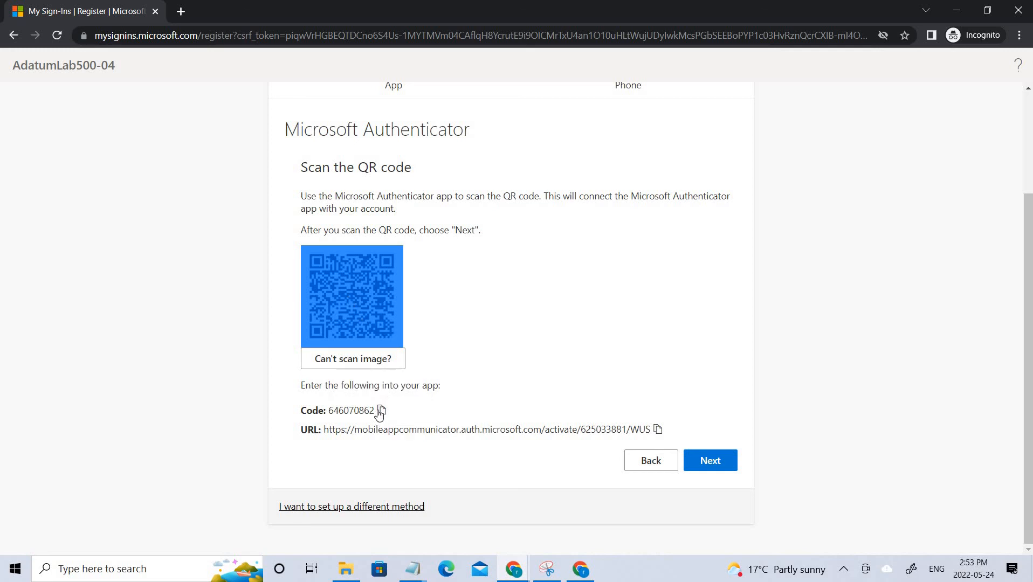
{"action": "left_click_drag", "start_coordinate": [335, 283], "coordinate": [225, 246]}
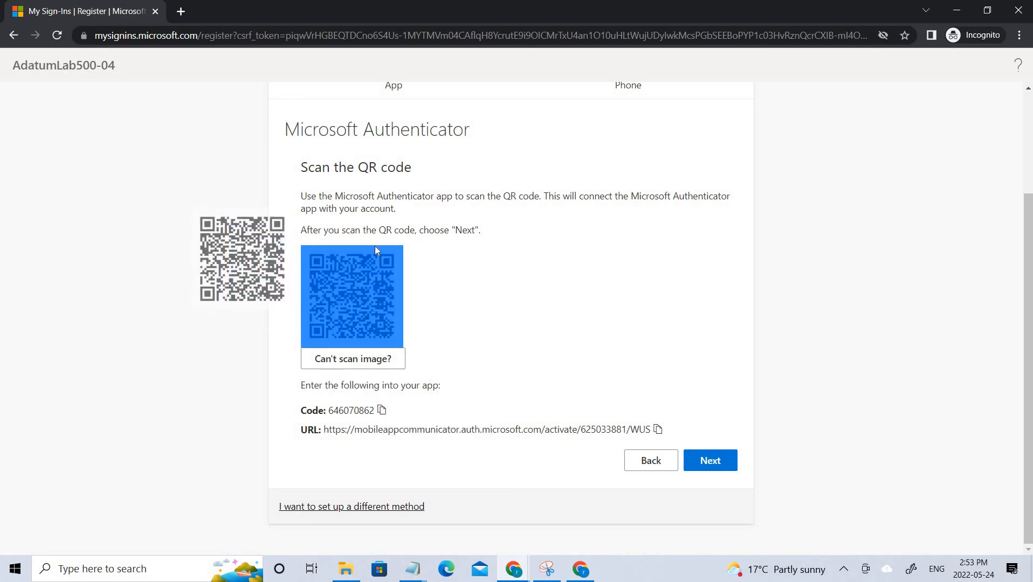
Return to the account setup page, reopen the QR code page for scanning and complete the Authenticator registration with an approved test notification
{"action": "left_click", "coordinate": [730, 466]}
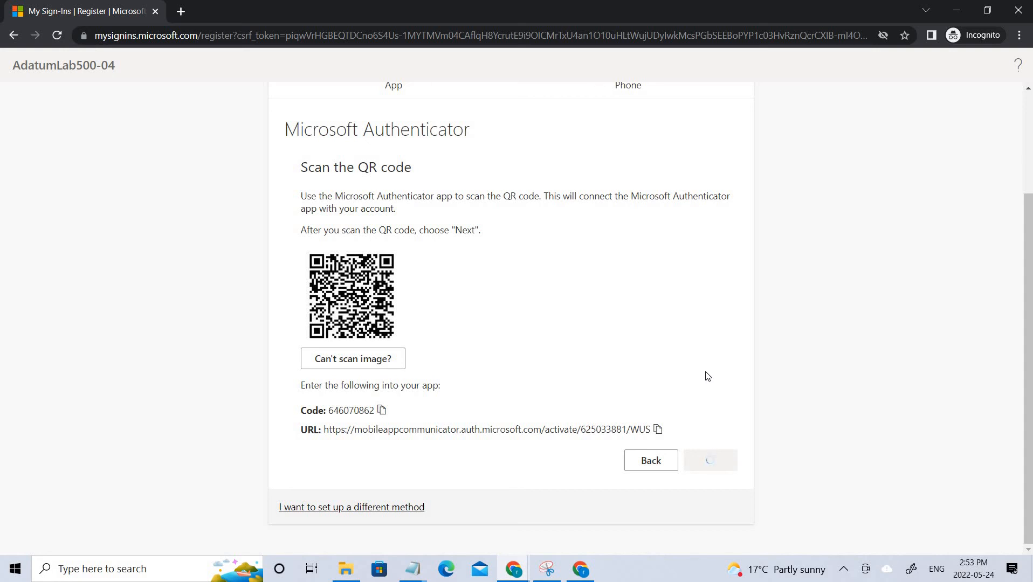
{"action": "left_click", "coordinate": [666, 466]}
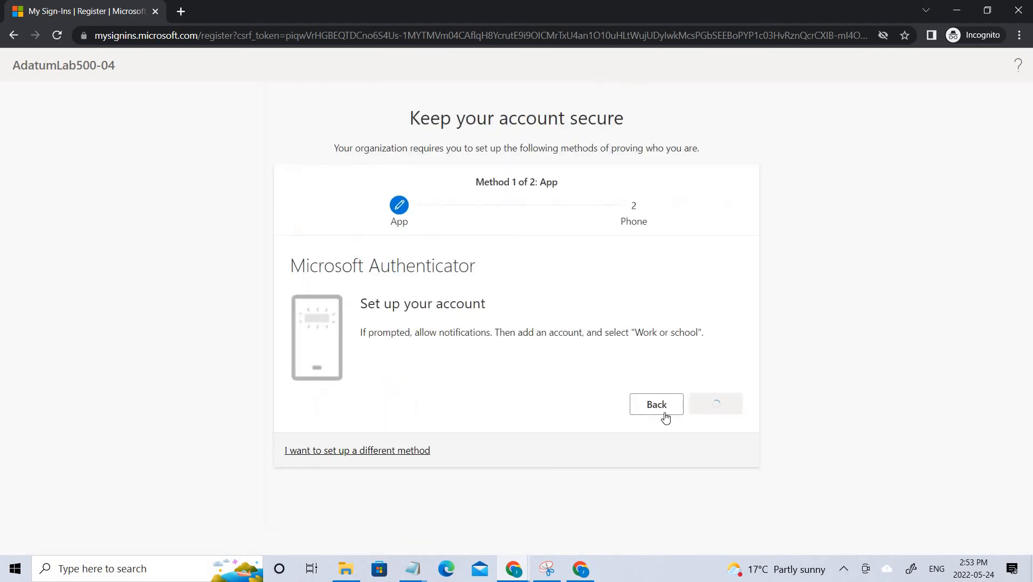
{"action": "left_click", "coordinate": [707, 405]}
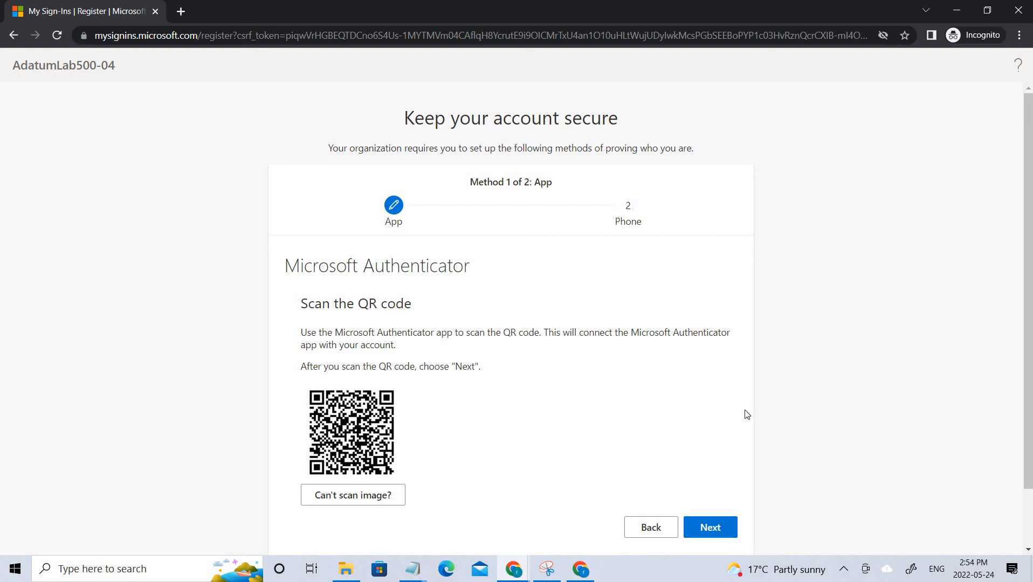
{"action": "left_click", "coordinate": [728, 535]}
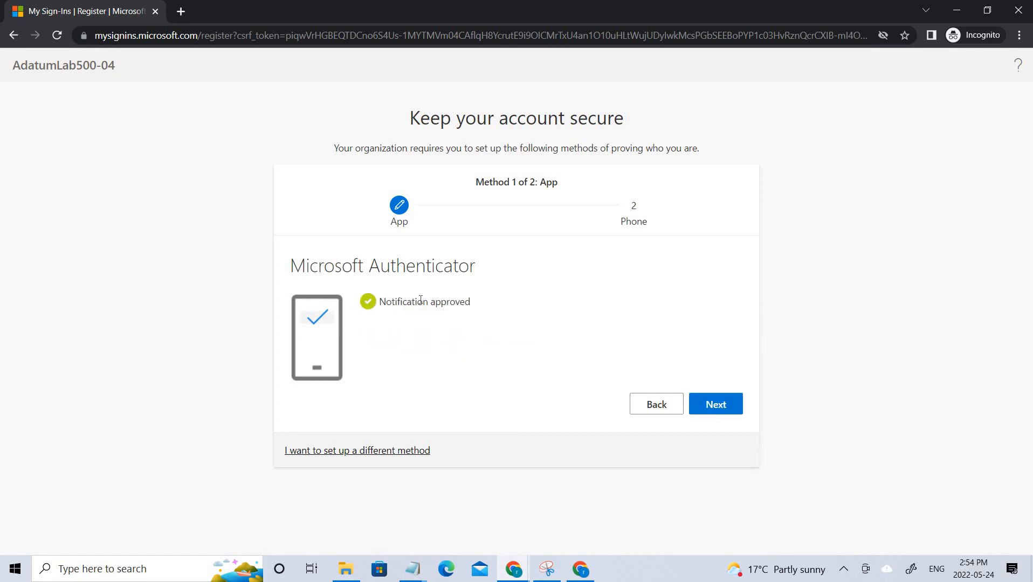
{"action": "left_click", "coordinate": [723, 405]}
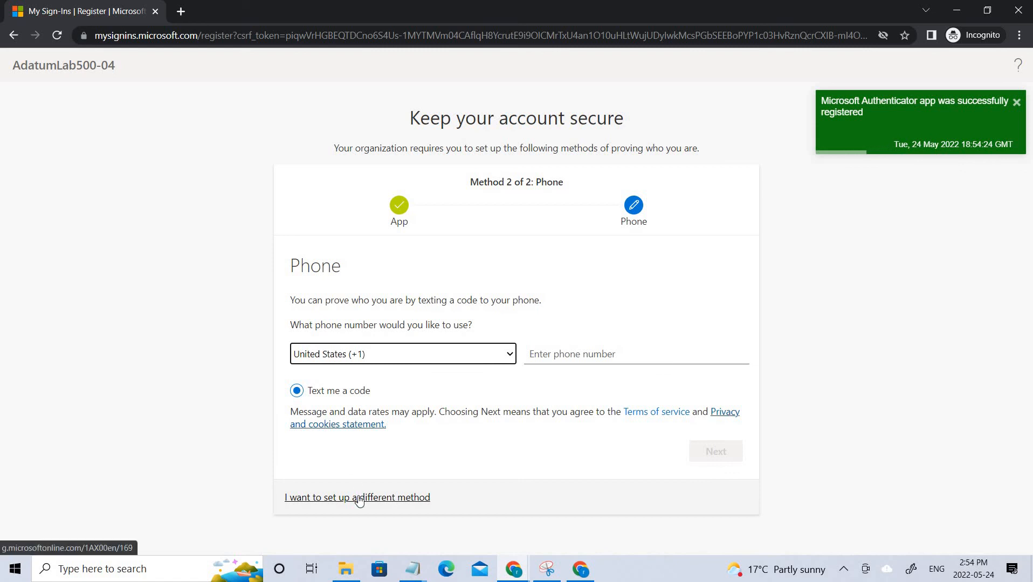
Change the second verification method from phone to Email
{"action": "left_click", "coordinate": [392, 498]}
{"action": "left_click", "coordinate": [566, 317]}
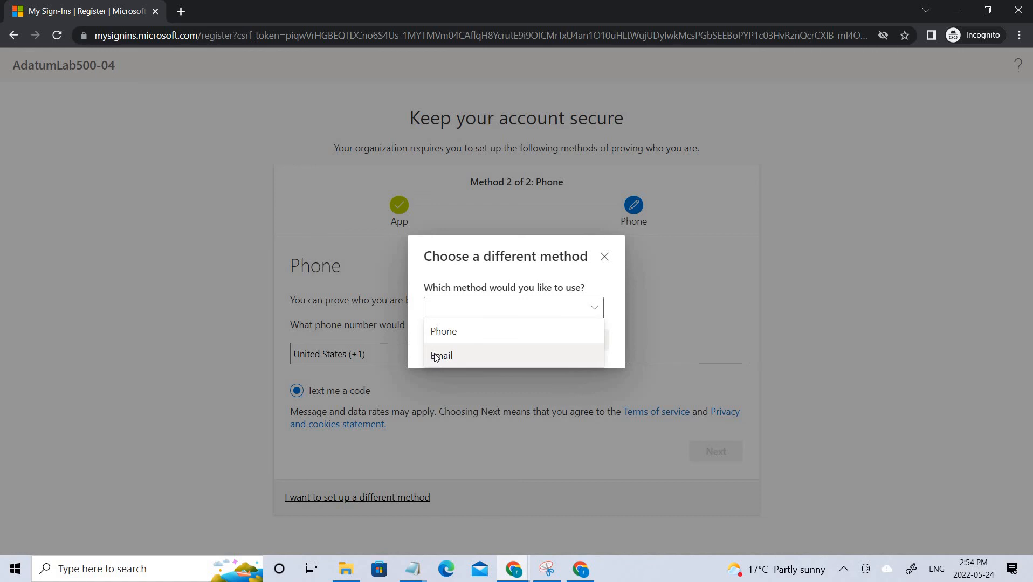
{"action": "left_click", "coordinate": [436, 357]}
{"action": "left_click", "coordinate": [577, 341]}
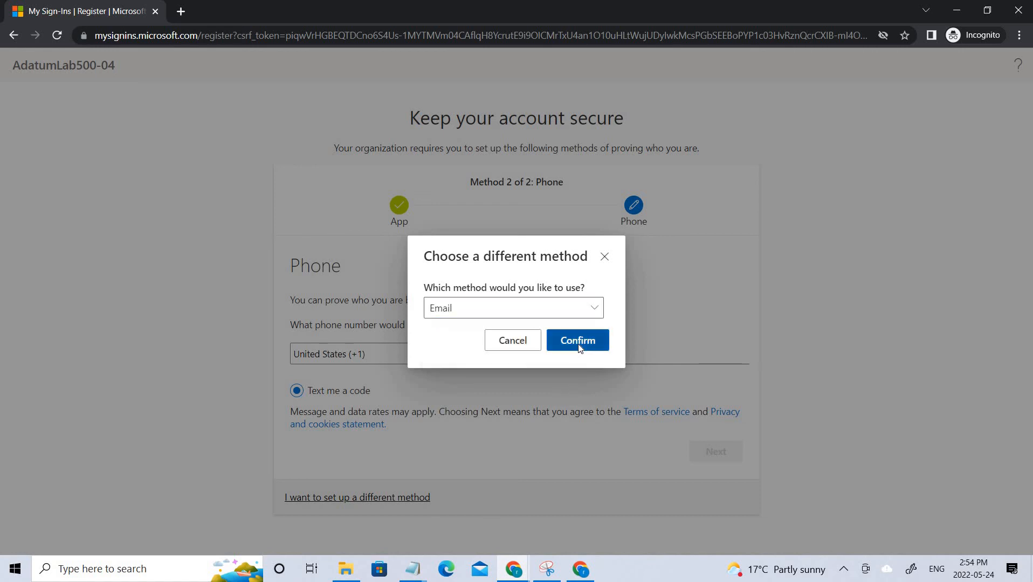
Enter the administrator's e-mail address, checking it in the Azure portal window, and submit it to receive a verification code
{"action": "left_click", "coordinate": [366, 328]}
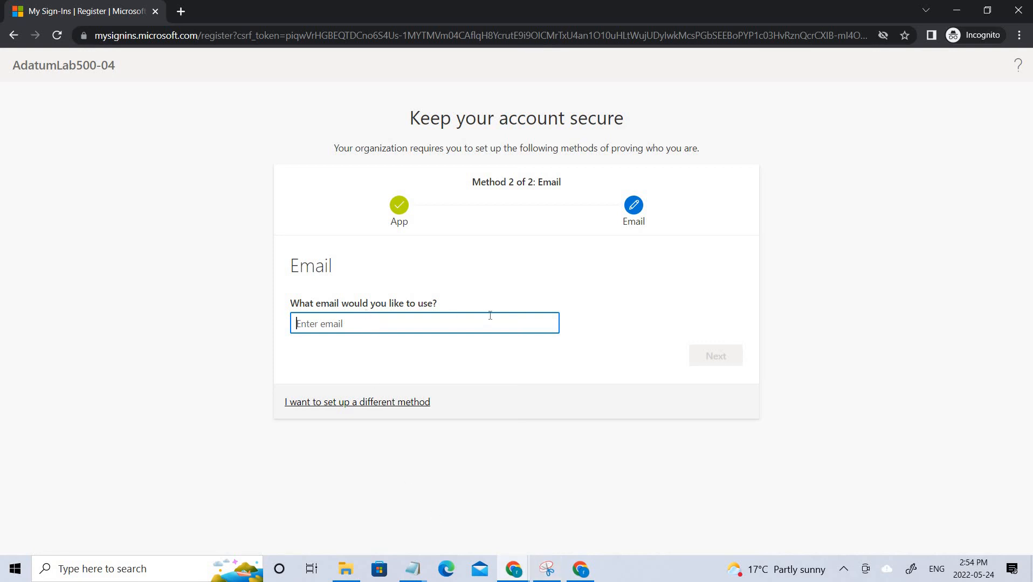
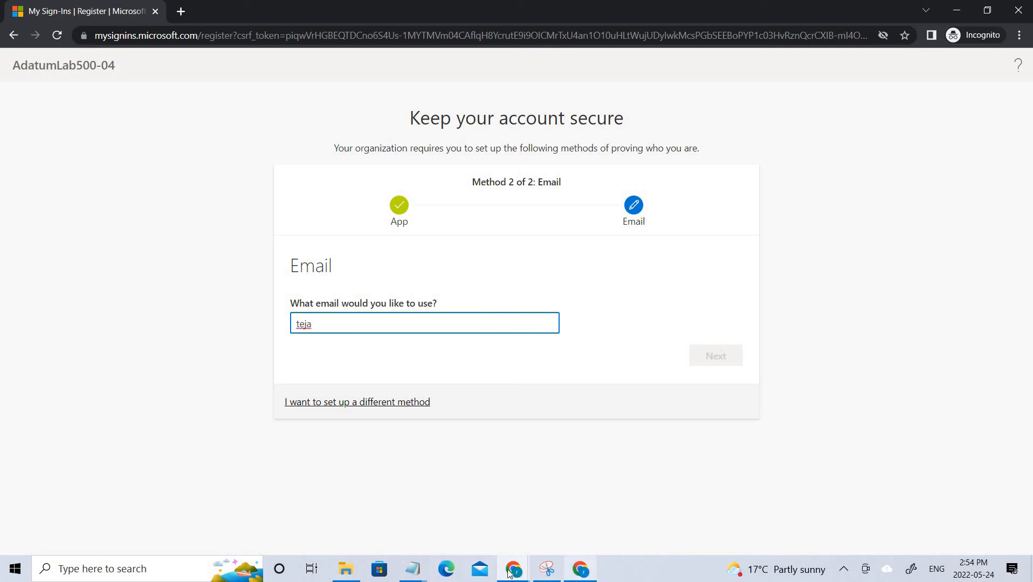
{"action": "key", "text": "alt+Tab"}
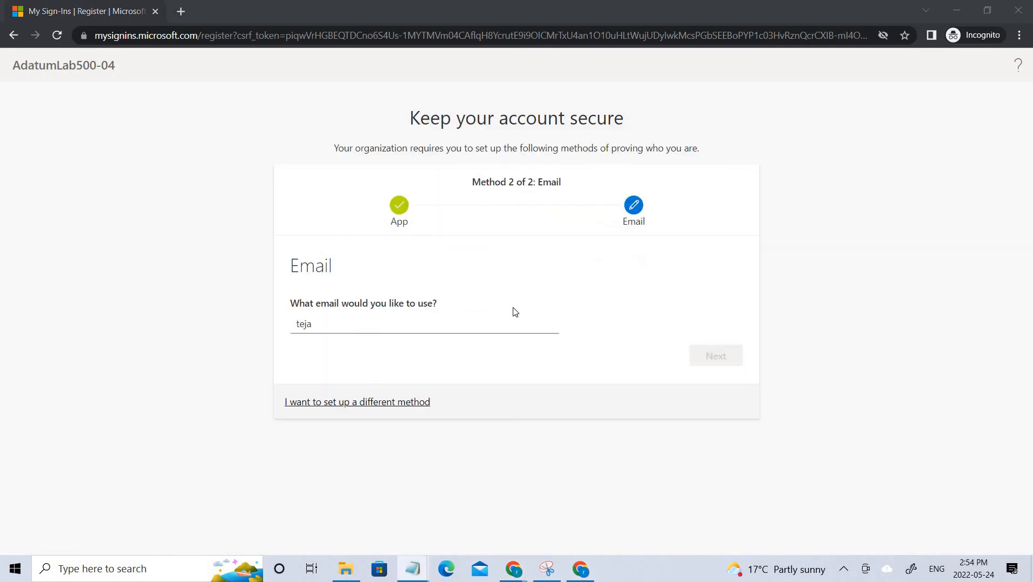
{"action": "key", "text": "alt+Tab"}
{"action": "key", "text": "alt+Tab"}
{"action": "mouse_move", "coordinate": [513, 569]}
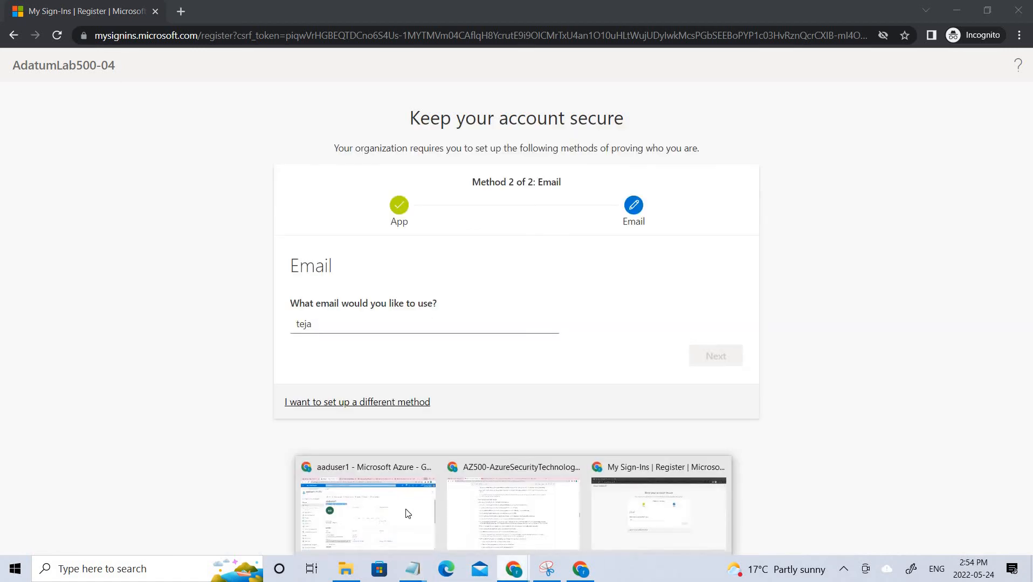
{"action": "left_click", "coordinate": [408, 514]}
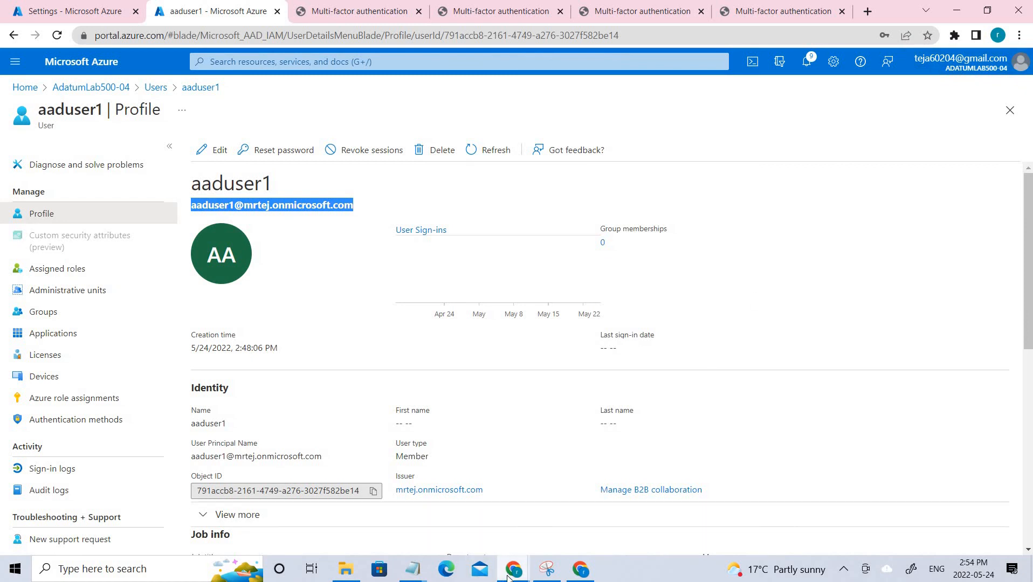
{"action": "mouse_move", "coordinate": [513, 571]}
{"action": "left_click", "coordinate": [658, 518]}
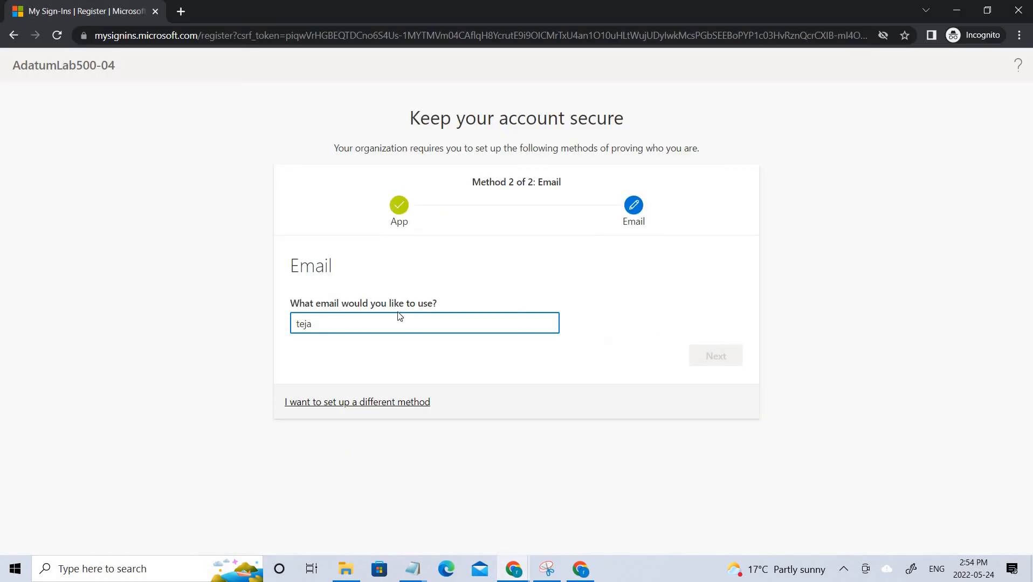
{"action": "left_click", "coordinate": [739, 361]}
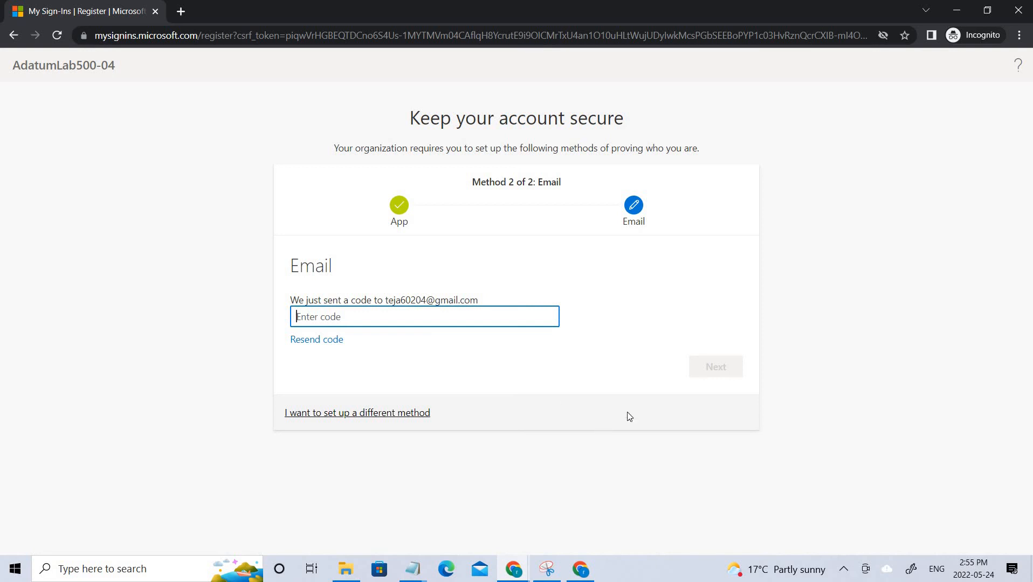
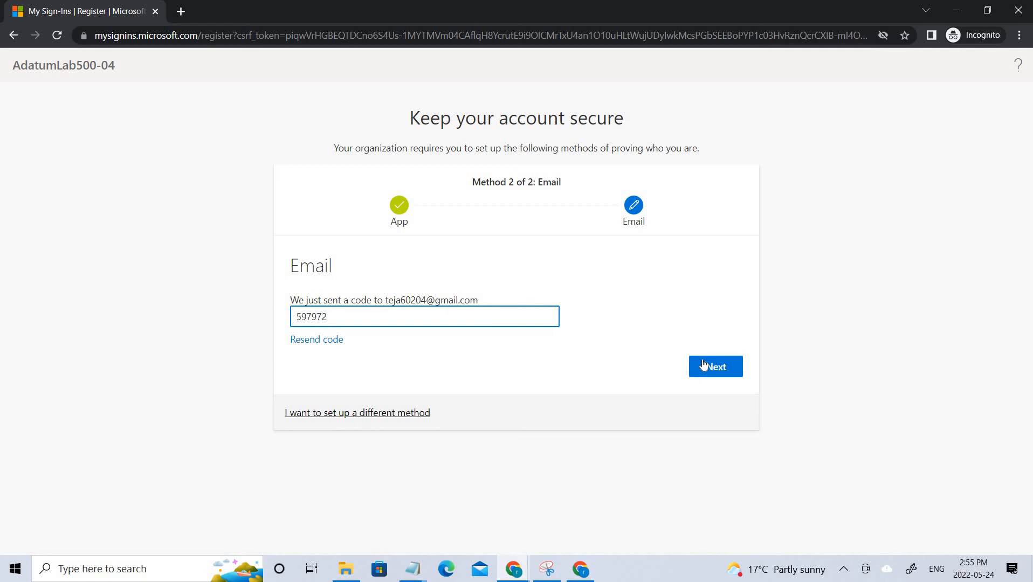
Enter the verification code sent by e-mail, submit it and finish the security info registration to continue signing in
{"action": "left_click", "coordinate": [710, 367]}
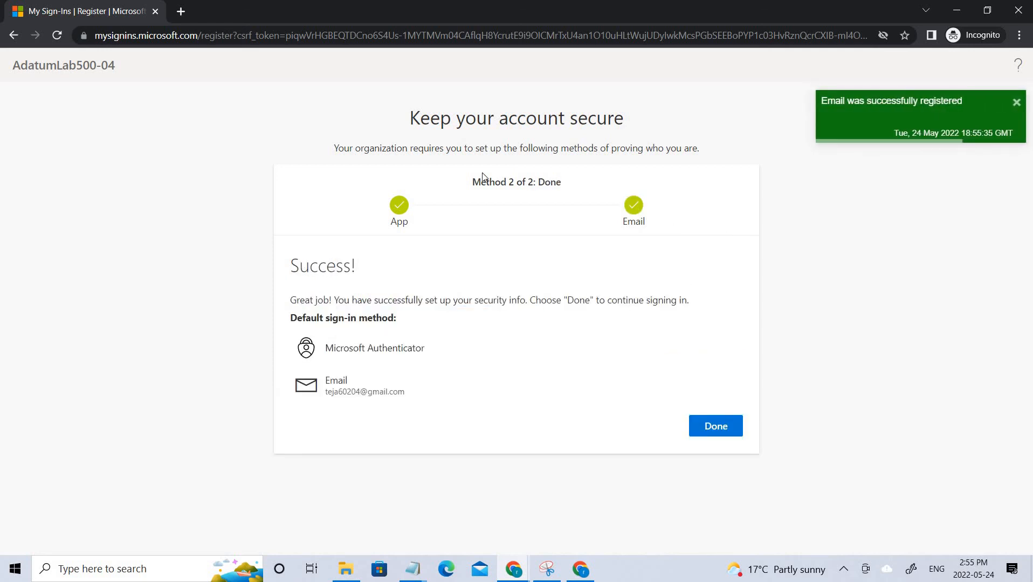
{"action": "left_click_drag", "start_coordinate": [480, 181], "coordinate": [370, 180]}
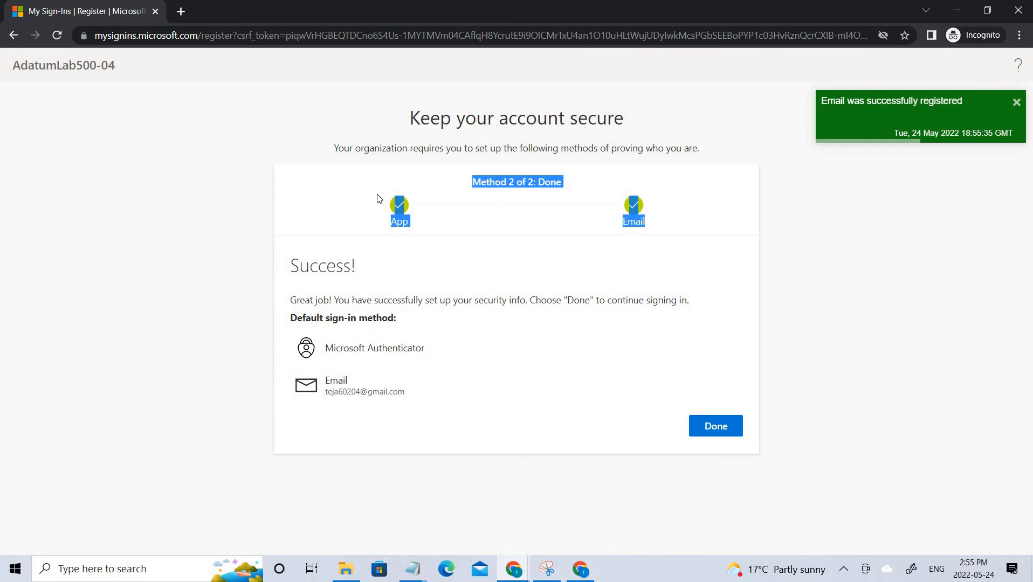
{"action": "left_click", "coordinate": [710, 428]}
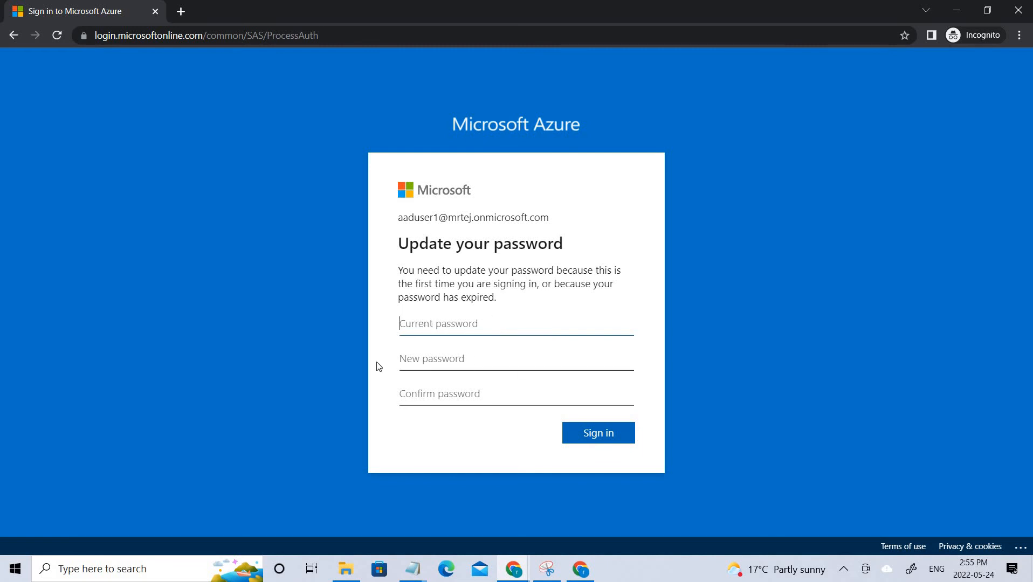
Get the account's current password from the notes window and paste it into the current password field
{"action": "key", "text": "Tab"}
{"action": "key", "text": "Tab"}
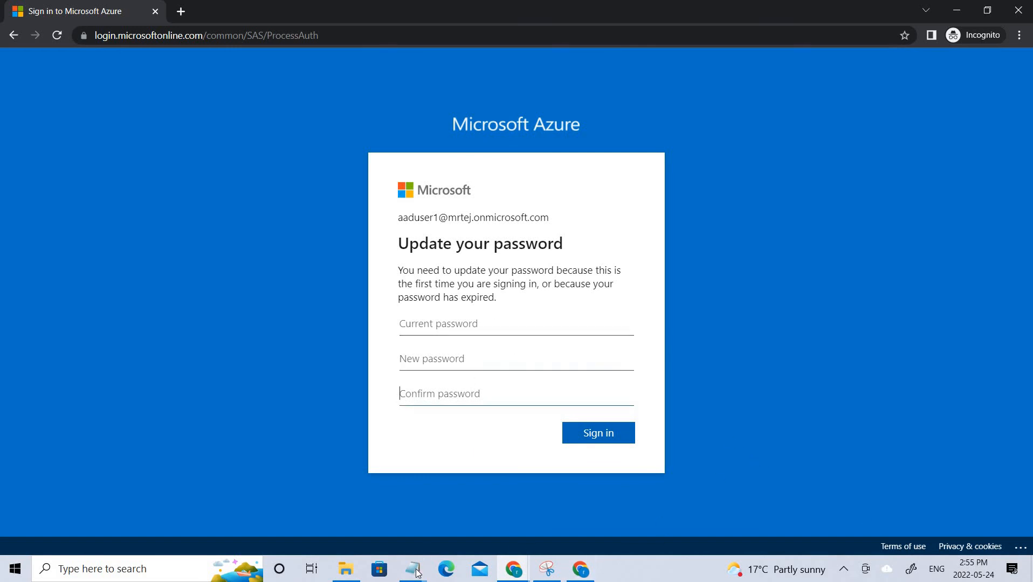
{"action": "mouse_move", "coordinate": [417, 573]}
{"action": "left_click", "coordinate": [373, 520]}
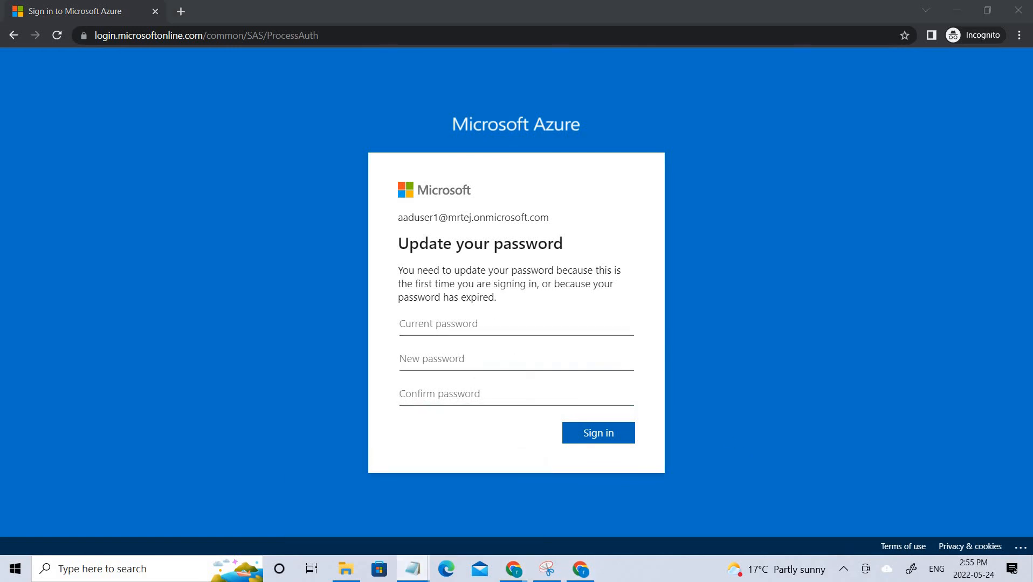
{"action": "left_click", "coordinate": [471, 330]}
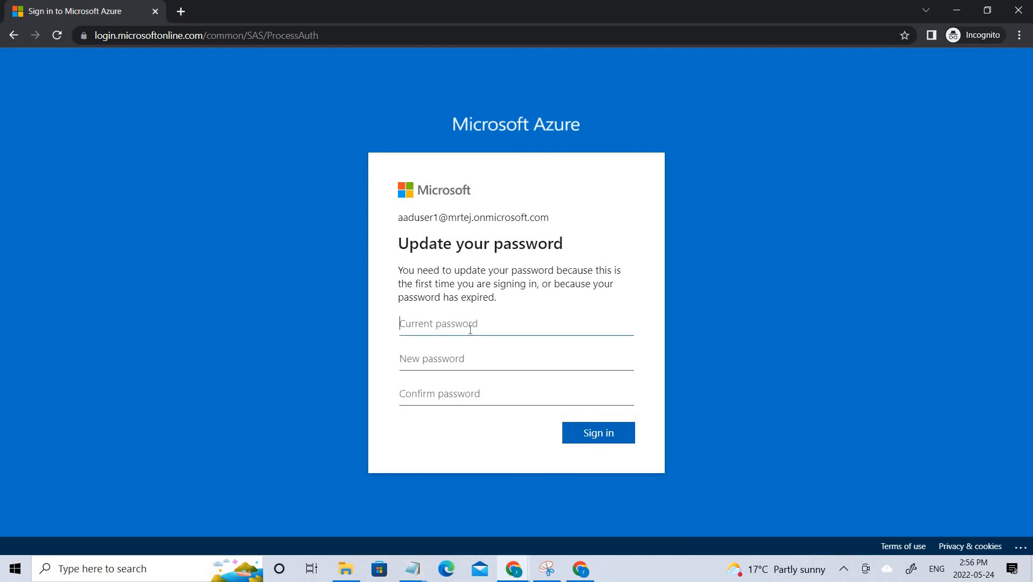
{"action": "key", "text": "ctrl+v"}
Enter and confirm a new account password, sign in and decline to stay signed in
{"action": "key", "text": "Tab"}
{"action": "type", "text": "•••••"}
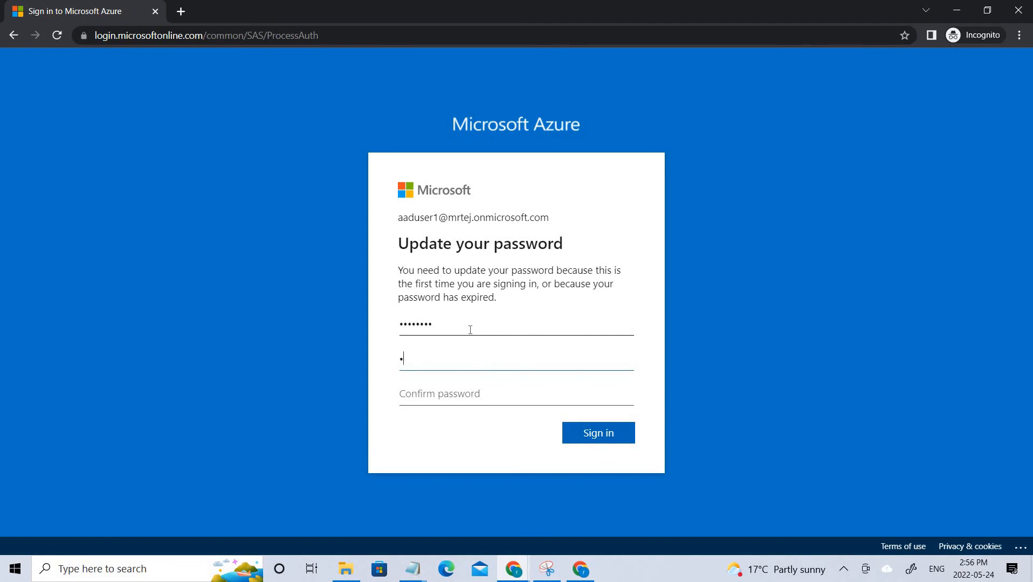
{"action": "type", "text": "•••••••"}
{"action": "key", "text": "Tab"}
{"action": "type", "text": "••••••••••••"}
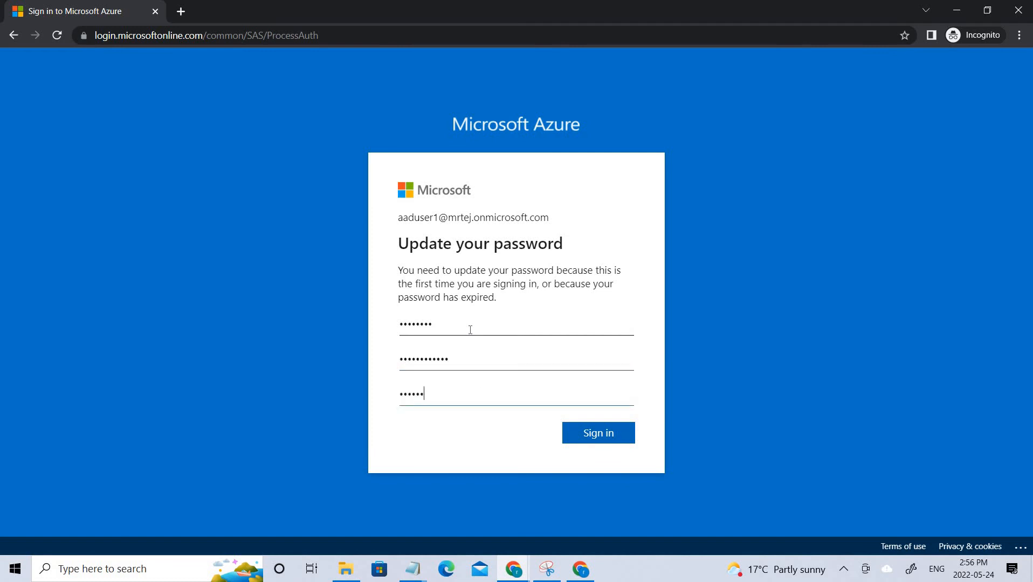
{"action": "key", "text": "Return"}
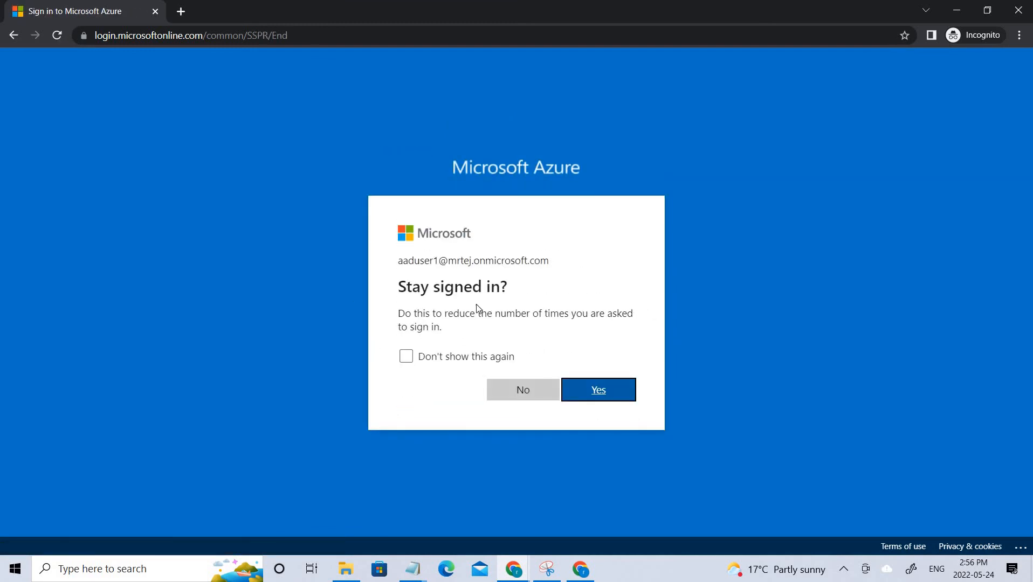
{"action": "left_click", "coordinate": [510, 385]}
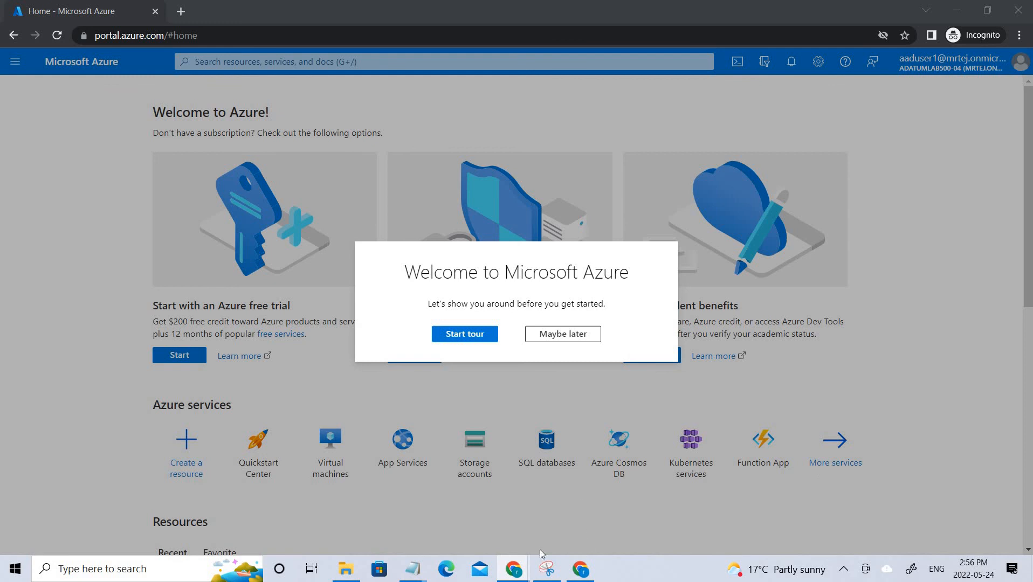
Switch to the lab diagram in Snipping Tool, draw pen strokes beside Conditional Access and Identity protection, and minimize it
{"action": "left_click", "coordinate": [547, 569]}
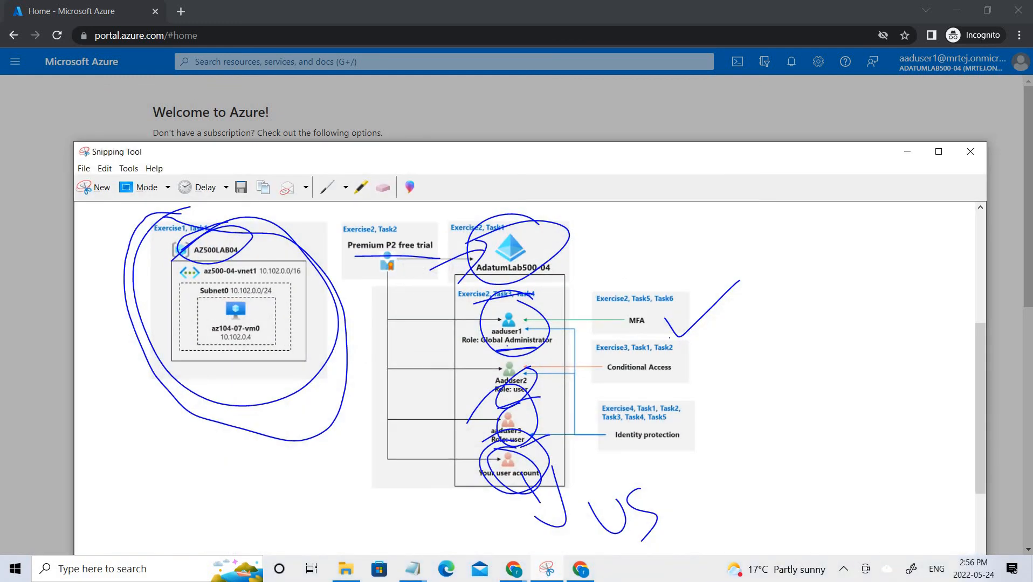
{"action": "left_click_drag", "start_coordinate": [691, 367], "coordinate": [734, 357]}
{"action": "left_click_drag", "start_coordinate": [701, 434], "coordinate": [759, 405]}
{"action": "left_click", "coordinate": [906, 155]}
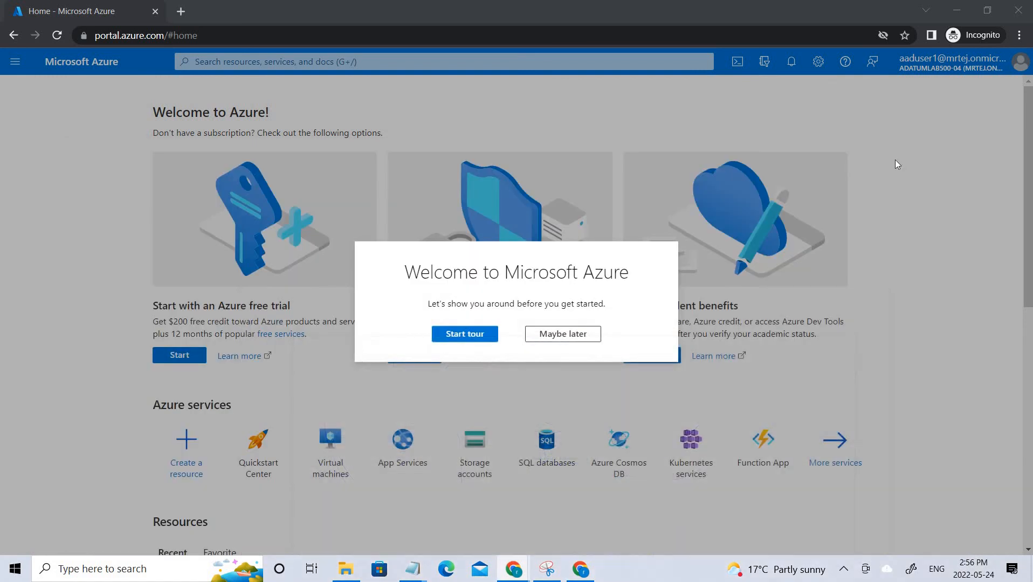